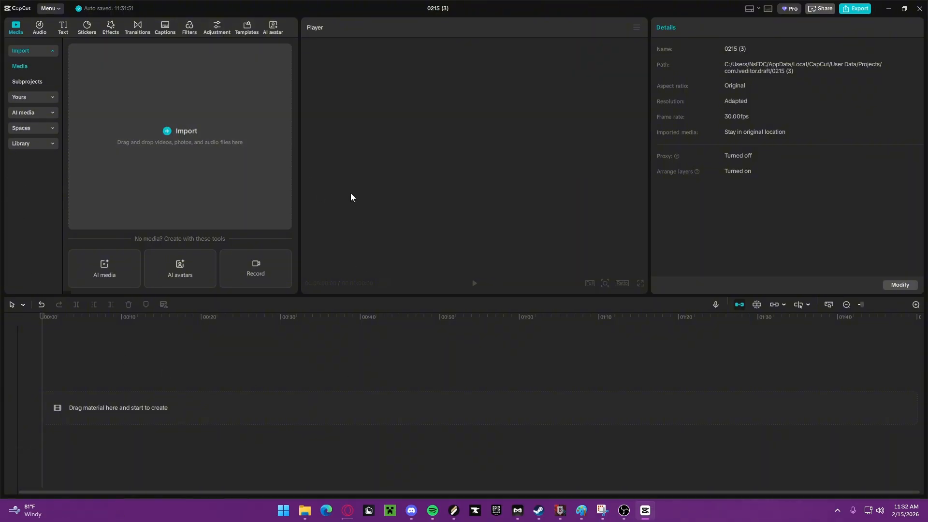
# Step: Switch to Medal, open the 238 MB R6 Siege X clip from Tuesday, and show its file location details
pyautogui.click(519, 511)
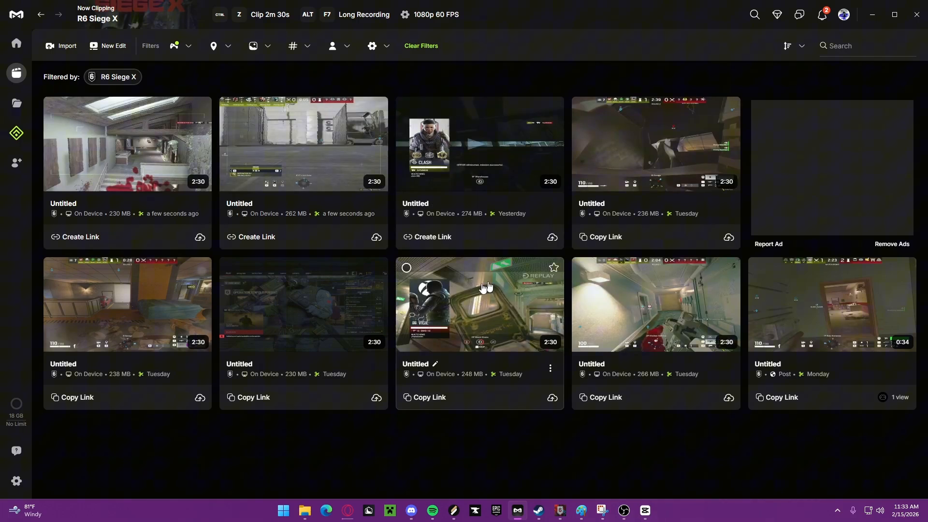
pyautogui.click(153, 300)
pyautogui.click(412, 256)
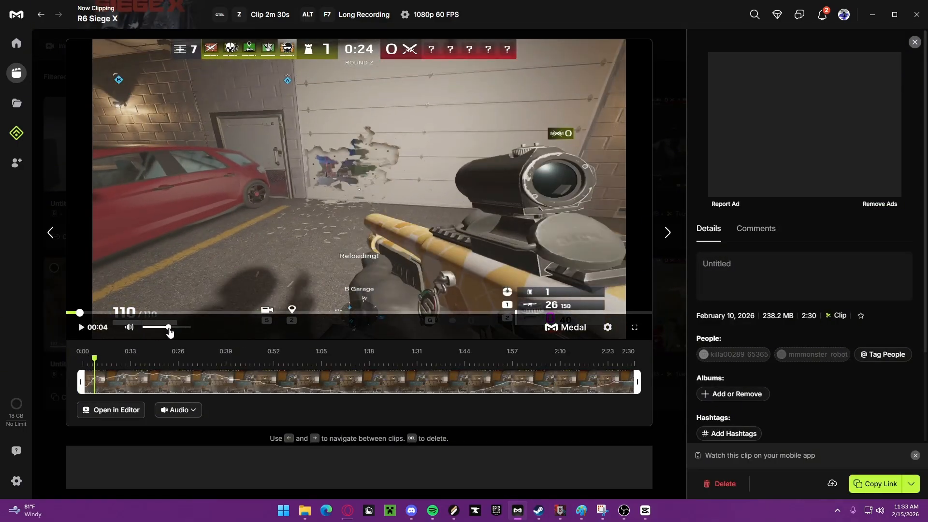
pyautogui.scroll(-2, 799, 291)
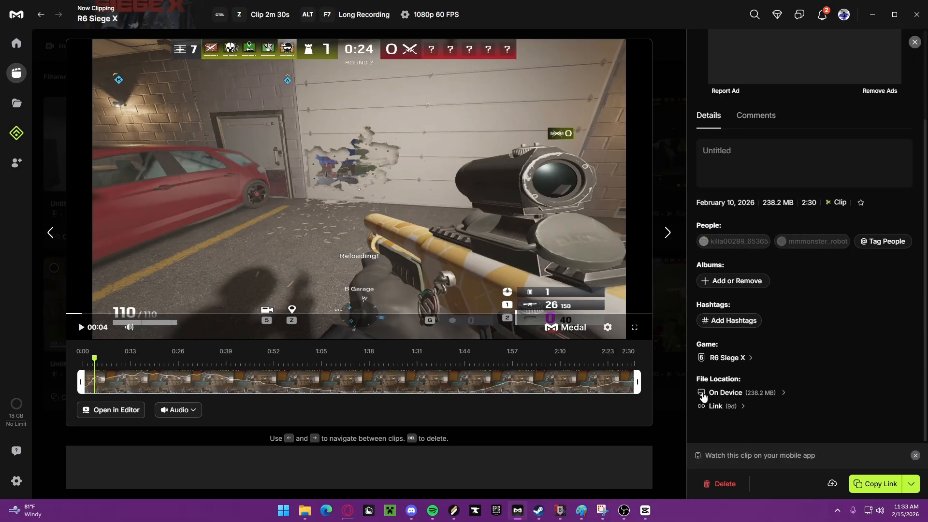
# Step: Show the clip's file on the device and import it into the CapCut project's media
pyautogui.moveTo(622, 10); pyautogui.dragTo(532, 205)
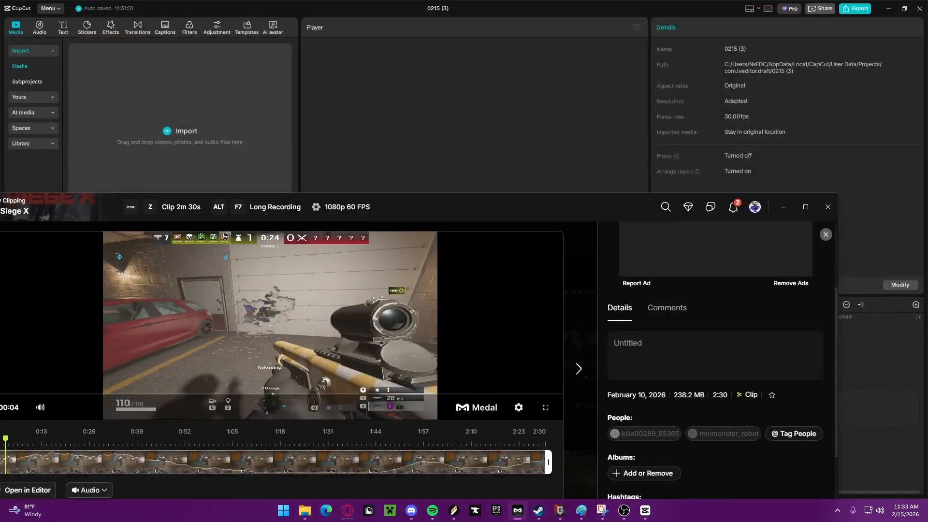
pyautogui.moveTo(677, 520); pyautogui.dragTo(501, 89)
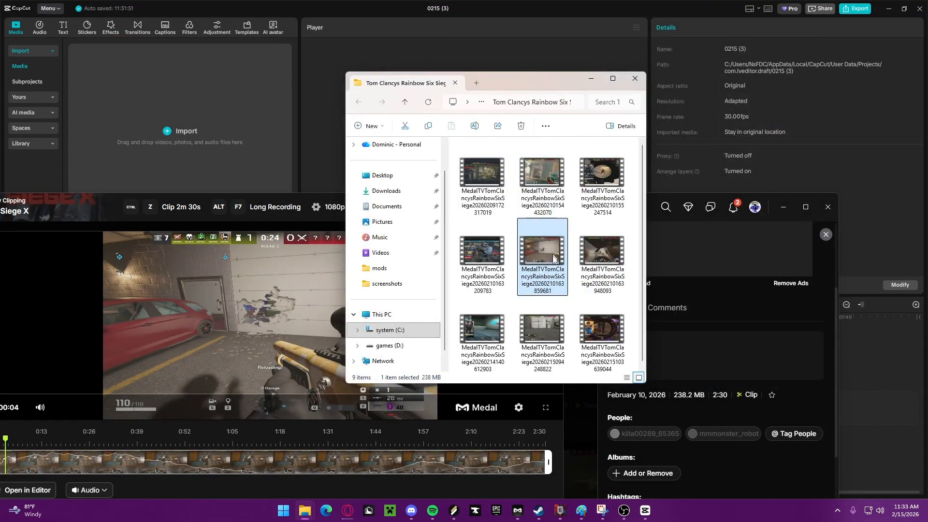
pyautogui.moveTo(537, 255); pyautogui.dragTo(132, 117)
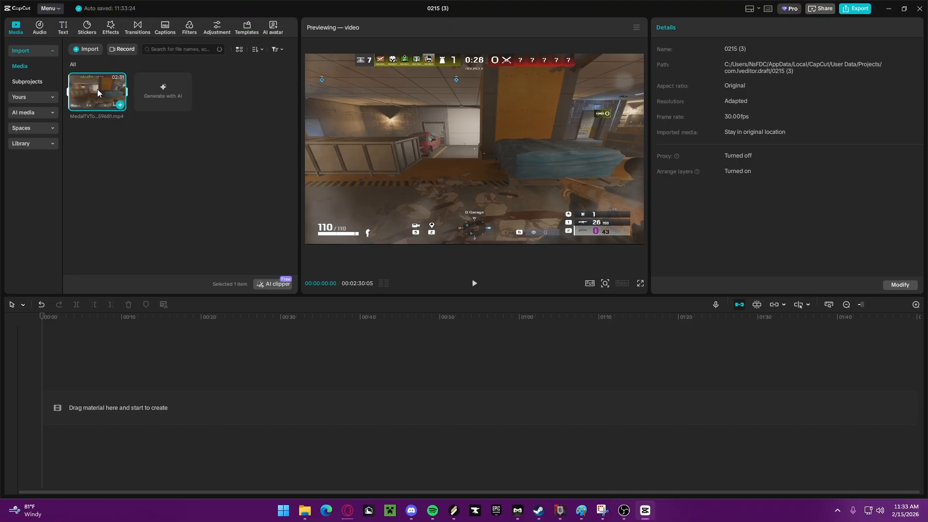
# Step: Add the imported clip to the timeline and dismiss the multiple audio tracks notice with no more reminders for this project
pyautogui.moveTo(98, 93); pyautogui.dragTo(92, 404)
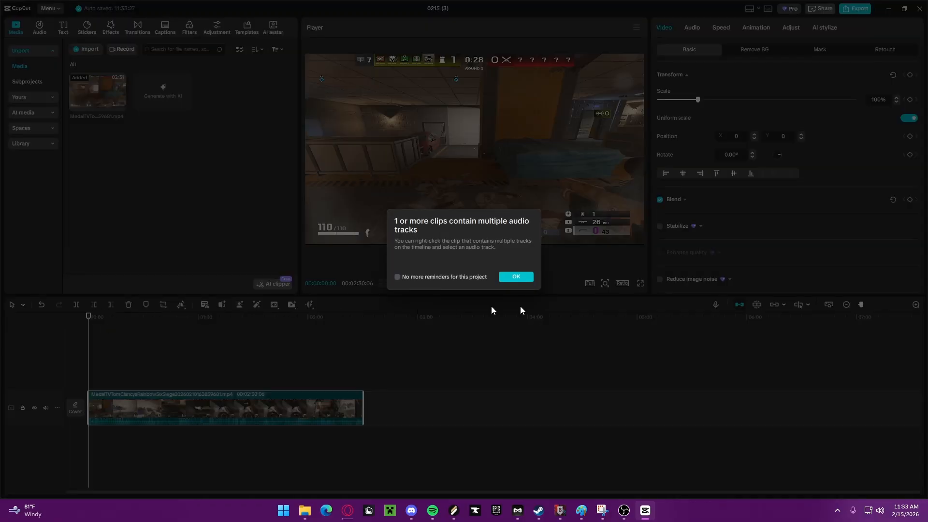
pyautogui.click(397, 277)
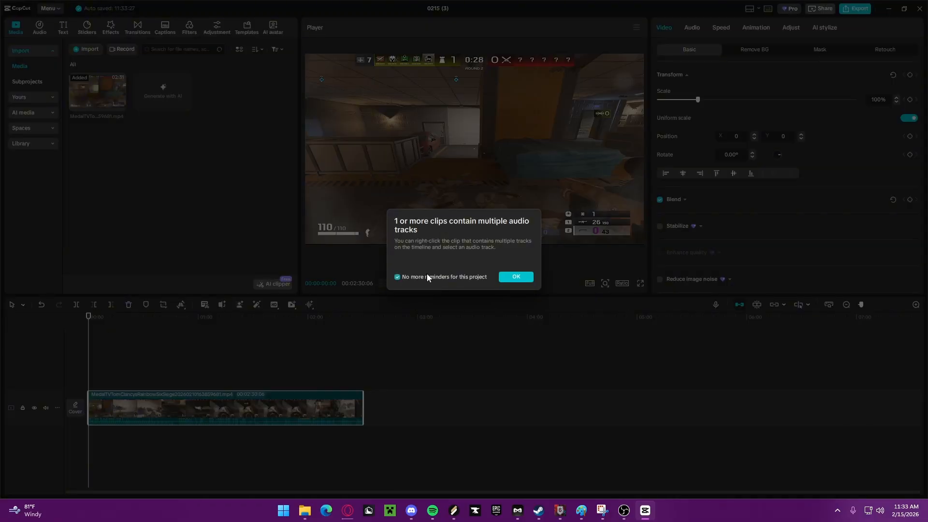
pyautogui.click(512, 278)
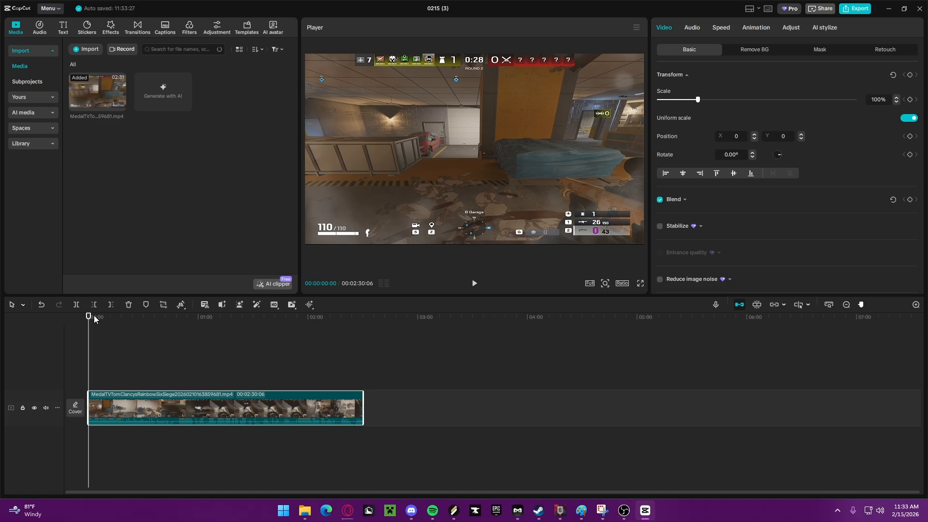
# Step: Scrub through the clip to its end and move it onto a new track above the main track
pyautogui.moveTo(94, 320); pyautogui.dragTo(426, 316)
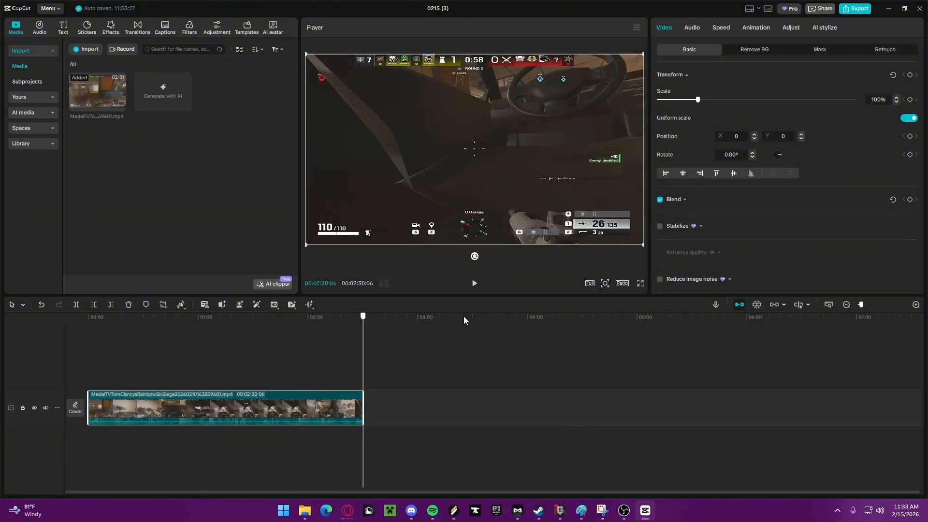
pyautogui.moveTo(194, 424); pyautogui.dragTo(167, 381)
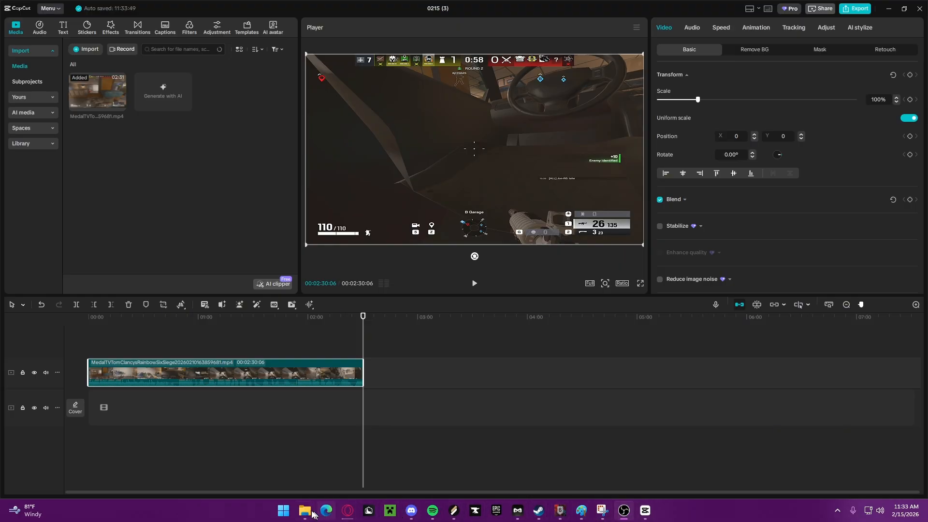
# Step: Switch back to Medal and maximize its window
pyautogui.click(284, 511)
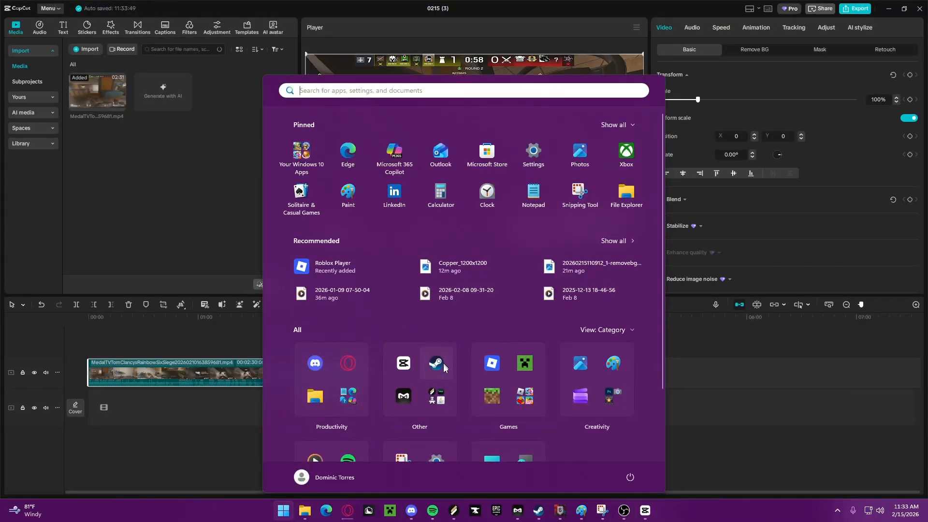
pyautogui.click(401, 401)
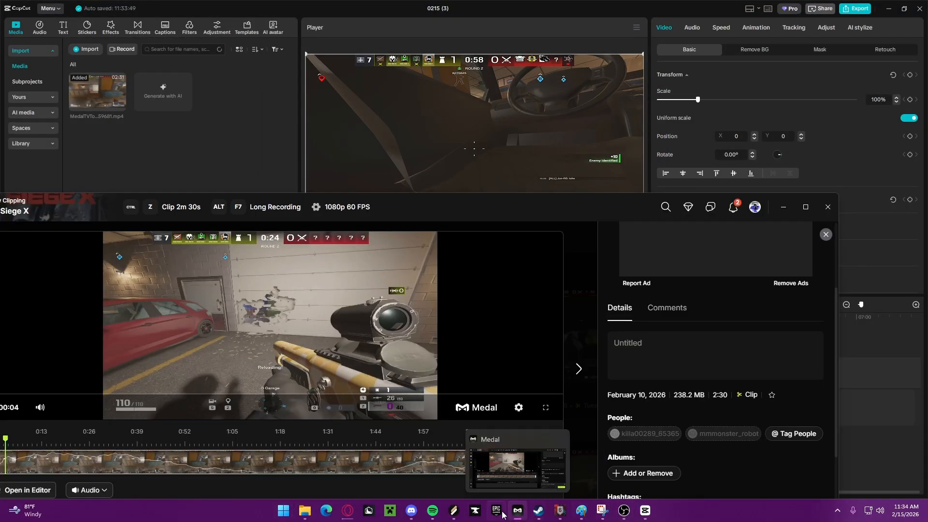
pyautogui.rightClick(516, 510)
pyautogui.click(518, 469)
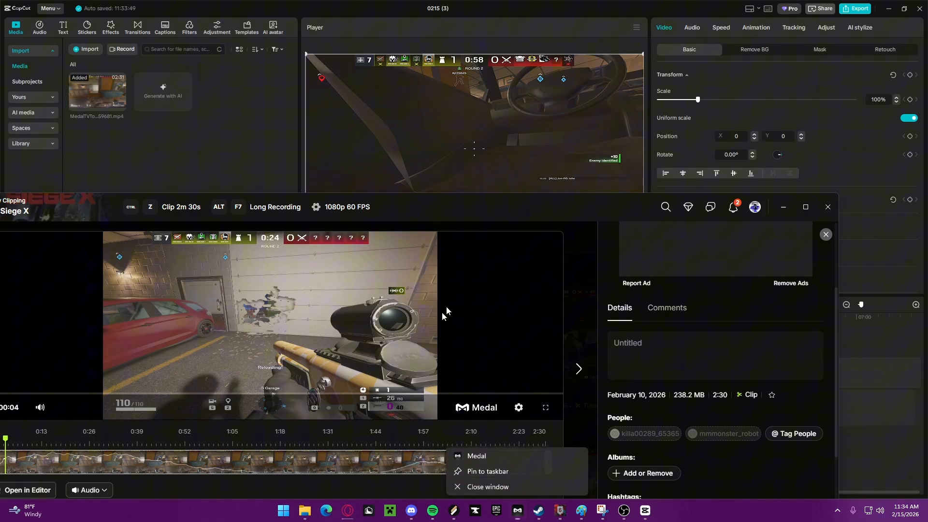
pyautogui.doubleClick(485, 208)
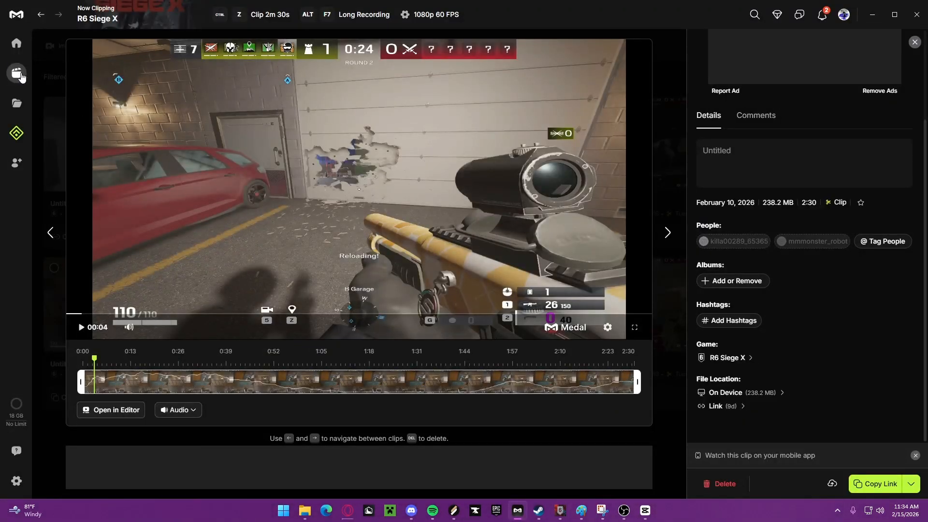
# Step: Return to the clip library, open the 236 MB R6 Siege X clip, pause it, and show its file location details
pyautogui.click(18, 74)
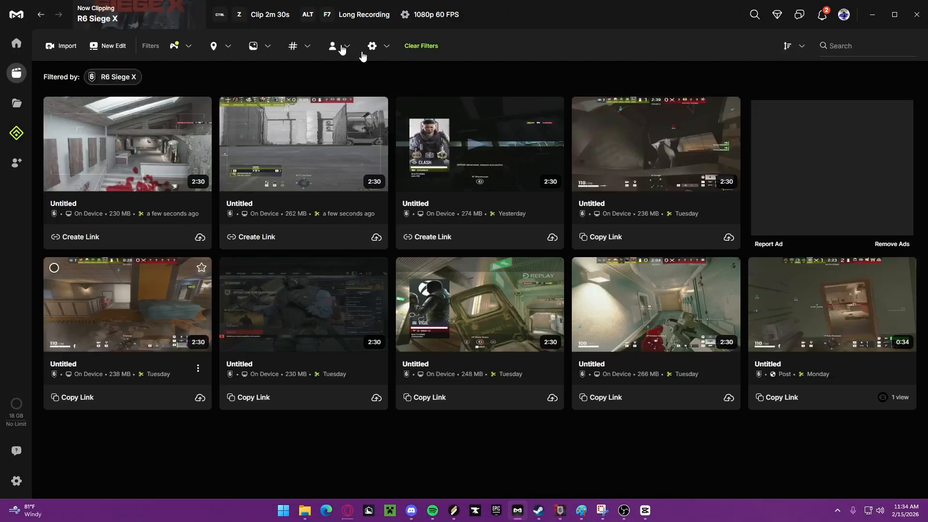
pyautogui.click(590, 194)
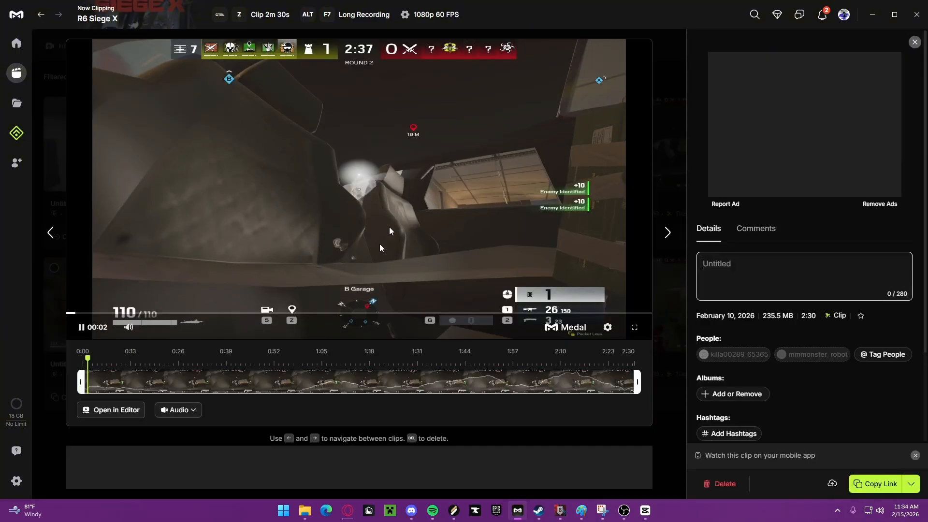
pyautogui.click(300, 178)
pyautogui.scroll(-2, 764, 422)
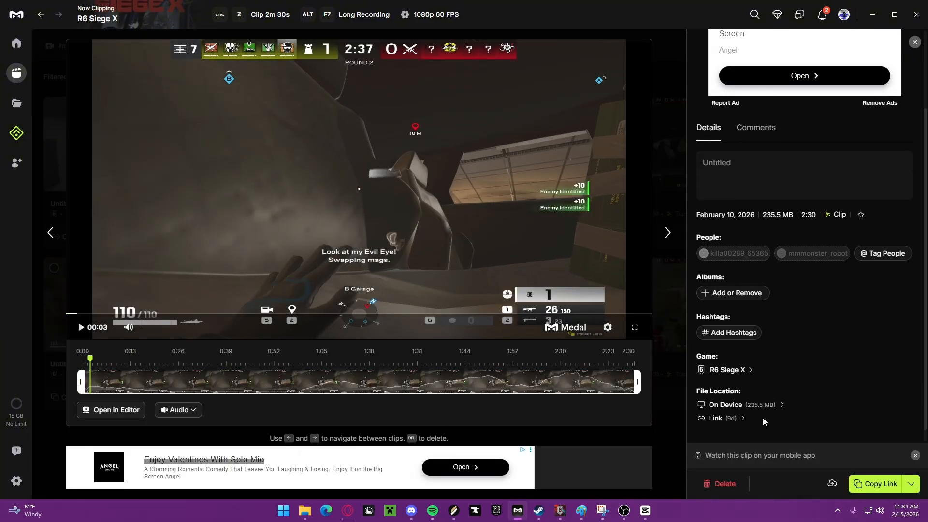
# Step: Show the second clip's file on the device and add it to the CapCut timeline behind the first clip
pyautogui.moveTo(698, 14); pyautogui.dragTo(552, 24)
pyautogui.scroll(-2, 613, 302)
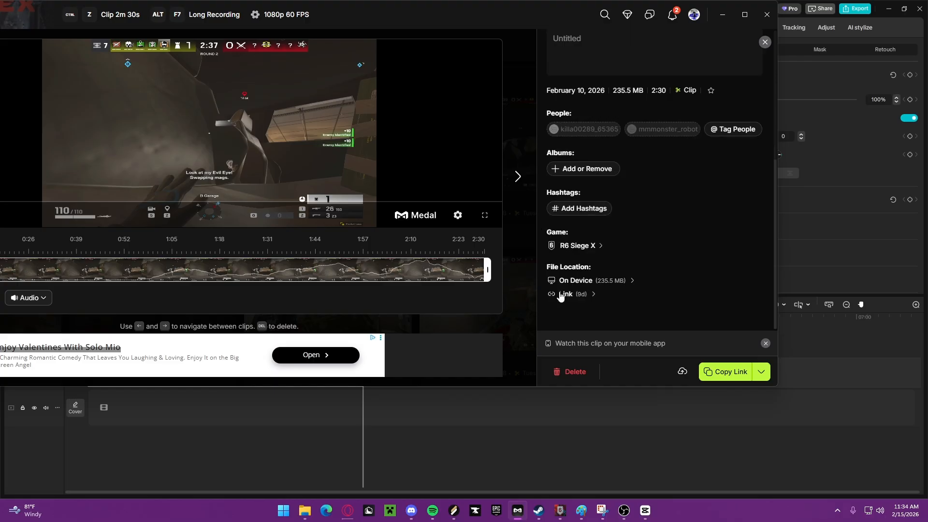
pyautogui.click(561, 284)
pyautogui.moveTo(604, 250); pyautogui.dragTo(157, 440)
# Step: Delete the first clip from the timeline and move the remaining clip to the start of the main track
pyautogui.click(241, 372)
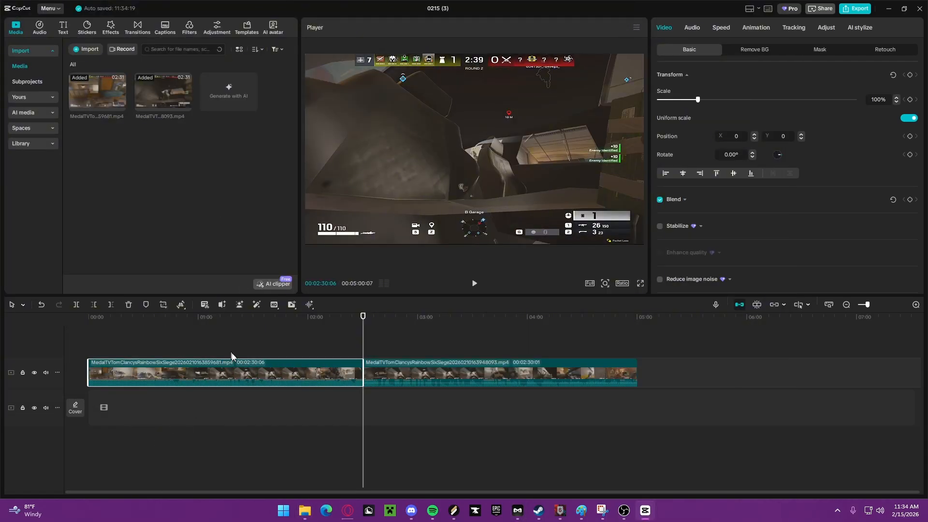
pyautogui.rightClick(253, 385)
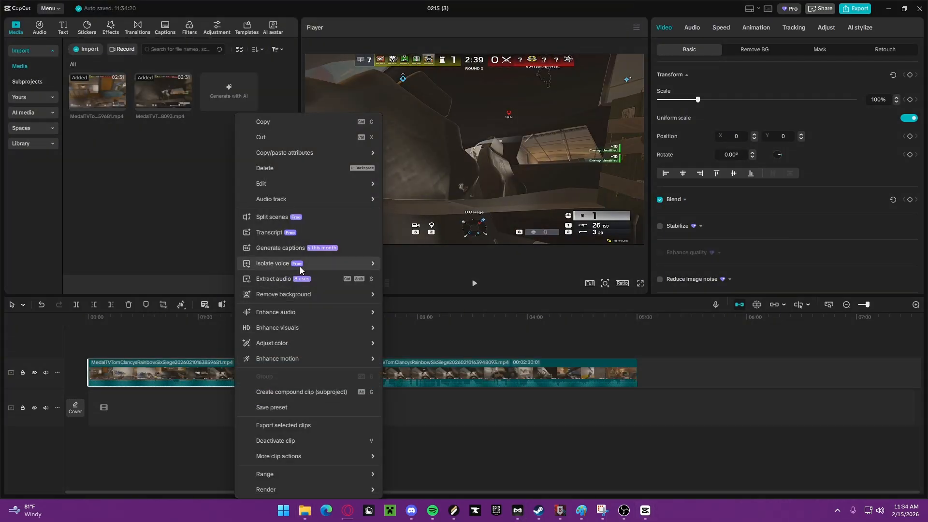
pyautogui.click(268, 167)
pyautogui.moveTo(415, 375); pyautogui.dragTo(143, 408)
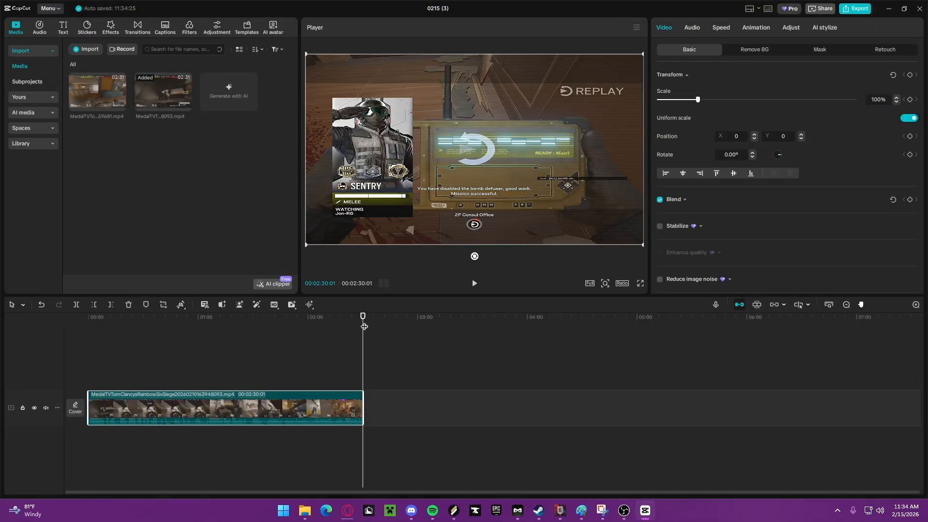
# Step: Scrub through the remaining clip from start to end and return the playhead to the start
pyautogui.moveTo(364, 326); pyautogui.dragTo(2, 295)
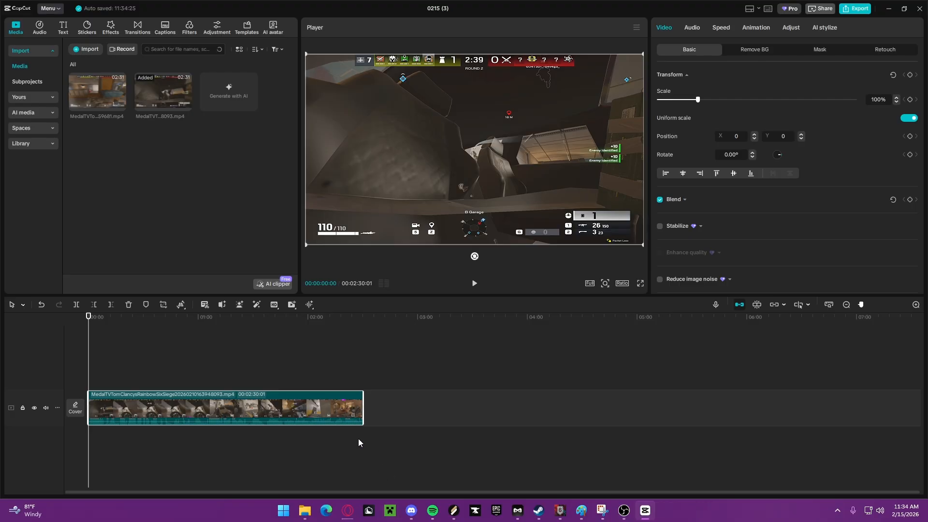
pyautogui.scroll(5, 358, 440)
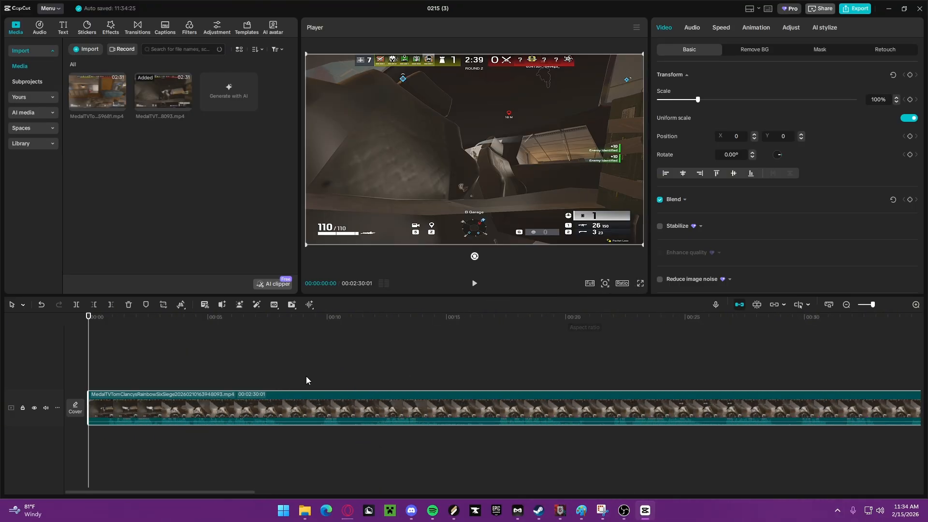
pyautogui.moveTo(99, 317); pyautogui.dragTo(866, 334)
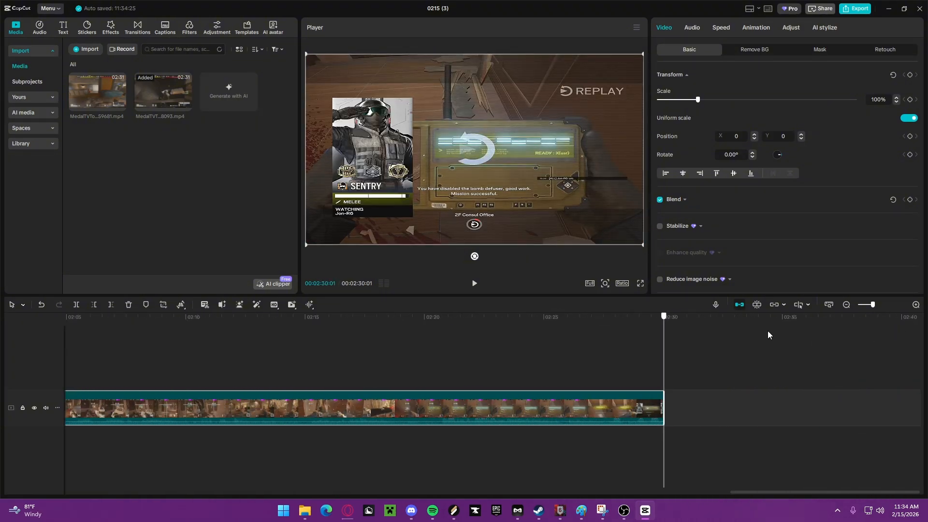
pyautogui.press('Home')
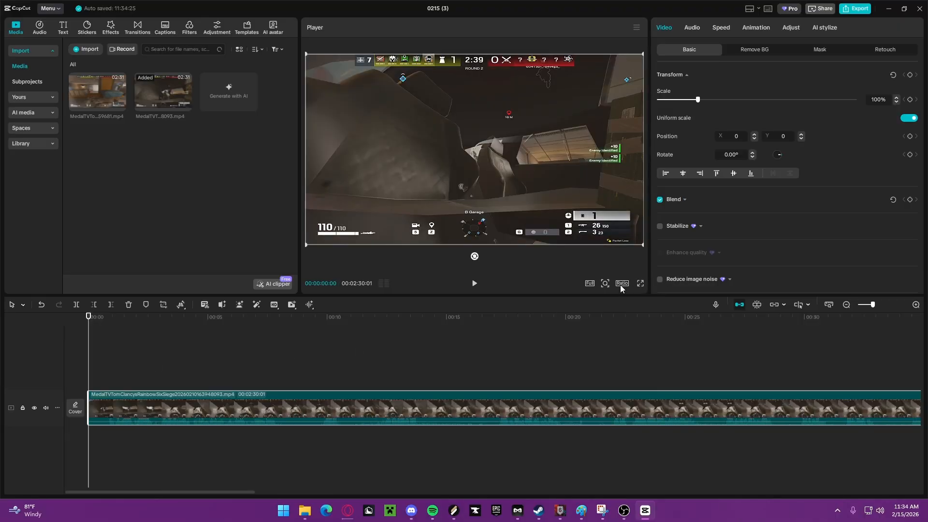
# Step: Try the 16:9 aspect ratio for the project, and set it to 9:16
pyautogui.click(621, 284)
pyautogui.click(648, 321)
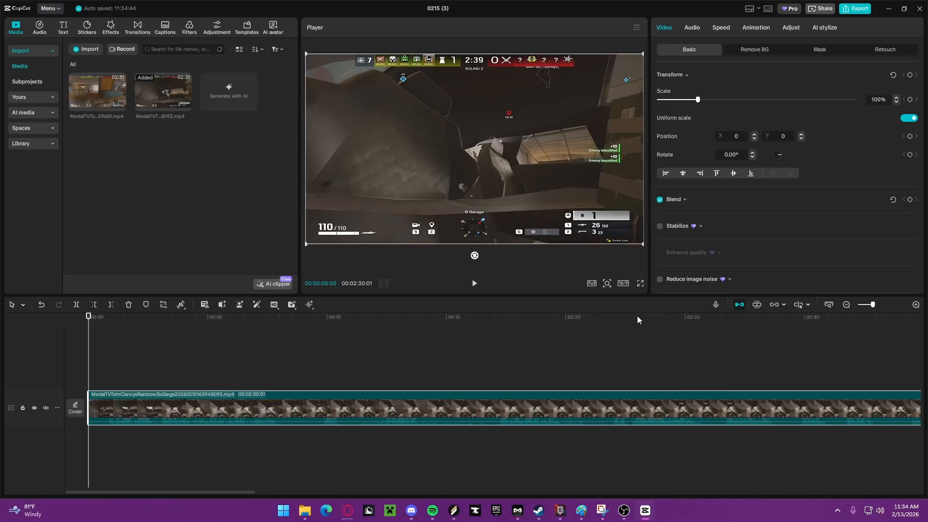
pyautogui.click(623, 284)
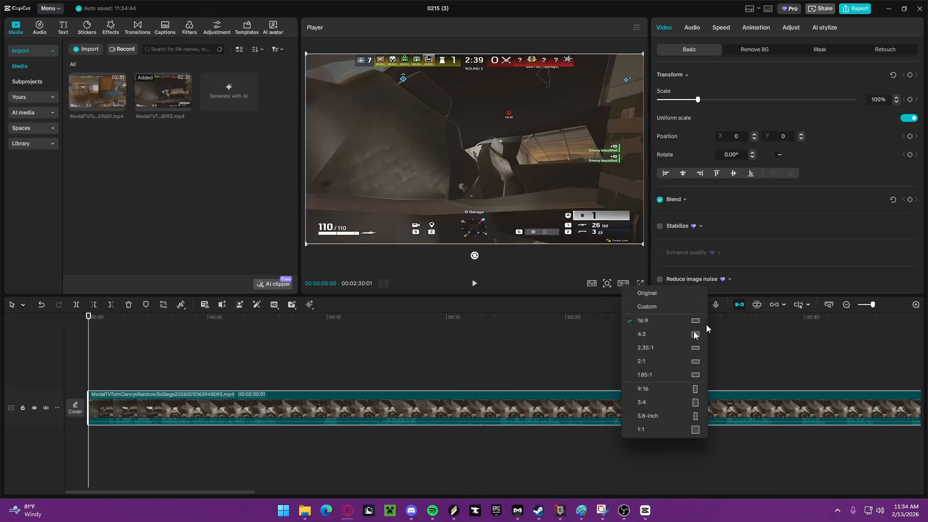
pyautogui.click(657, 389)
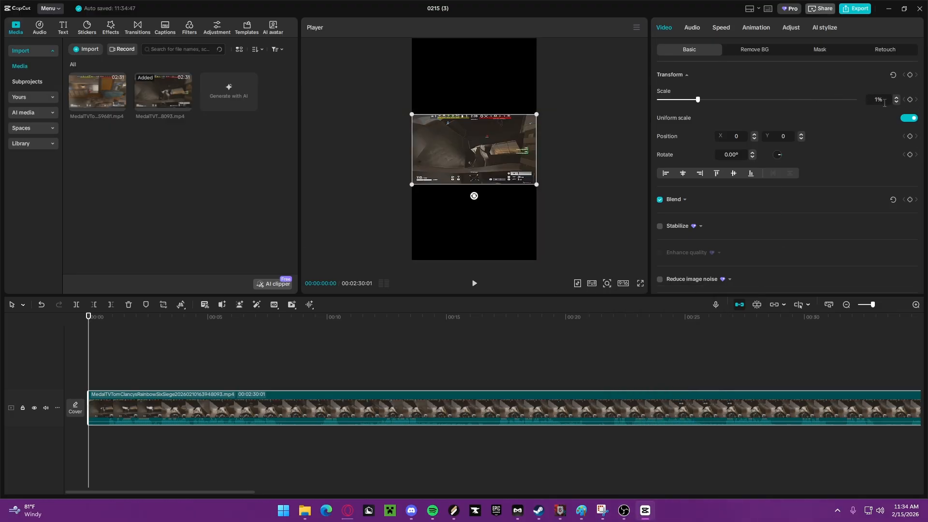
# Step: Set the clip's scale to 139% and deselect the clip
pyautogui.write('9')
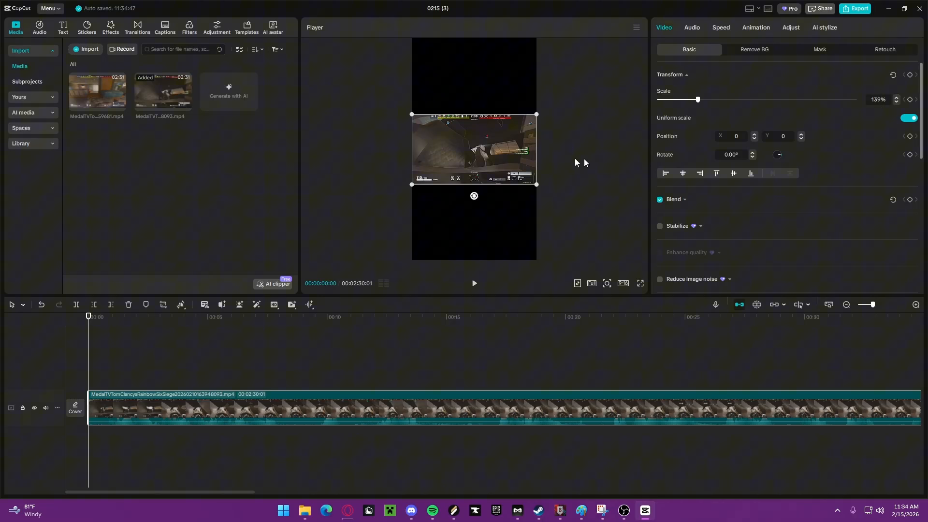
pyautogui.press('Return')
pyautogui.click(600, 142)
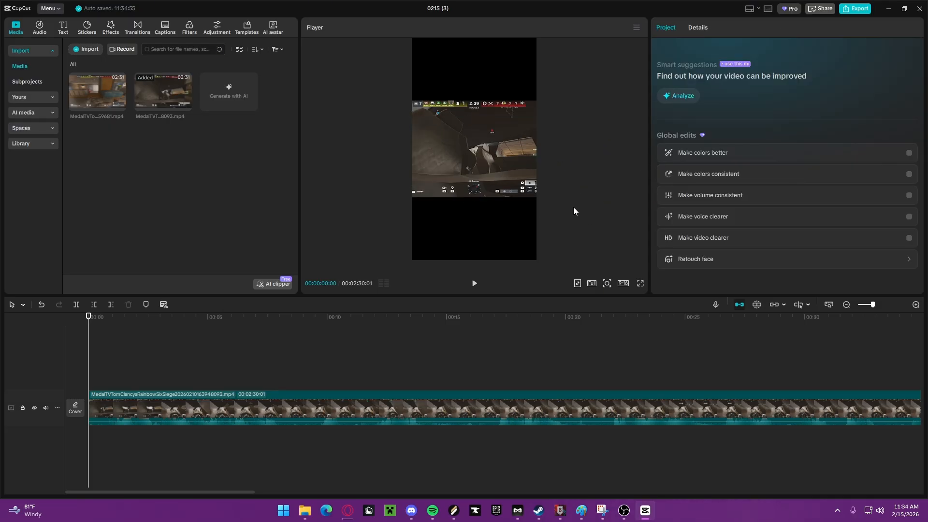
# Step: Enlarge the player area, preview the scaled clip, and return the playhead to the start
pyautogui.moveTo(530, 295); pyautogui.dragTo(530, 386)
pyautogui.press('space')
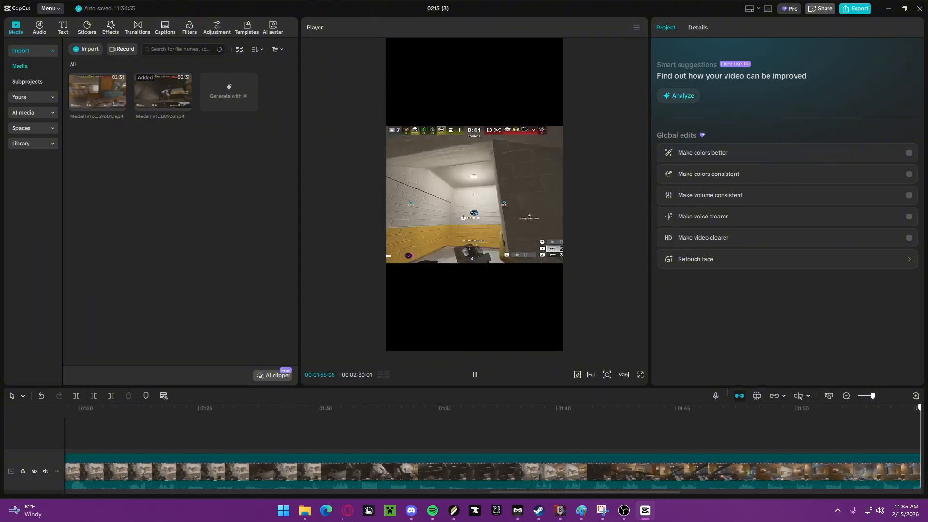
pyautogui.press('Home')
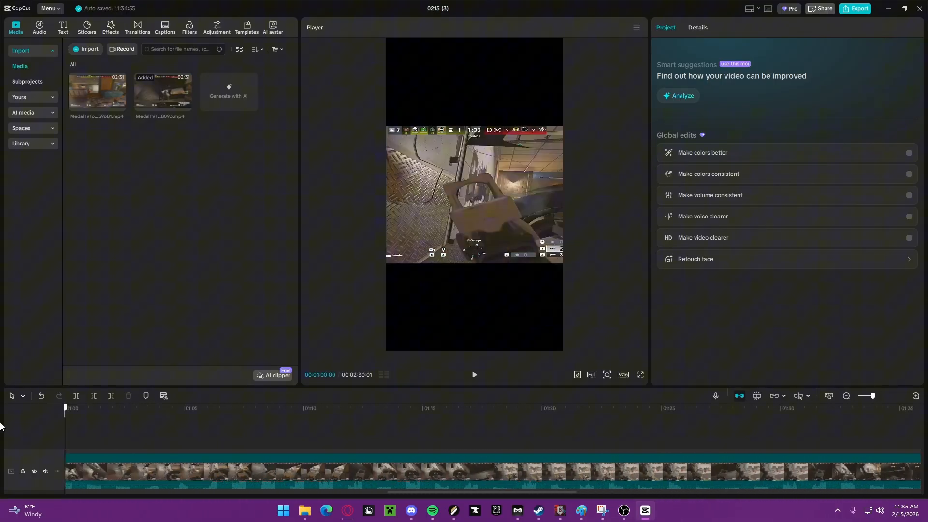
# Step: Give the clip a blurred canvas background at the lightest blur strength and deselect the clip
pyautogui.click(488, 202)
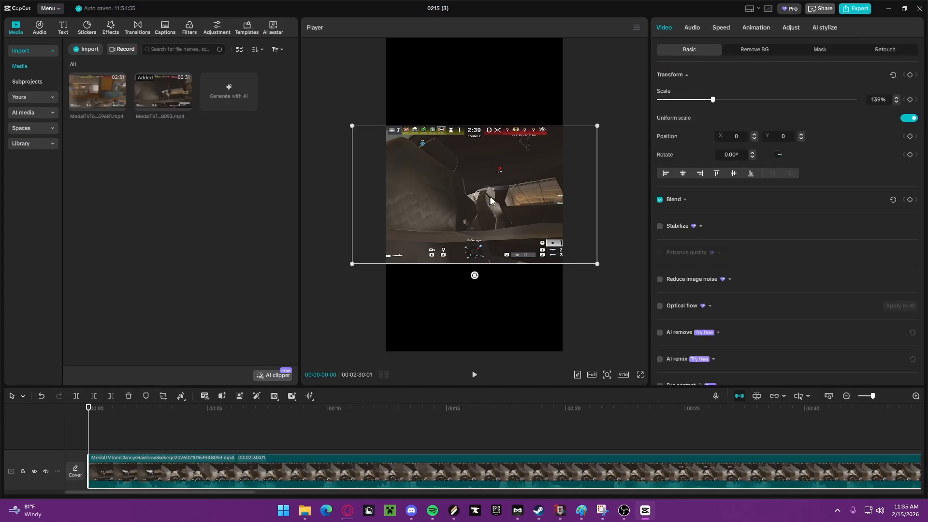
pyautogui.scroll(-10, 802, 242)
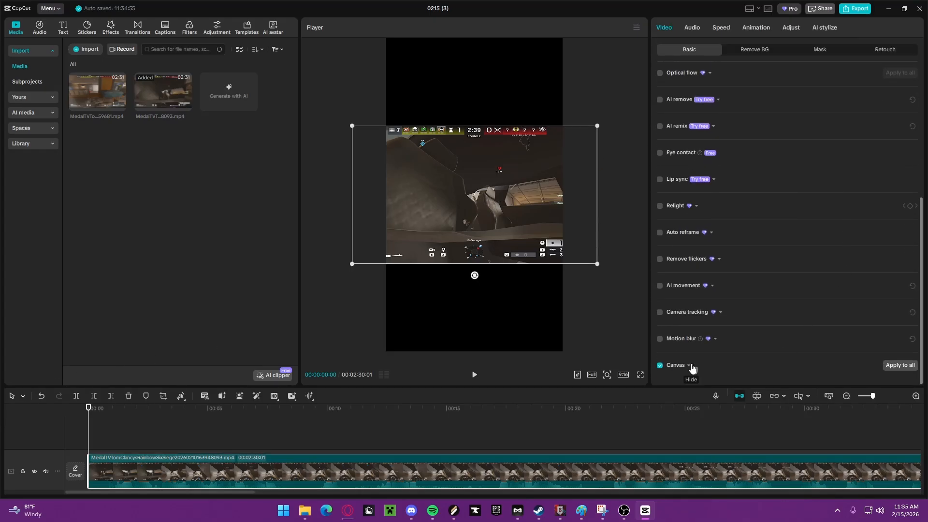
pyautogui.click(690, 366)
pyautogui.click(672, 365)
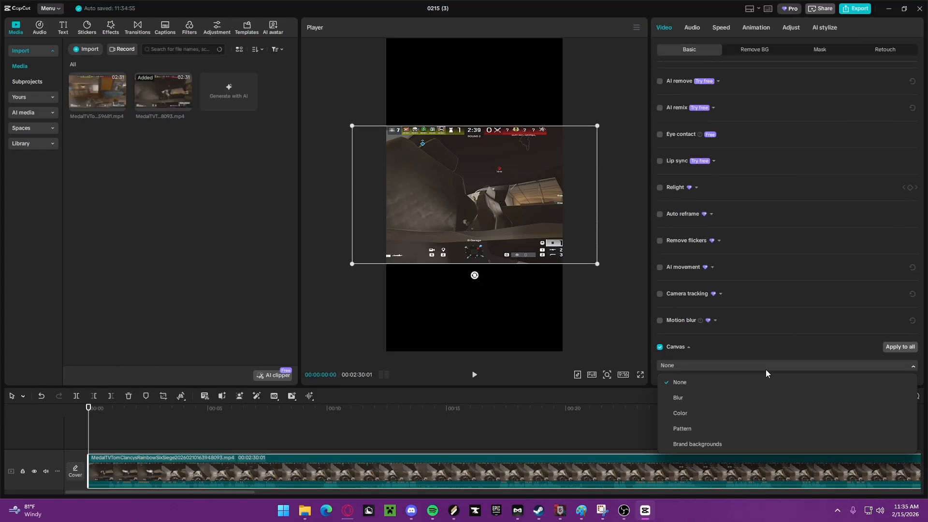
pyautogui.click(681, 398)
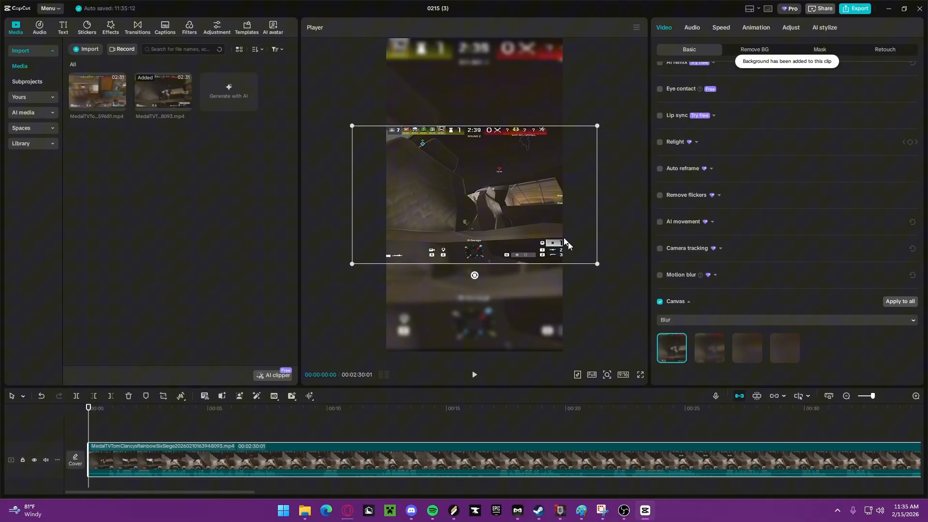
pyautogui.click(594, 326)
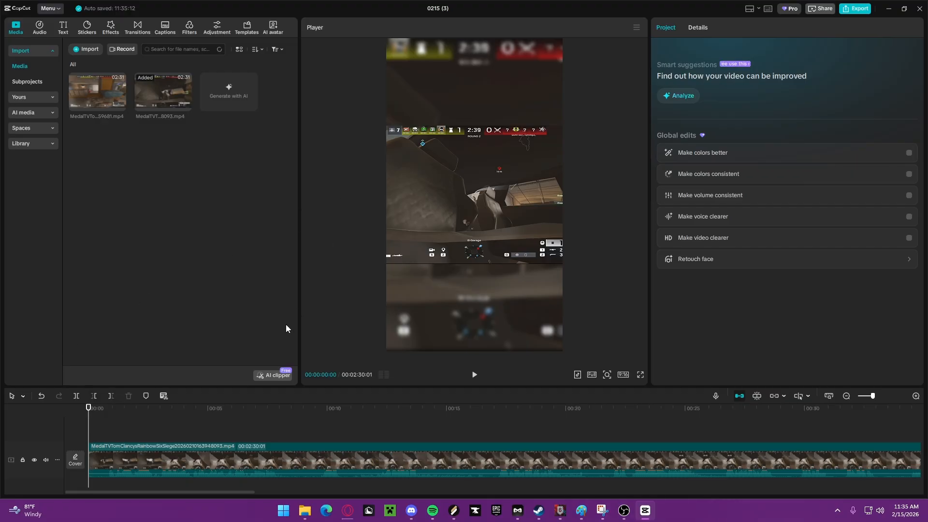
# Step: Select the clip with the playhead at 00:00:44:29, try splitting it there, and undo the split
pyautogui.moveTo(97, 409); pyautogui.dragTo(748, 436)
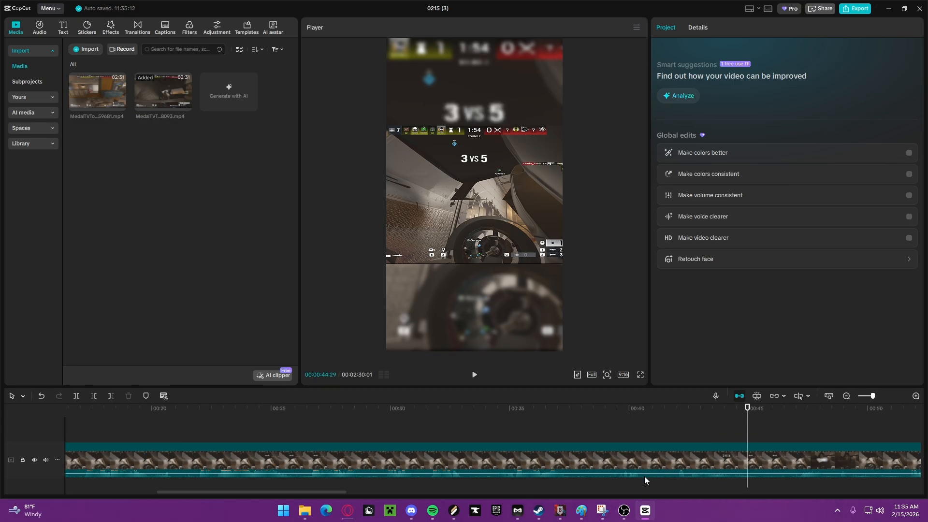
pyautogui.click(598, 461)
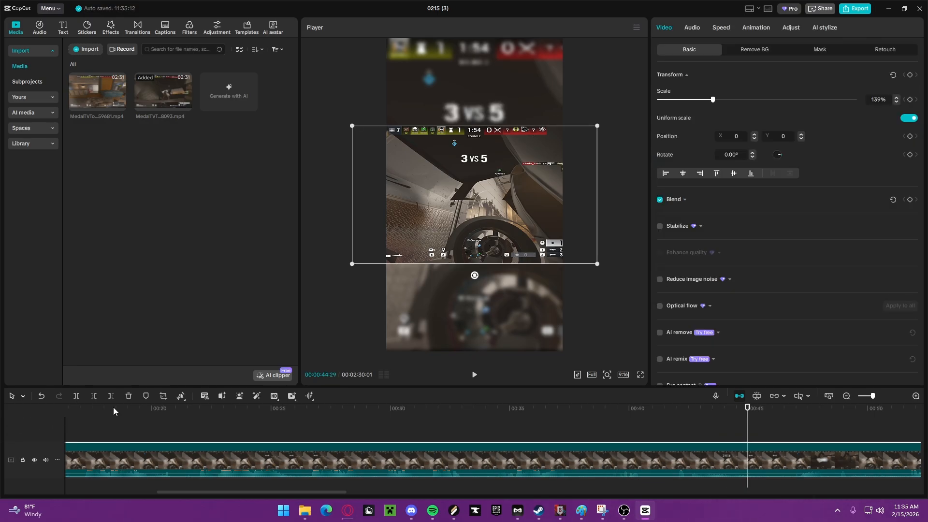
pyautogui.click(76, 397)
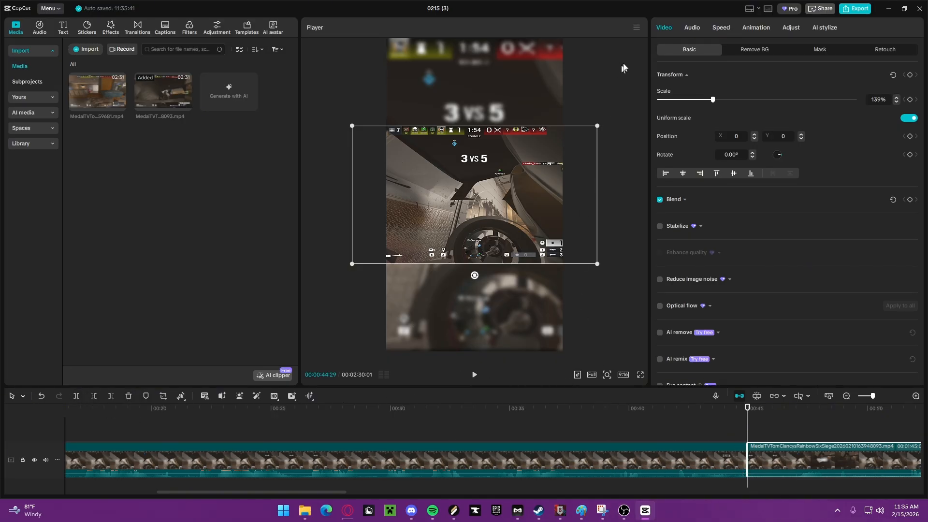
pyautogui.click(40, 397)
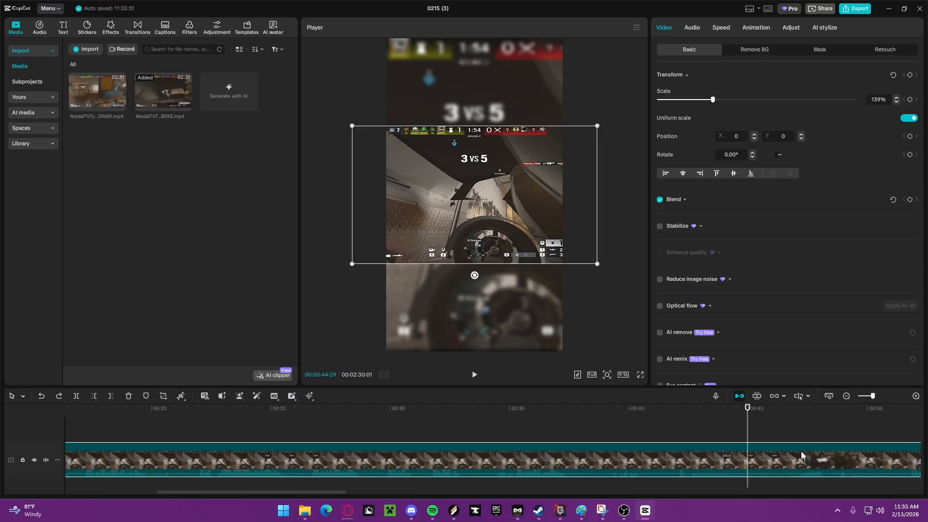
# Step: Delete the clip's footage before the playhead and preview the new opening from the start
pyautogui.click(92, 397)
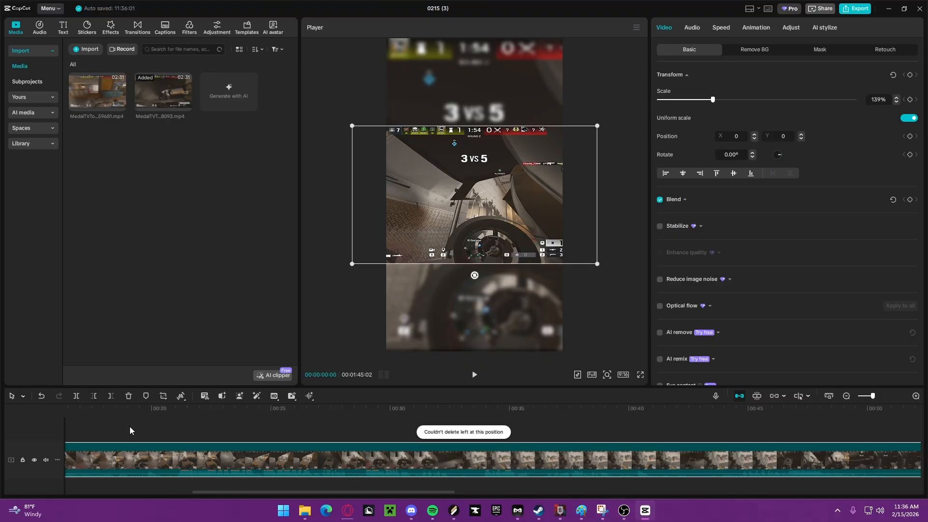
pyautogui.moveTo(141, 410); pyautogui.dragTo(1, 401)
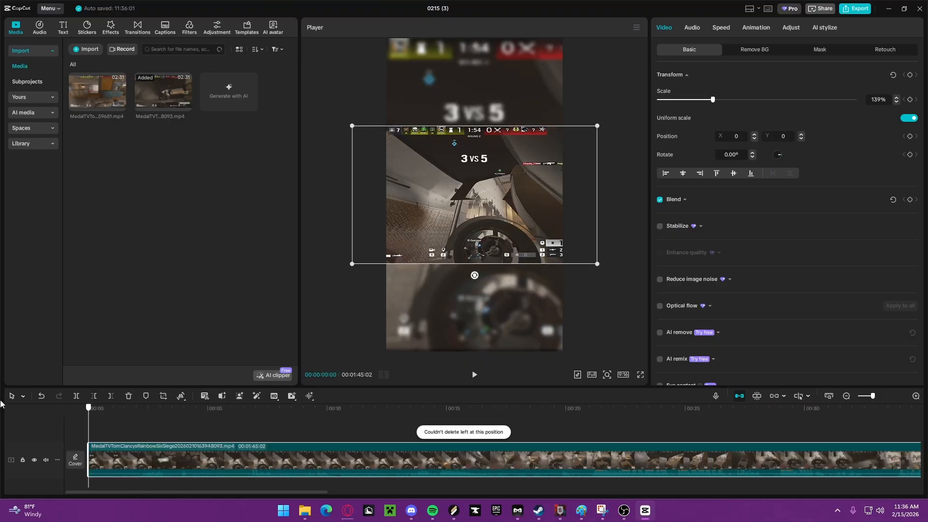
pyautogui.click(474, 375)
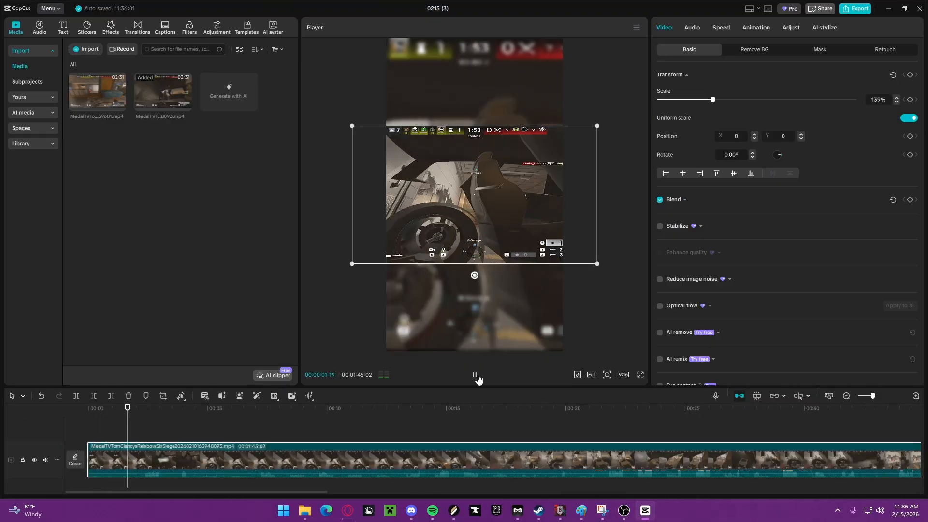
pyautogui.click(478, 378)
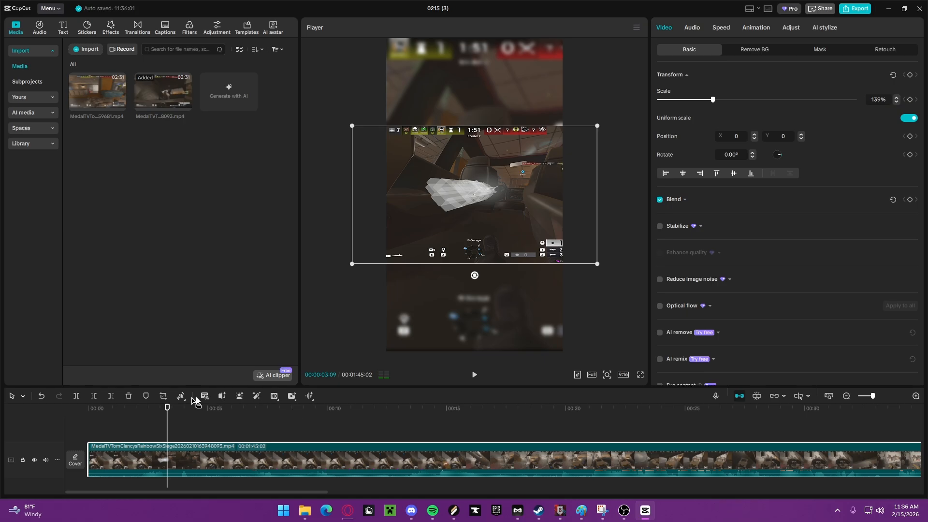
# Step: Scrub to 00:00:11:27 and delete the clip's footage before that point
pyautogui.moveTo(169, 409); pyautogui.dragTo(330, 416)
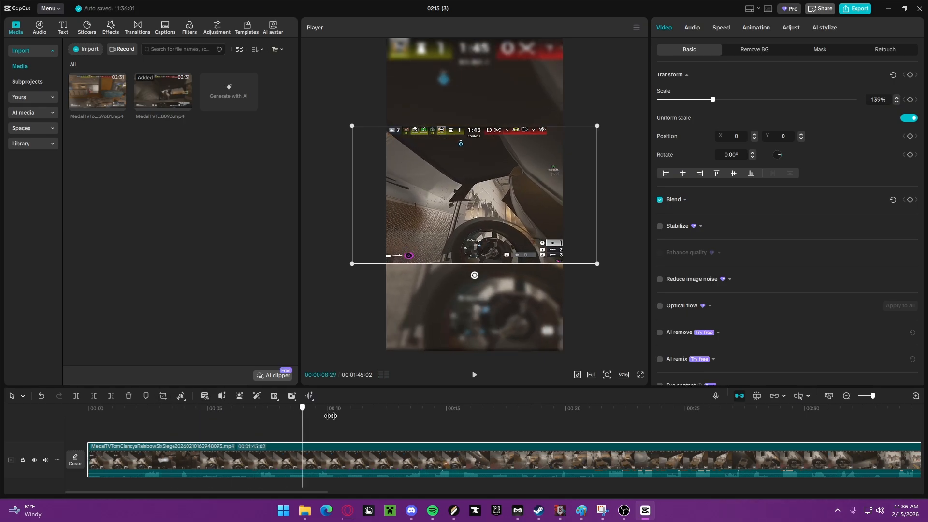
pyautogui.moveTo(390, 414)
pyautogui.mouseDown()
pyautogui.moveTo(453, 410)
pyautogui.moveTo(378, 409)
pyautogui.mouseUp()
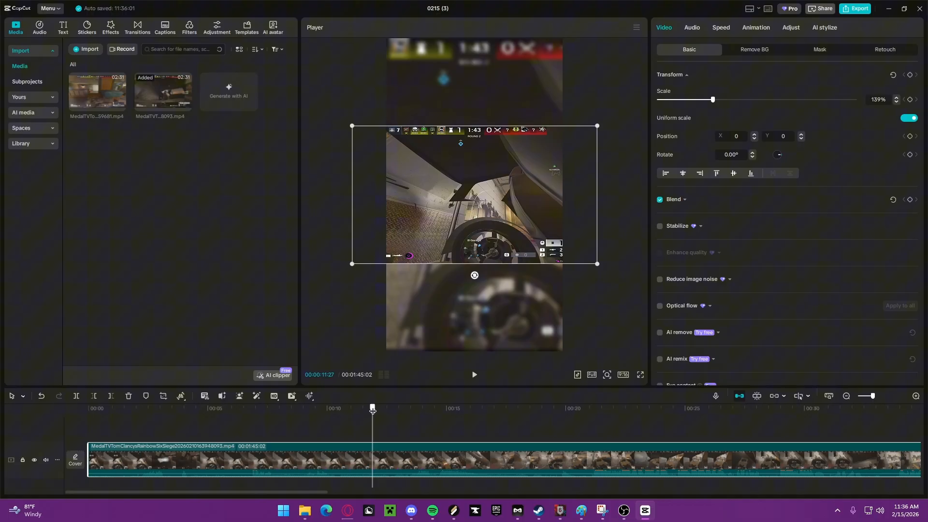
pyautogui.click(95, 396)
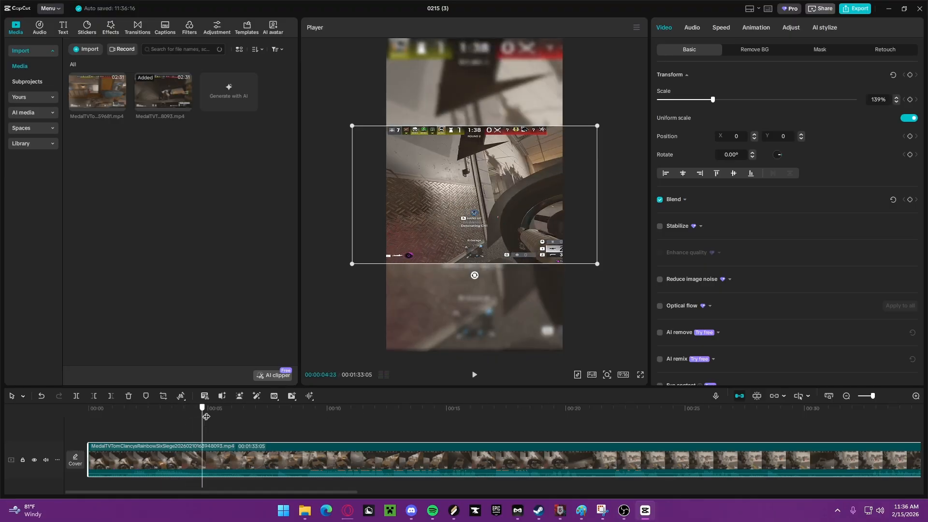
# Step: Scrub through the shortened clip to 00:00:30:04 and delete everything before it
pyautogui.click(249, 411)
pyautogui.moveTo(254, 414); pyautogui.dragTo(808, 417)
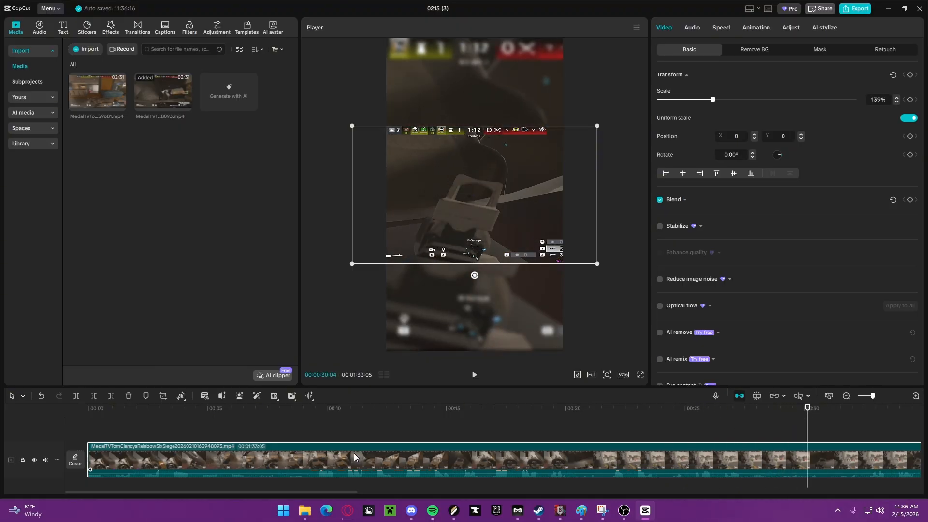
pyautogui.click(95, 396)
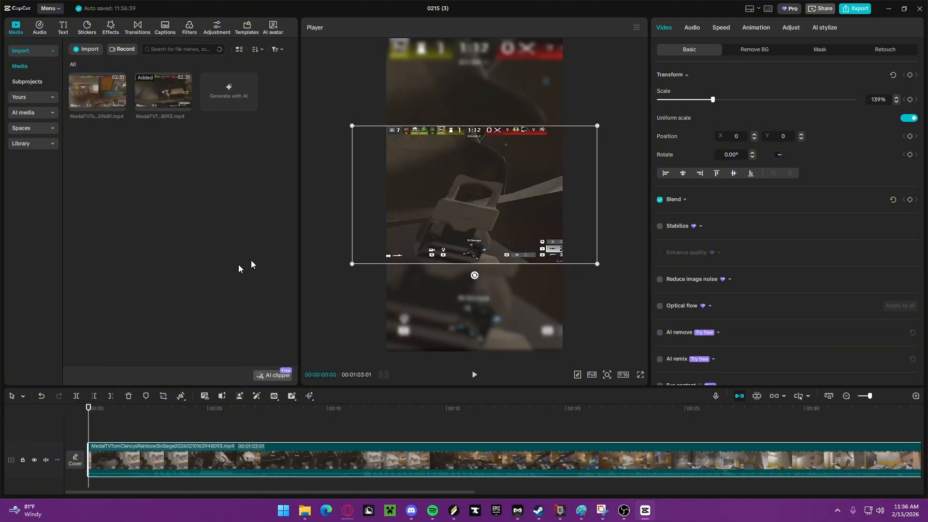
# Step: Preview the clip, scrub to 00:00:52:02, and delete the footage after that point
pyautogui.click(474, 375)
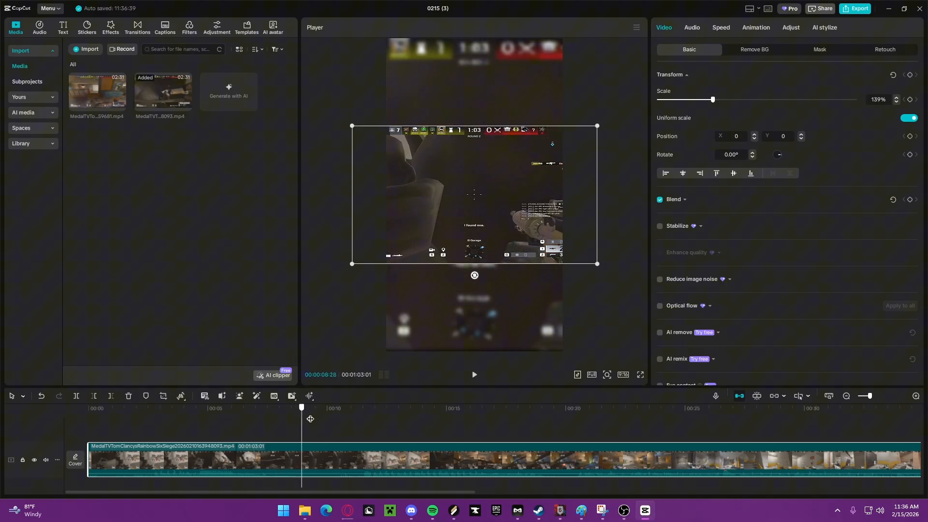
pyautogui.moveTo(355, 415); pyautogui.dragTo(737, 378)
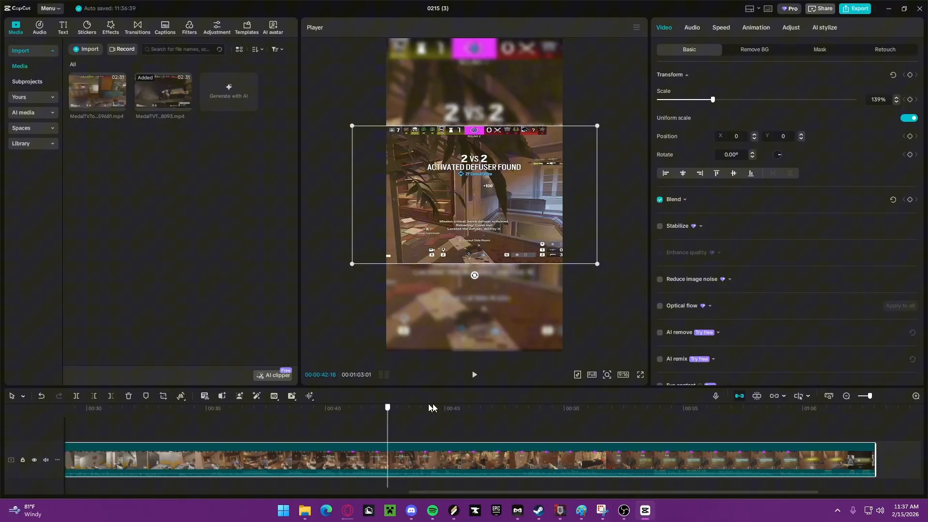
pyautogui.moveTo(773, 395); pyautogui.dragTo(614, 385)
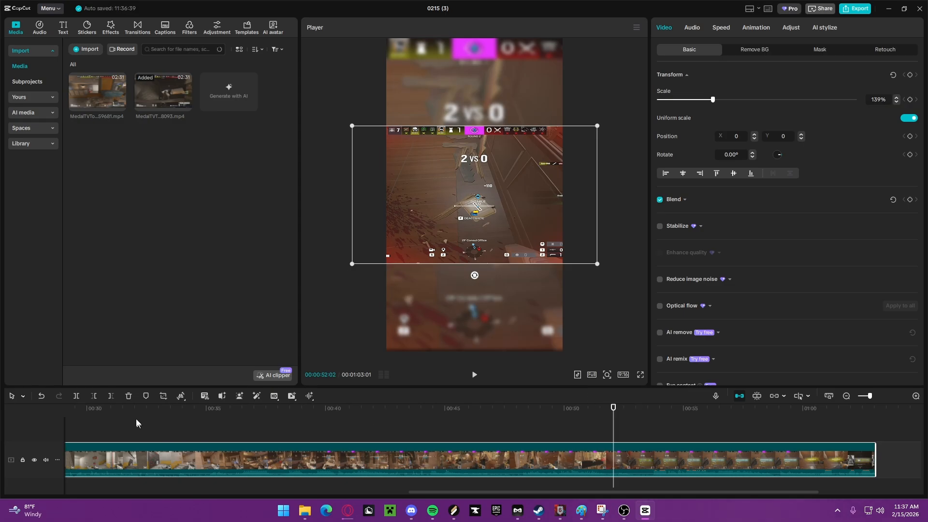
pyautogui.click(111, 396)
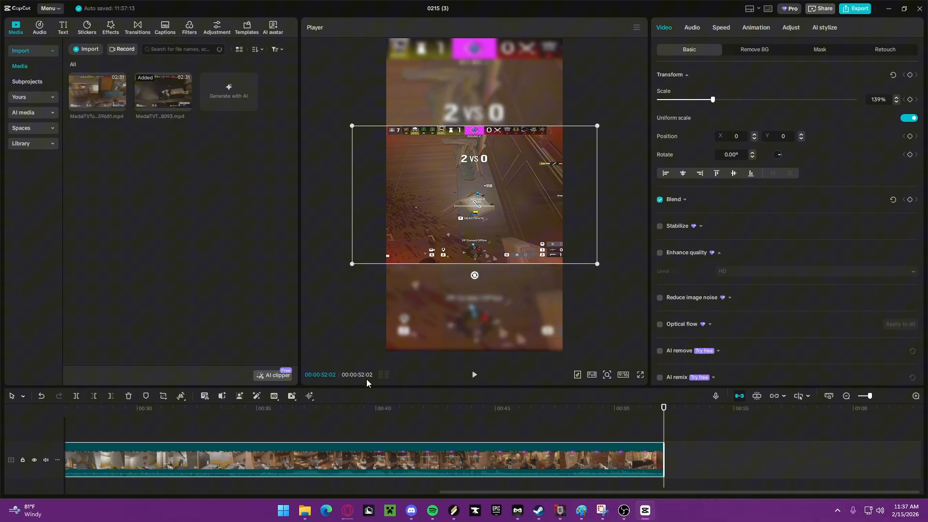
# Step: Play the trimmed clip from its start and return the playhead to the beginning
pyautogui.press('Home')
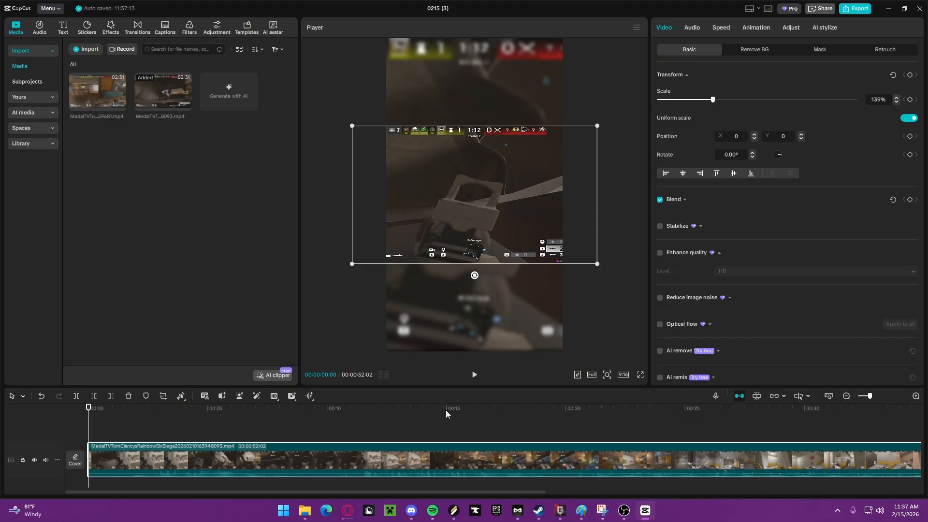
pyautogui.click(476, 375)
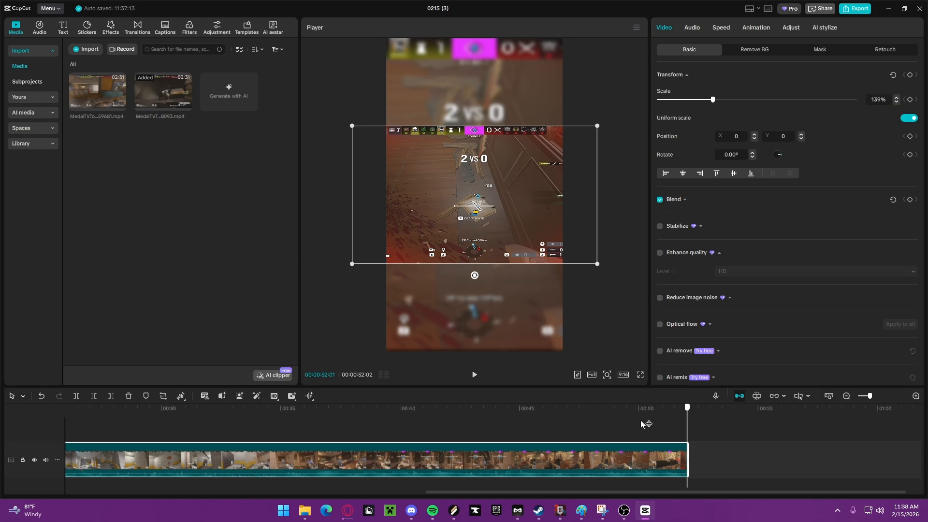
pyautogui.moveTo(641, 421); pyautogui.dragTo(87, 447)
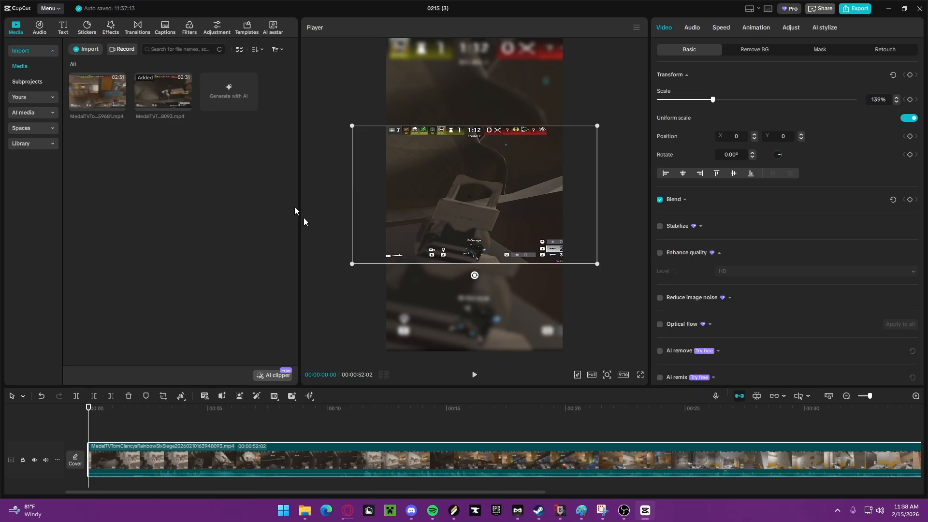
# Step: Add a default text above the clip's start and extend its duration to about the 32-second mark
pyautogui.click(62, 26)
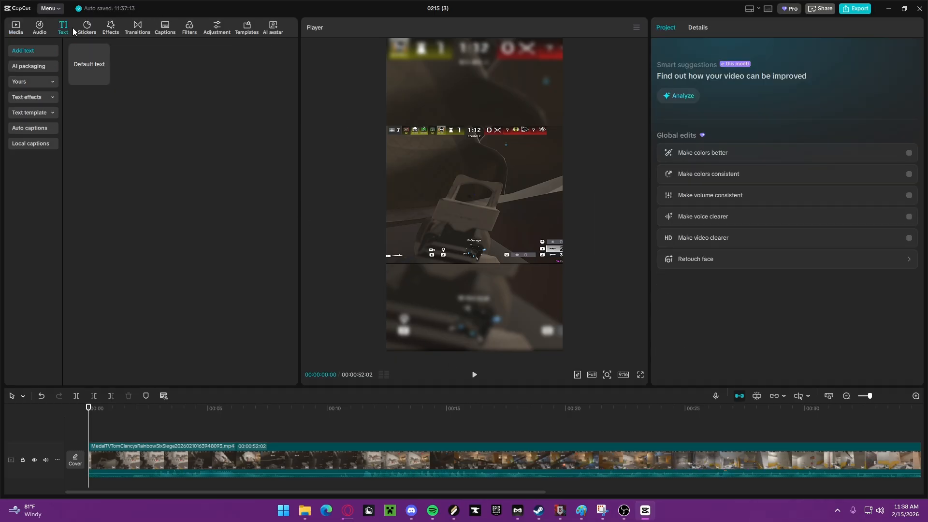
pyautogui.moveTo(82, 64); pyautogui.dragTo(84, 434)
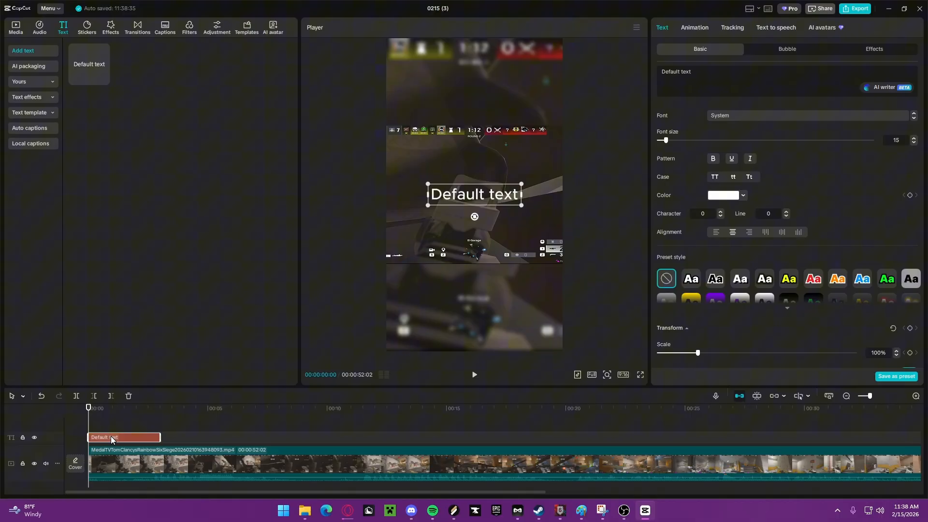
pyautogui.click(100, 456)
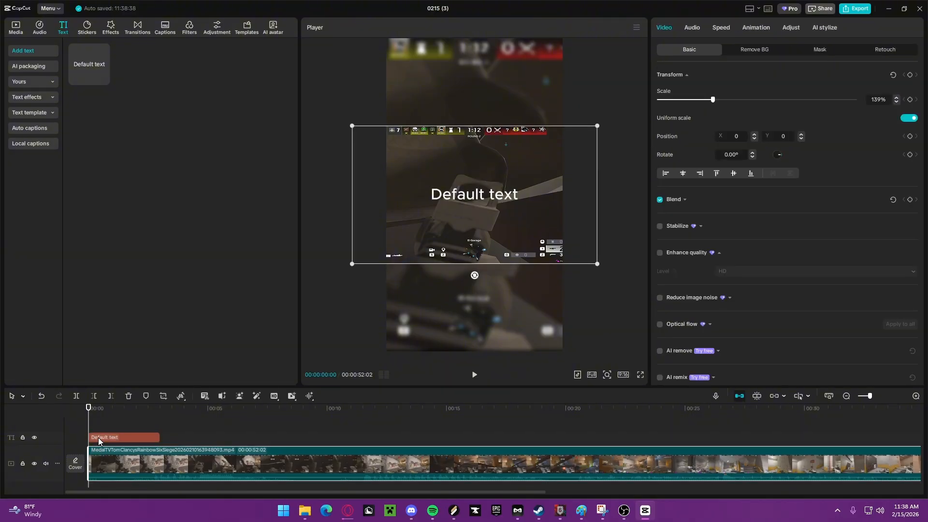
pyautogui.click(99, 439)
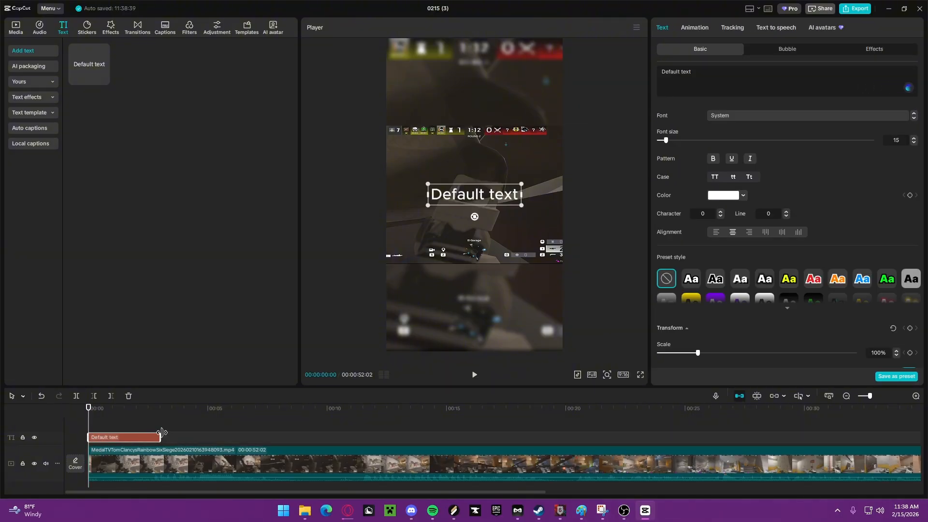
pyautogui.moveTo(161, 433); pyautogui.dragTo(845, 447)
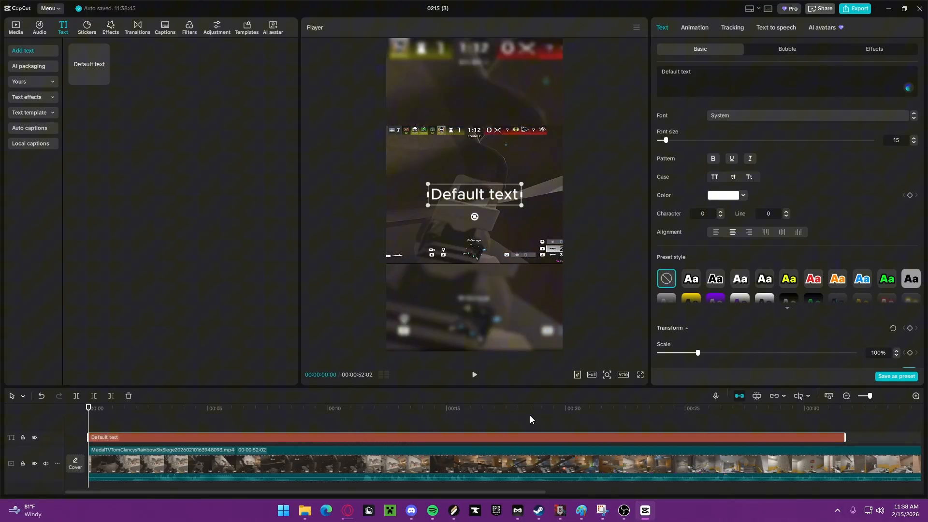
# Step: Preview the footage from 00:00:26:24, check the clip's end, and extend the text to about the 36-second mark
pyautogui.click(728, 420)
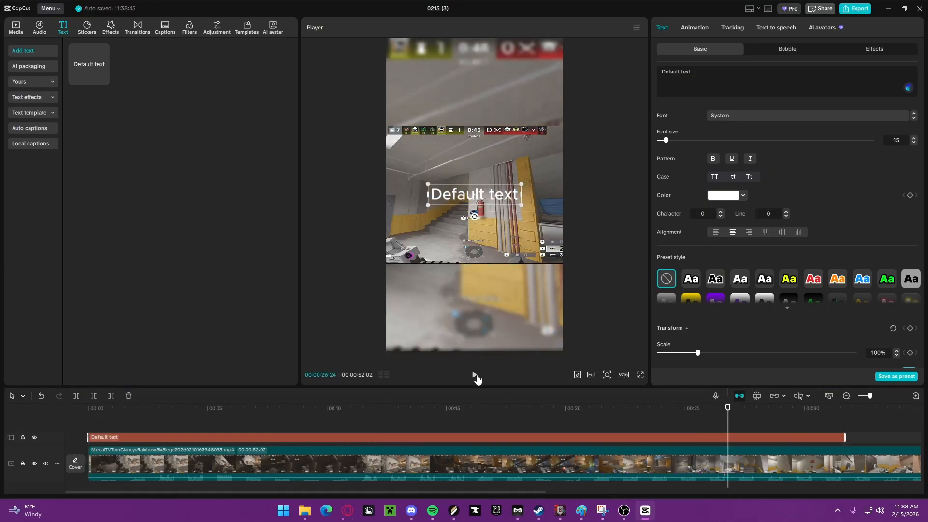
pyautogui.click(475, 377)
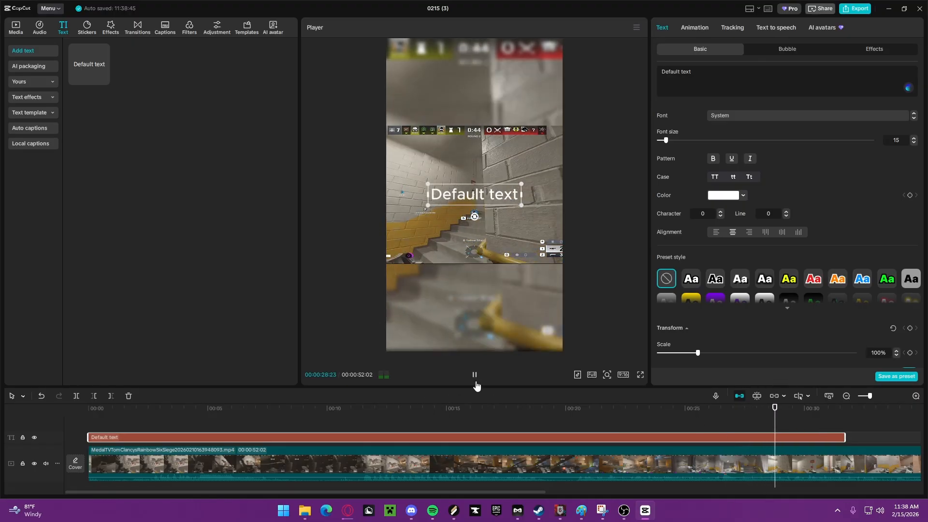
pyautogui.click(475, 377)
pyautogui.moveTo(780, 419); pyautogui.dragTo(917, 418)
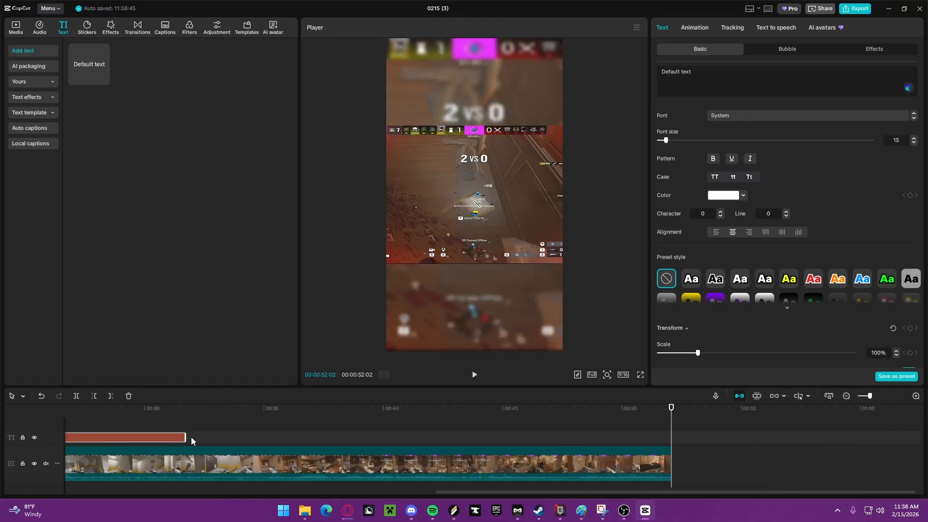
pyautogui.moveTo(192, 441); pyautogui.dragTo(285, 441)
pyautogui.click(326, 419)
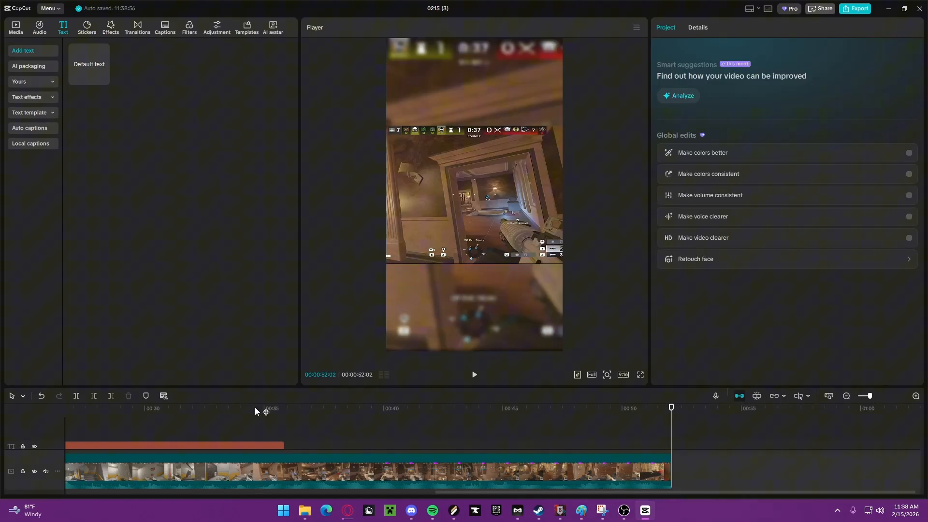
# Step: Scrub to about the 35-second mark and play the rest of the video
pyautogui.moveTo(260, 411); pyautogui.dragTo(287, 411)
pyautogui.moveTo(201, 410); pyautogui.dragTo(602, 410)
pyautogui.click(474, 376)
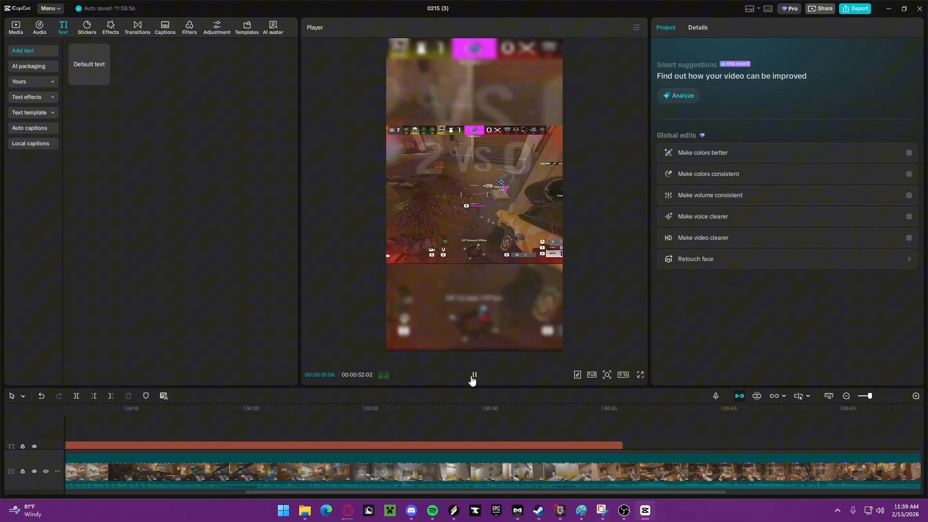
# Step: Stop playback, return the playhead to the start of the timeline and select the text
pyautogui.click(473, 380)
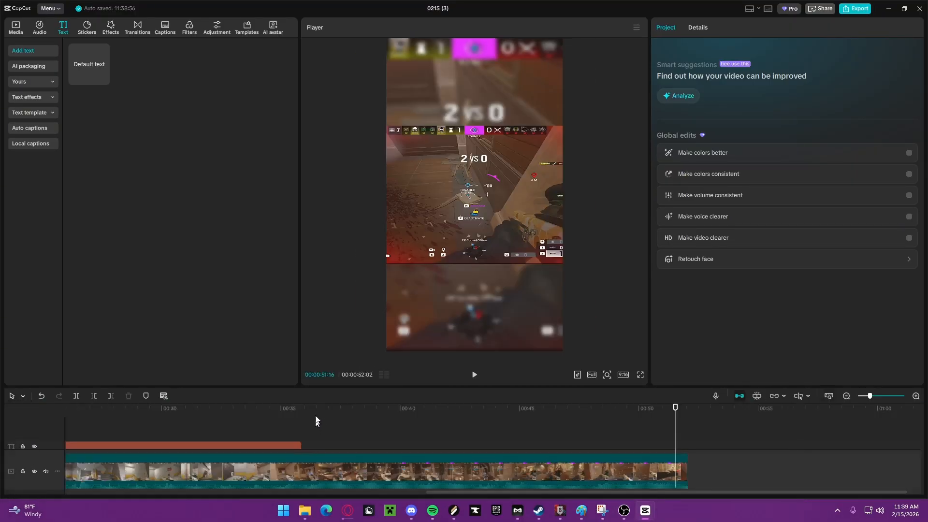
pyautogui.moveTo(284, 410); pyautogui.dragTo(1, 406)
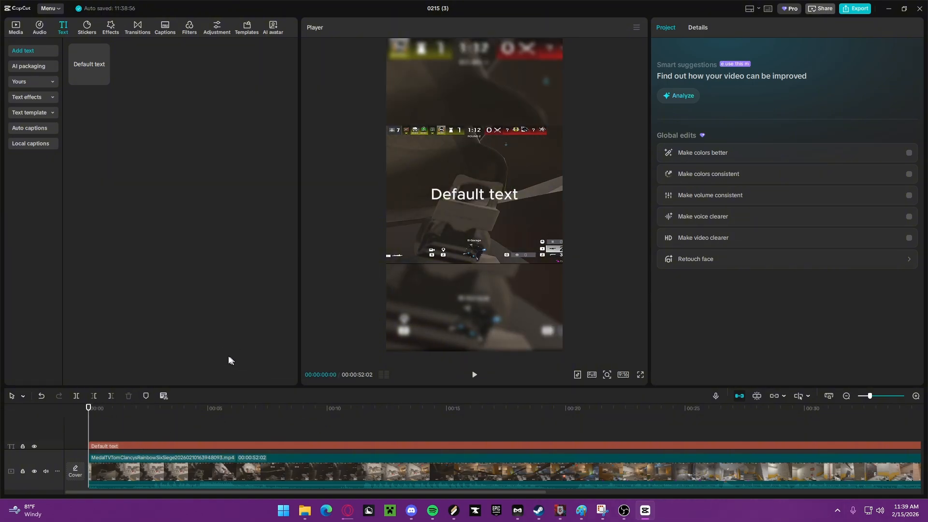
pyautogui.click(204, 443)
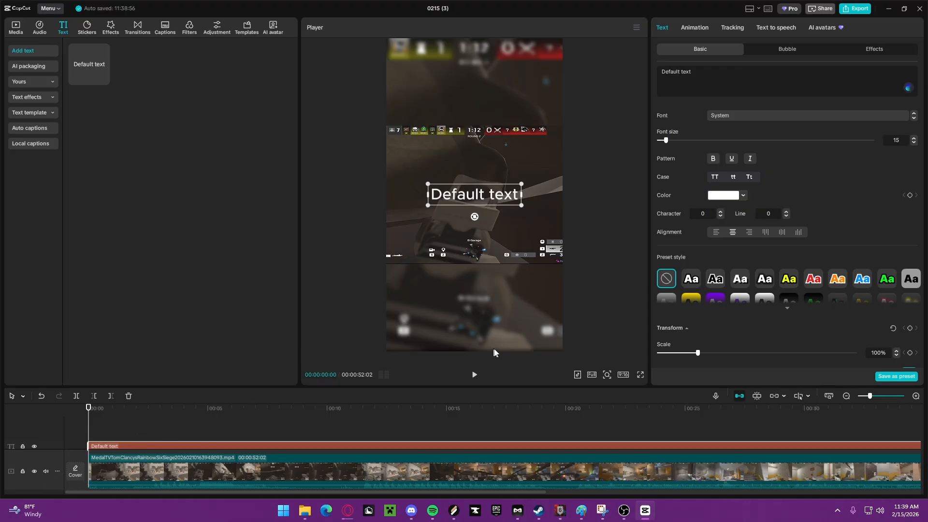
# Step: Play the opening, enlarge the timeline area, and replay the section around the 3-second mark
pyautogui.click(474, 375)
pyautogui.moveTo(475, 387); pyautogui.dragTo(184, 176)
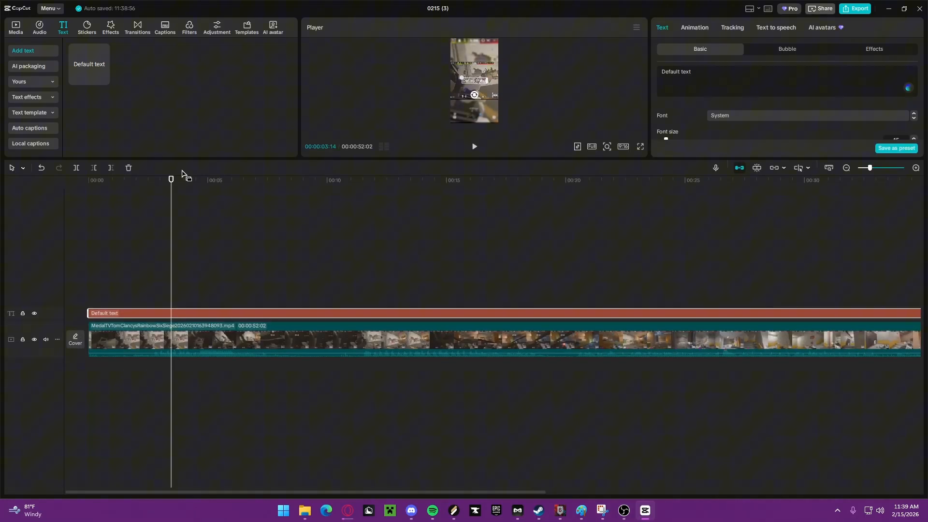
pyautogui.press('space')
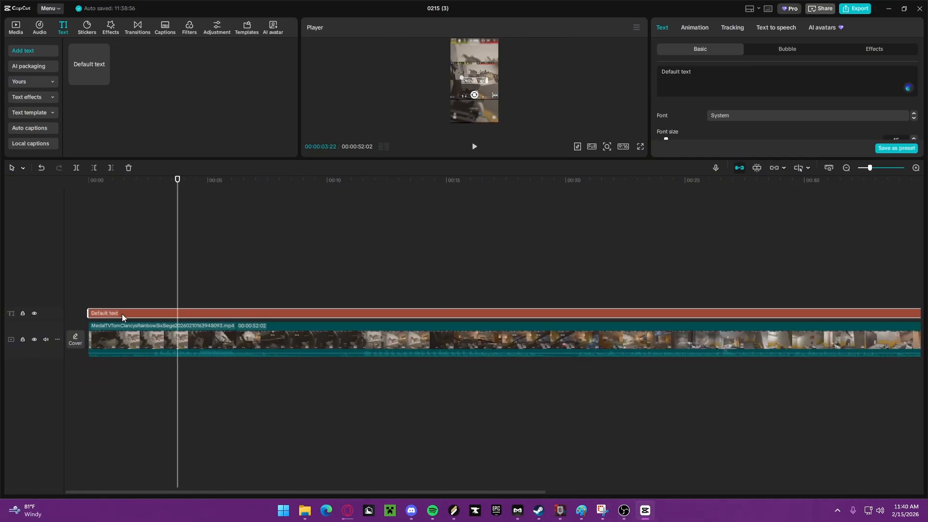
pyautogui.click(186, 185)
pyautogui.moveTo(185, 186); pyautogui.dragTo(164, 187)
pyautogui.press('space')
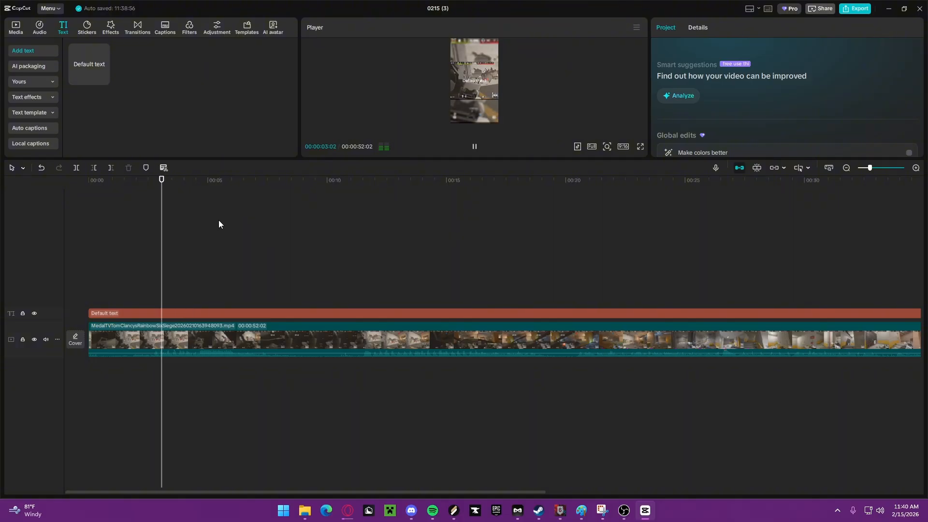
pyautogui.press('space')
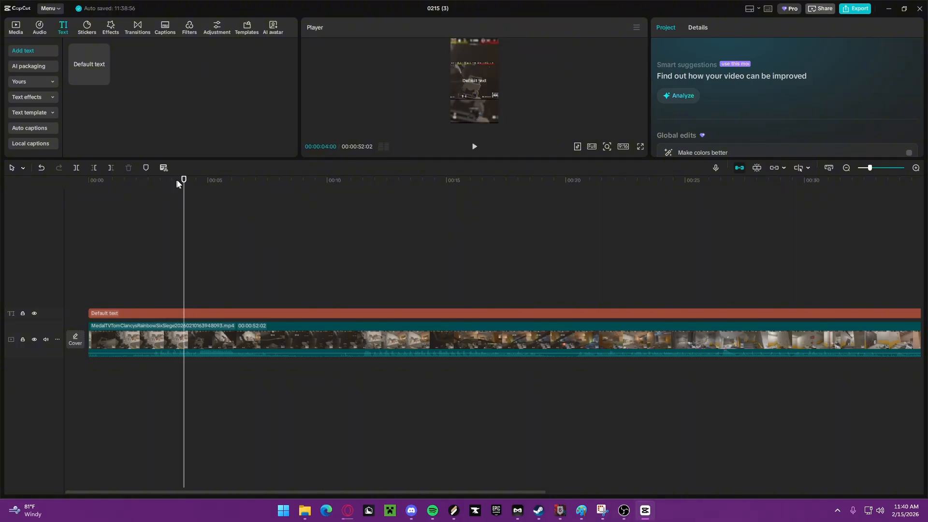
pyautogui.moveTo(181, 184); pyautogui.dragTo(166, 184)
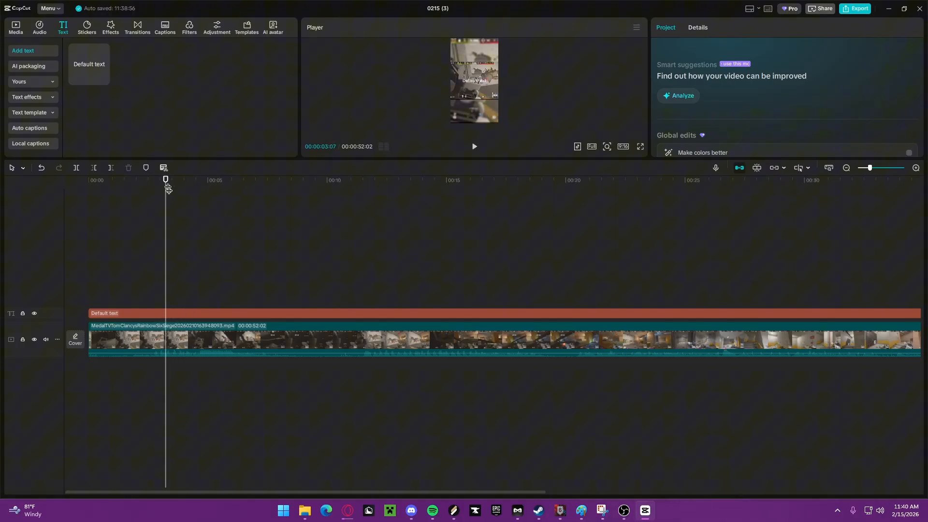
# Step: Split the text at 00:00:03:02 and delete the portion before the split
pyautogui.click(123, 309)
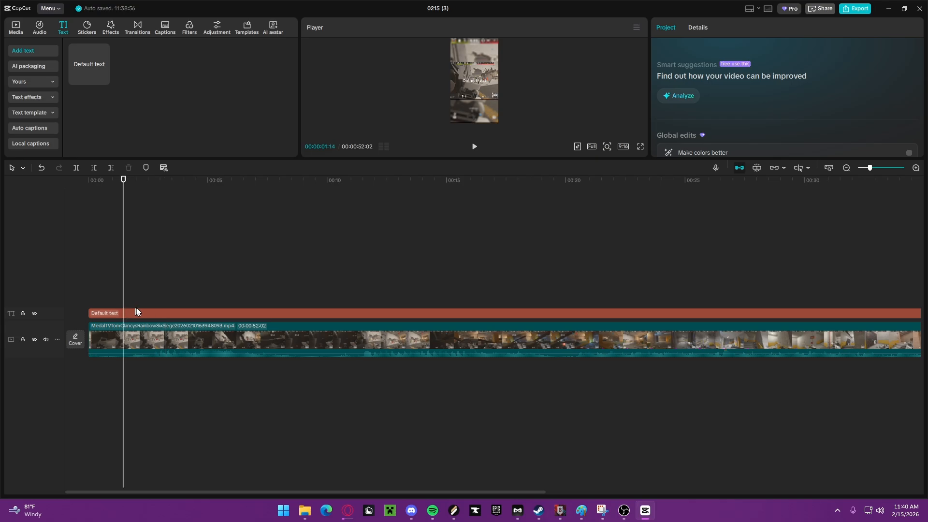
pyautogui.moveTo(131, 182); pyautogui.dragTo(160, 181)
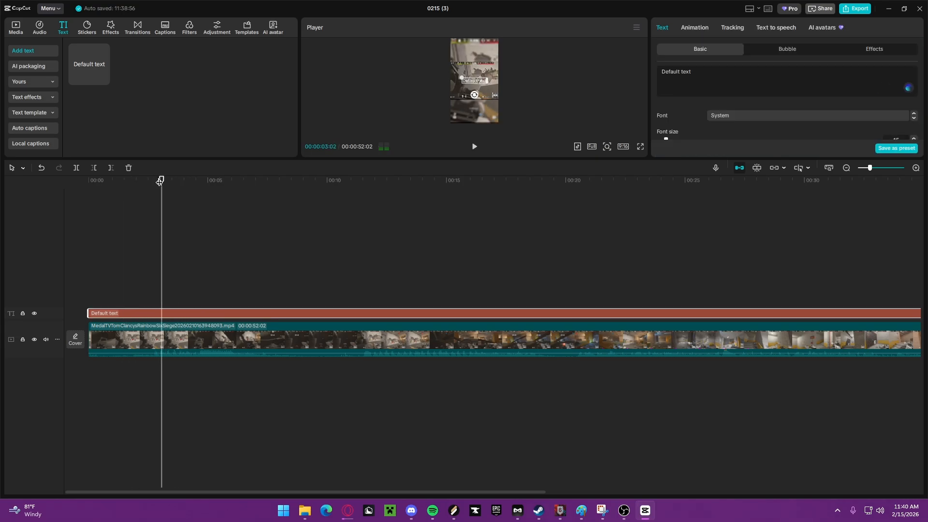
pyautogui.click(74, 170)
pyautogui.click(132, 312)
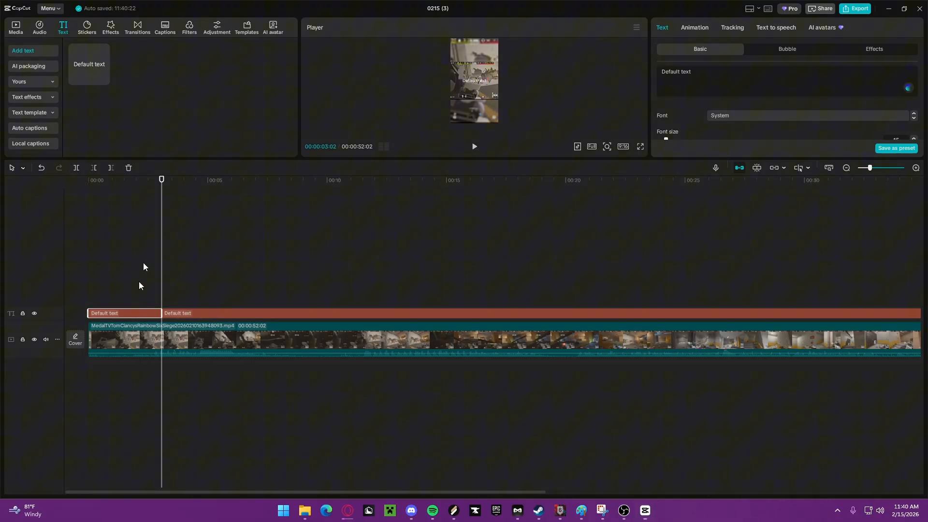
pyautogui.rightClick(135, 313)
pyautogui.click(162, 356)
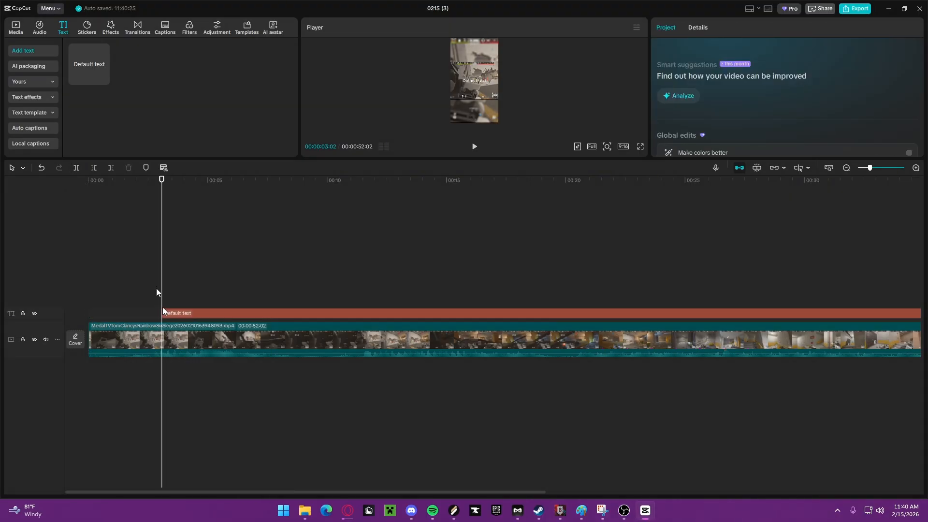
# Step: Replay the footage from about 00:00:03:03 and enlarge the player area above the timeline
pyautogui.press('space')
pyautogui.moveTo(177, 182)
pyautogui.mouseDown()
pyautogui.moveTo(150, 184)
pyautogui.moveTo(161, 188)
pyautogui.mouseUp()
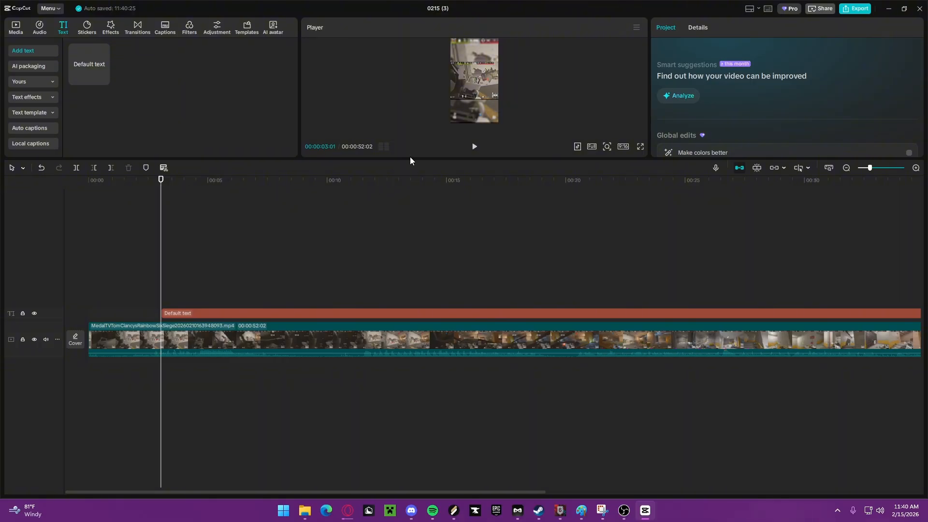
pyautogui.moveTo(413, 159); pyautogui.dragTo(373, 337)
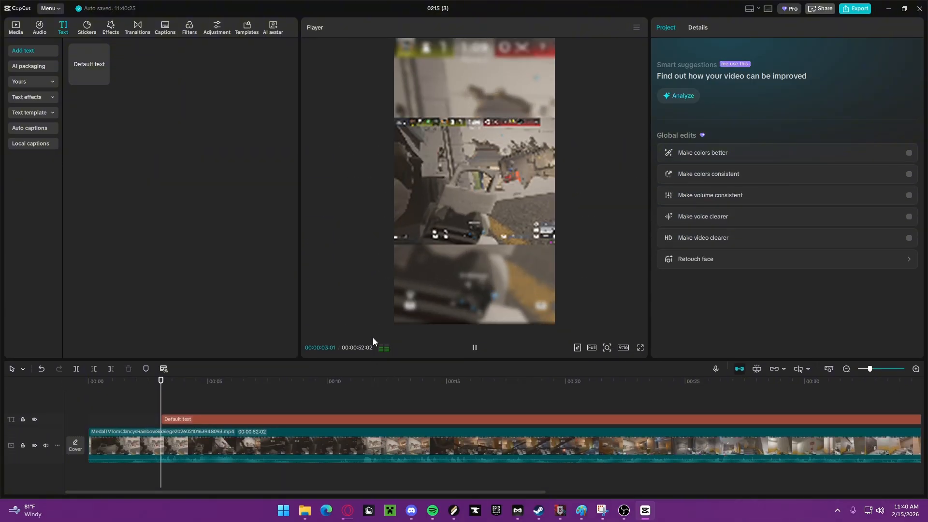
pyautogui.moveTo(178, 381)
pyautogui.mouseDown()
pyautogui.moveTo(163, 382)
pyautogui.moveTo(187, 380)
pyautogui.moveTo(162, 376)
pyautogui.mouseUp()
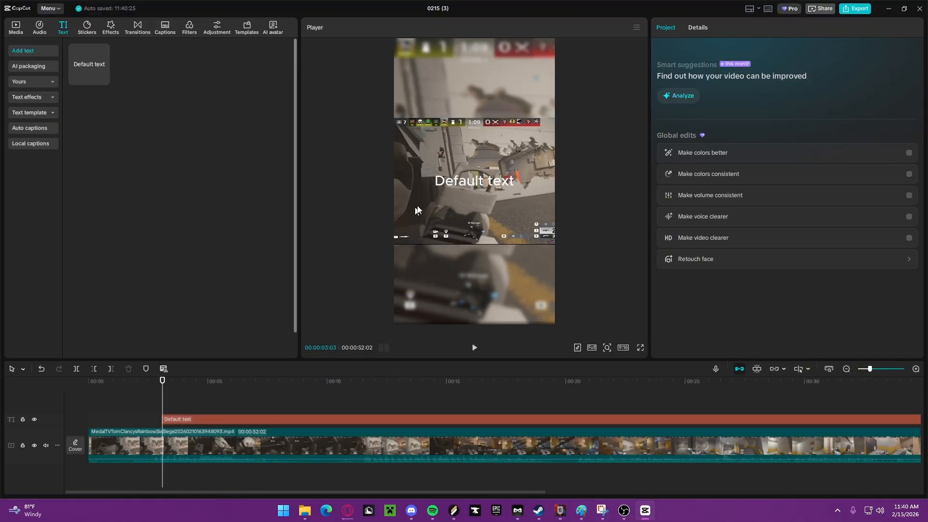
# Step: Move the text into the lower blurred area of the frame and clear its default wording
pyautogui.moveTo(453, 181); pyautogui.dragTo(453, 299)
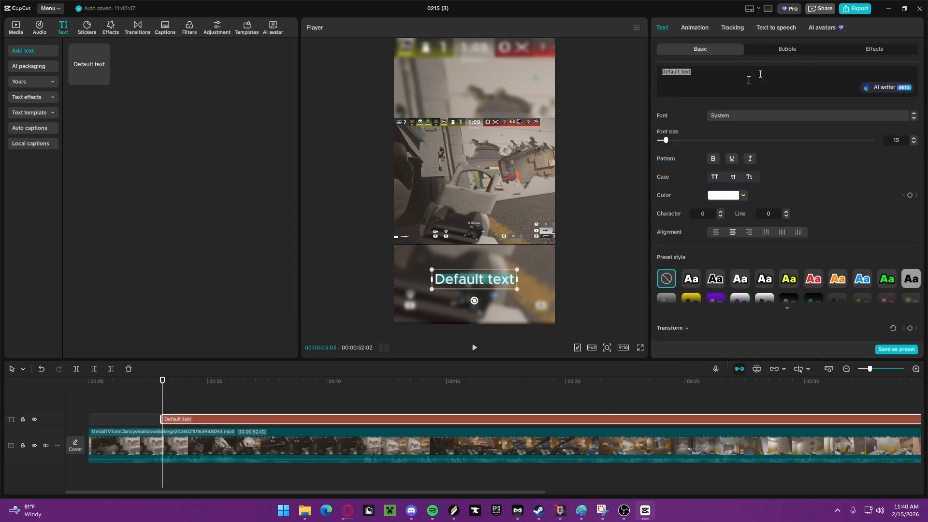
pyautogui.click(700, 73)
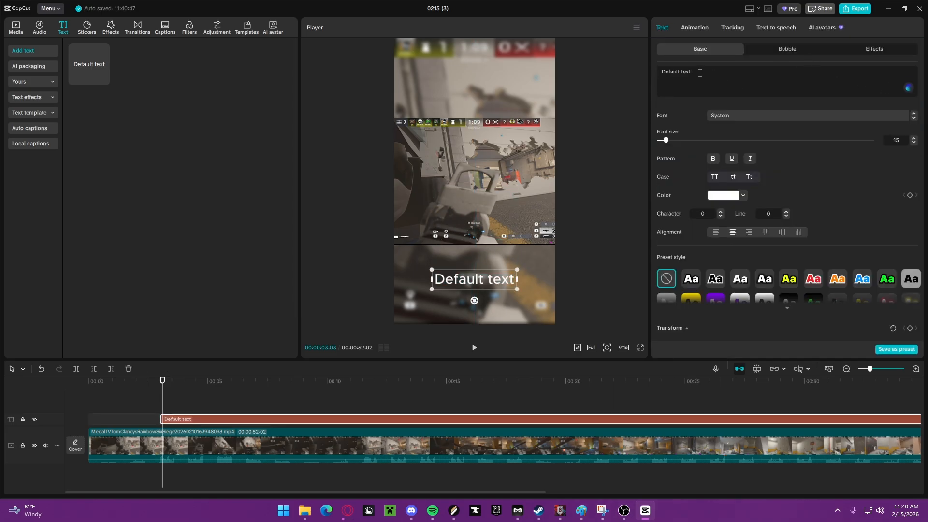
pyautogui.press('BackSpace')
pyautogui.press('BackSpace')
pyautogui.press('BackSpace')
pyautogui.press('BackSpace')
pyautogui.press('BackSpace')
pyautogui.press('BackSpace')
pyautogui.press('BackSpace')
pyautogui.press('BackSpace')
pyautogui.press('BackSpace')
pyautogui.press('BackSpace')
pyautogui.press('BackSpace')
pyautogui.press('BackSpace')
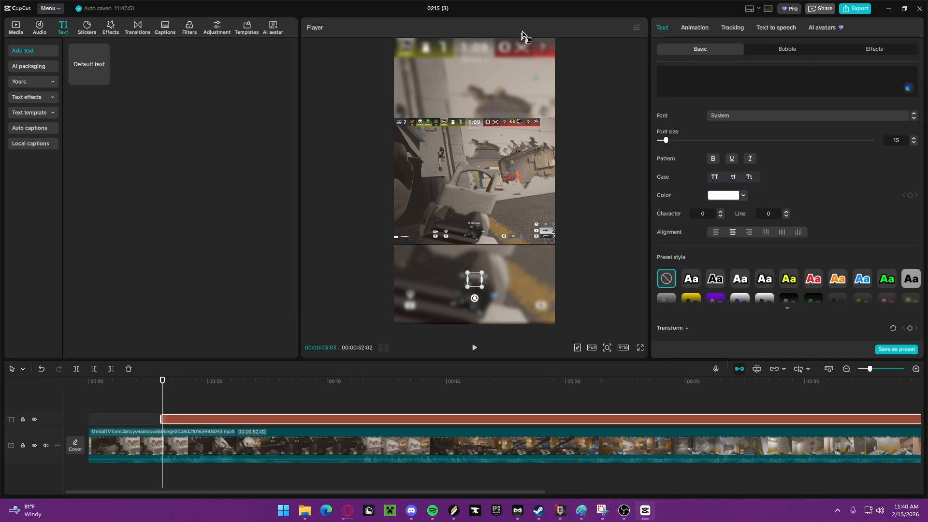
# Step: Apply the white-on-pink glow preset style and enter "thats the fastest revovery ever" as the text
pyautogui.click(787, 274)
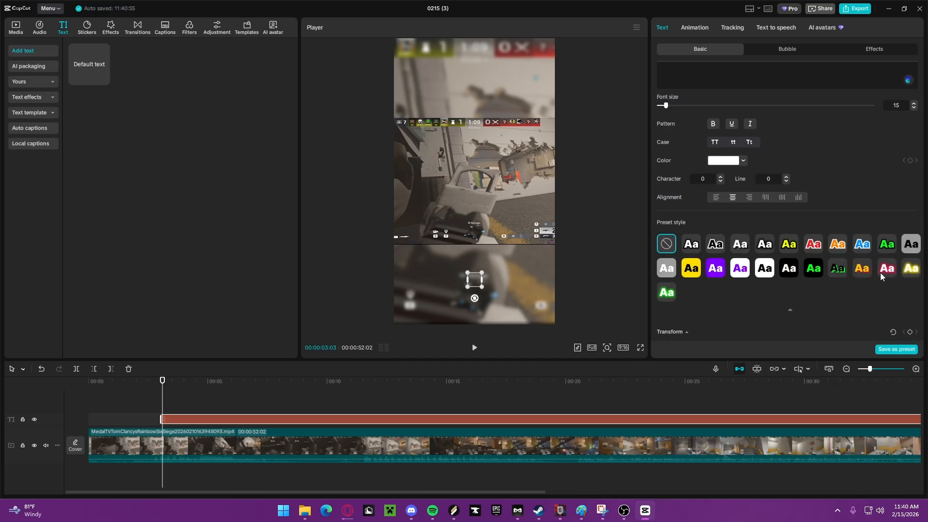
pyautogui.scroll(1, 881, 276)
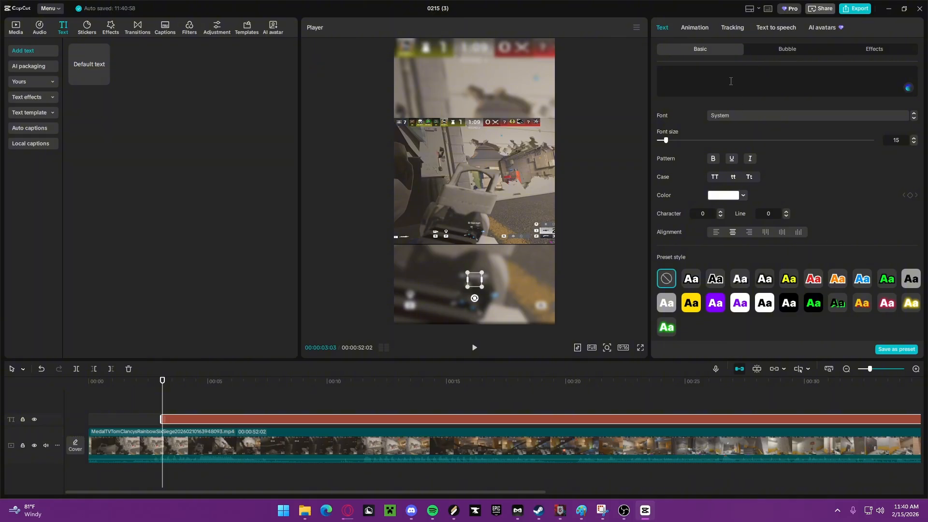
pyautogui.write('that')
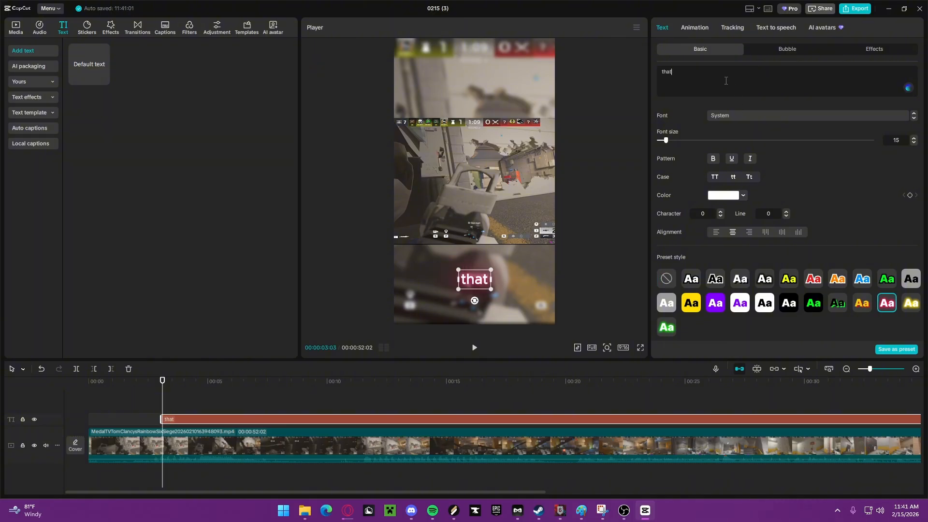
pyautogui.write('s h')
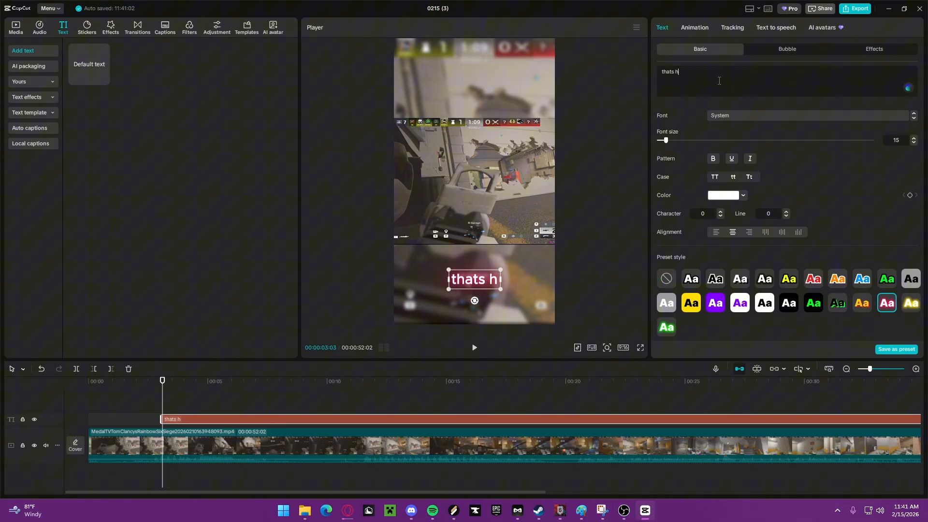
pyautogui.press('BackSpace')
pyautogui.write('thy')
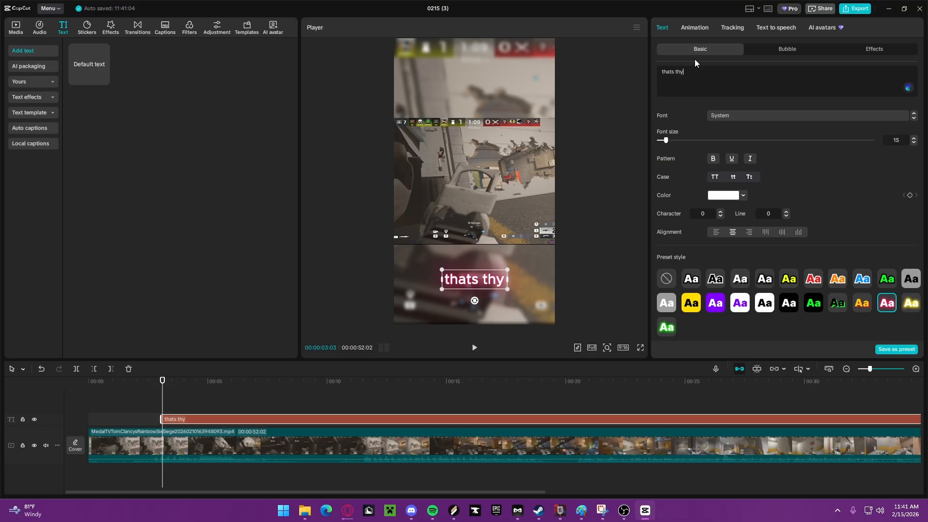
pyautogui.press('BackSpace')
pyautogui.write('e fast')
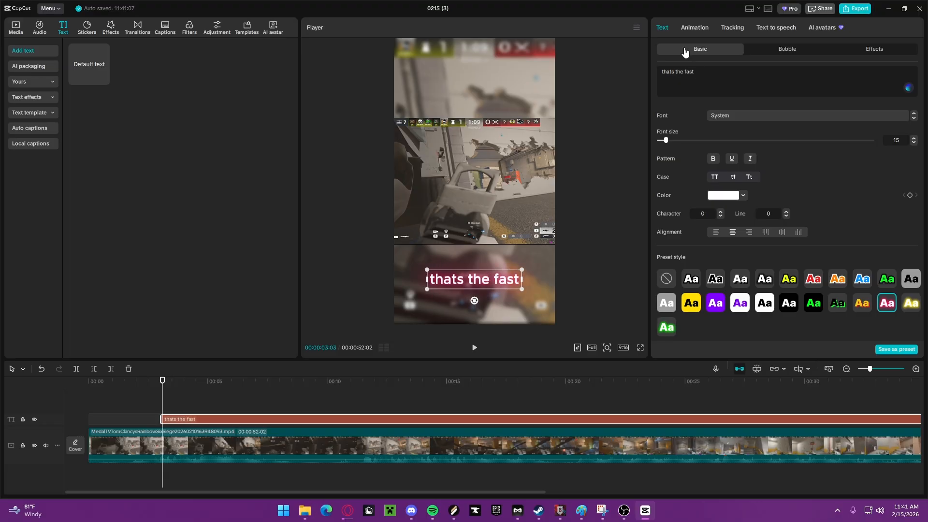
pyautogui.write('est')
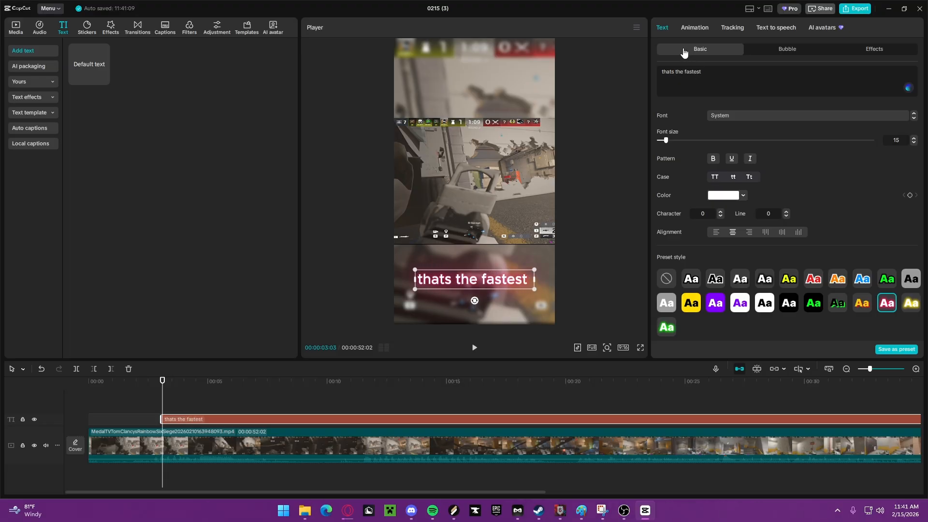
pyautogui.write(' revov')
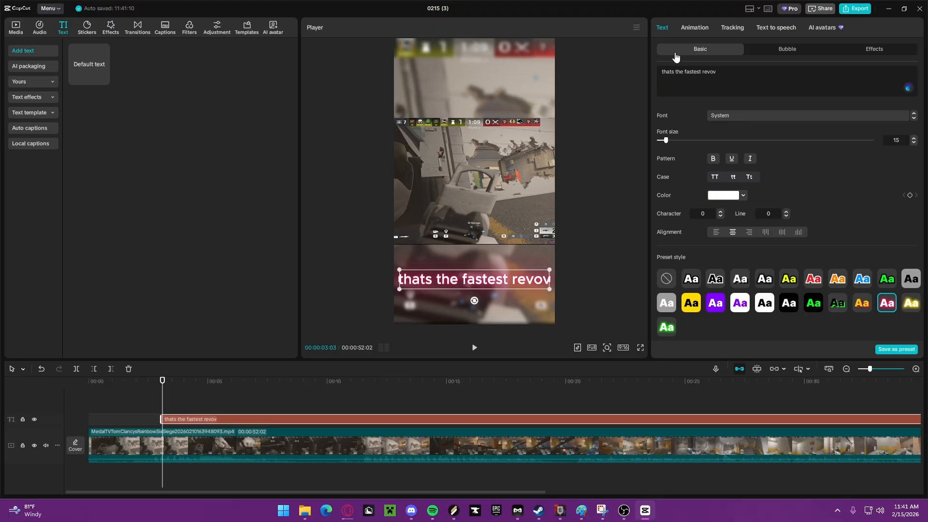
pyautogui.write('ery ever')
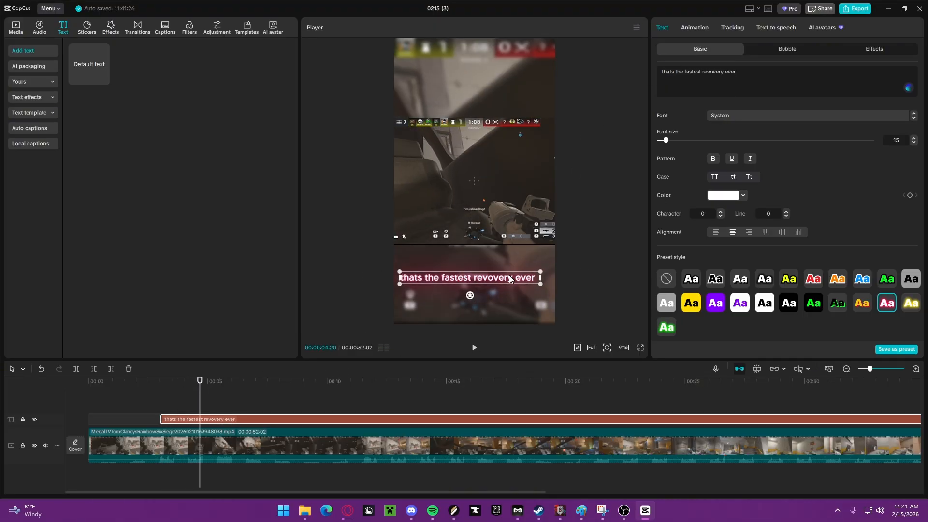
# Step: Move the caption into the upper blurred area of the frame and add "bro" to the end of its wording
pyautogui.moveTo(532, 279); pyautogui.dragTo(508, 66)
pyautogui.write('bro')
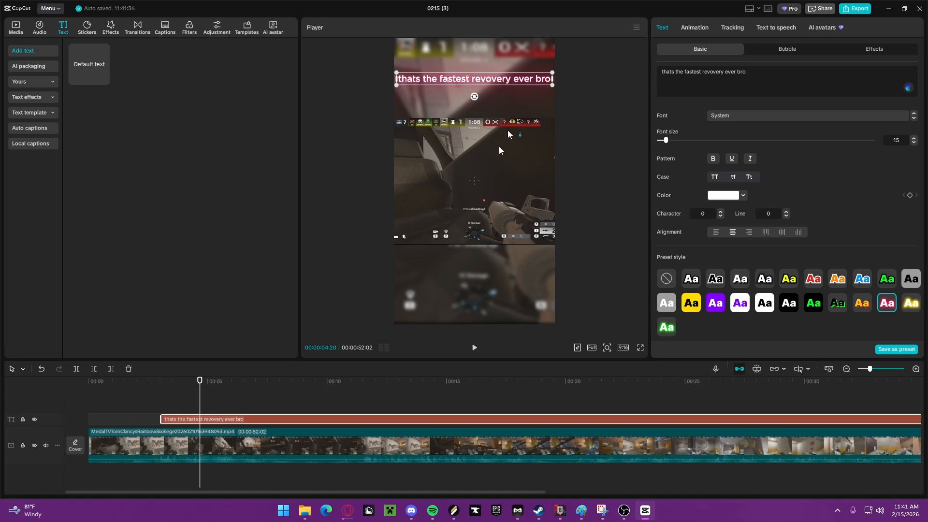
# Step: Split the caption at about the 4.5-second mark and place its later part on a separate track above
pyautogui.click(188, 382)
pyautogui.press('space')
pyautogui.press('space')
pyautogui.hotkey('ctrl', 'b')
pyautogui.moveTo(245, 417); pyautogui.dragTo(243, 410)
# Step: Play the footage to about the 12-second mark and replay the section around 00:00:11:18
pyautogui.press('space')
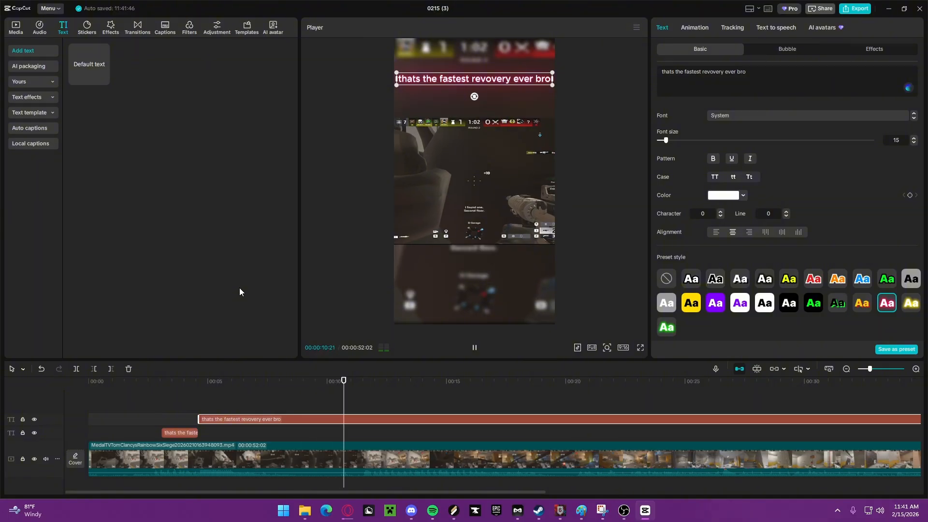
pyautogui.press('space')
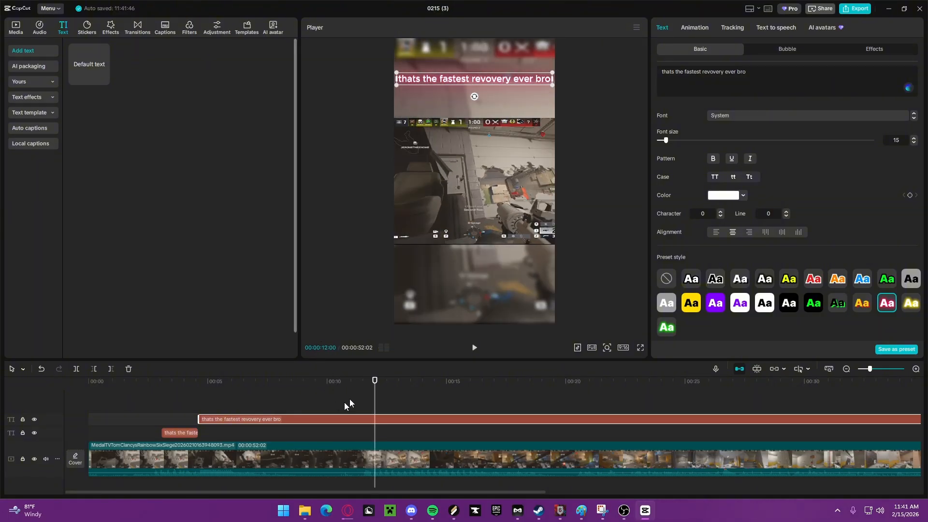
pyautogui.click(349, 380)
pyautogui.press('space')
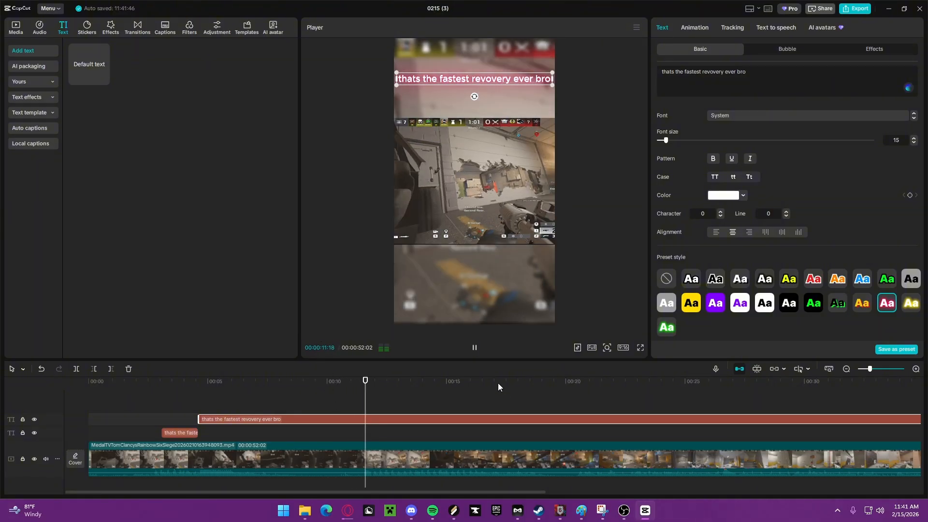
pyautogui.press('space')
# Step: Split the upper-track caption at about 00:00:11:18 and delete the portion before the split
pyautogui.moveTo(365, 382); pyautogui.dragTo(362, 383)
pyautogui.click(76, 370)
pyautogui.moveTo(325, 419); pyautogui.dragTo(365, 393)
pyautogui.rightClick(328, 419)
pyautogui.click(355, 358)
pyautogui.press('space')
pyautogui.click(363, 380)
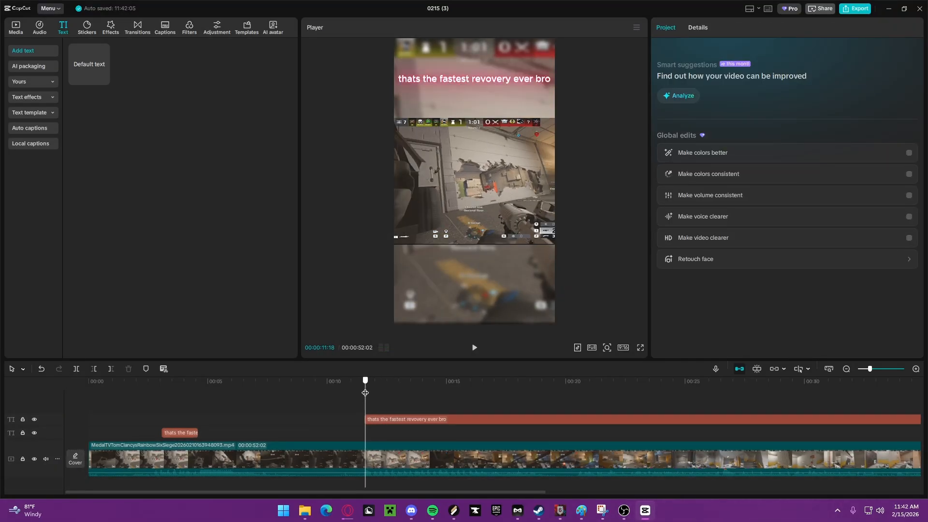
# Step: Replace the wording of the remaining upper-track caption with the person's first name
pyautogui.click(463, 419)
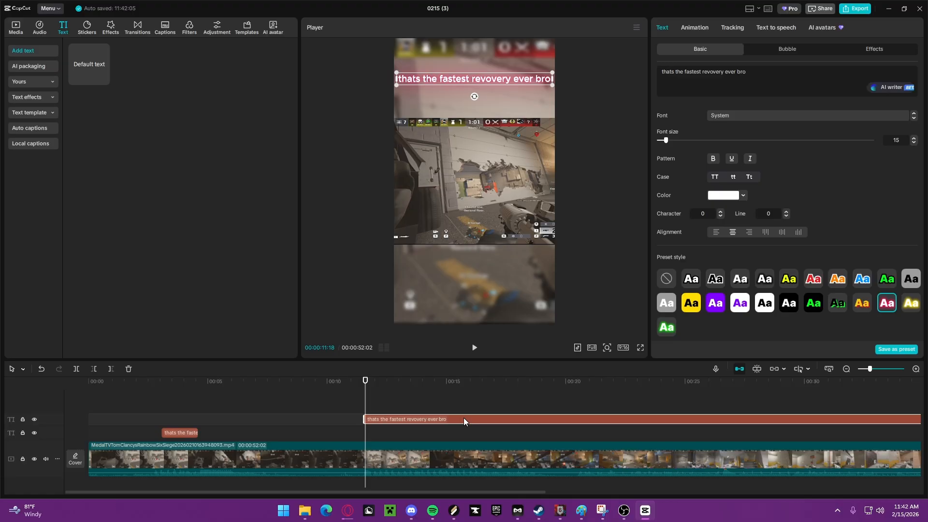
pyautogui.click(756, 69)
pyautogui.press('BackSpace')
pyautogui.press('BackSpace')
pyautogui.press('BackSpace')
pyautogui.press('BackSpace')
pyautogui.press('BackSpace')
pyautogui.press('BackSpace')
pyautogui.press('BackSpace')
pyautogui.press('BackSpace')
pyautogui.press('BackSpace')
pyautogui.press('BackSpace')
pyautogui.press('BackSpace')
pyautogui.press('BackSpace')
pyautogui.press('BackSpace')
pyautogui.press('BackSpace')
pyautogui.press('BackSpace')
pyautogui.press('BackSpace')
pyautogui.press('BackSpace')
pyautogui.press('BackSpace')
pyautogui.press('BackSpace')
pyautogui.press('BackSpace')
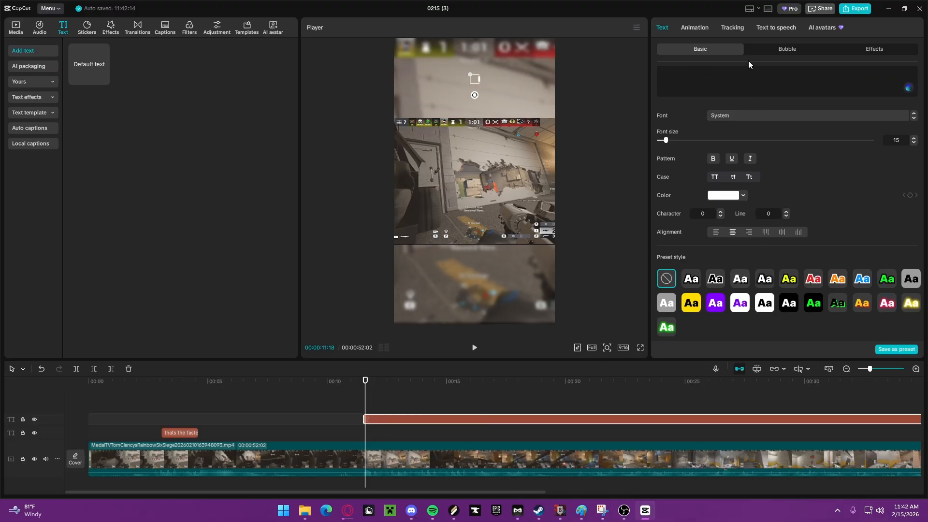
pyautogui.write('jon')
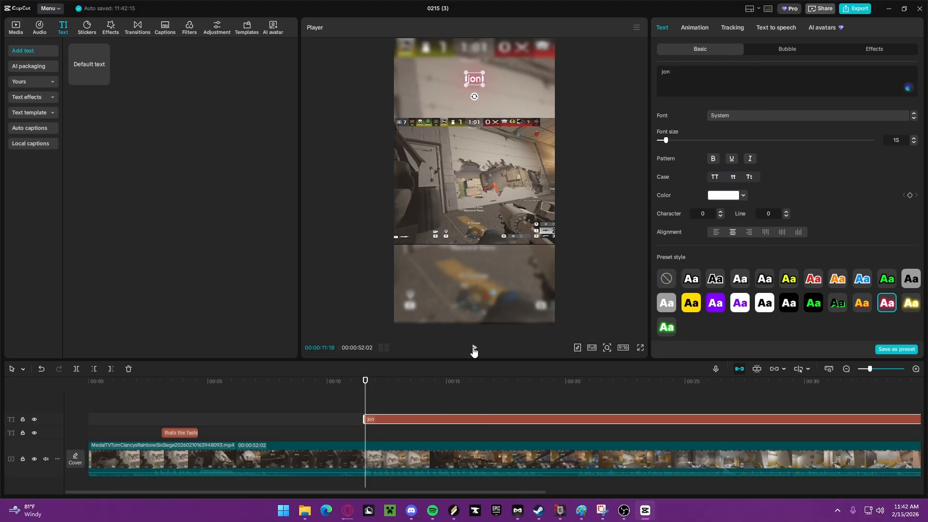
# Step: Split the first-name caption at 00:00:11:29 and place its later part on a separate track above
pyautogui.click(474, 347)
pyautogui.click(474, 349)
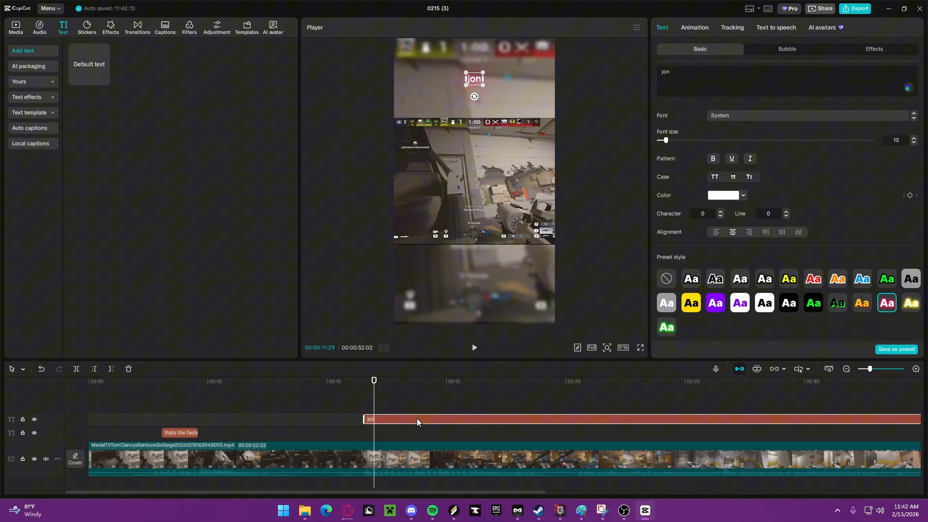
pyautogui.click(76, 369)
pyautogui.moveTo(388, 421); pyautogui.dragTo(385, 411)
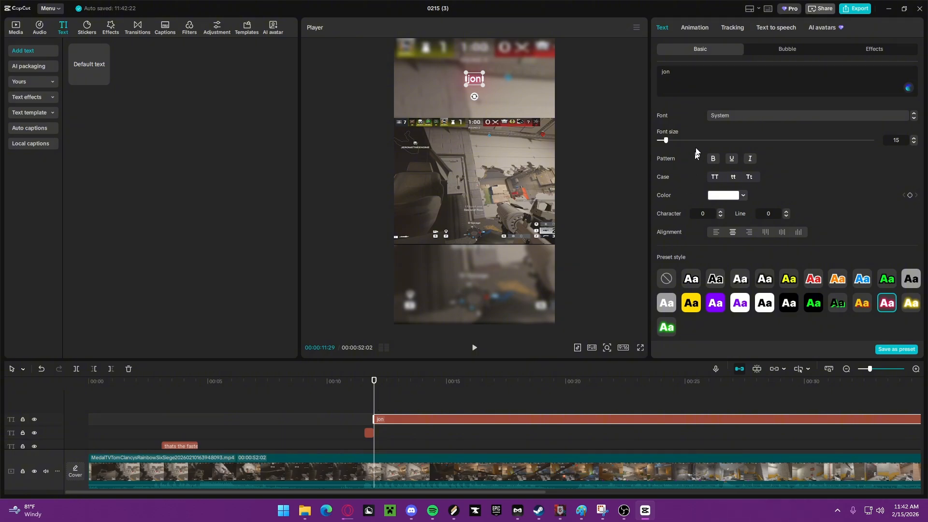
# Step: Replace the wording of the upper-track caption with "what" and give it the green glow preset style
pyautogui.press('BackSpace')
pyautogui.press('BackSpace')
pyautogui.press('BackSpace')
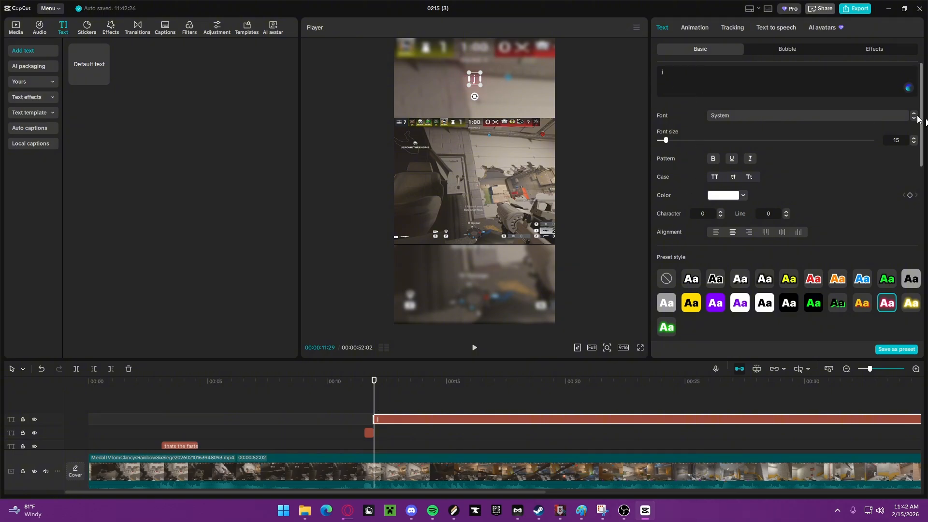
pyautogui.write('what')
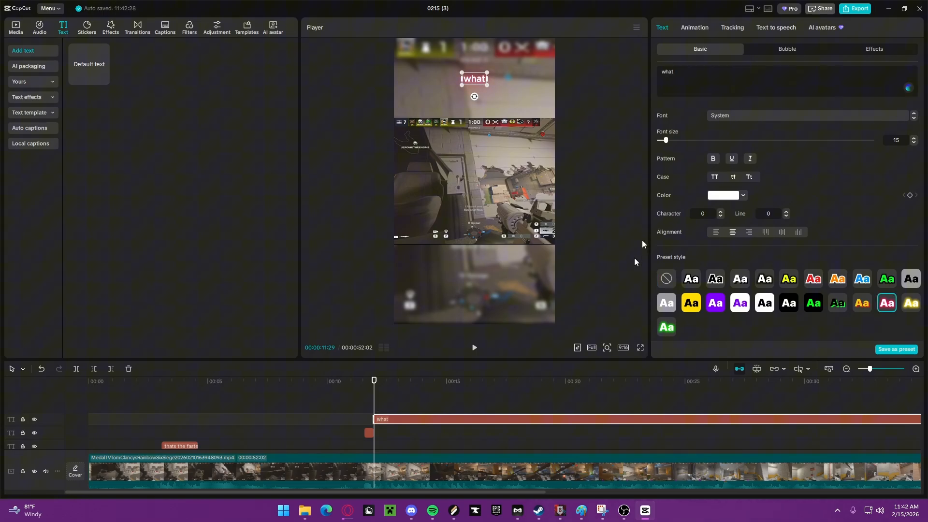
pyautogui.scroll(-3, 717, 273)
pyautogui.click(667, 262)
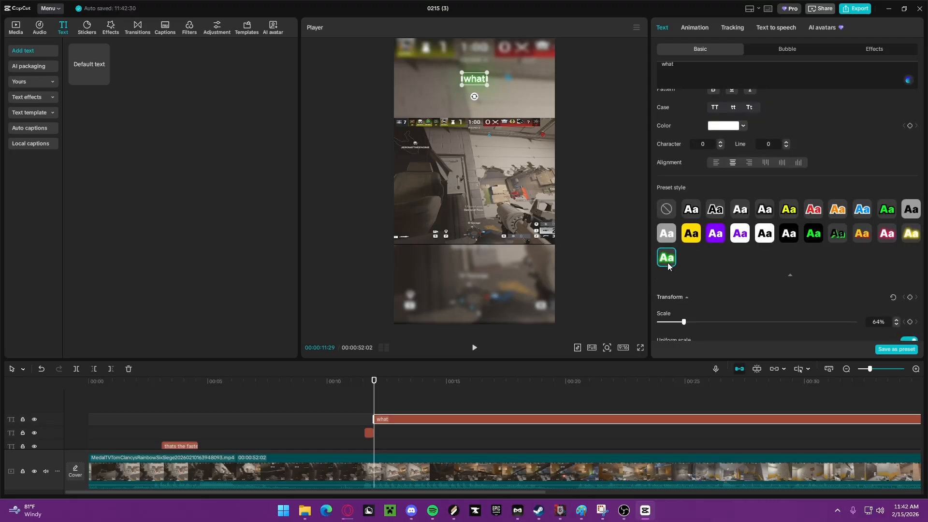
# Step: Replay the section around the 12-second mark and trim the start of the "what" caption slightly later to match the speech
pyautogui.click(473, 347)
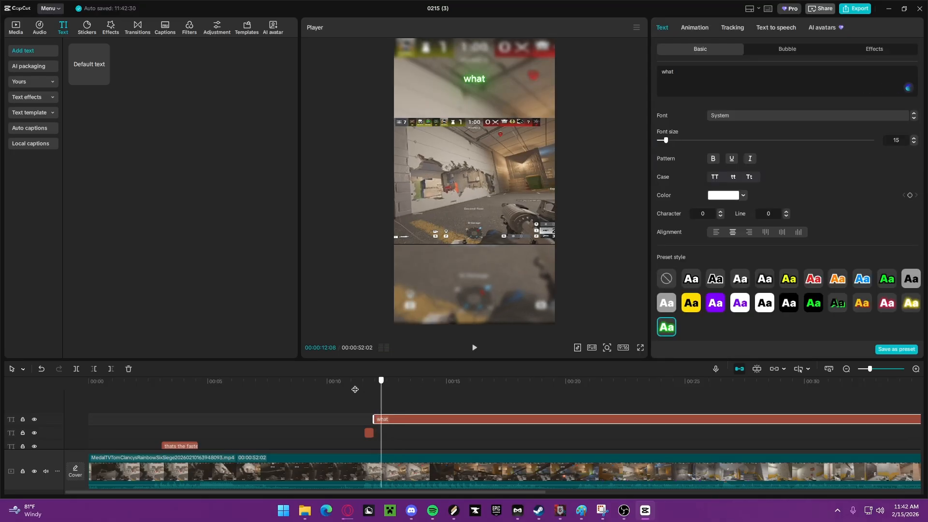
pyautogui.moveTo(355, 389); pyautogui.dragTo(366, 382)
pyautogui.press('space')
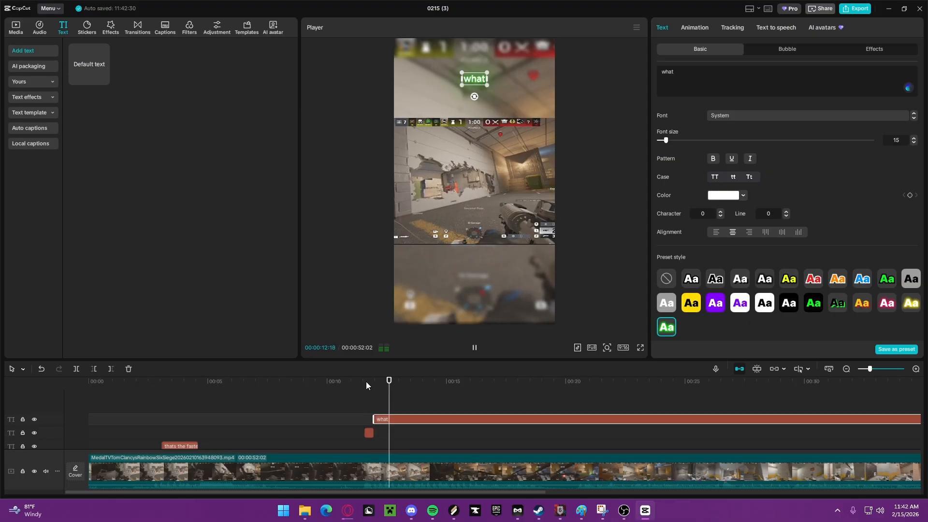
pyautogui.press('space')
pyautogui.moveTo(374, 419); pyautogui.dragTo(378, 419)
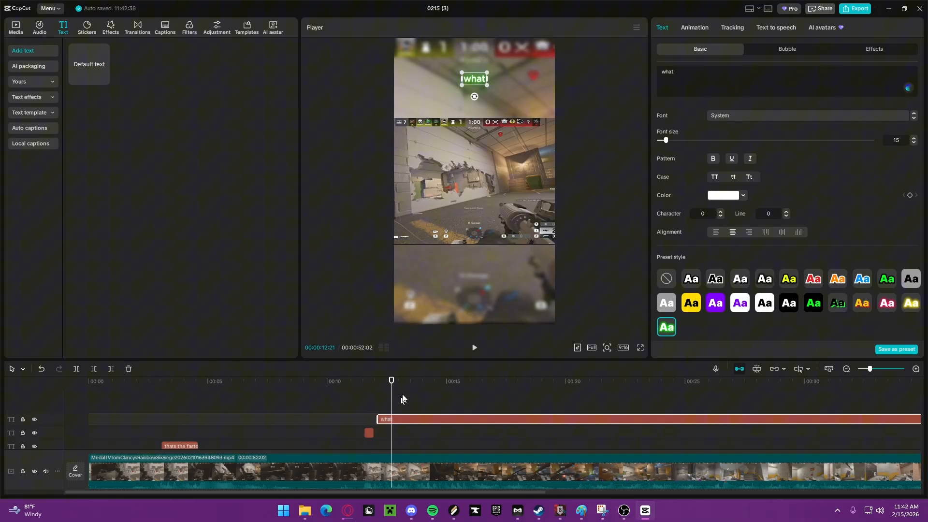
# Step: Split the "what" caption at 00:00:12:26 and place its later part on the track above, starting at about the 13.8-second mark
pyautogui.click(365, 396)
pyautogui.press('space')
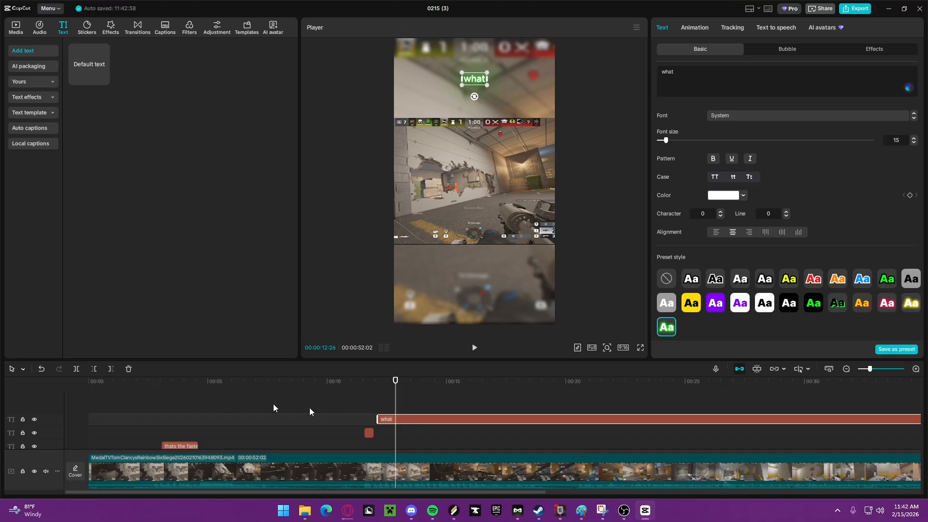
pyautogui.click(76, 369)
pyautogui.moveTo(431, 419); pyautogui.dragTo(428, 407)
pyautogui.press('space')
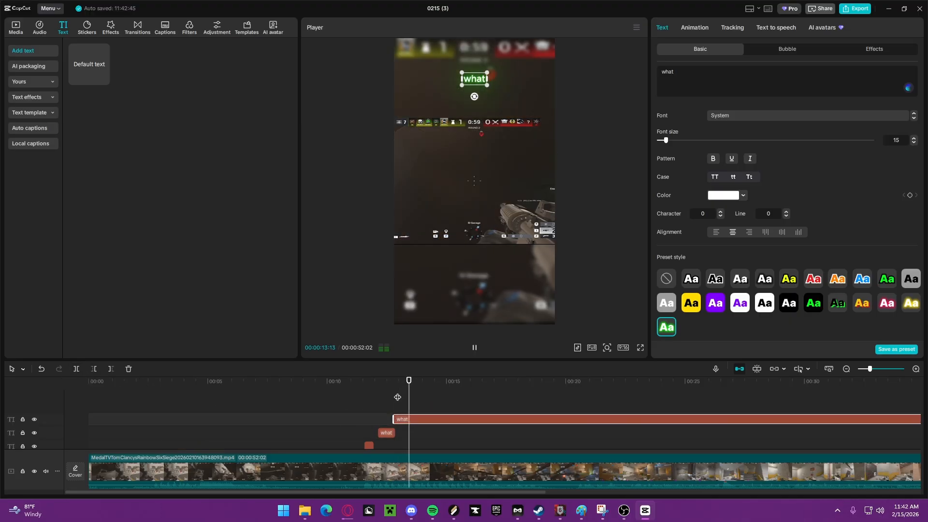
pyautogui.moveTo(392, 415); pyautogui.dragTo(417, 417)
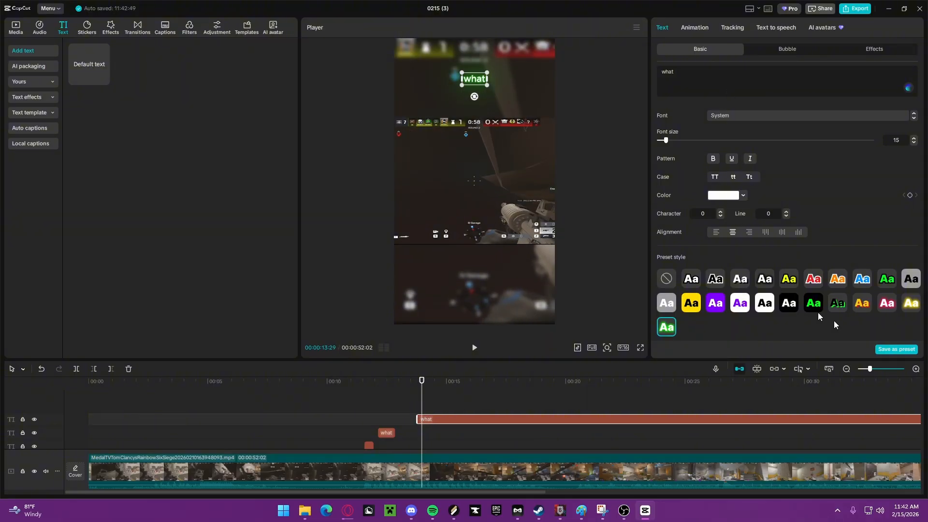
# Step: Reword the upper-track caption as "join" with the pink glow preset style and replay the captions from 00:00:12:05
pyautogui.click(886, 304)
pyautogui.press('BackSpace')
pyautogui.press('BackSpace')
pyautogui.press('BackSpace')
pyautogui.press('BackSpace')
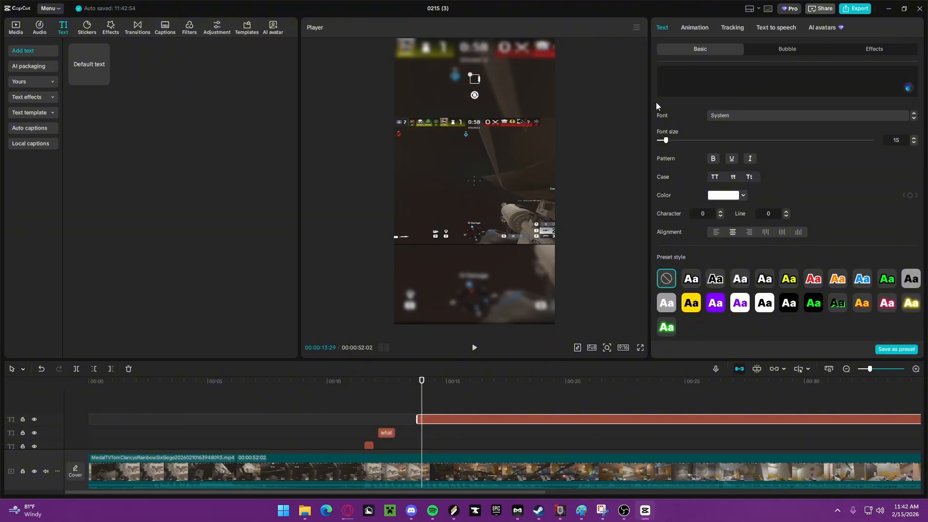
pyautogui.write('join')
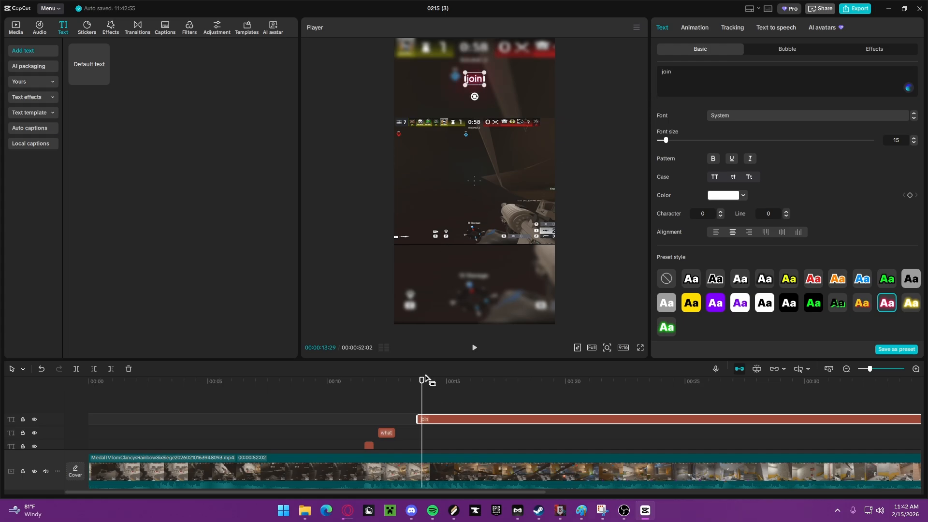
pyautogui.moveTo(419, 387); pyautogui.dragTo(379, 392)
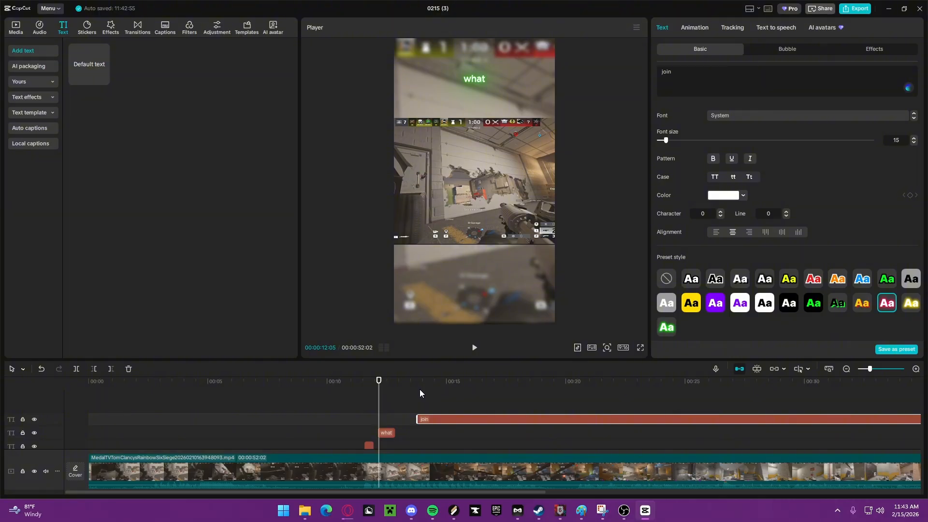
pyautogui.press('space')
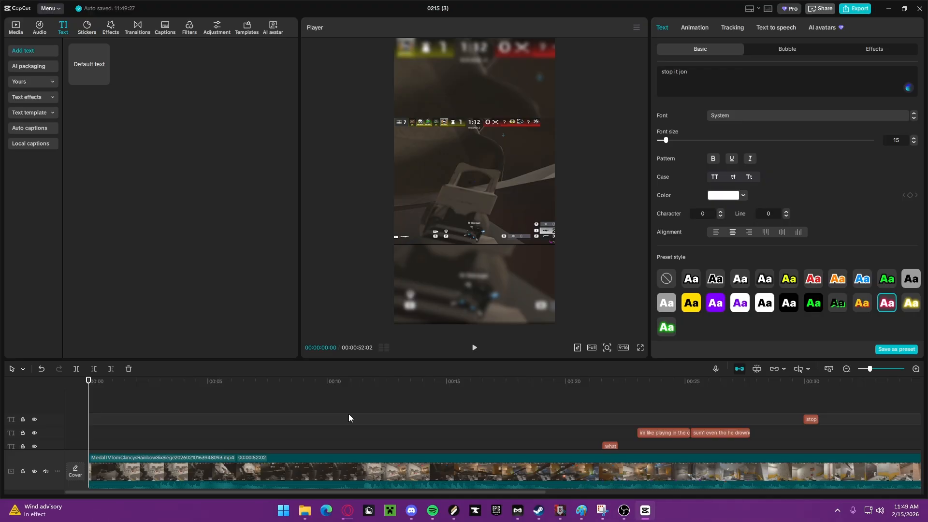
# Step: Play the captioned video from the beginning, check its closing seconds, and return the playhead to the start
pyautogui.click(470, 348)
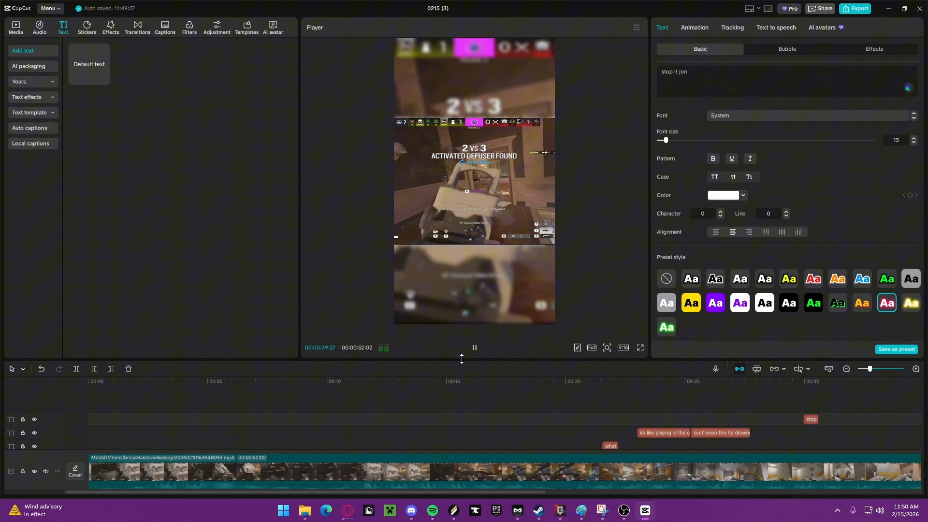
pyautogui.click(475, 347)
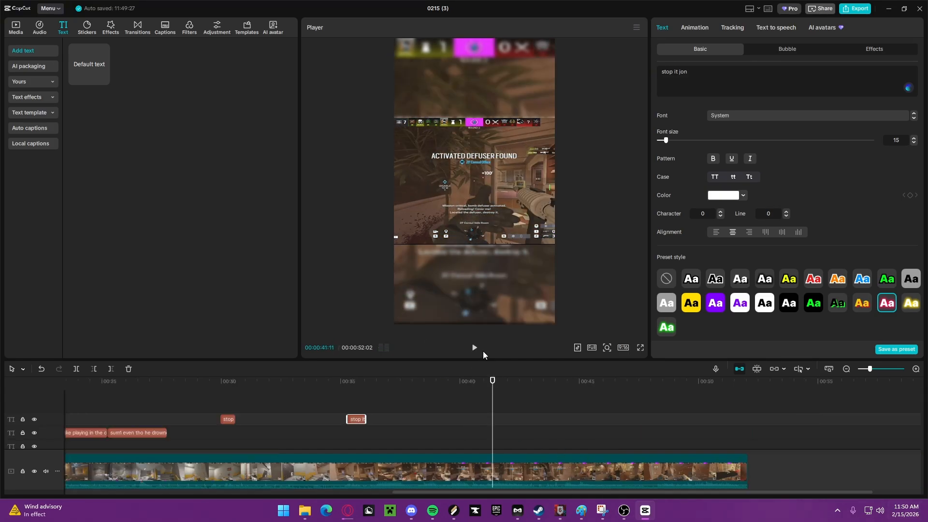
pyautogui.moveTo(492, 387); pyautogui.dragTo(636, 387)
pyautogui.click(474, 348)
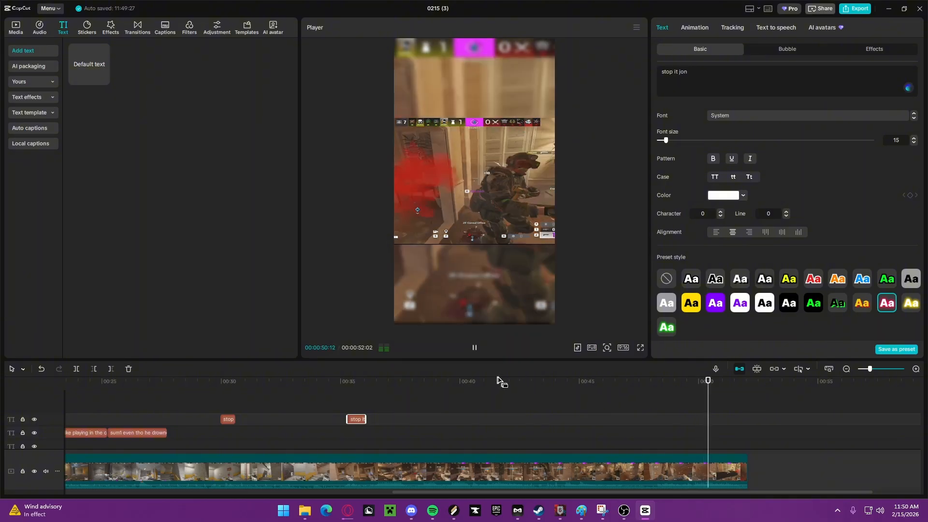
pyautogui.click(474, 349)
pyautogui.moveTo(721, 390); pyautogui.dragTo(1, 518)
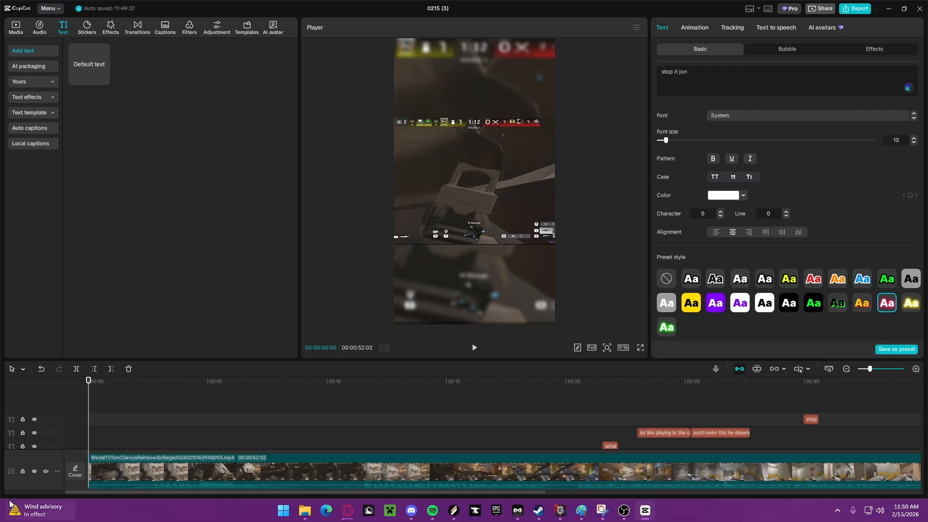
# Step: Browse the trending stickers and check the footage at 00:00:24:21 before returning the playhead to the start
pyautogui.click(87, 29)
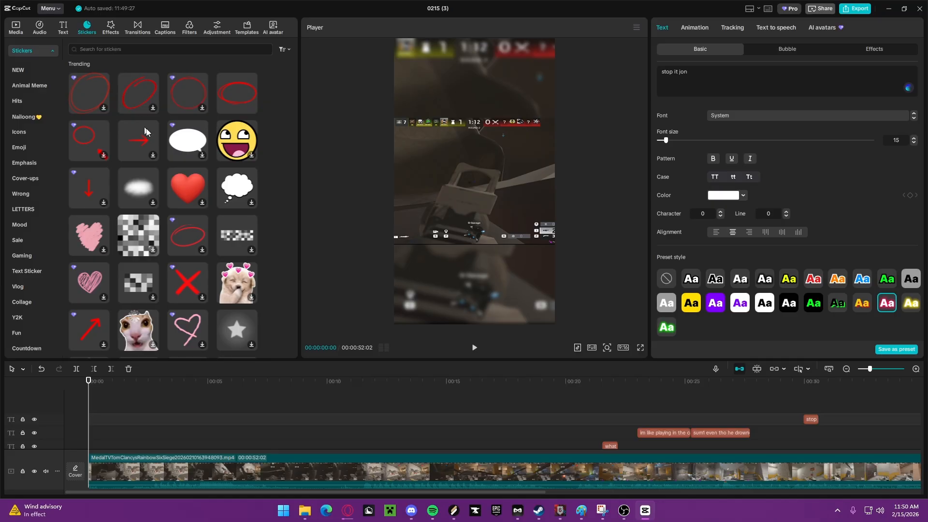
pyautogui.scroll(-10, 145, 131)
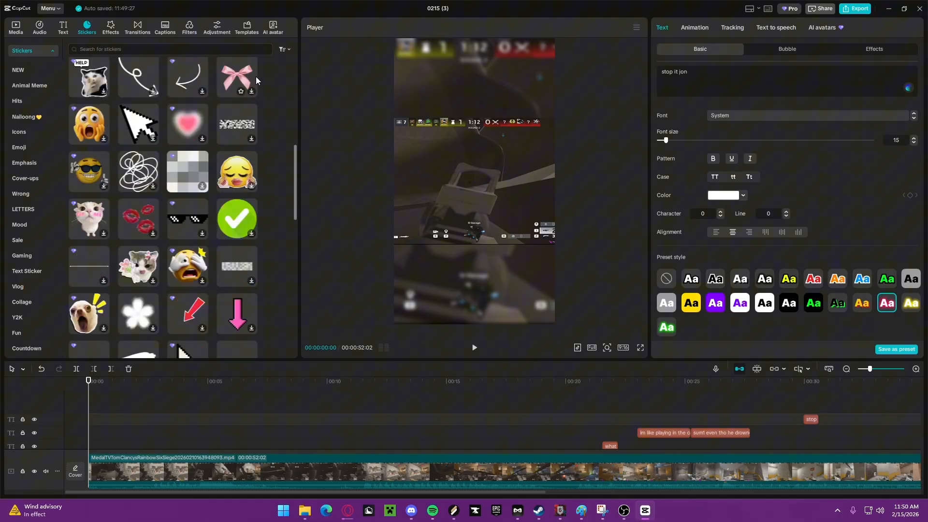
pyautogui.click(398, 406)
pyautogui.click(678, 406)
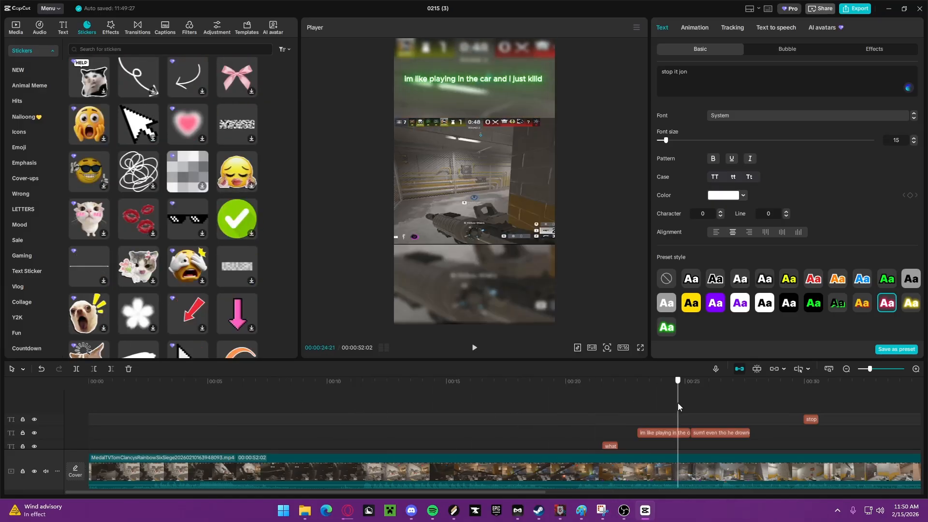
pyautogui.moveTo(678, 406); pyautogui.dragTo(1, 352)
pyautogui.scroll(-5, 144, 252)
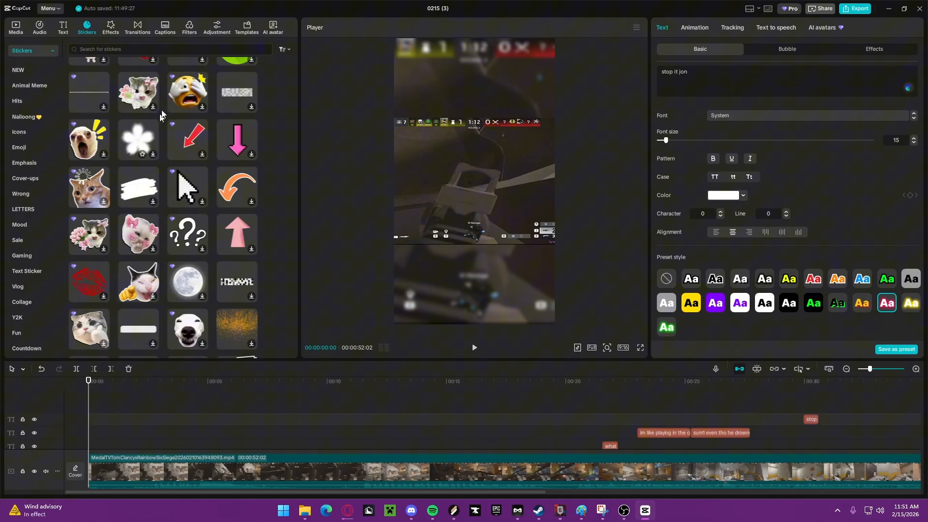
# Step: Search the sticker library for "like butten" and look through the matching stickers
pyautogui.click(163, 49)
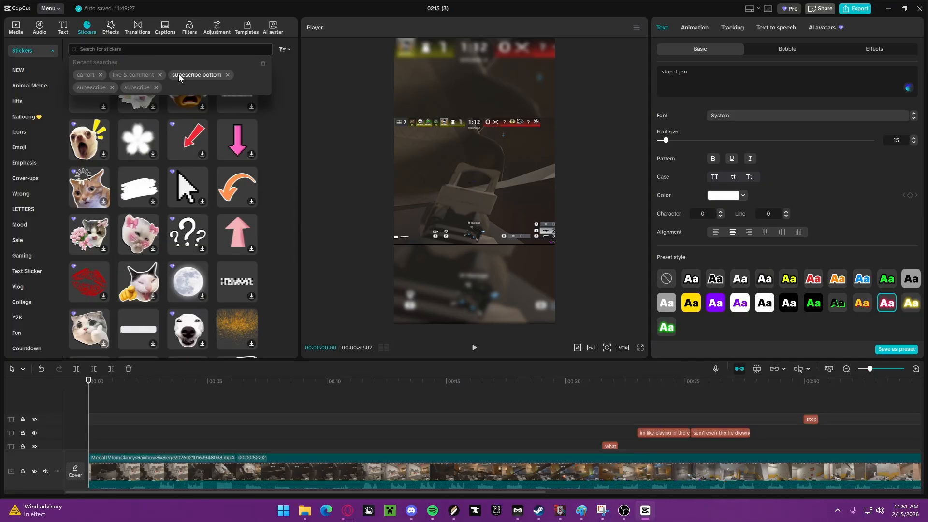
pyautogui.write('like')
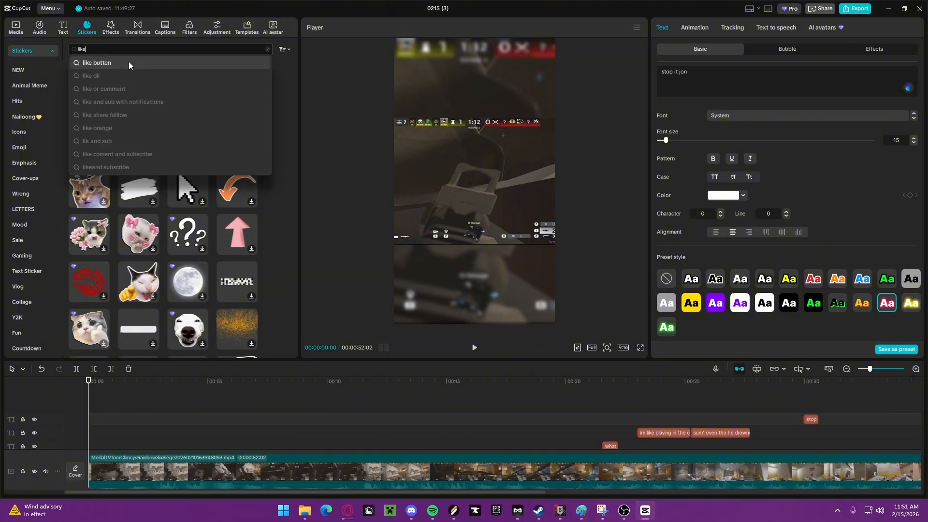
pyautogui.click(128, 63)
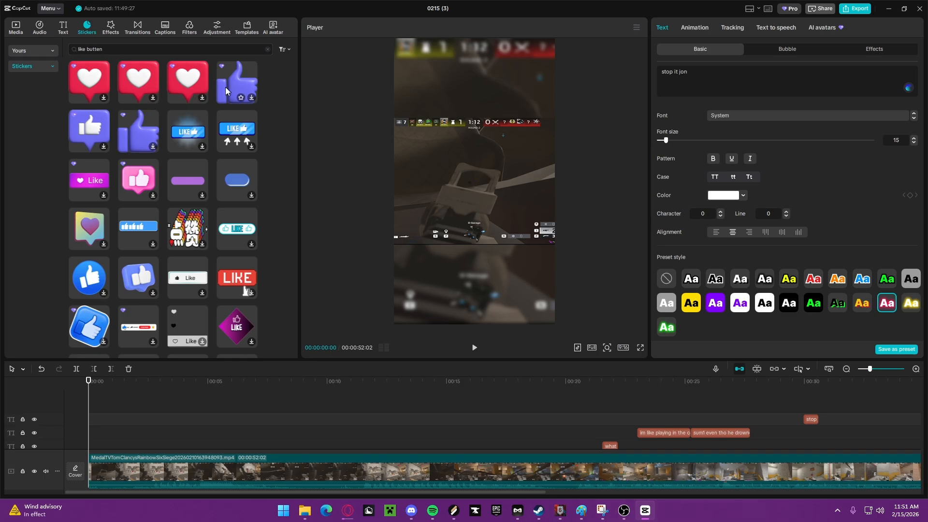
pyautogui.scroll(-1, 226, 86)
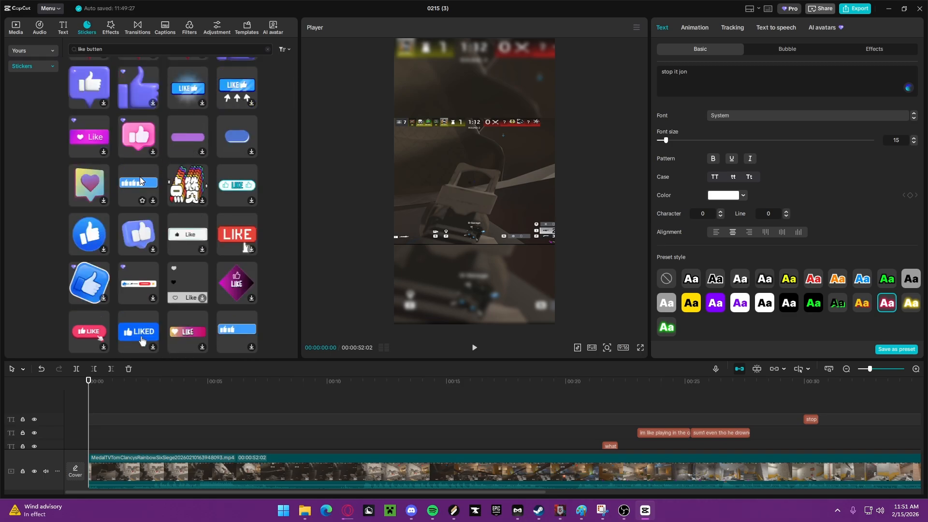
# Step: Add the blue thumbs-up sticker at the start of the timeline and try to reposition it in the frame
pyautogui.moveTo(188, 136); pyautogui.dragTo(101, 446)
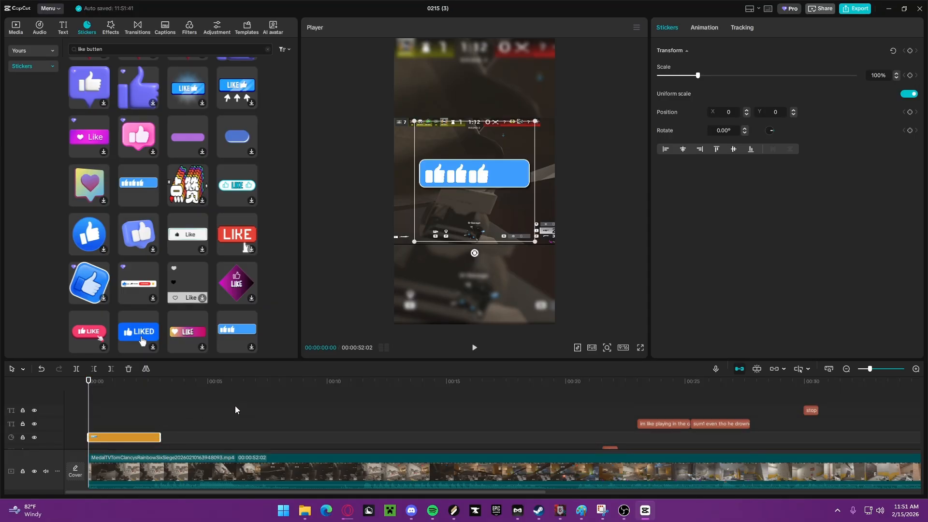
pyautogui.click(499, 187)
pyautogui.moveTo(499, 187)
pyautogui.mouseDown()
pyautogui.moveTo(509, 199)
pyautogui.moveTo(479, 225)
pyautogui.moveTo(486, 176)
pyautogui.mouseUp()
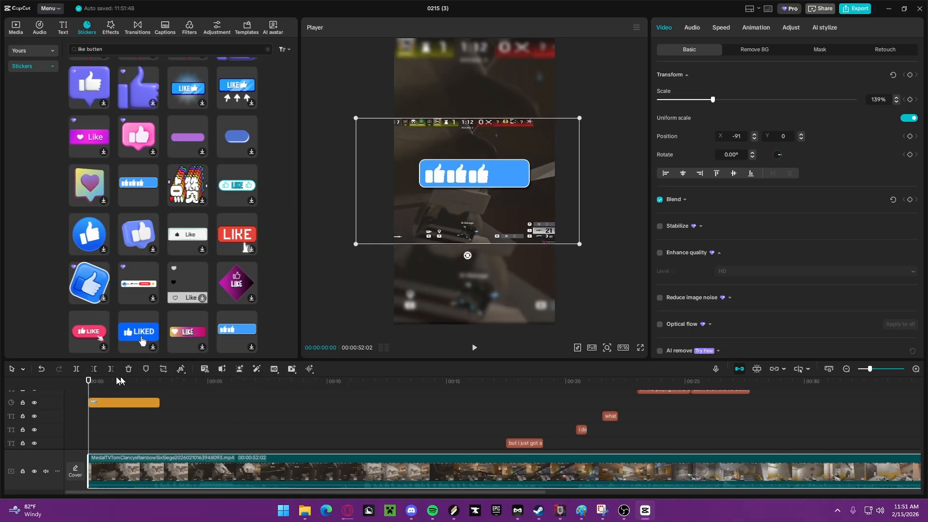
# Step: Undo the accidental shifts of the main footage while keeping the sticker at the start of the timeline
pyautogui.click(41, 370)
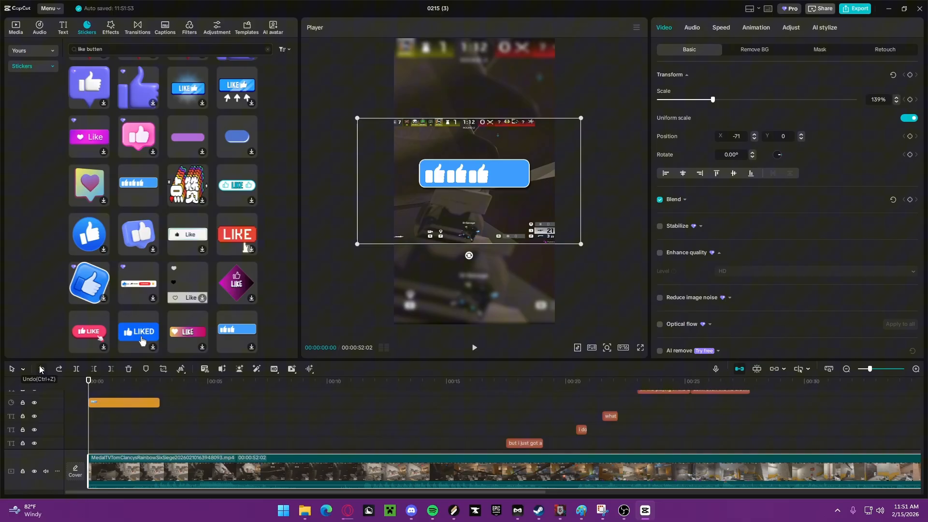
pyautogui.click(41, 370)
pyautogui.click(41, 370)
pyautogui.click(41, 370)
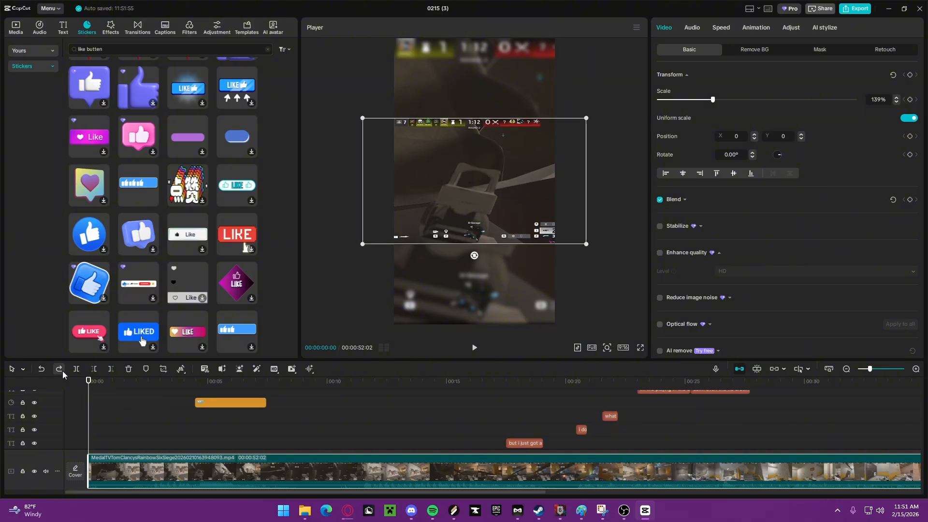
pyautogui.click(62, 370)
# Step: Move the thumbs-up sticker into the lower blurred area at about X -270, Y -1583 and preview its animation
pyautogui.click(141, 403)
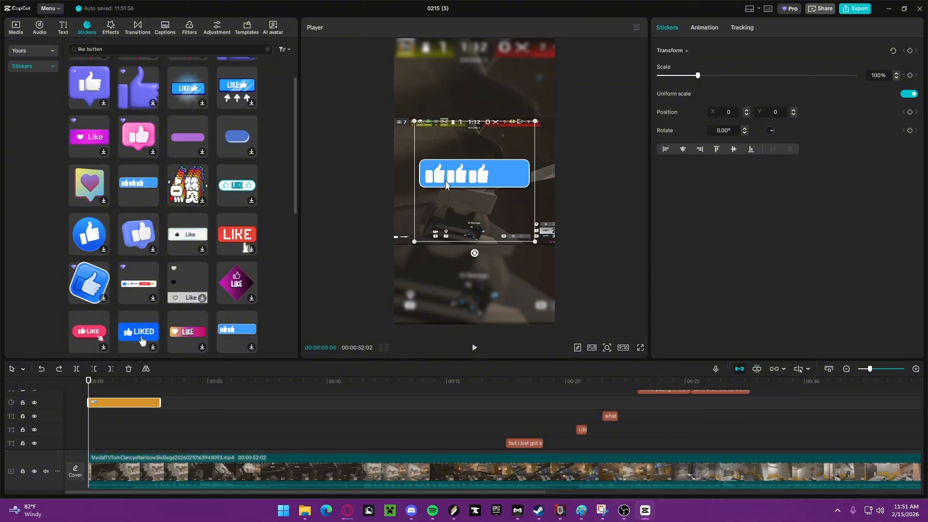
pyautogui.moveTo(445, 180); pyautogui.dragTo(424, 295)
pyautogui.press('space')
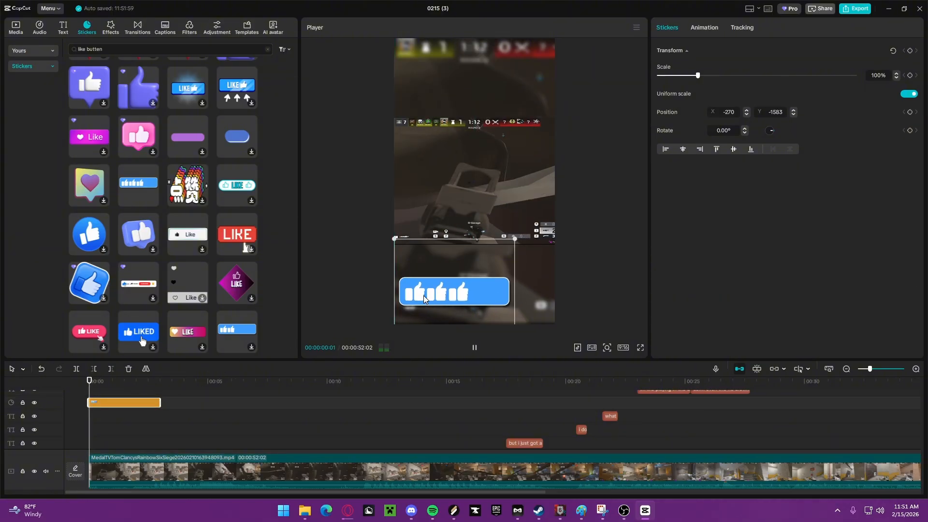
# Step: Delete the blue thumbs-up sticker and look further down the like stickers for another one
pyautogui.rightClick(144, 405)
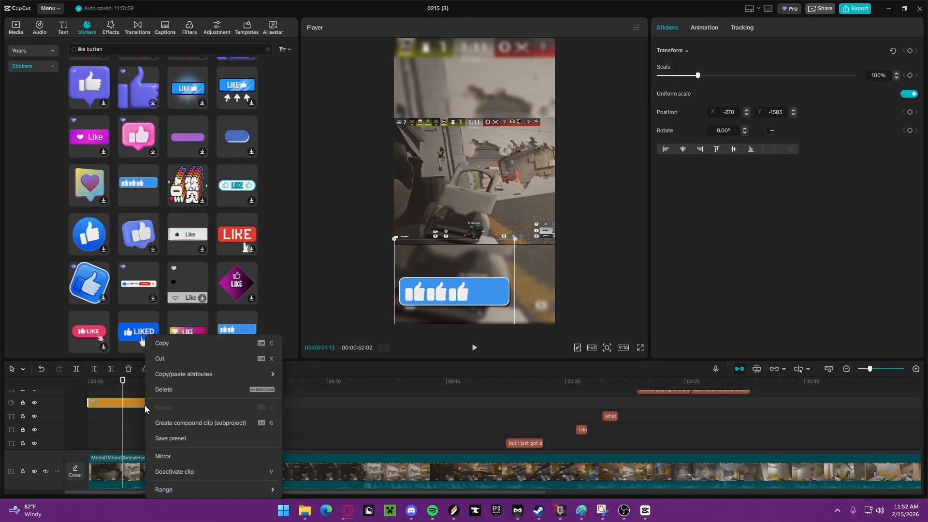
pyautogui.click(184, 390)
pyautogui.scroll(-5, 179, 290)
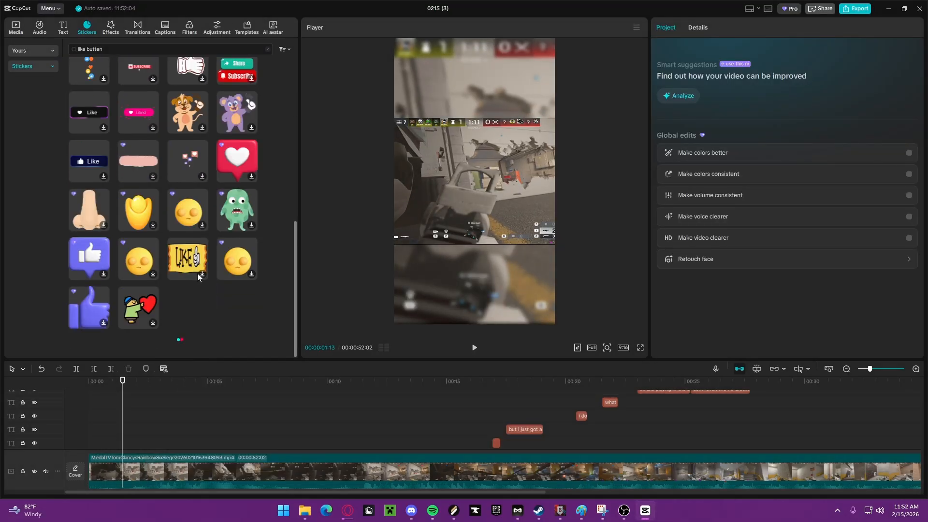
# Step: Add the glowing blue LIKE button sticker at the start of the timeline and preview its animation
pyautogui.scroll(-5, 212, 261)
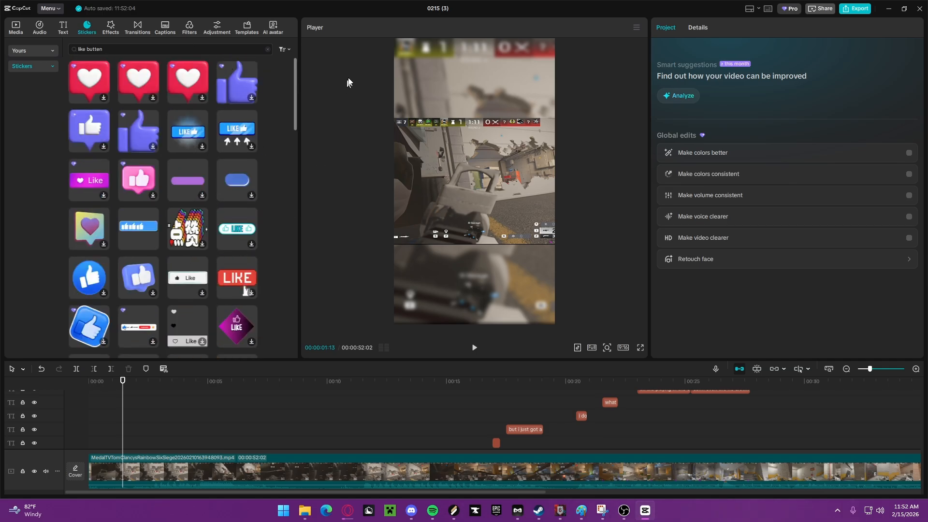
pyautogui.moveTo(181, 139); pyautogui.dragTo(90, 451)
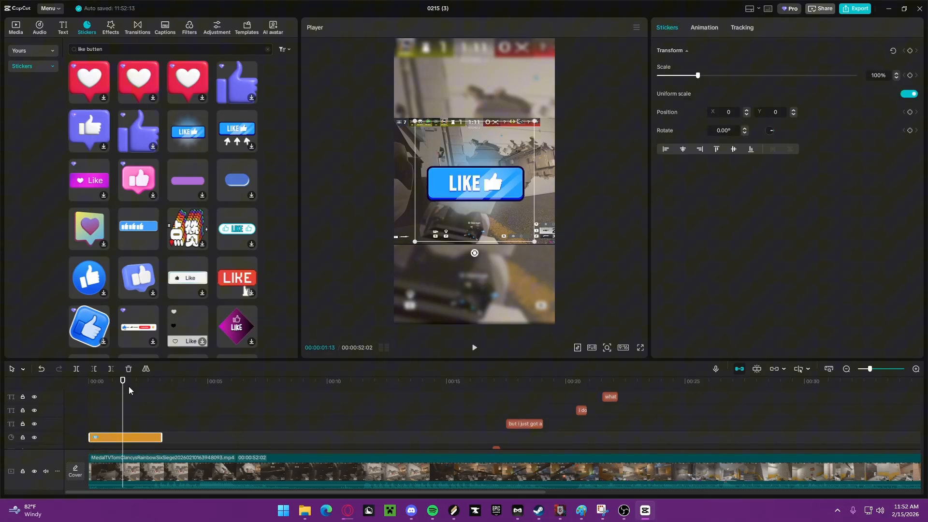
pyautogui.moveTo(123, 381); pyautogui.dragTo(39, 397)
pyautogui.press('space')
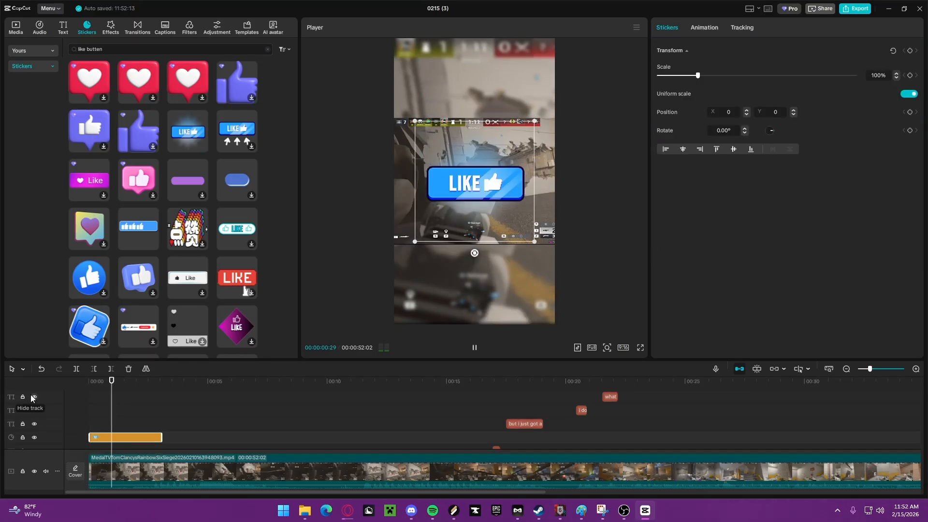
# Step: Delete the blue LIKE button sticker and return the playhead to the start of the timeline
pyautogui.rightClick(149, 440)
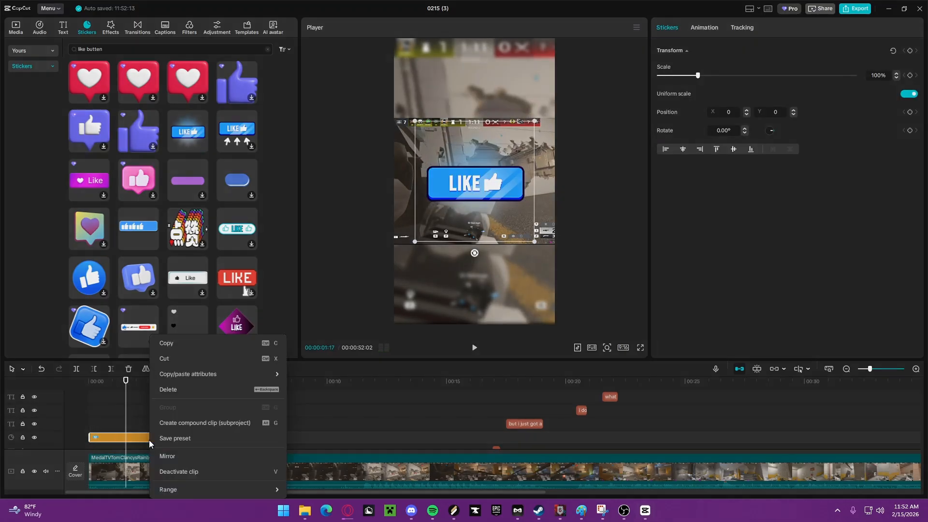
pyautogui.click(132, 435)
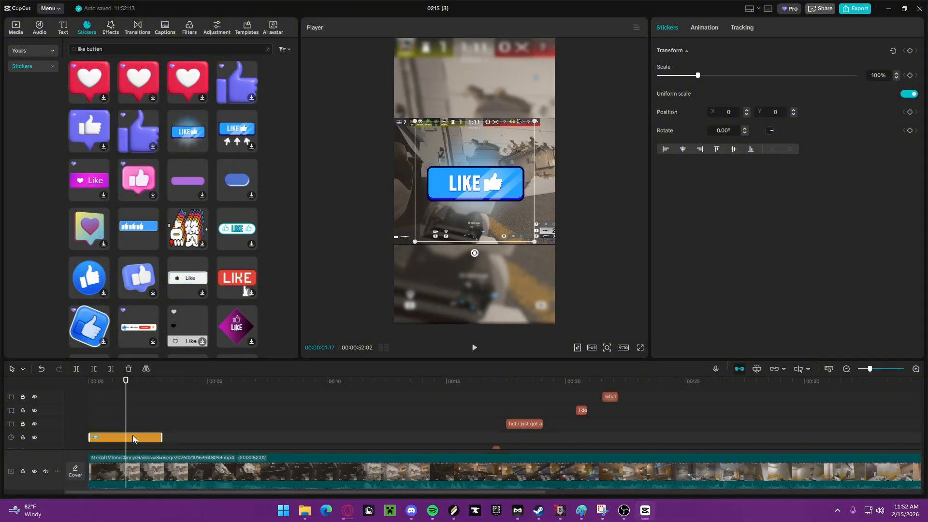
pyautogui.rightClick(133, 435)
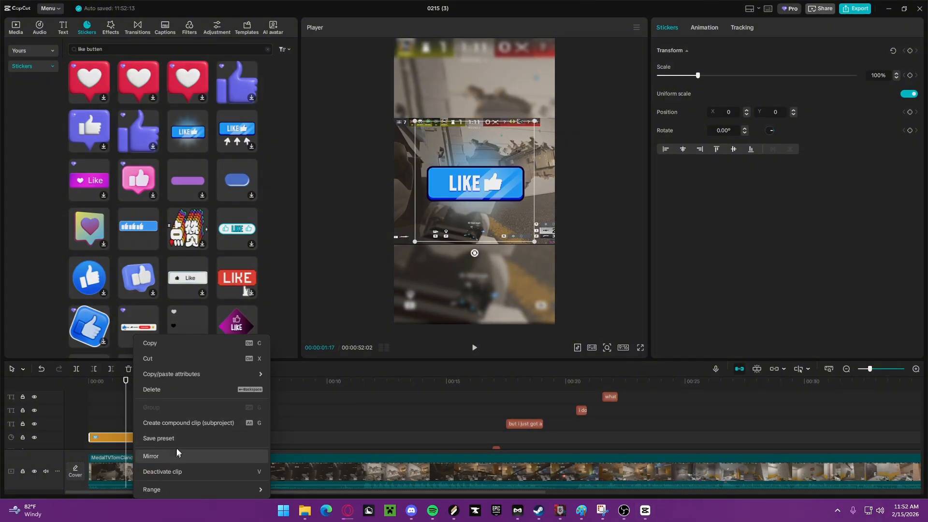
pyautogui.click(182, 390)
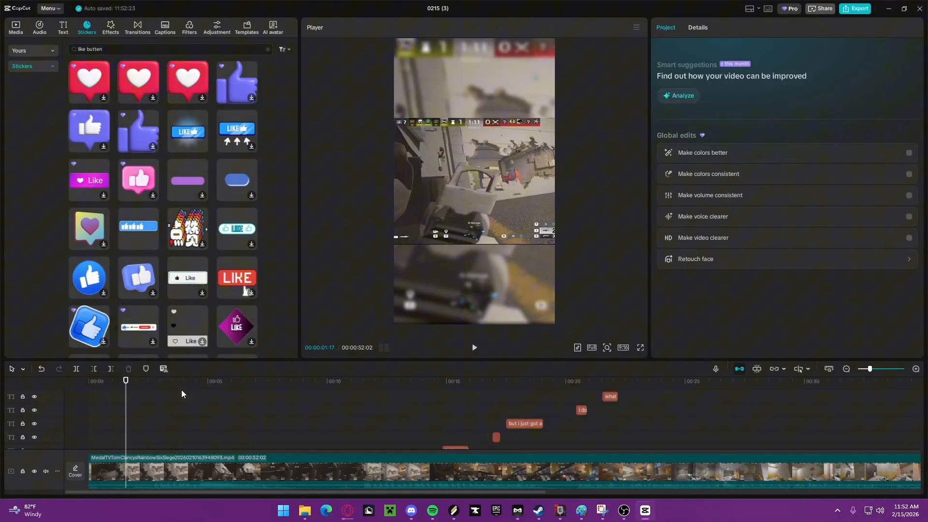
pyautogui.moveTo(128, 383); pyautogui.dragTo(1, 382)
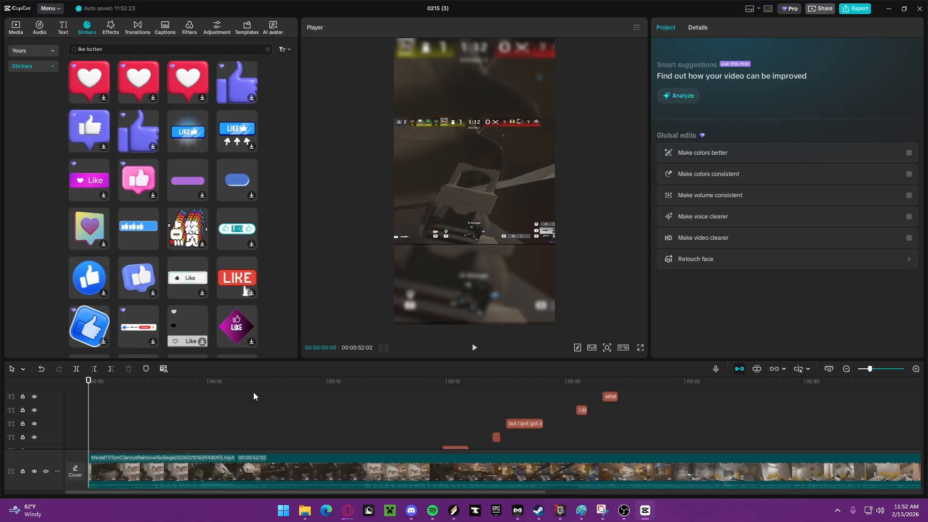
# Step: Look through the like stickers once more and clear the sticker search
pyautogui.scroll(-3, 240, 341)
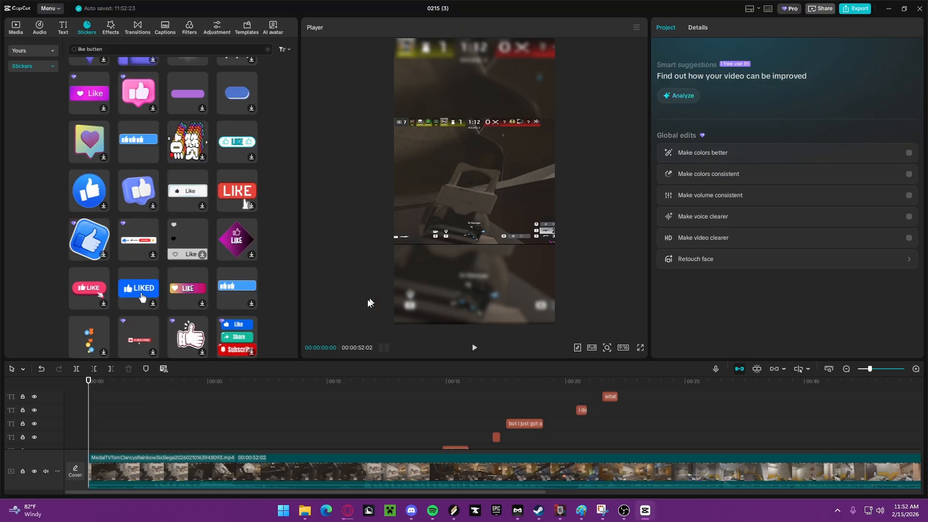
pyautogui.scroll(3, 263, 294)
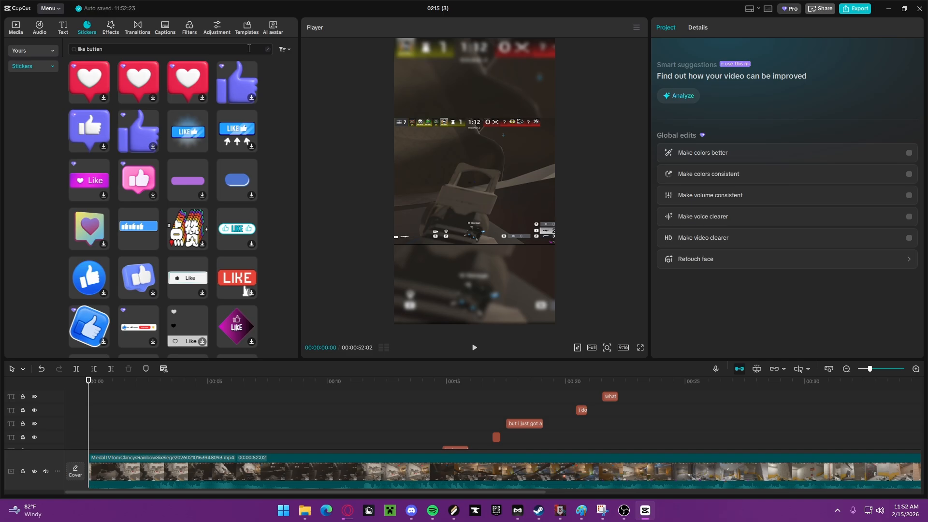
pyautogui.moveTo(249, 49); pyautogui.dragTo(72, 56)
pyautogui.press('BackSpace')
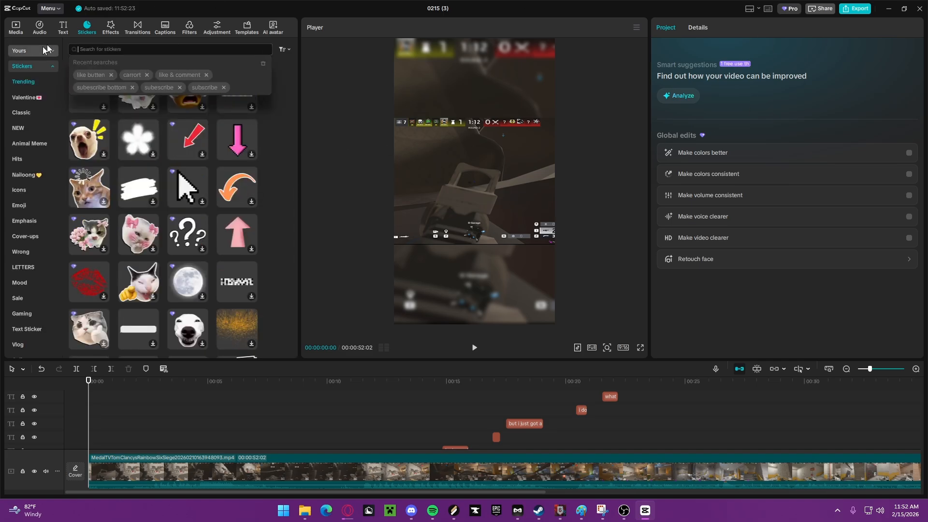
pyautogui.click(313, 162)
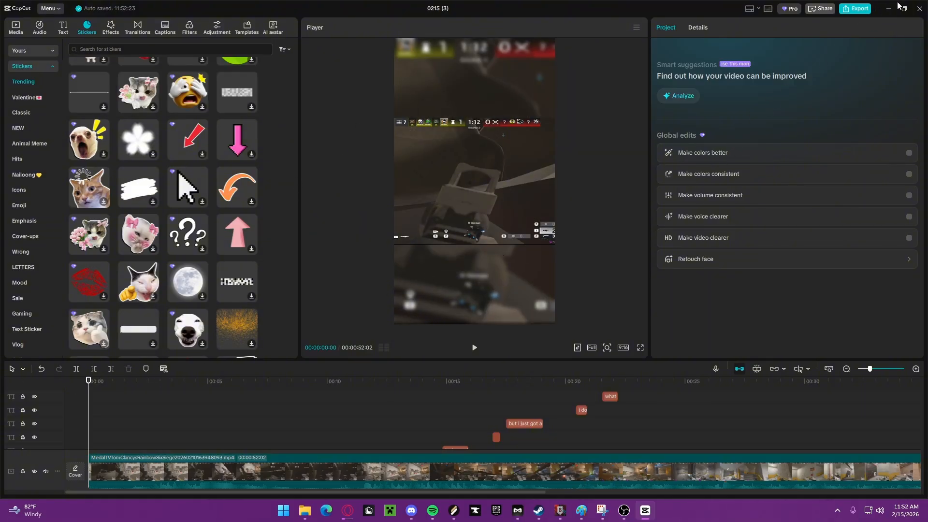
# Step: Export the project as a 1080P mp4 video with the frame rate set to 120fps
pyautogui.click(855, 9)
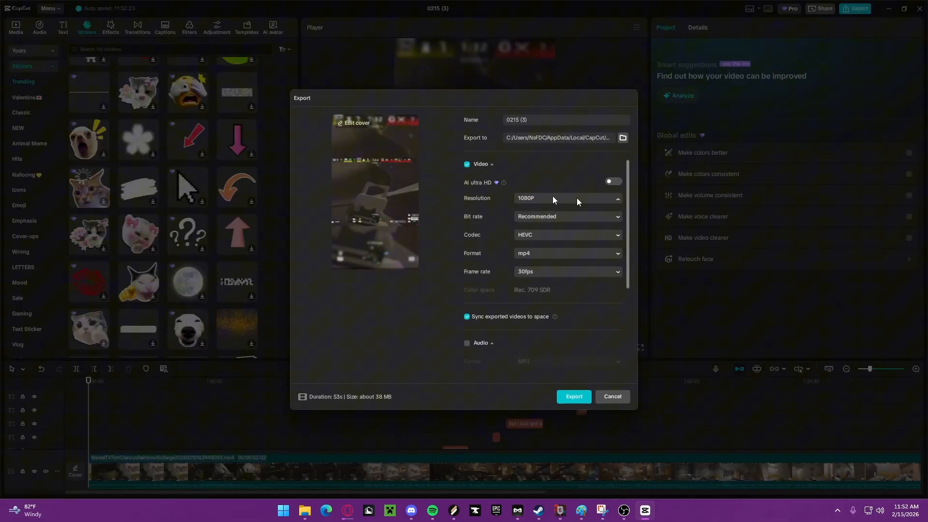
pyautogui.click(554, 198)
pyautogui.click(556, 199)
pyautogui.click(537, 272)
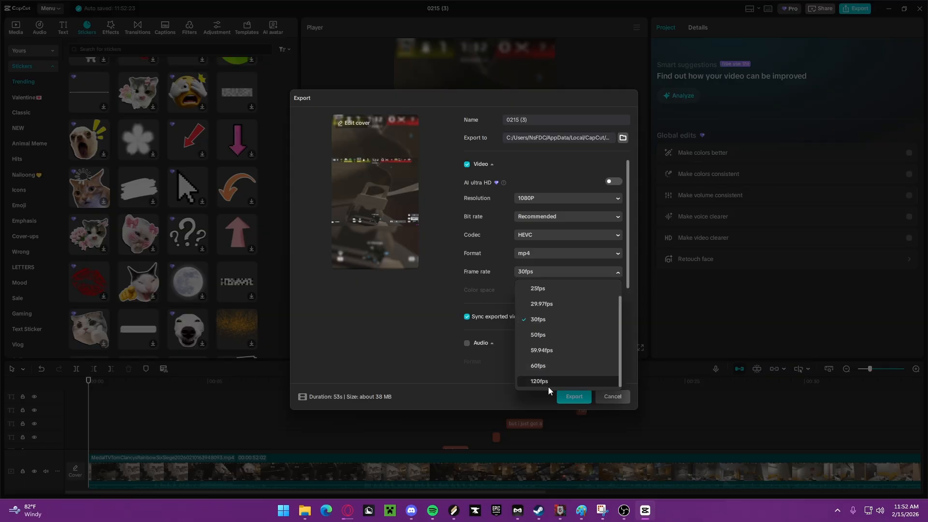
pyautogui.click(547, 382)
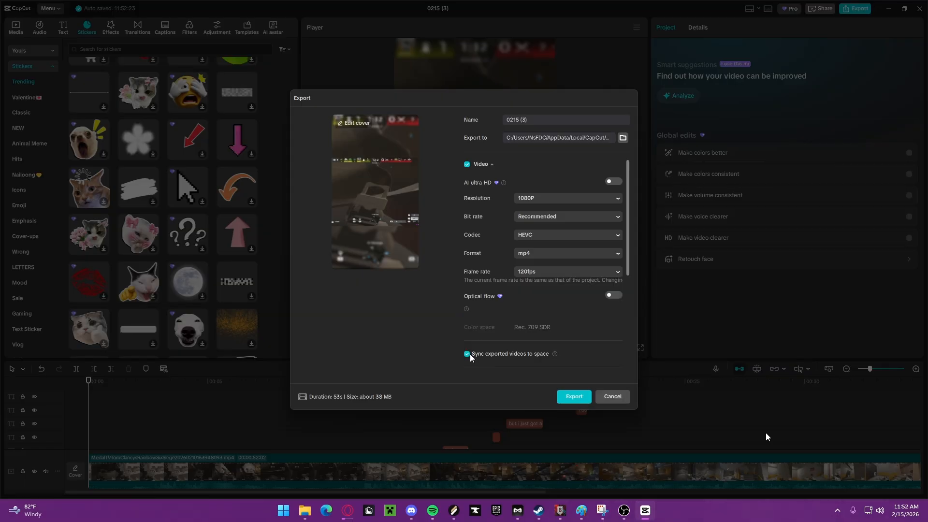
pyautogui.click(574, 397)
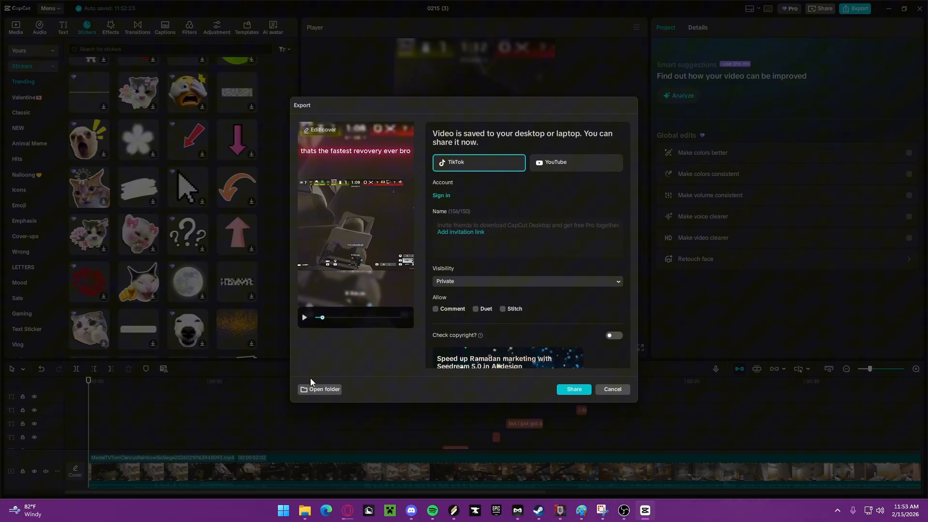
# Step: Open the export folder, play the exported video 0215 (3) in a maximized player, and close the player
pyautogui.click(320, 390)
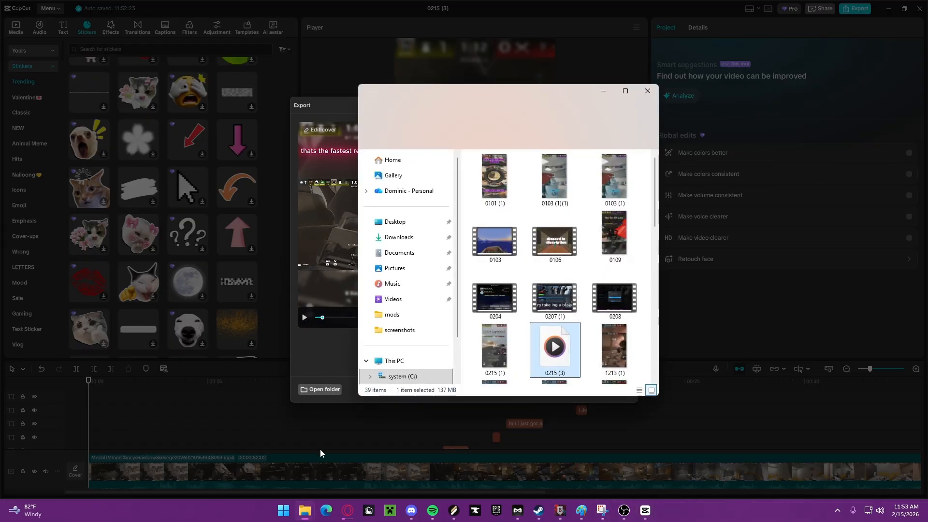
pyautogui.doubleClick(562, 343)
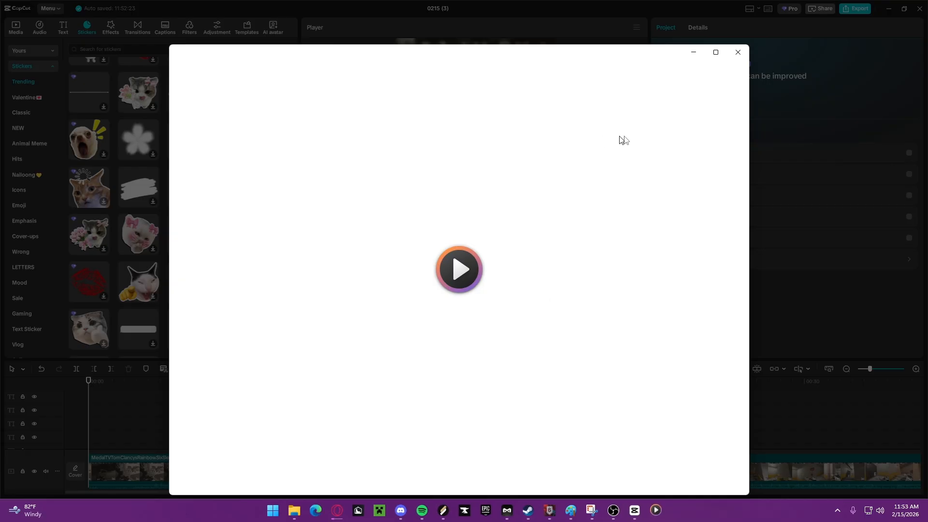
pyautogui.click(708, 57)
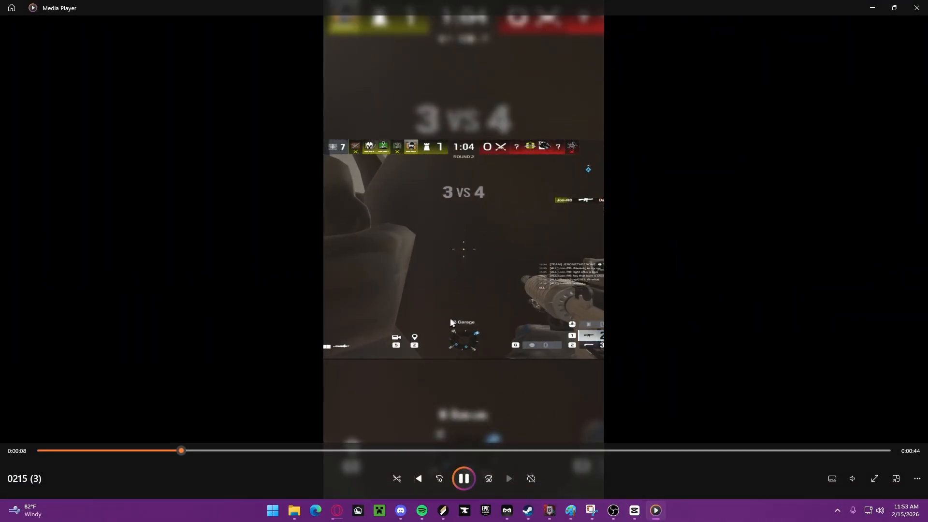
pyautogui.click(860, 482)
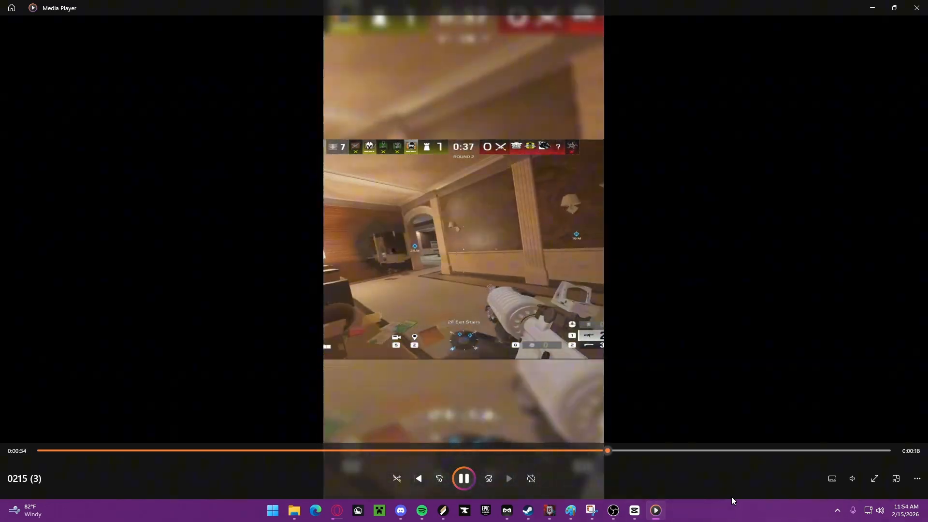
pyautogui.hotkey('alt', 'F4')
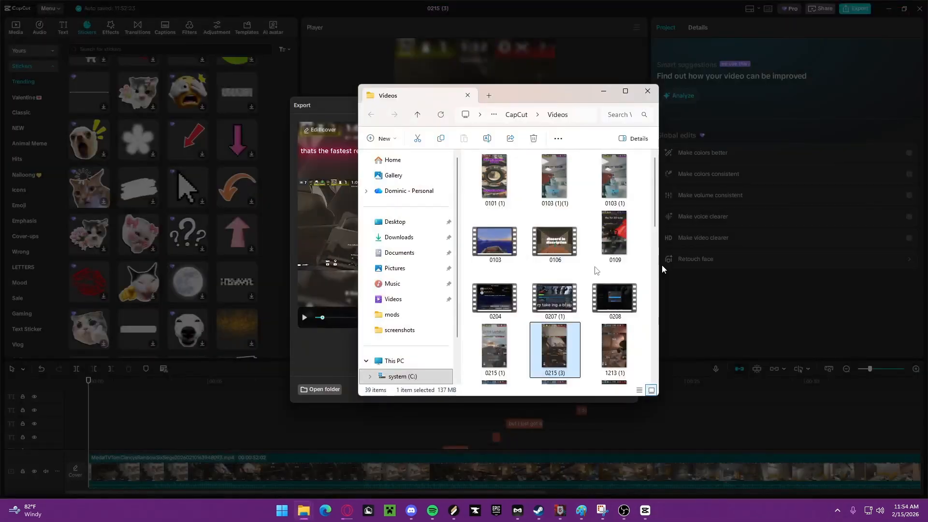
# Step: Switch to the YouTube channel page in the browser and open its video management in YouTube Studio
pyautogui.moveTo(344, 515)
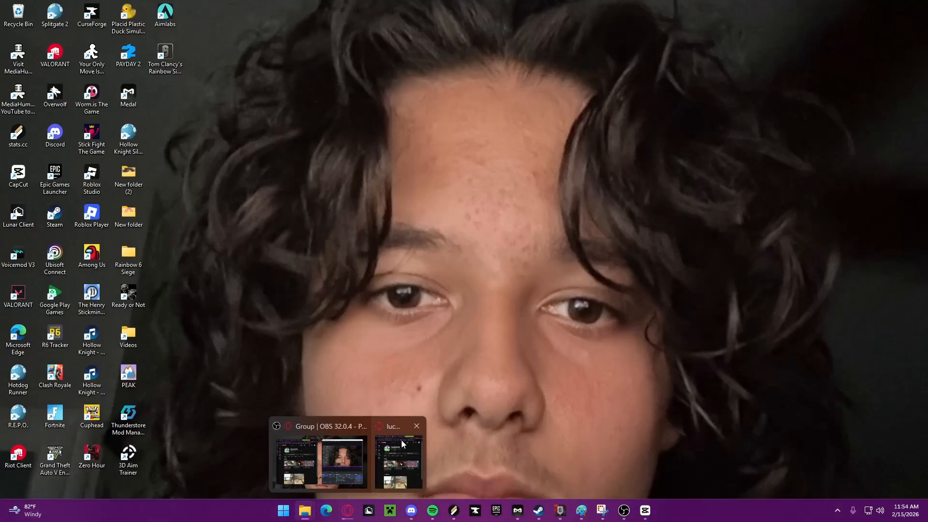
pyautogui.click(401, 440)
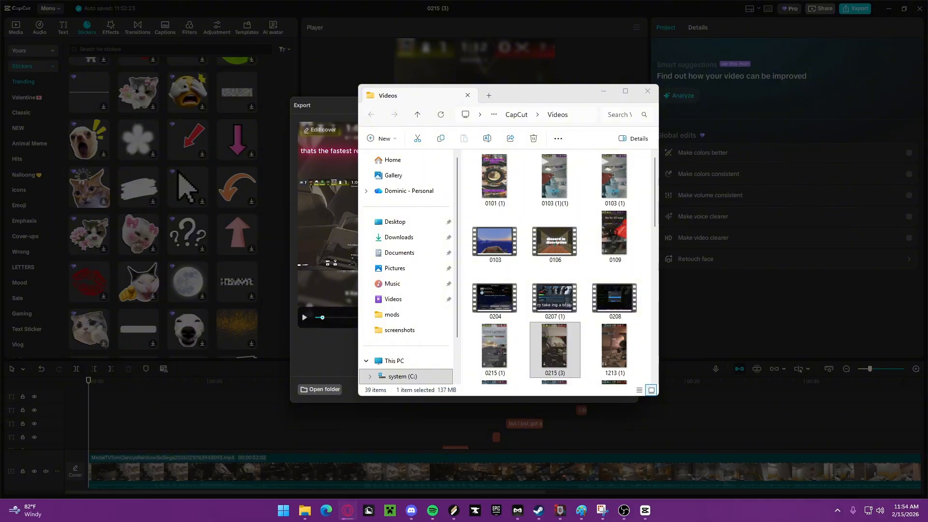
pyautogui.moveTo(927, 256); pyautogui.dragTo(538, 2)
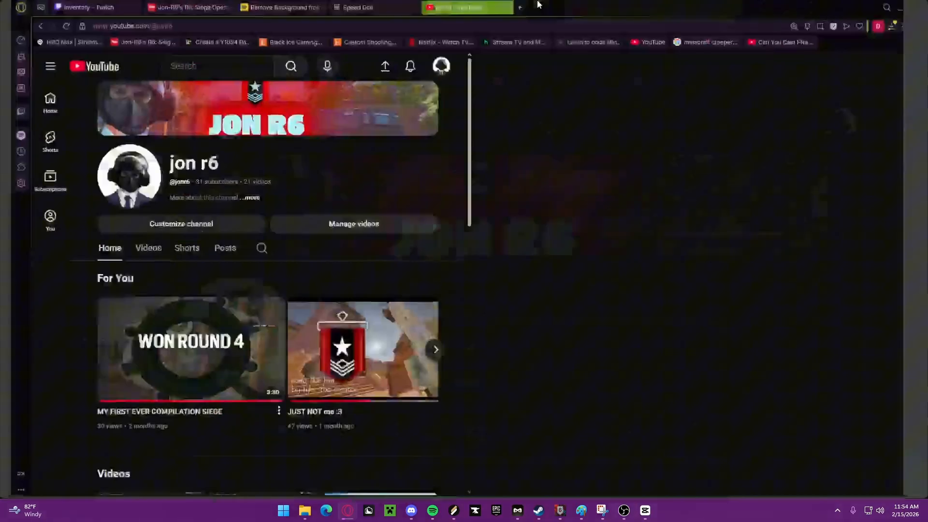
pyautogui.click(405, 272)
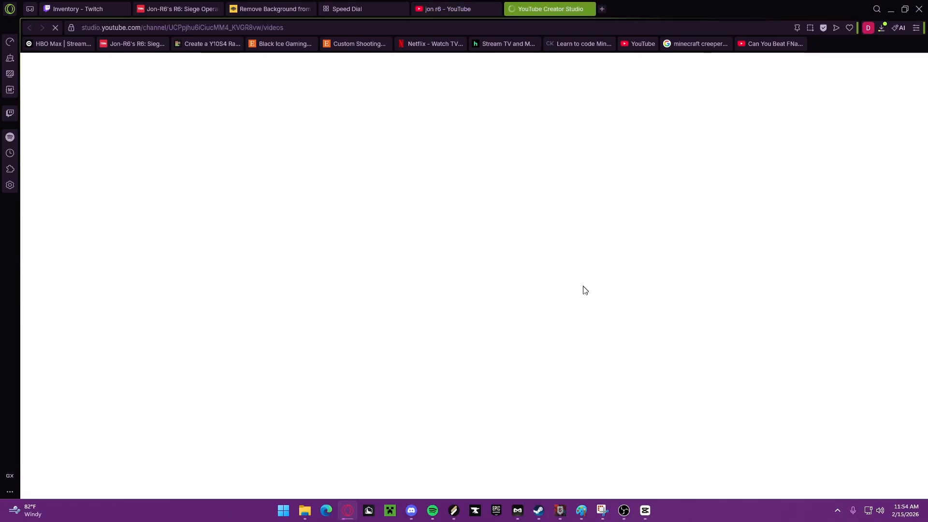
pyautogui.click(449, 8)
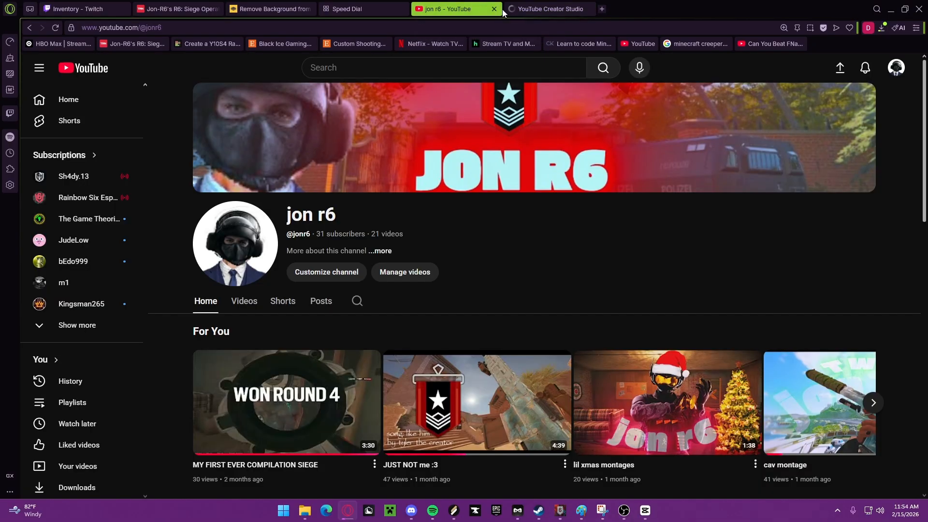
pyautogui.click(523, 10)
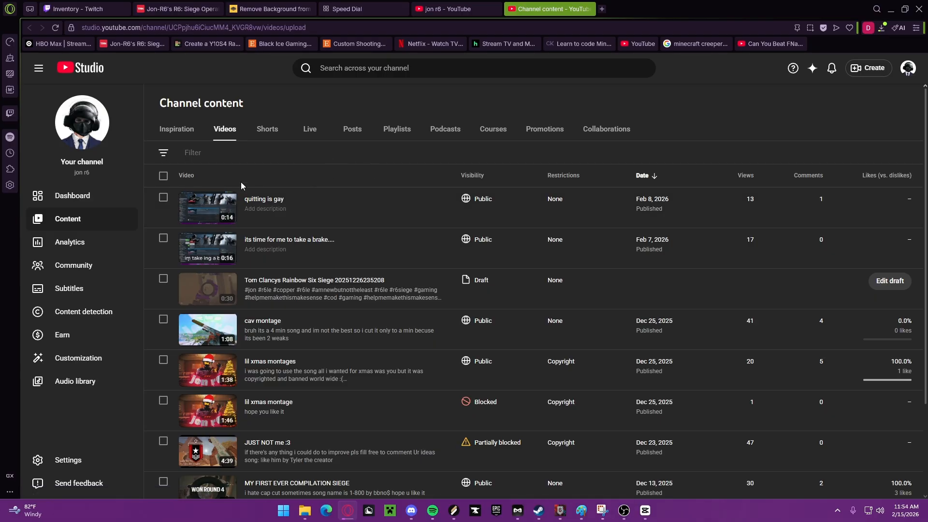
# Step: Show the channel's Shorts and start a new upload with the exported file 0215 (3) from the Videos folder
pyautogui.click(261, 130)
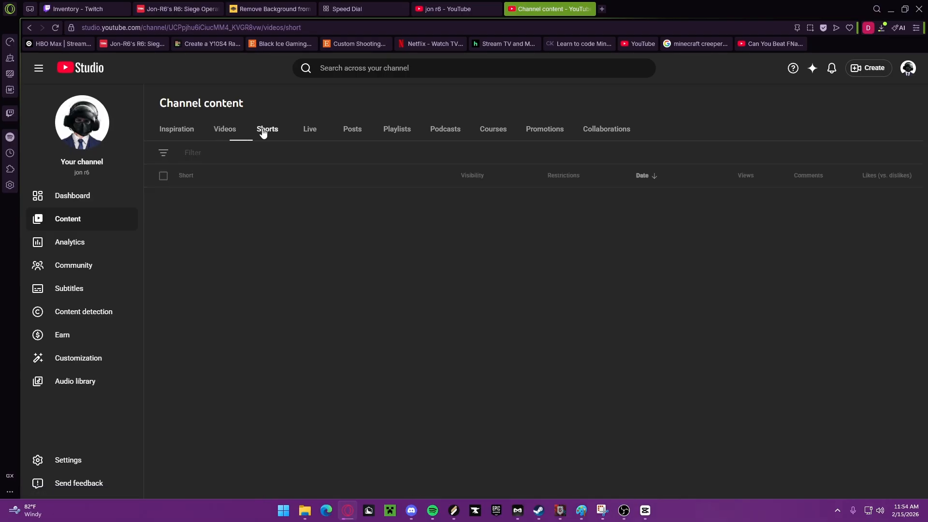
pyautogui.click(855, 68)
pyautogui.click(842, 92)
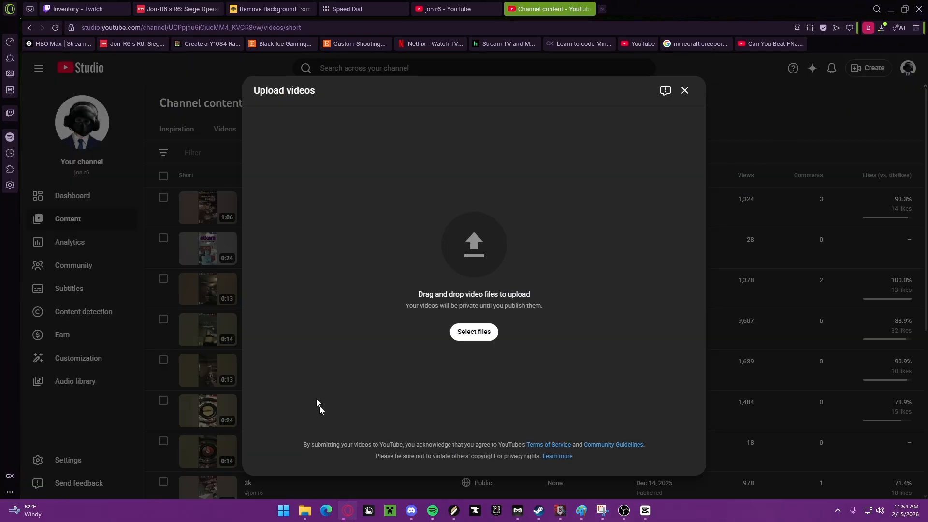
pyautogui.moveTo(305, 511)
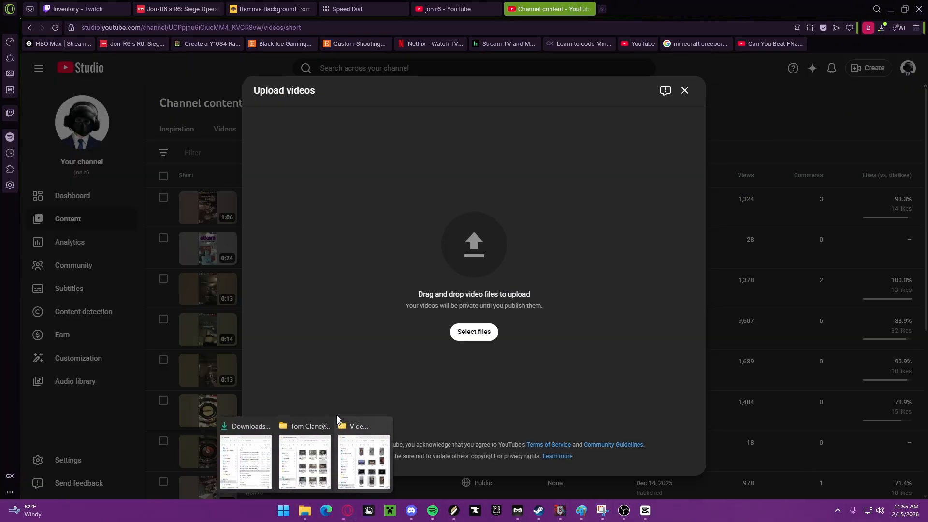
pyautogui.click(364, 454)
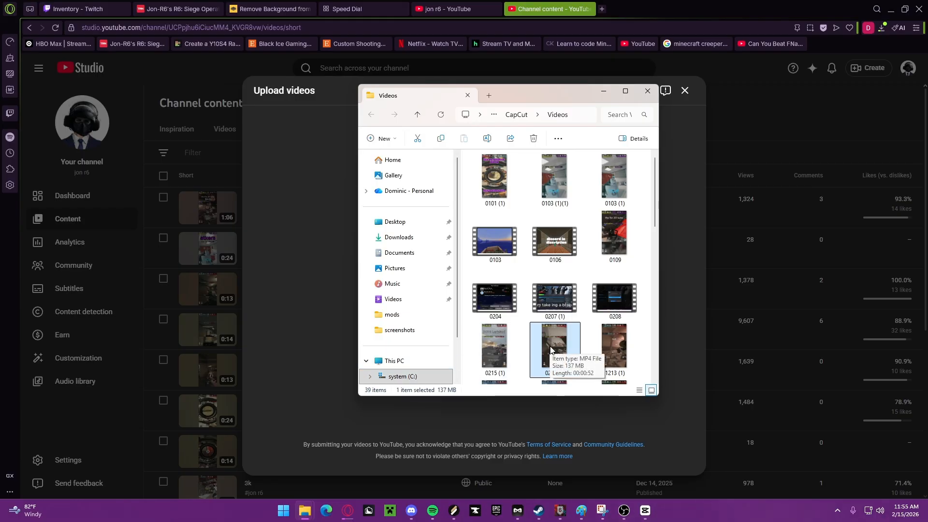
pyautogui.moveTo(550, 345); pyautogui.dragTo(329, 305)
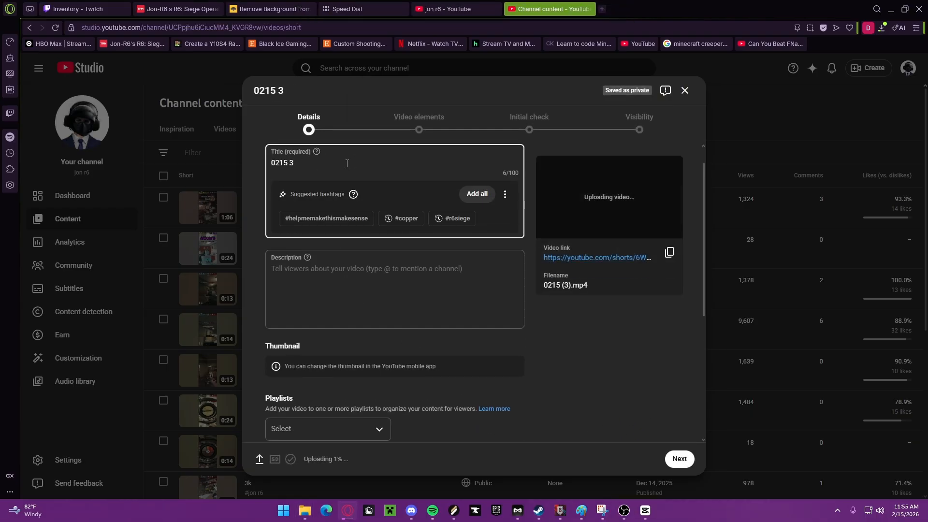
# Step: Replace the uploaded video's title with "lil 5k tehe" and activate the empty description for editing
pyautogui.press('BackSpace')
pyautogui.press('BackSpace')
pyautogui.press('BackSpace')
pyautogui.press('BackSpace')
pyautogui.press('BackSpace')
pyautogui.press('BackSpace')
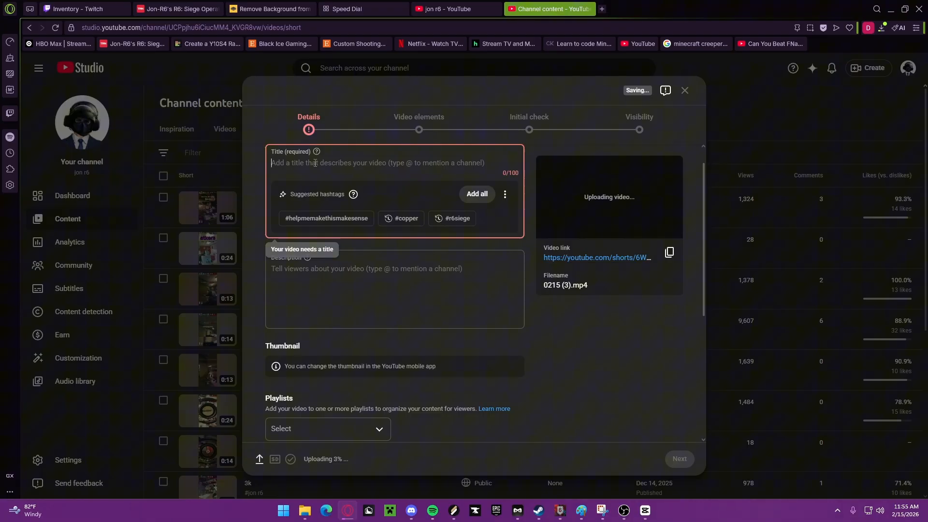
pyautogui.write('lil 5k')
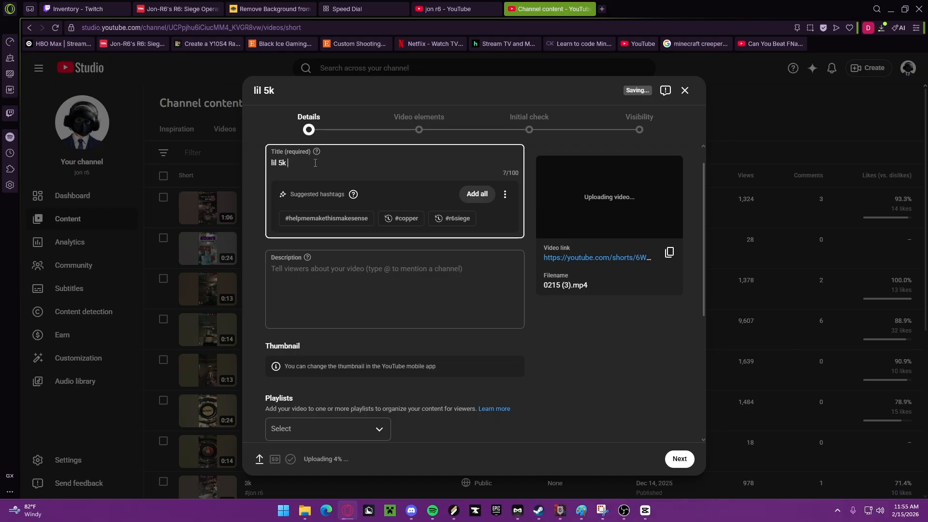
pyautogui.write('tehe')
pyautogui.click(314, 270)
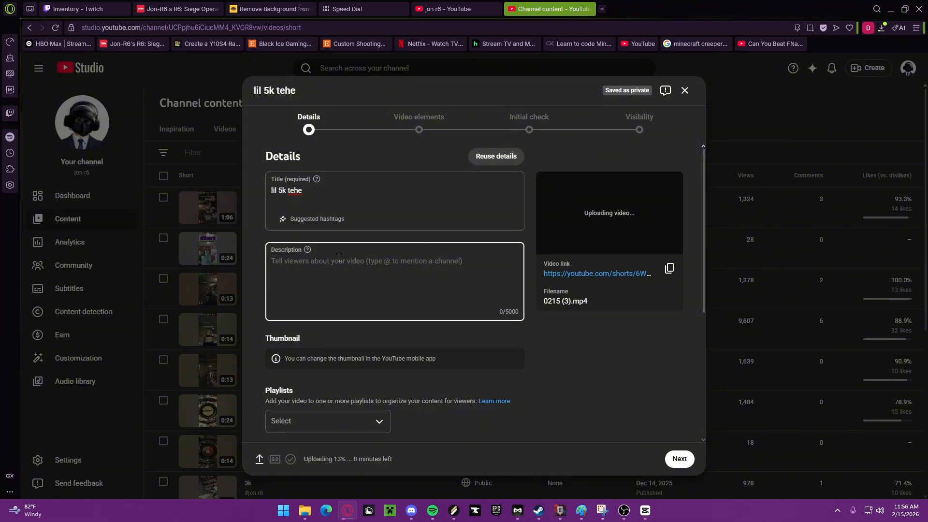
# Step: Add the suggested hashtags #copper, #r6siege and #gaming to the Short's description
pyautogui.write('#')
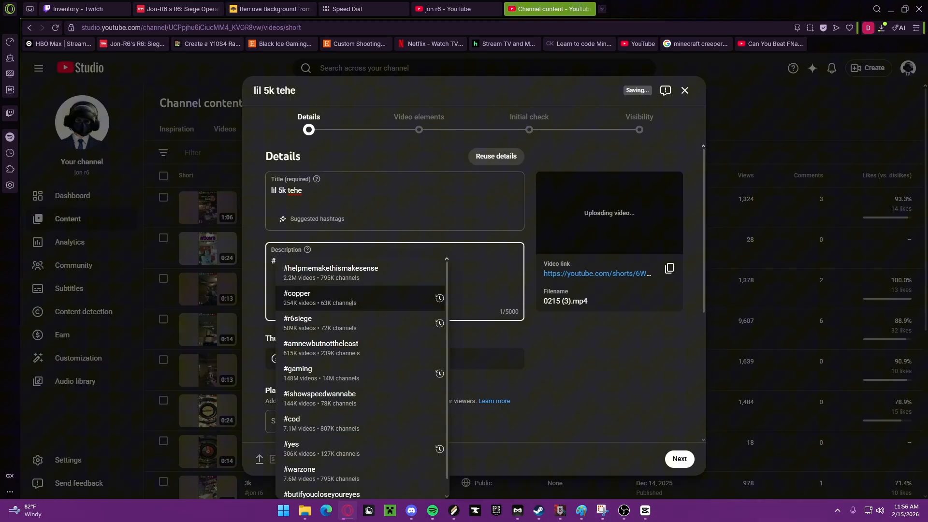
pyautogui.click(336, 301)
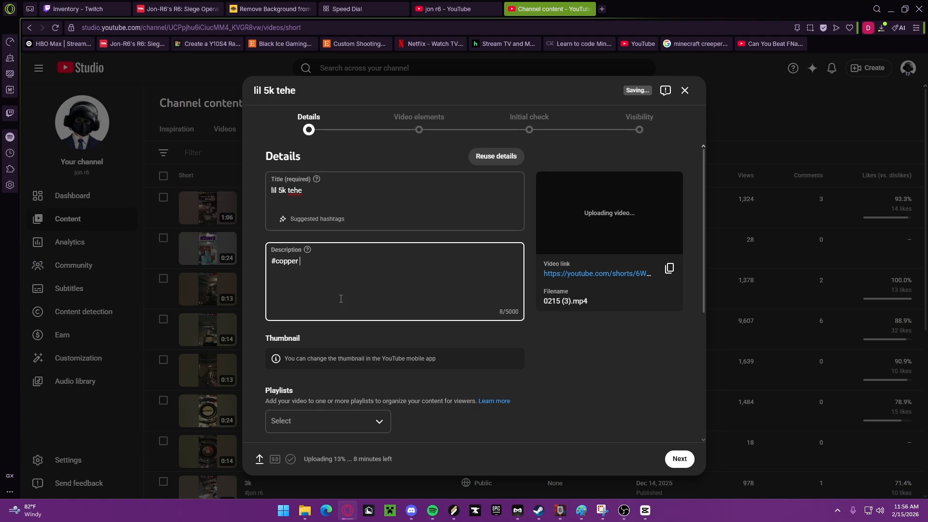
pyautogui.write('#')
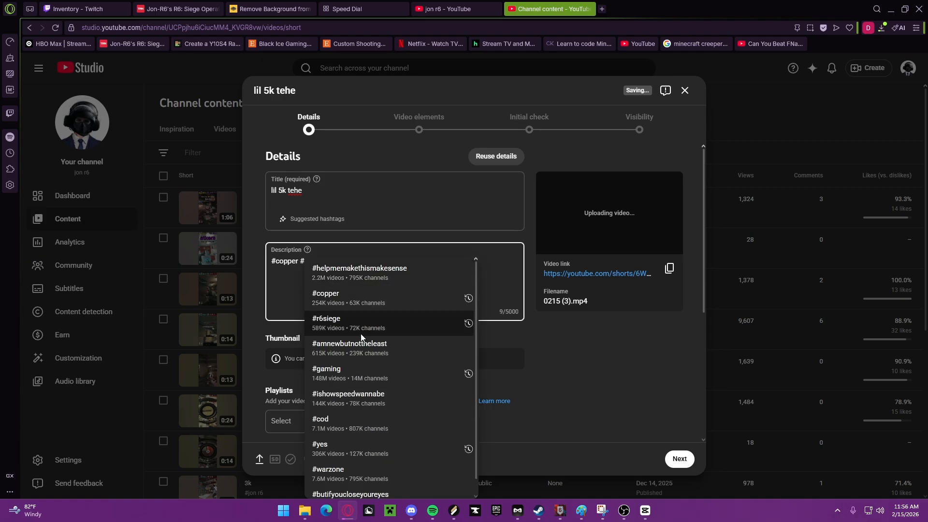
pyautogui.click(382, 324)
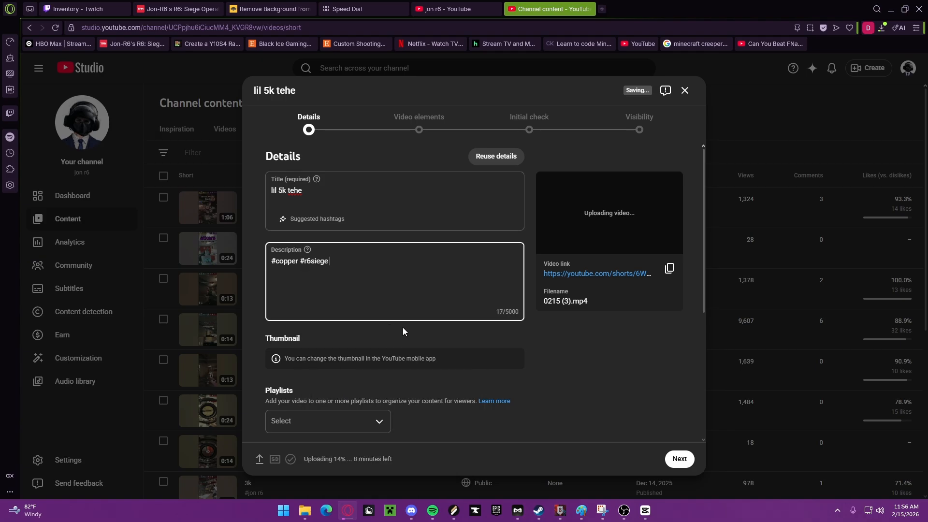
pyautogui.write('#')
pyautogui.scroll(-1, 368, 425)
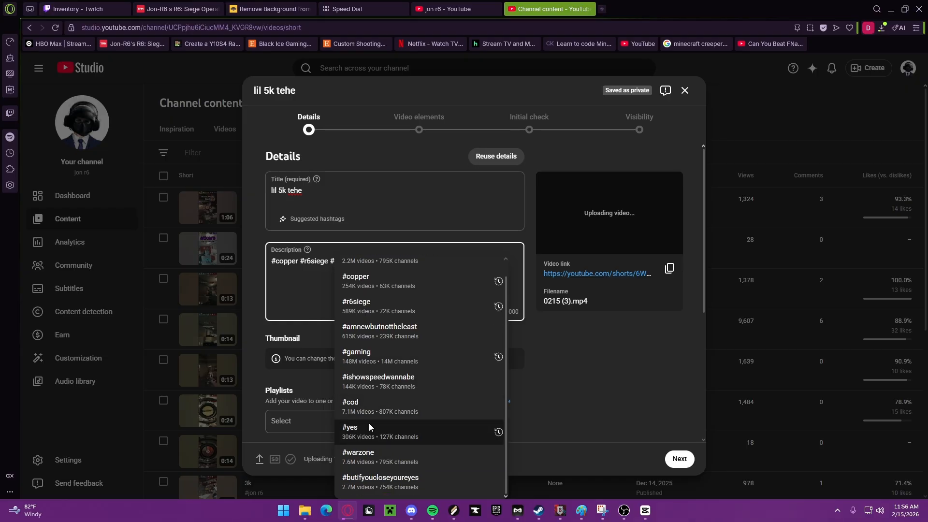
pyautogui.scroll(1, 369, 423)
pyautogui.click(402, 367)
# Step: Append the hashtags #5kills and #quickmatch to the Short's description, correcting the spelling of "quick"
pyautogui.write('#')
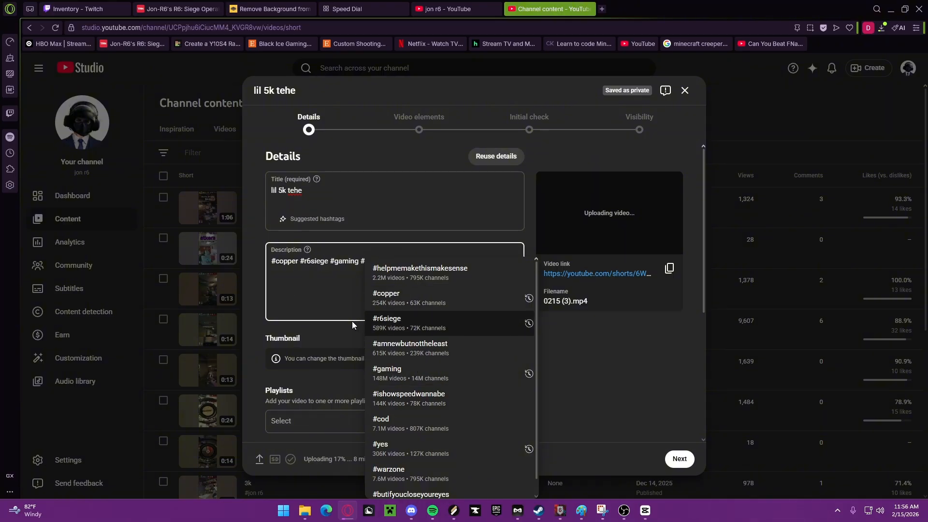
pyautogui.scroll(-1, 416, 318)
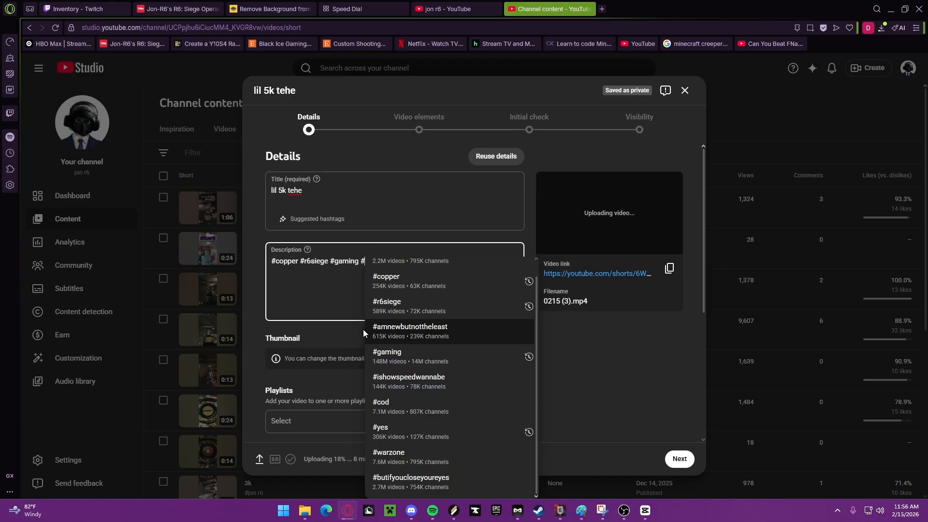
pyautogui.write('5kil')
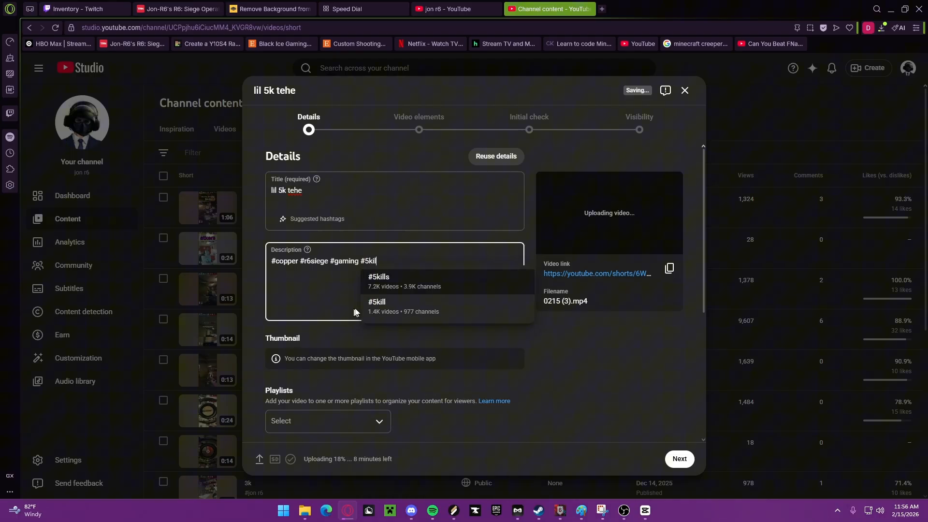
pyautogui.click(417, 285)
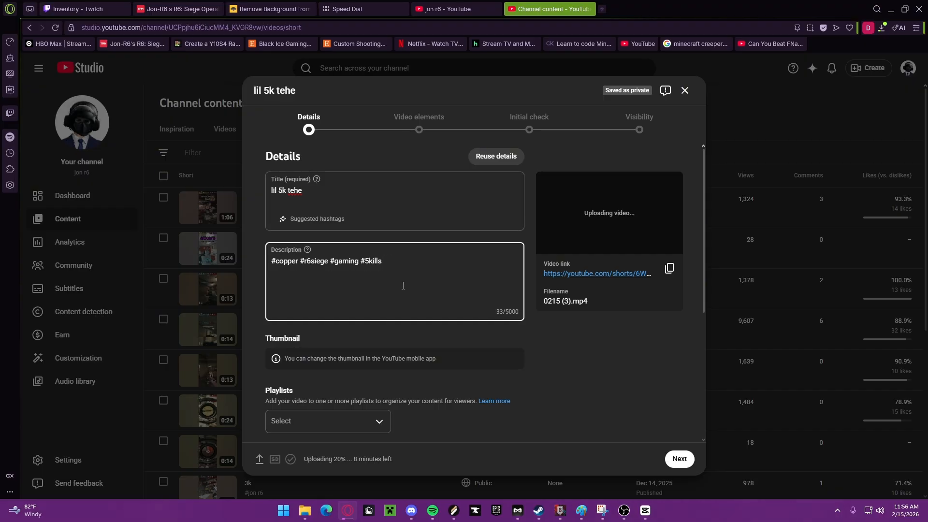
pyautogui.write('#')
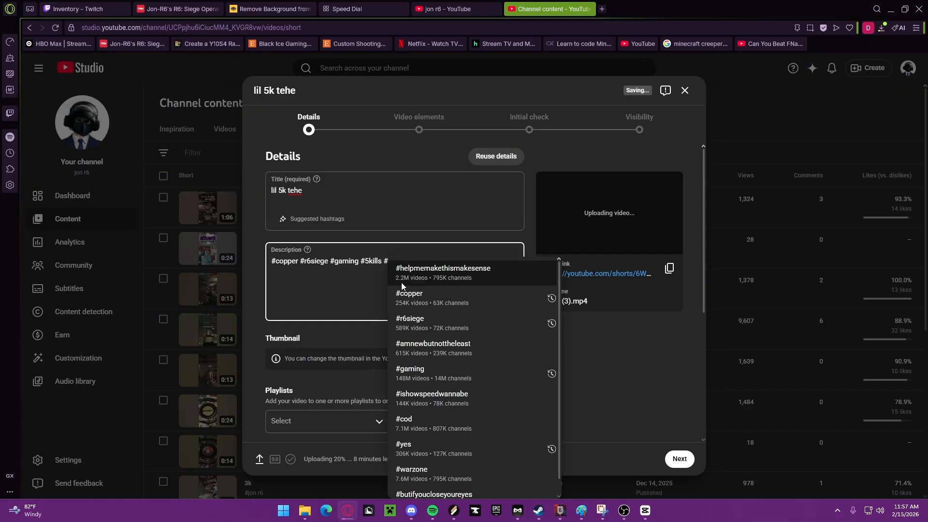
pyautogui.write('quik')
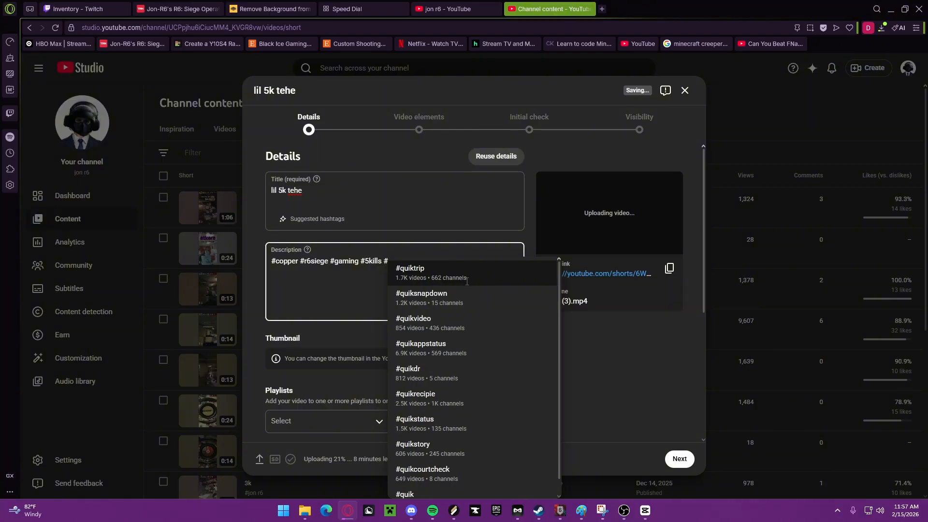
pyautogui.write('match')
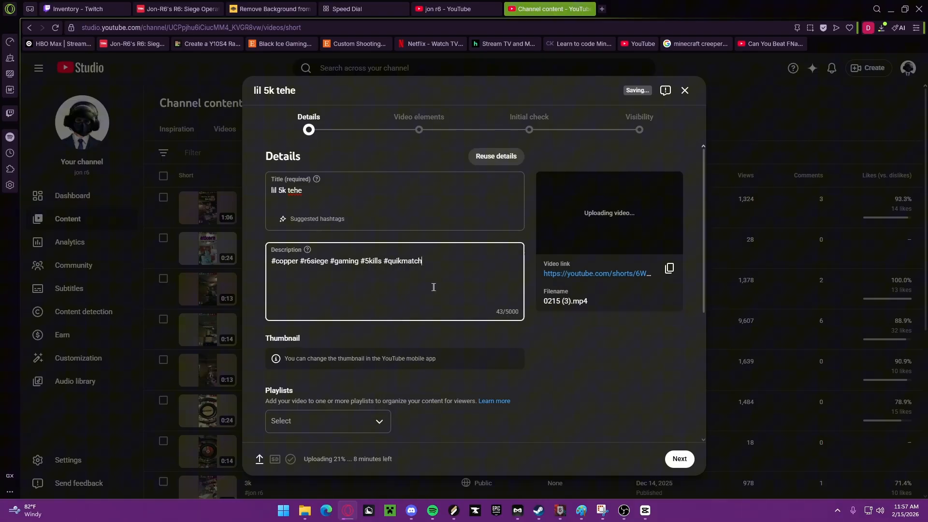
pyautogui.click(399, 261)
pyautogui.write('c')
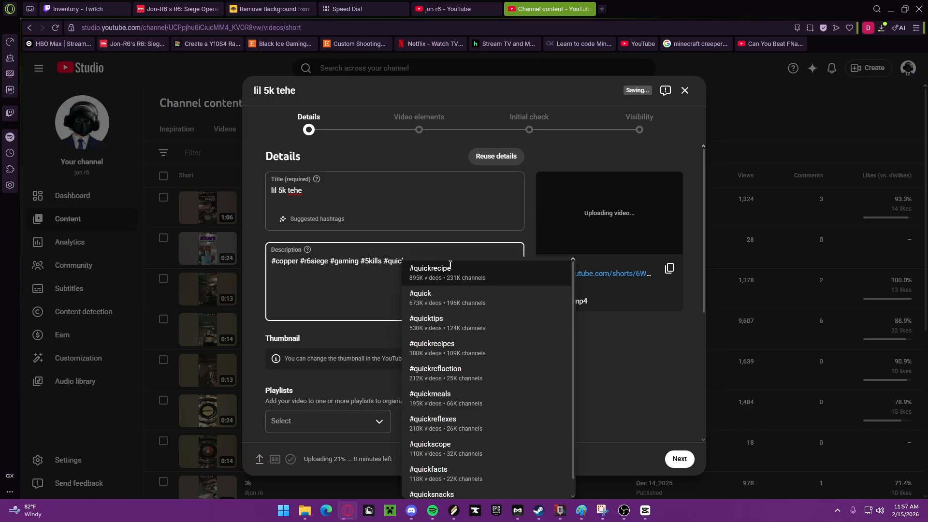
pyautogui.click(356, 308)
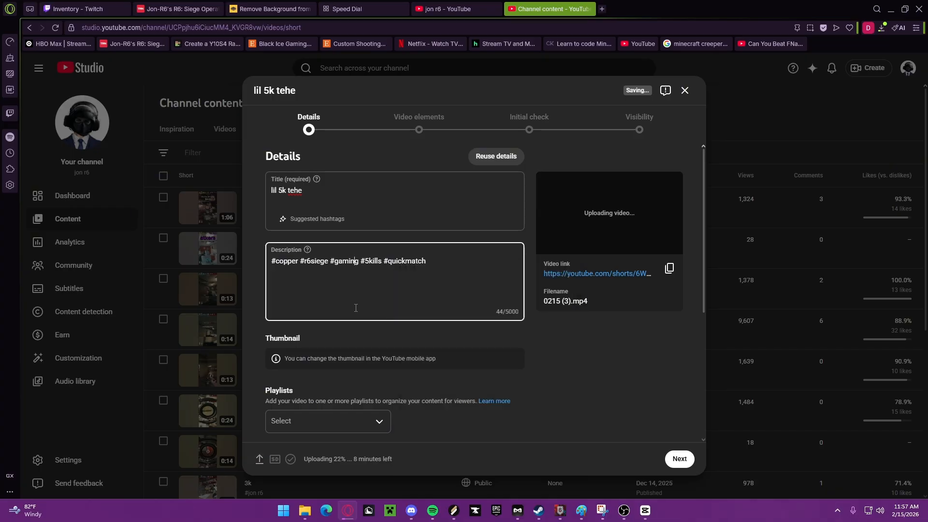
pyautogui.click(463, 239)
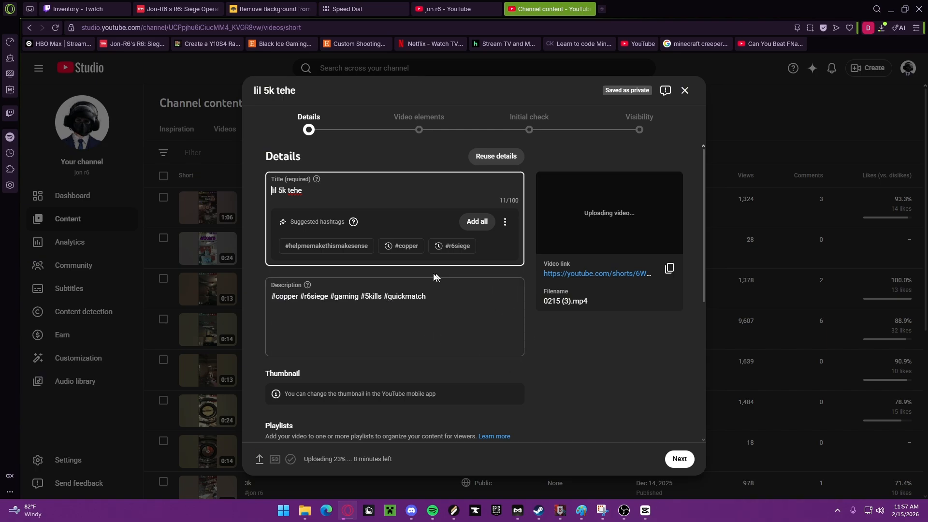
# Step: Set the video's audience to "No, it's not made for kids" and continue to the video elements
pyautogui.scroll(-5, 469, 416)
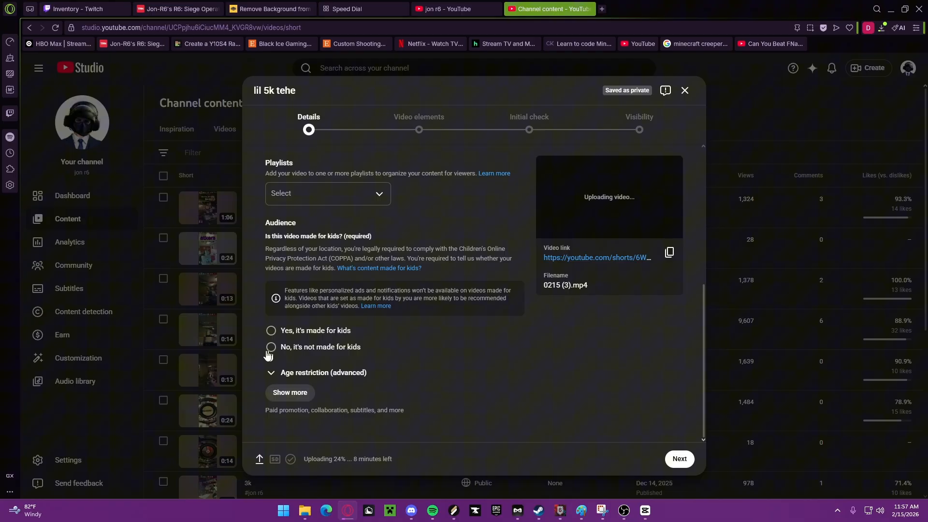
pyautogui.scroll(5, 271, 354)
pyautogui.scroll(-5, 271, 354)
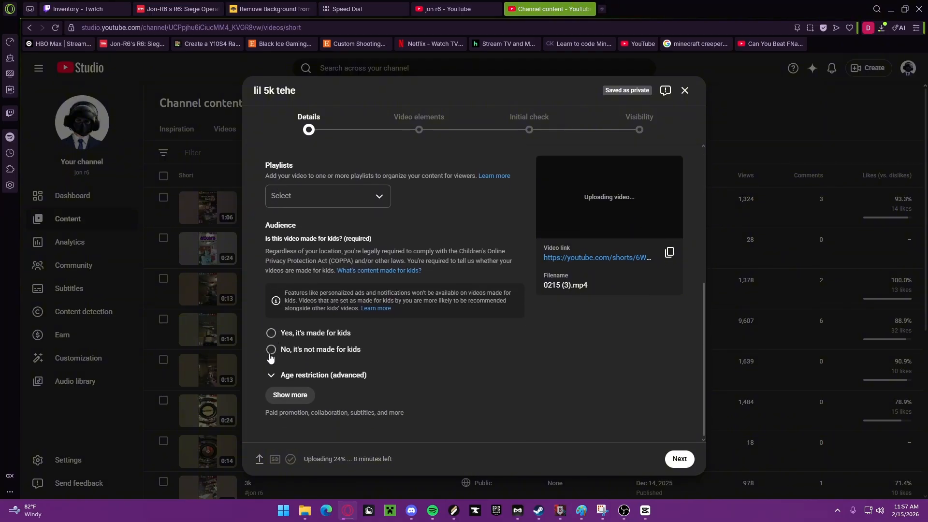
pyautogui.click(273, 348)
pyautogui.scroll(5, 347, 359)
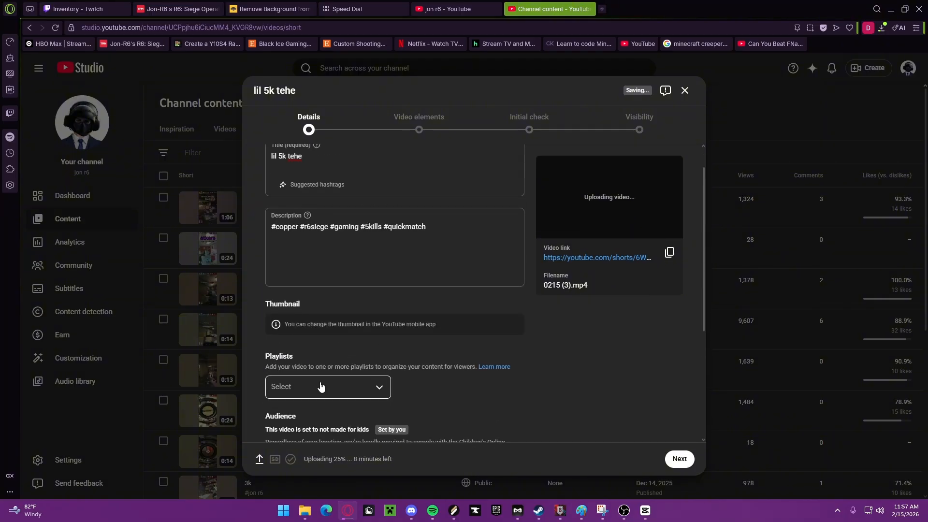
pyautogui.scroll(1, 336, 384)
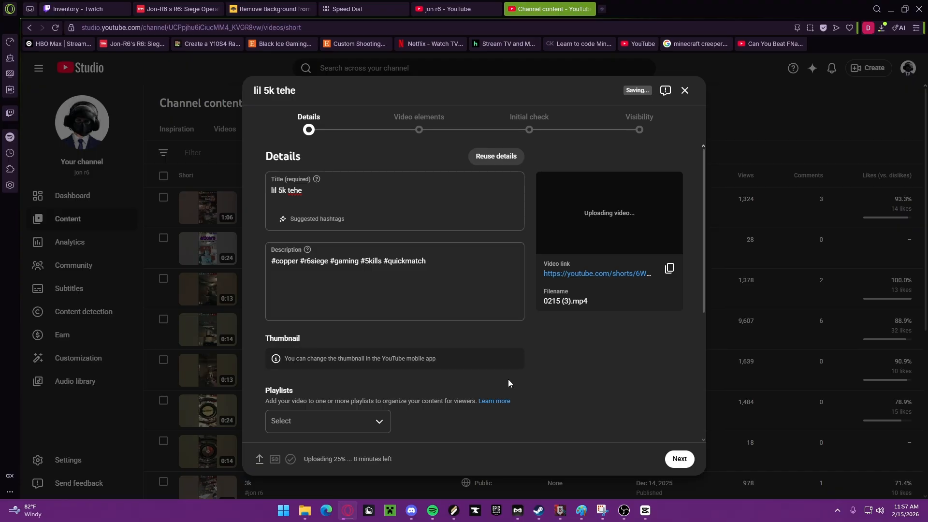
pyautogui.click(679, 459)
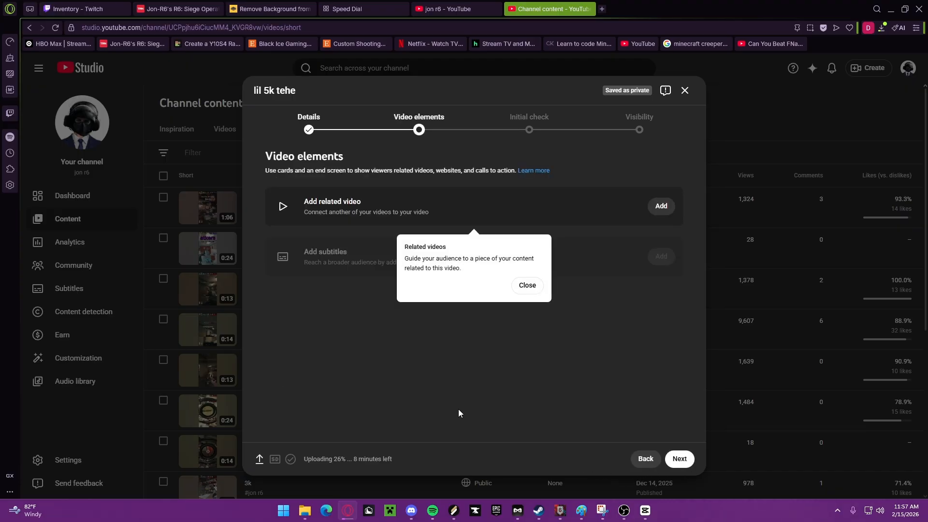
# Step: Dismiss the related videos hint, add "siege cup 5k ace" as the related video, and continue to the initial check
pyautogui.click(528, 286)
pyautogui.click(652, 208)
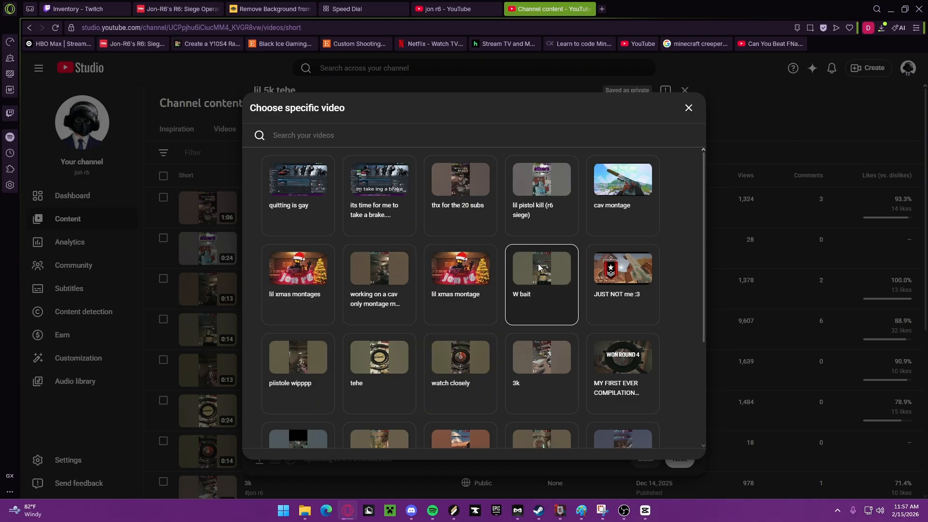
pyautogui.scroll(-3, 538, 317)
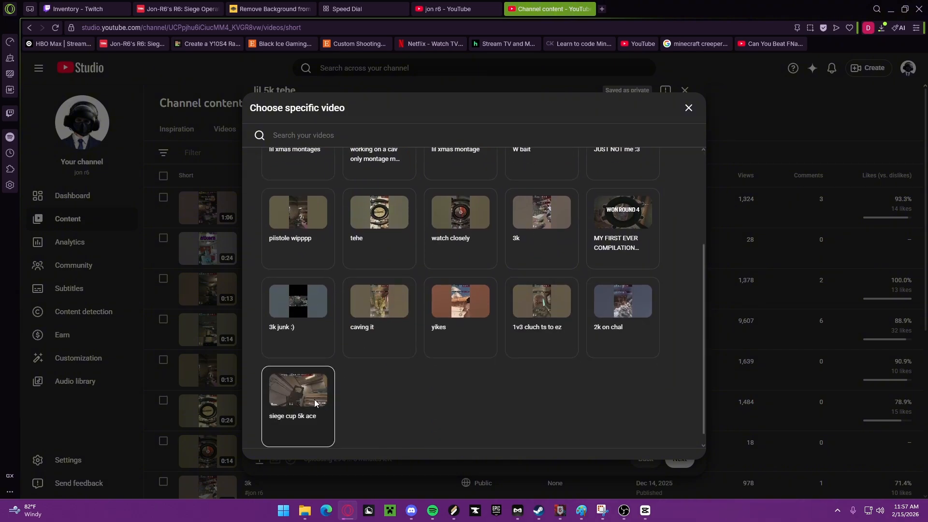
pyautogui.click(298, 397)
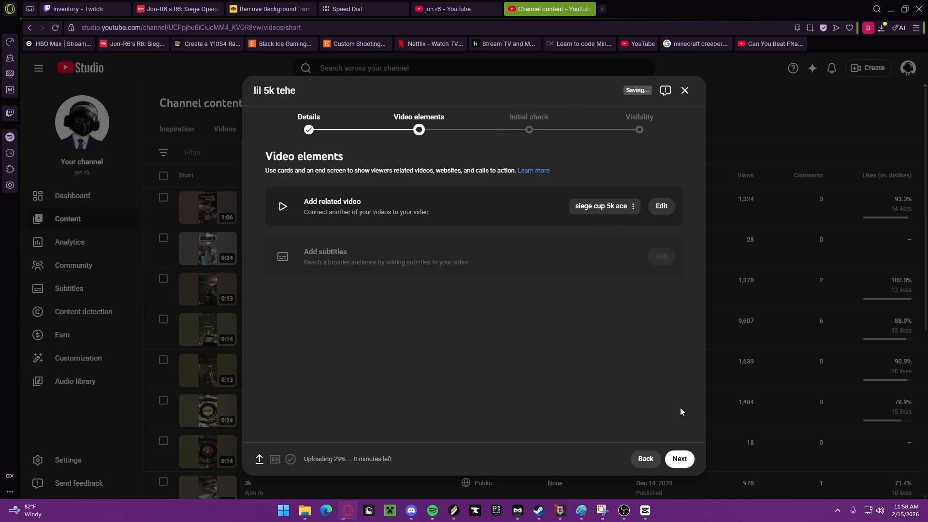
pyautogui.click(680, 458)
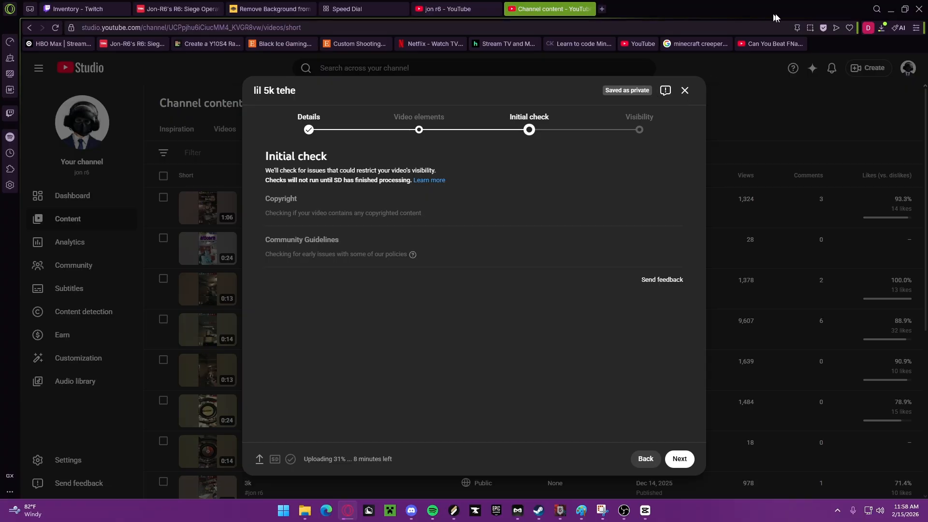
# Step: Resume the first MP4 download interrupted by a network error in the browser's download list, and close the list
pyautogui.click(879, 27)
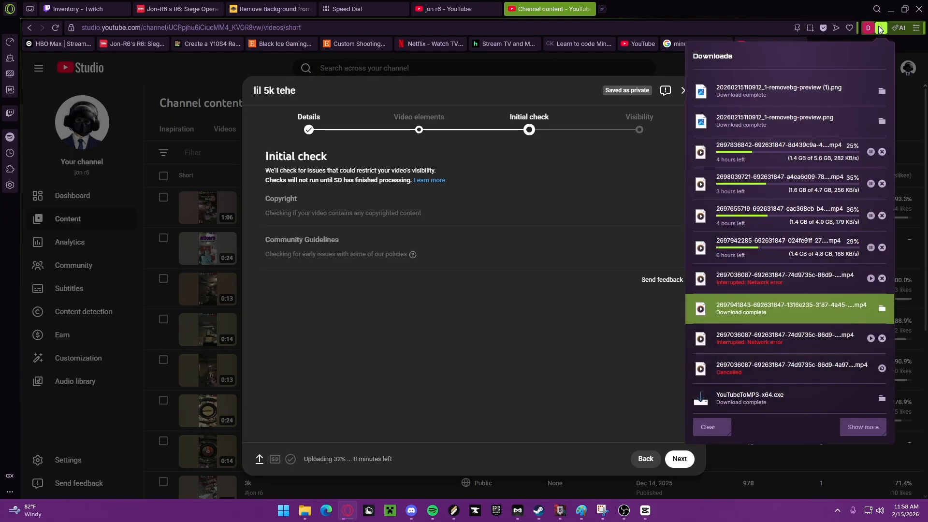
pyautogui.click(878, 27)
pyautogui.click(878, 27)
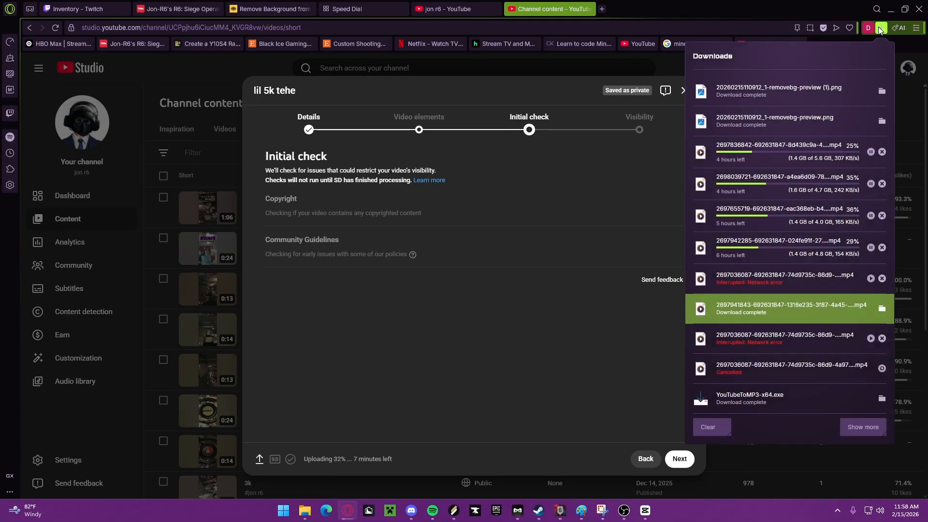
pyautogui.click(871, 278)
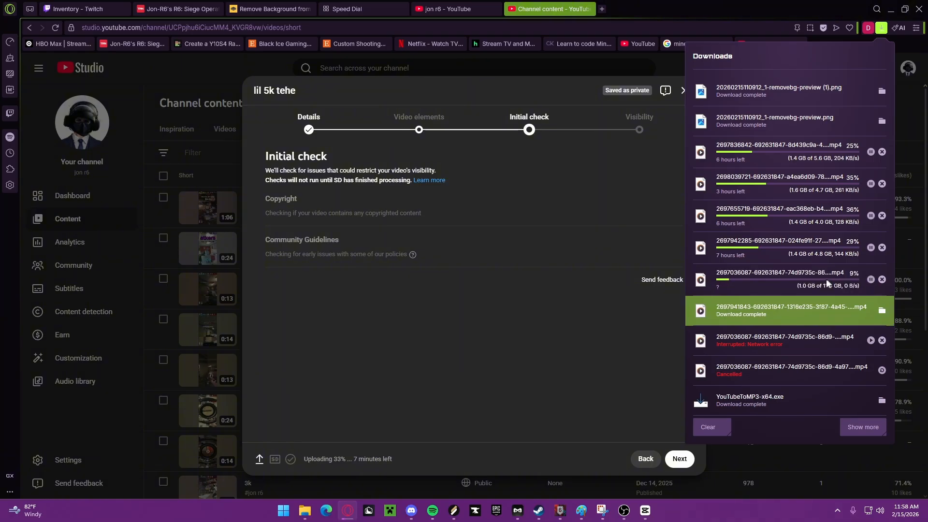
pyautogui.click(882, 28)
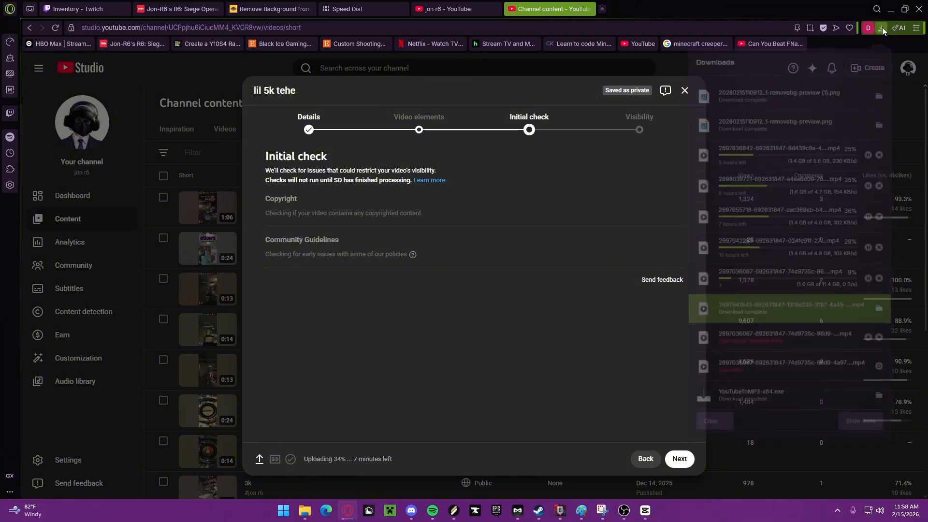
# Step: Set the Short's visibility to Public, publish it without waiting for the checks, and close the uploading notice
pyautogui.click(680, 459)
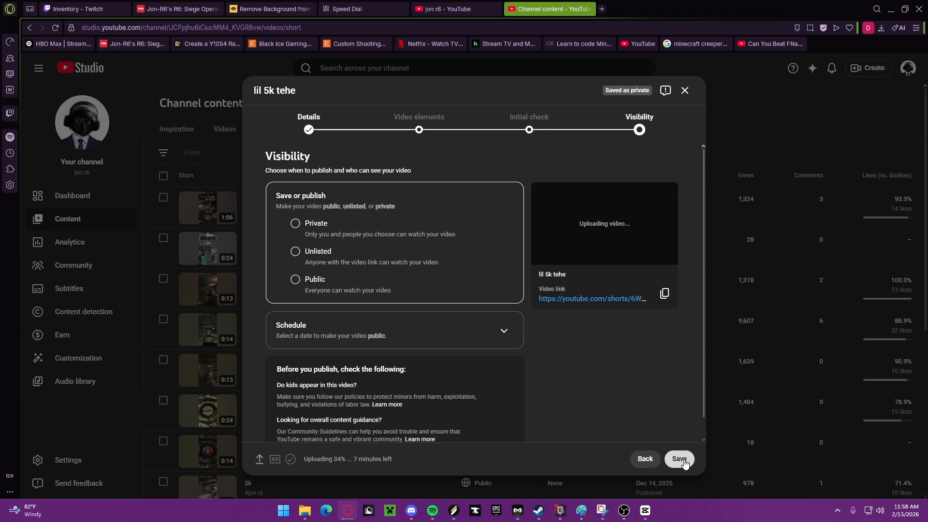
pyautogui.click(296, 289)
pyautogui.scroll(-2, 319, 319)
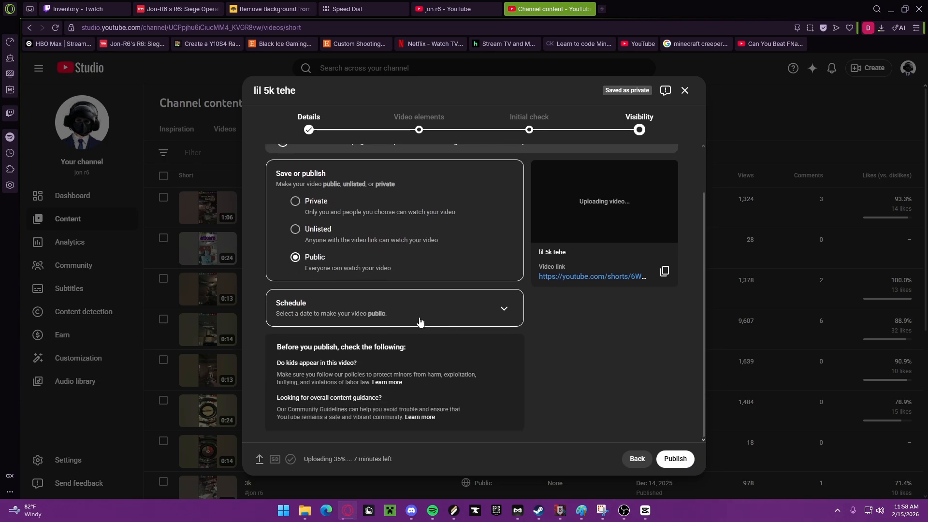
pyautogui.scroll(1, 419, 321)
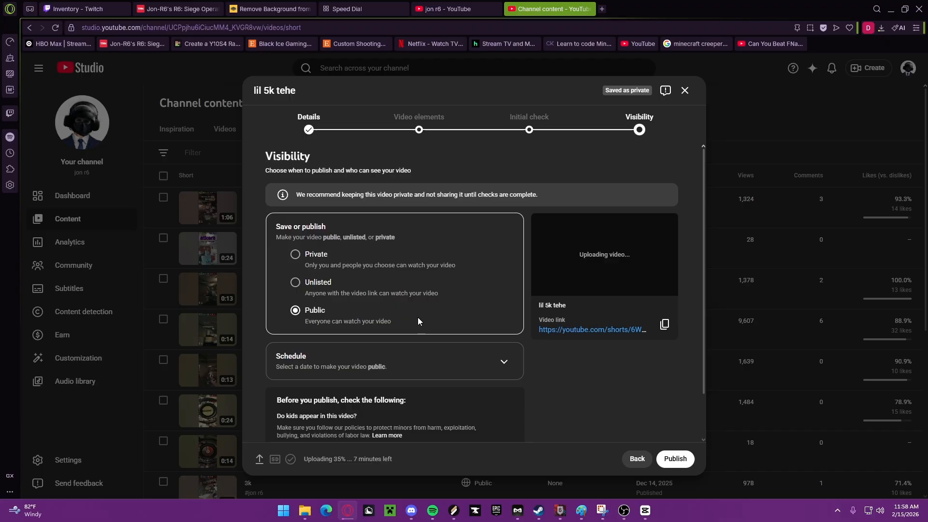
pyautogui.click(675, 462)
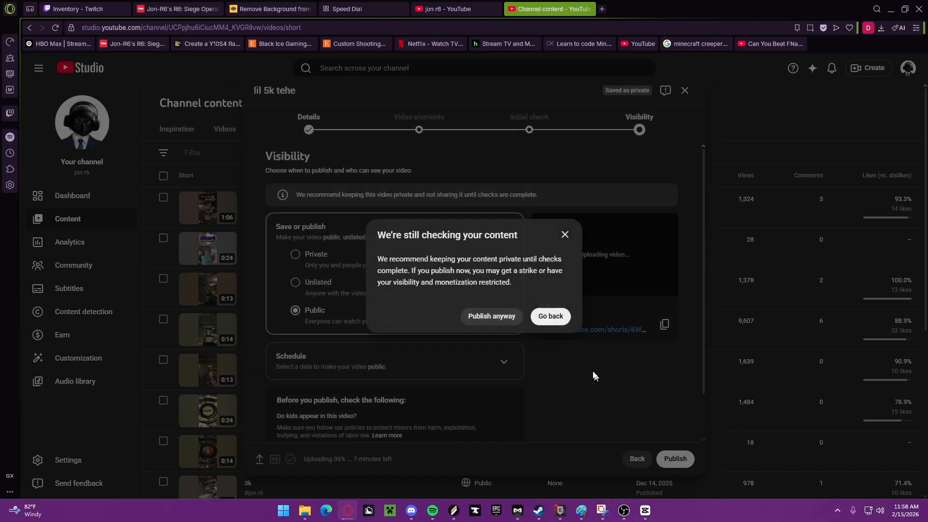
pyautogui.click(490, 318)
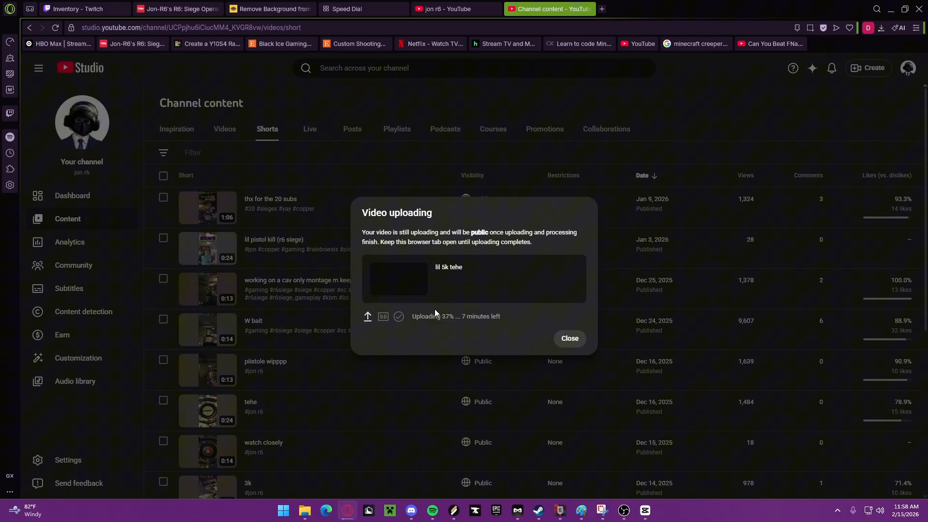
pyautogui.click(568, 335)
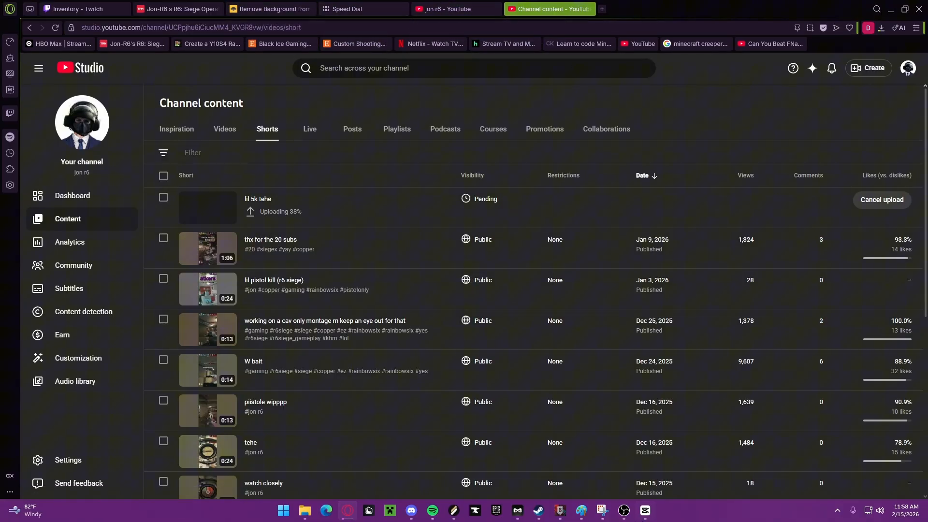
pyautogui.moveTo(556, 519)
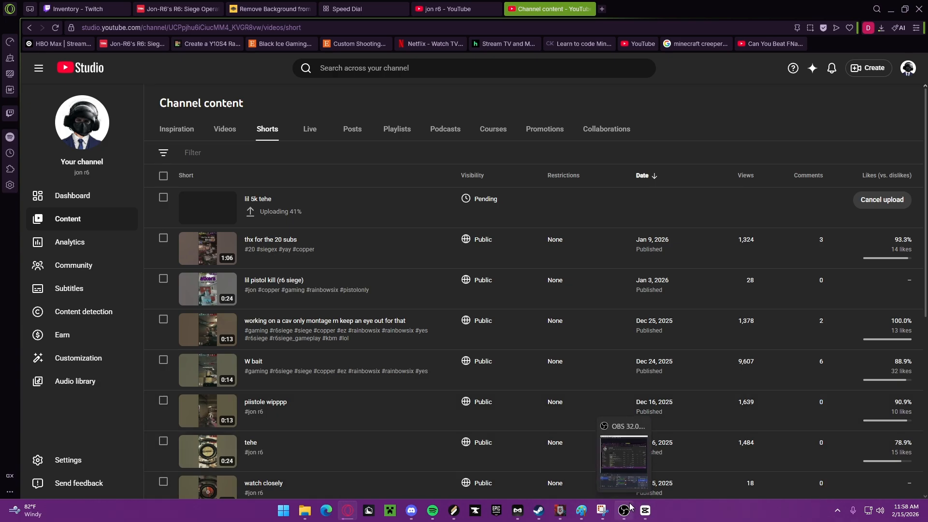
# Step: Switch to CapCut, close the exported project, and create a new project
pyautogui.click(588, 469)
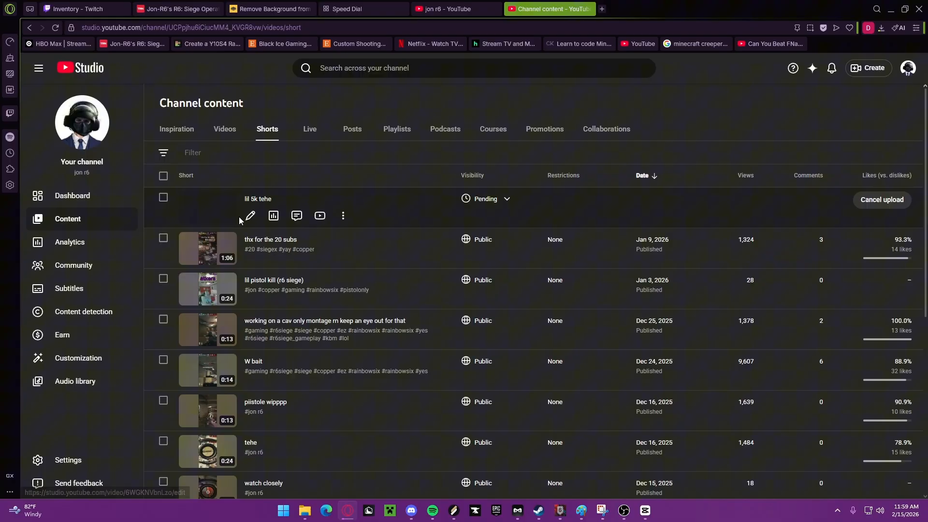
pyautogui.click(646, 511)
pyautogui.click(609, 394)
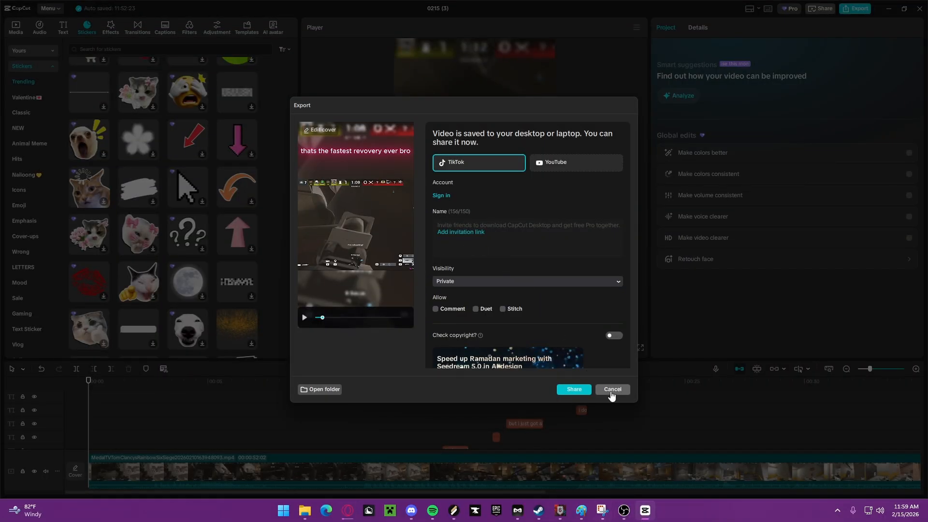
pyautogui.click(919, 8)
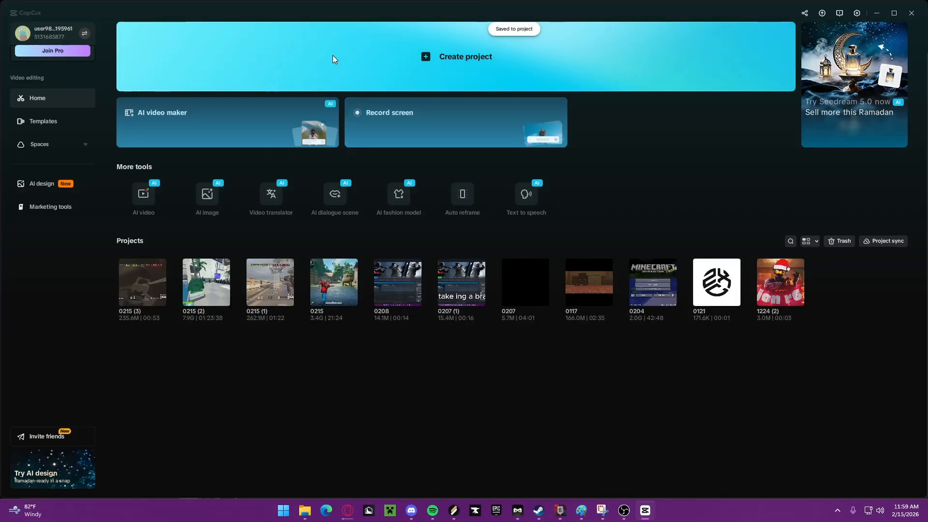
pyautogui.click(332, 55)
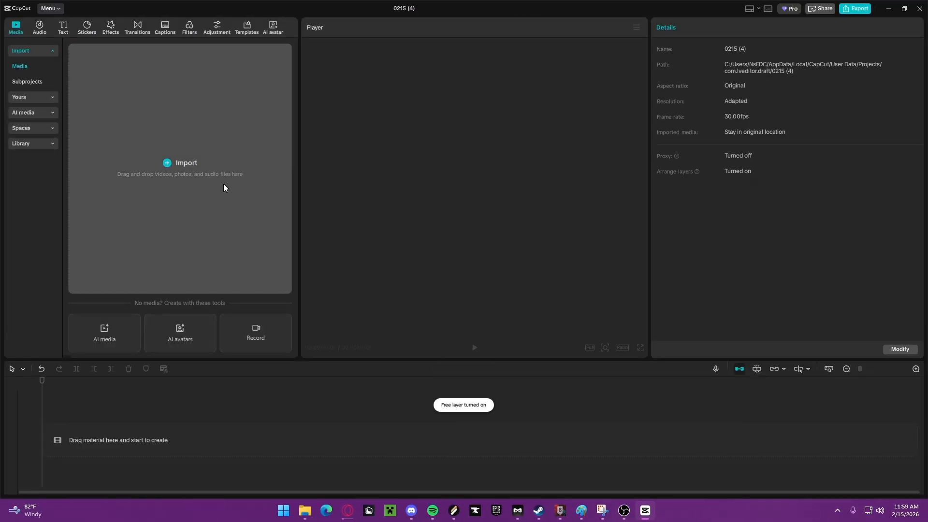
pyautogui.click(224, 185)
pyautogui.scroll(-3, 249, 157)
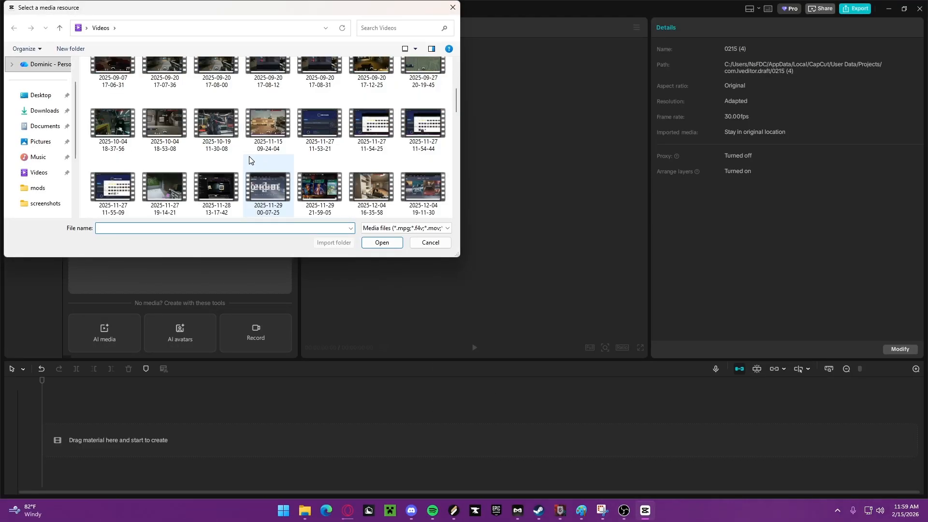
pyautogui.click(452, 7)
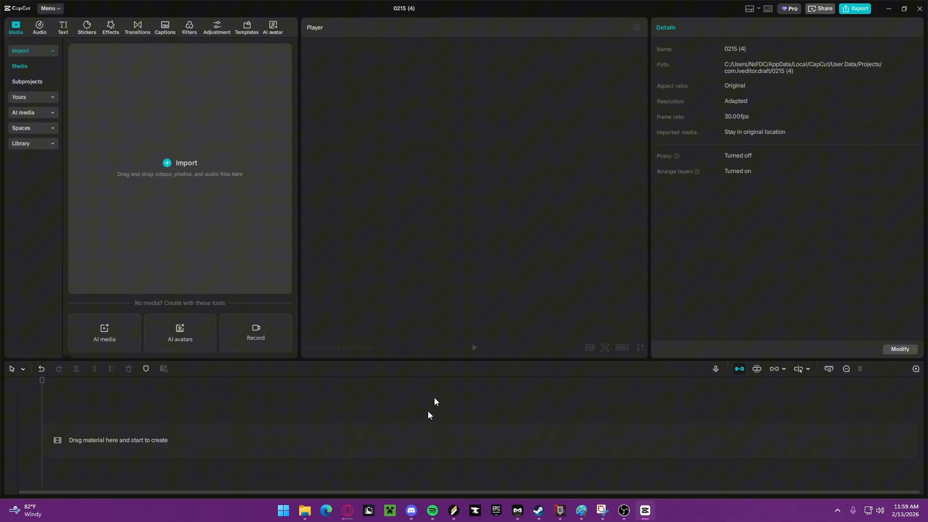
pyautogui.click(198, 199)
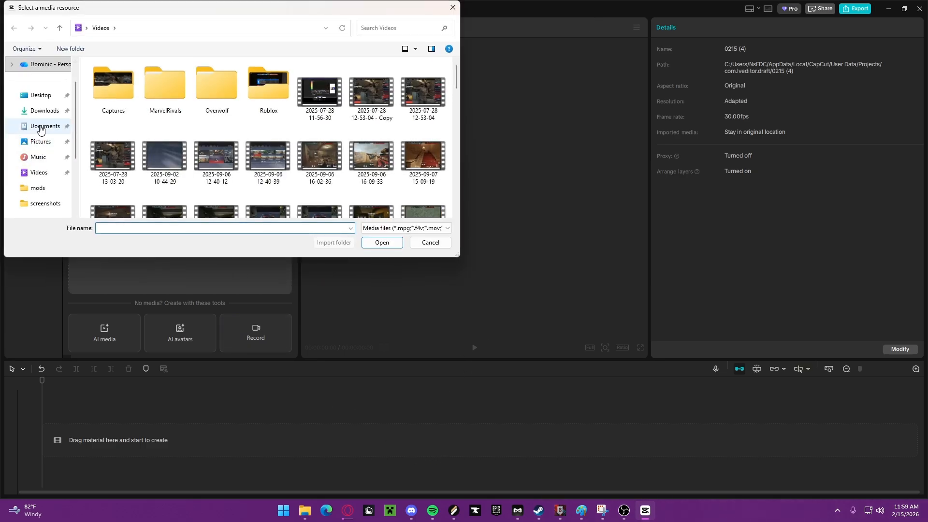
pyautogui.click(44, 110)
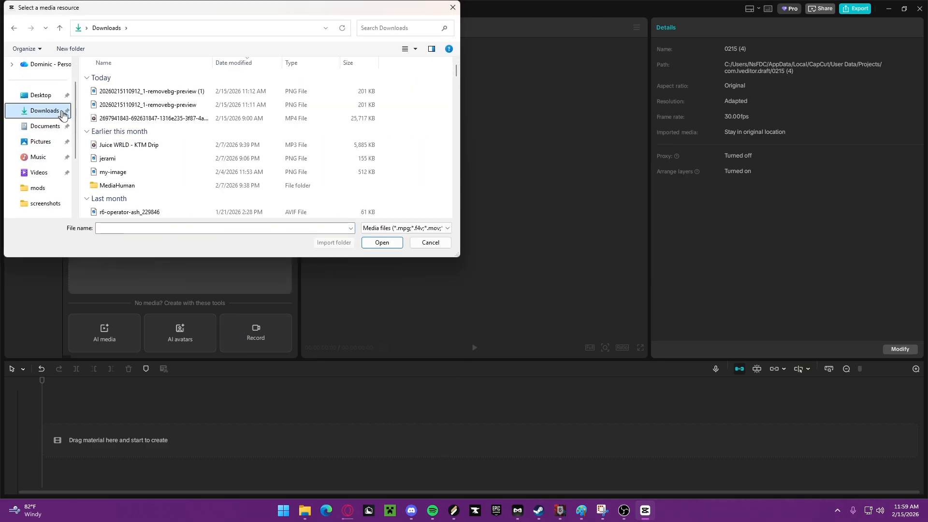
pyautogui.click(135, 92)
pyautogui.doubleClick(141, 92)
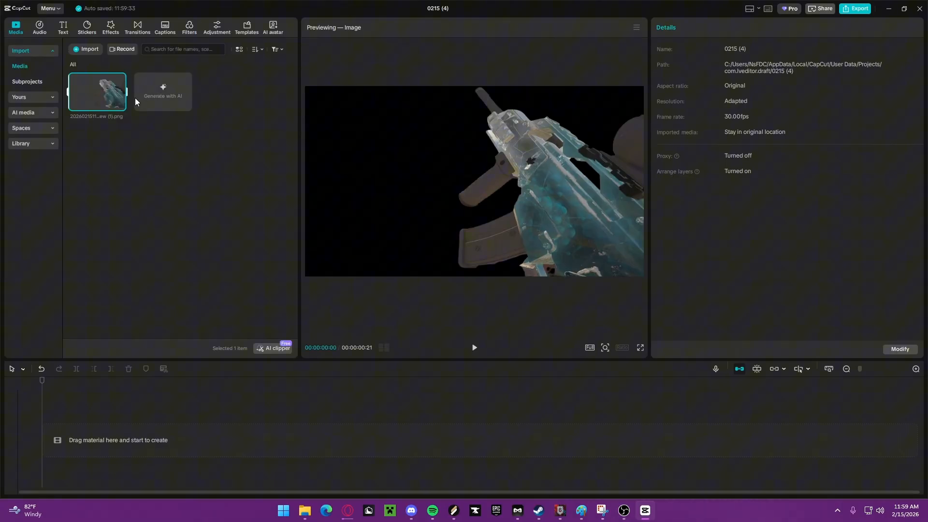
pyautogui.click(153, 93)
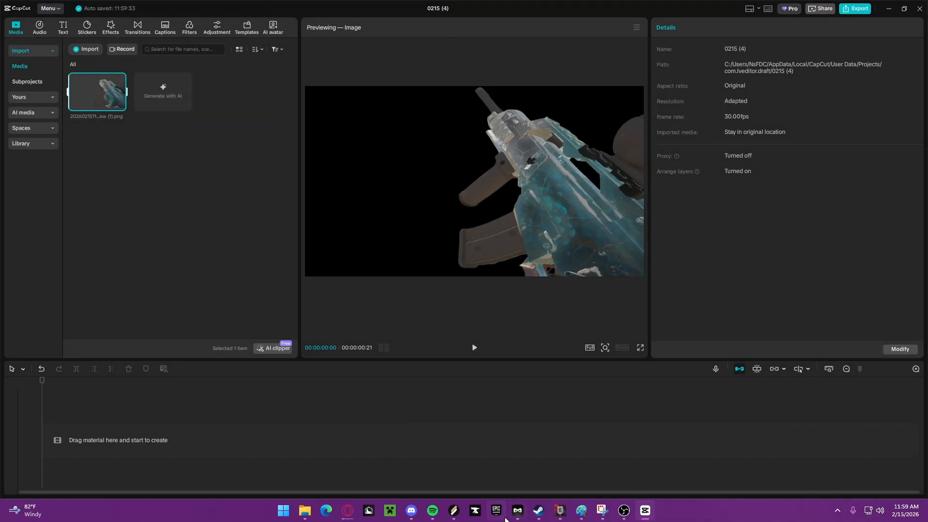
# Step: Switch to Steam, find Rainbow Six Siege X in the library, and open its post-game screenshot without a weapon in view
pyautogui.moveTo(537, 513)
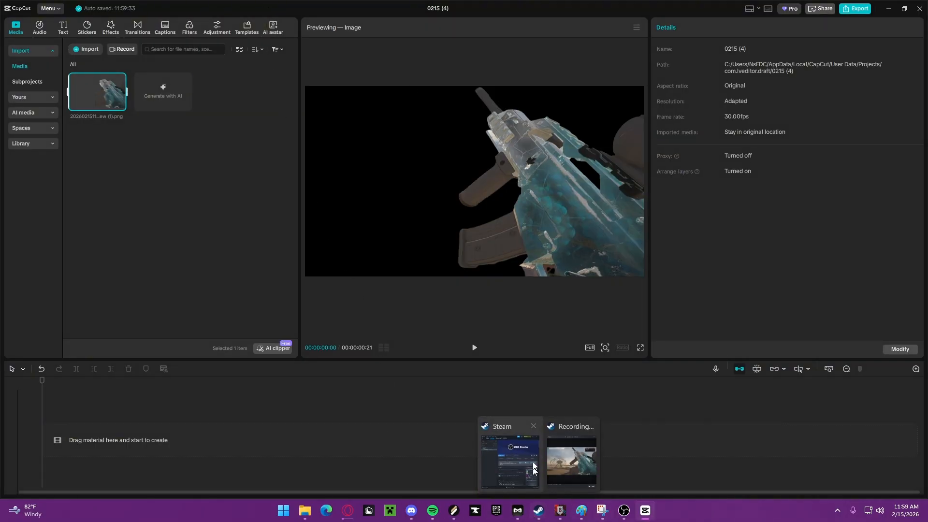
pyautogui.click(532, 465)
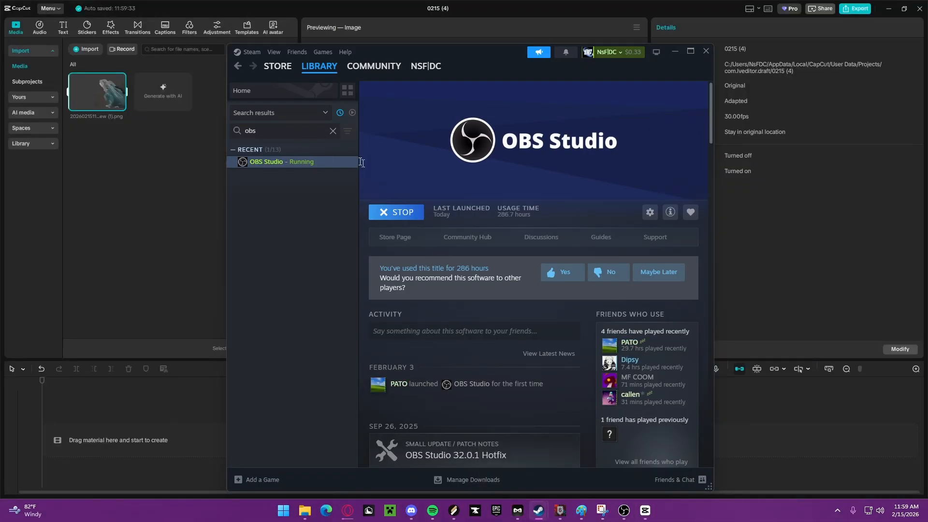
pyautogui.click(333, 131)
pyautogui.click(300, 161)
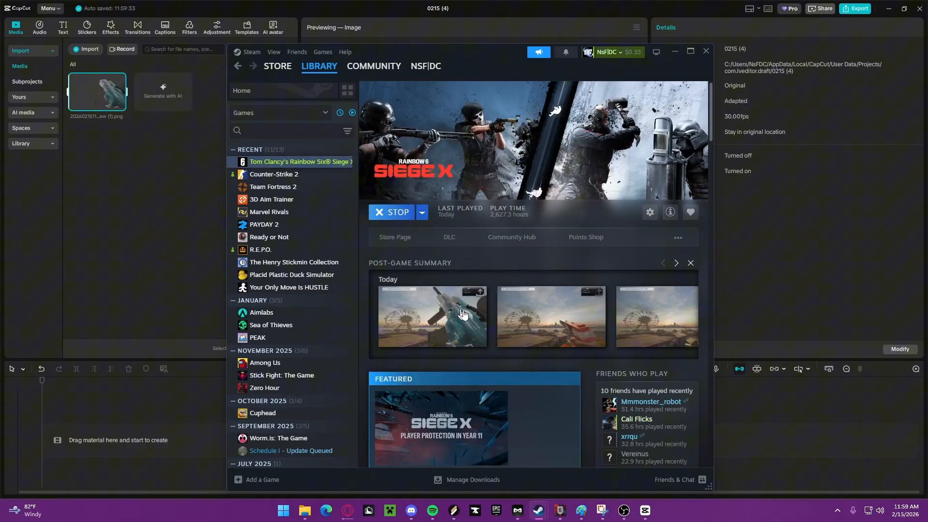
pyautogui.click(664, 322)
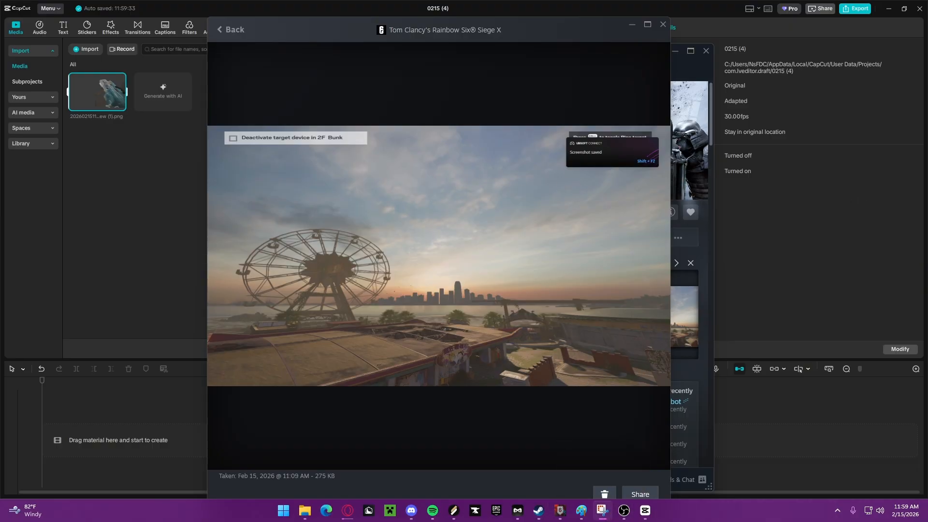
# Step: Maximize the screenshot viewer, snip the Ferris wheel scene from just below the overlay notices down, and minimize the Steam windows
pyautogui.press('super+shift+s')
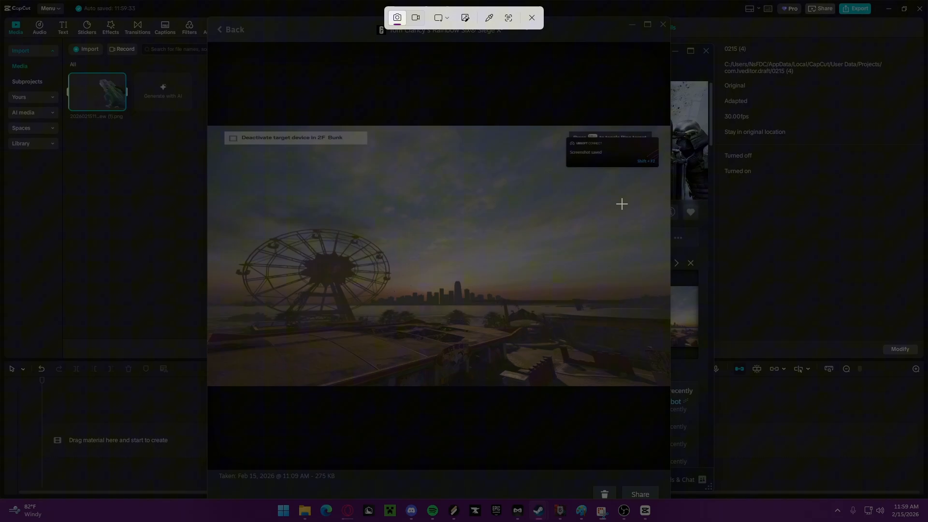
pyautogui.click(534, 20)
pyautogui.click(649, 25)
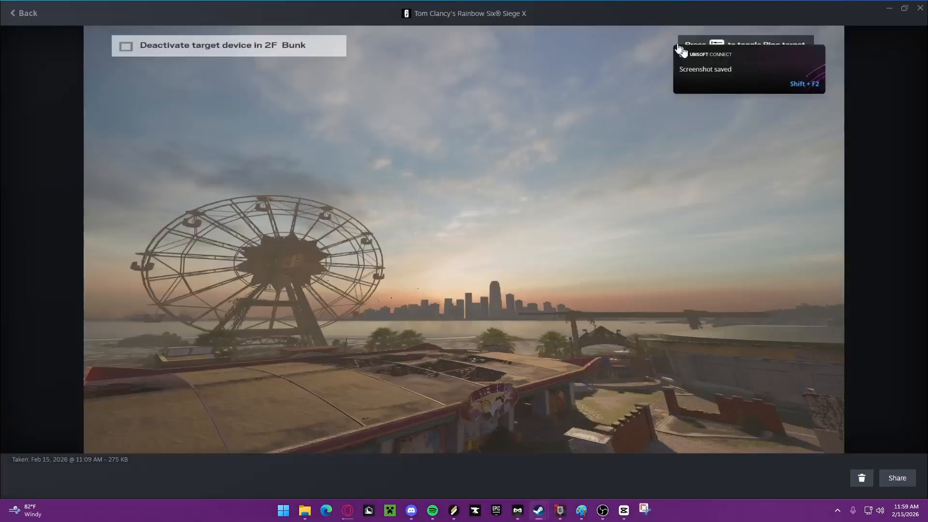
pyautogui.press('super+shift+s')
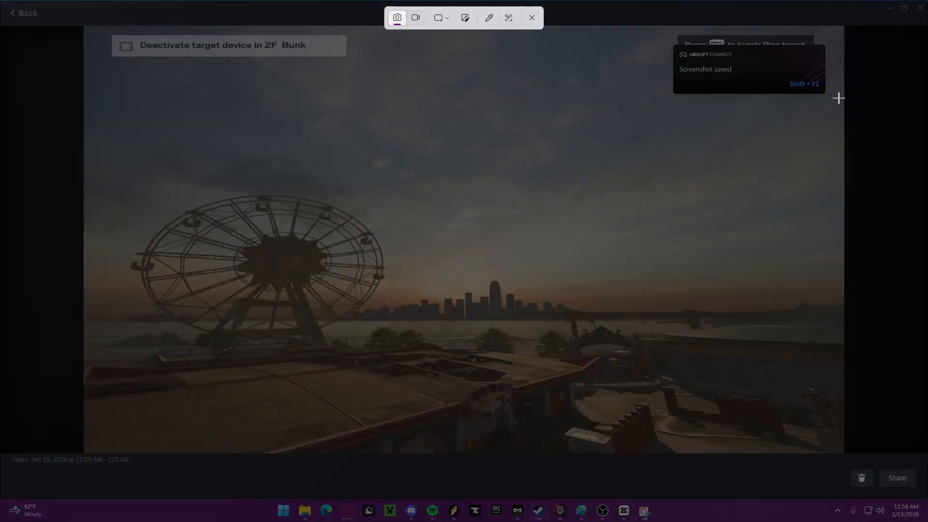
pyautogui.moveTo(841, 93)
pyautogui.mouseDown()
pyautogui.moveTo(771, 106)
pyautogui.moveTo(832, 114)
pyautogui.moveTo(841, 97)
pyautogui.mouseUp()
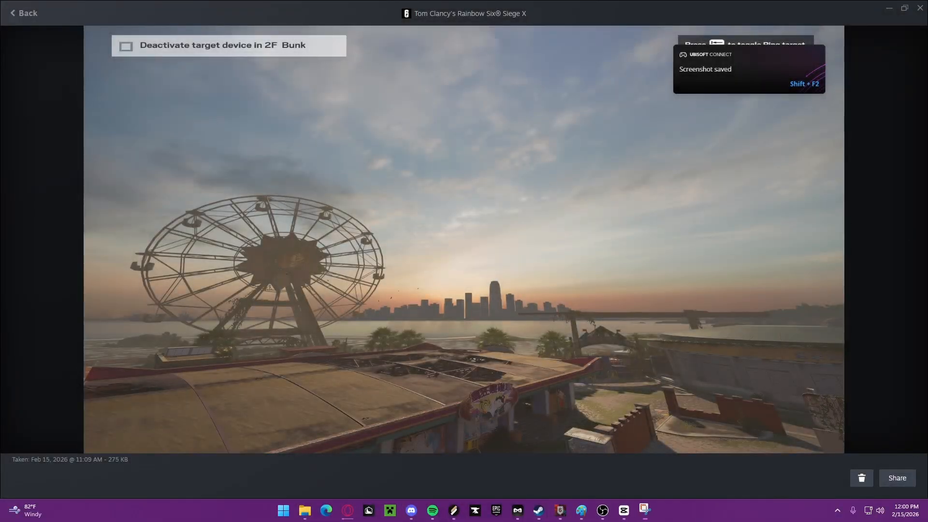
pyautogui.press('super+shift+s')
pyautogui.moveTo(842, 97); pyautogui.dragTo(83, 454)
pyautogui.click(894, 7)
pyautogui.click(146, 241)
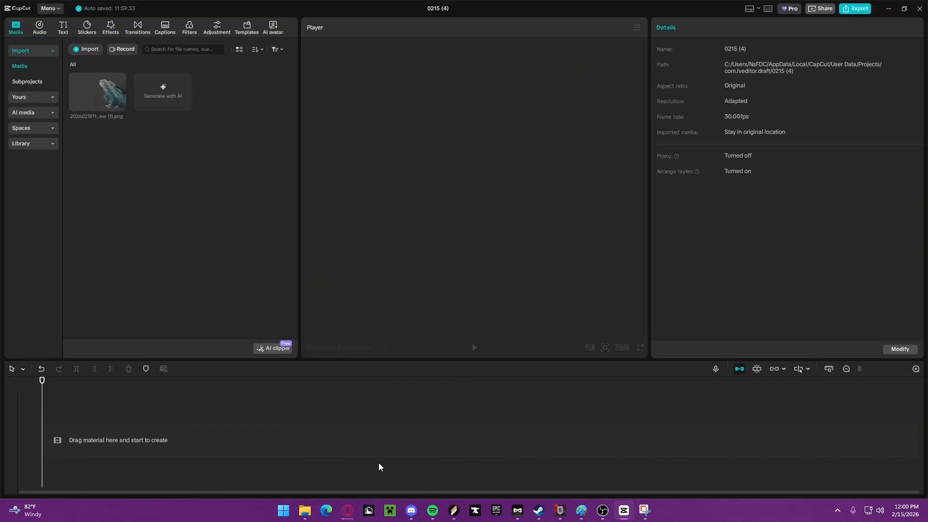
pyautogui.press('super+shift+s')
pyautogui.click(81, 50)
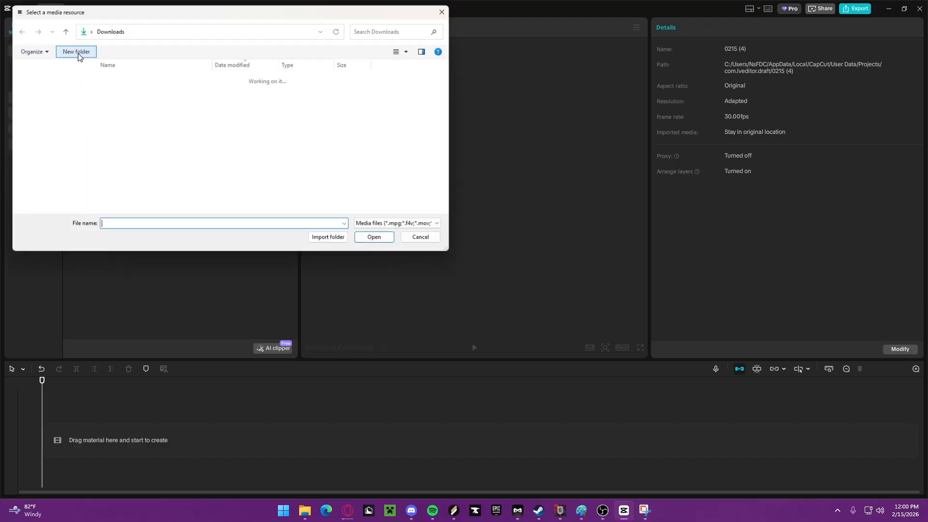
pyautogui.click(68, 141)
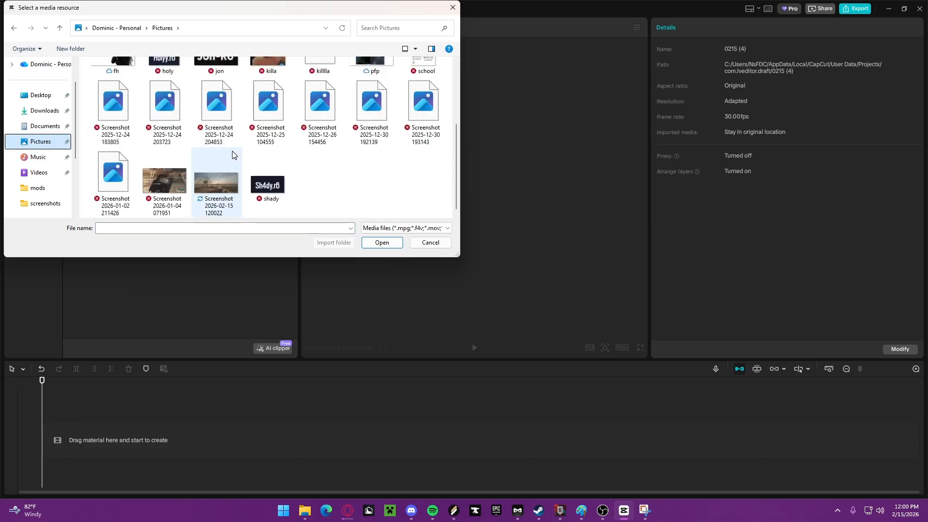
pyautogui.doubleClick(216, 184)
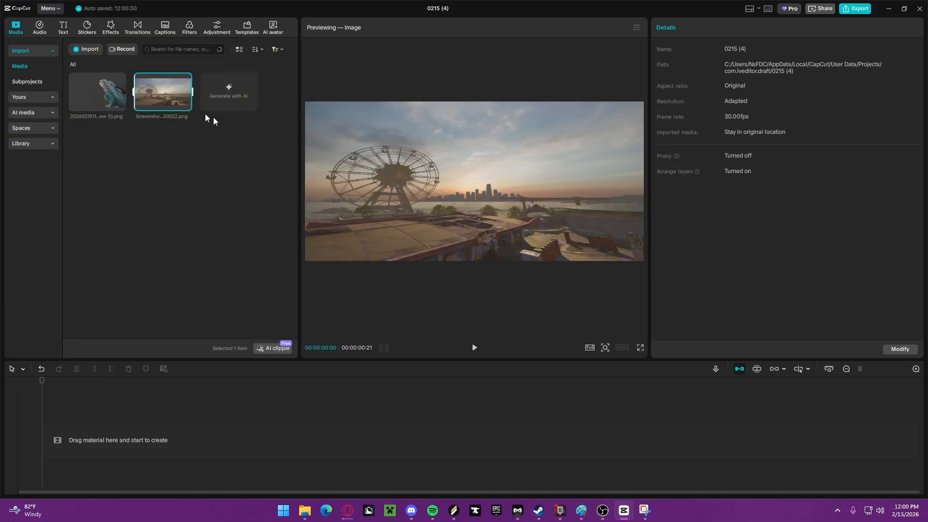
# Step: Place the Ferris wheel screenshot on the main track, layer the gun cutout above it, and move the gun to X 306, Y 0
pyautogui.moveTo(163, 91); pyautogui.dragTo(83, 422)
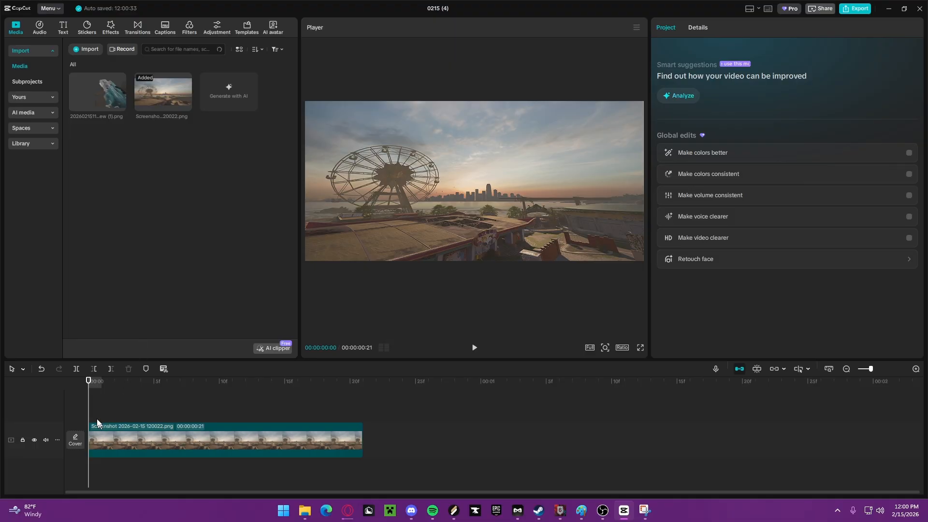
pyautogui.moveTo(118, 94); pyautogui.dragTo(85, 411)
pyautogui.moveTo(564, 211); pyautogui.dragTo(585, 210)
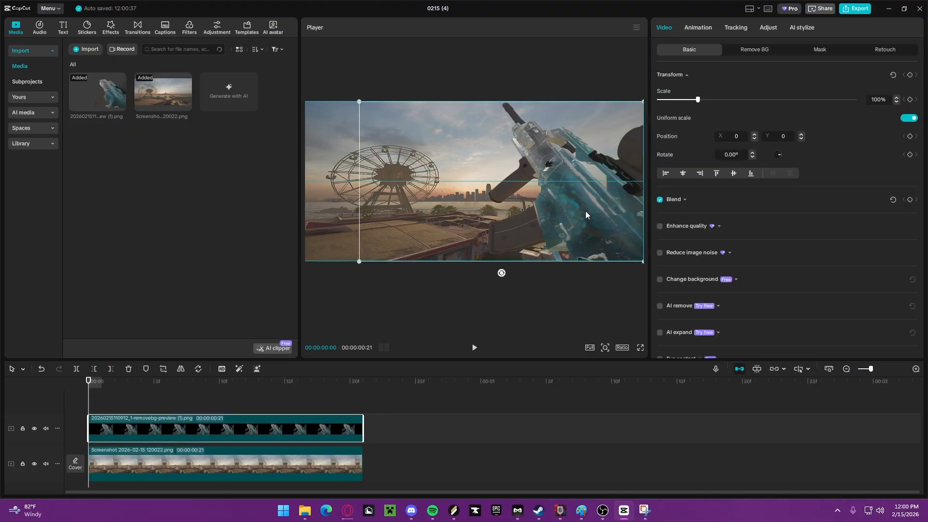
pyautogui.click(510, 296)
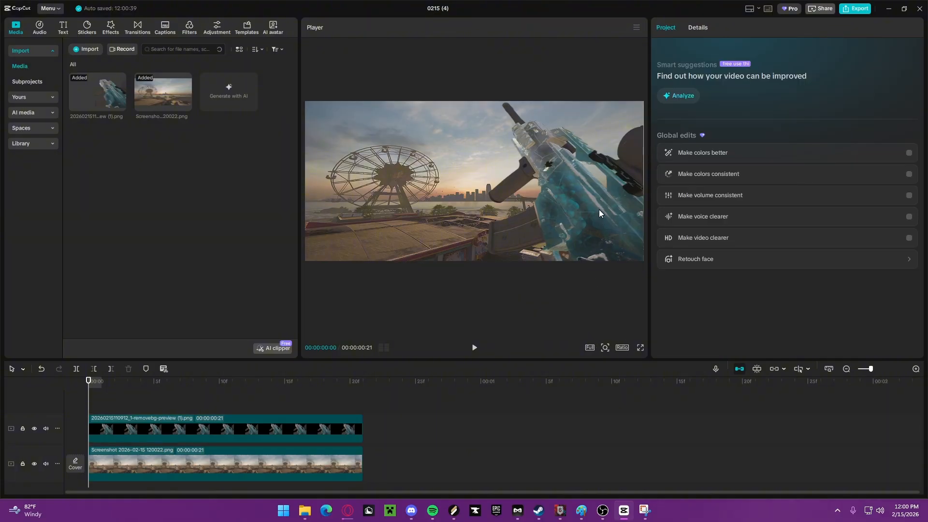
# Step: Scale the gun cutout down to 87%, move it to X 513, Y -117, and preview the composition full screen
pyautogui.click(564, 206)
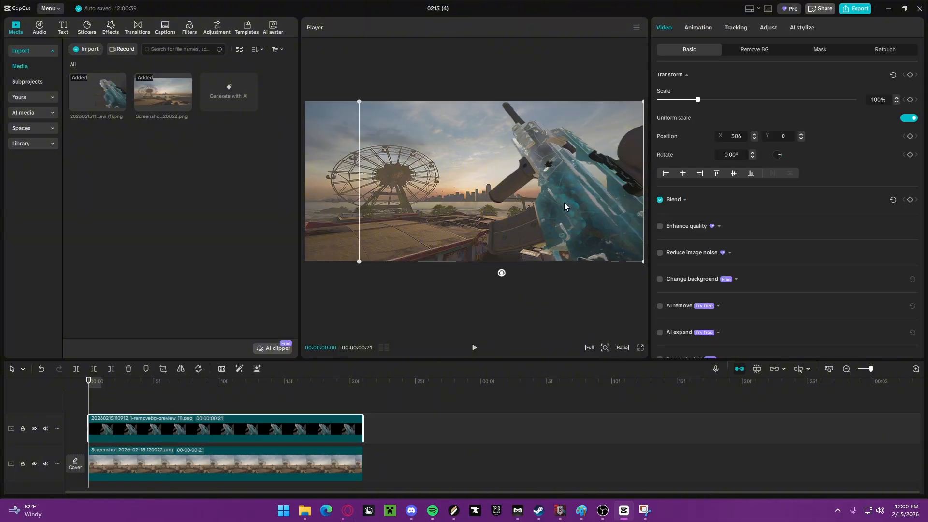
pyautogui.moveTo(359, 262); pyautogui.dragTo(378, 251)
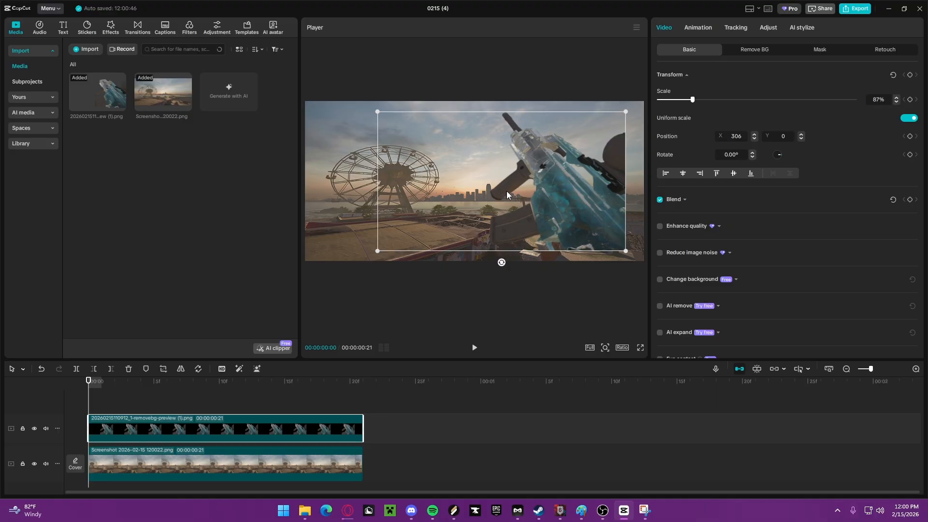
pyautogui.moveTo(511, 190); pyautogui.dragTo(529, 201)
pyautogui.click(641, 348)
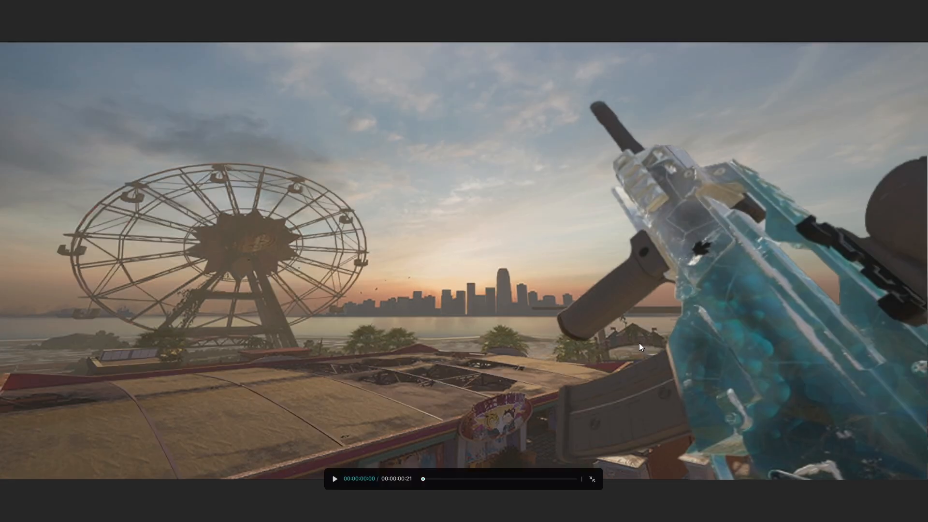
pyautogui.click(592, 480)
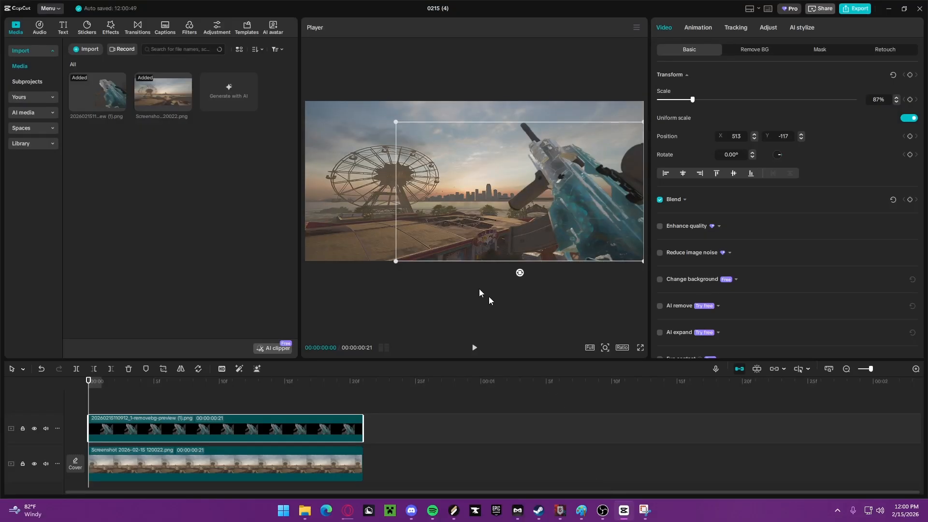
# Step: Enlarge the gun cutout to 112% and position it at X 113, Y 0 over the Ferris wheel background
pyautogui.moveTo(397, 122); pyautogui.dragTo(360, 91)
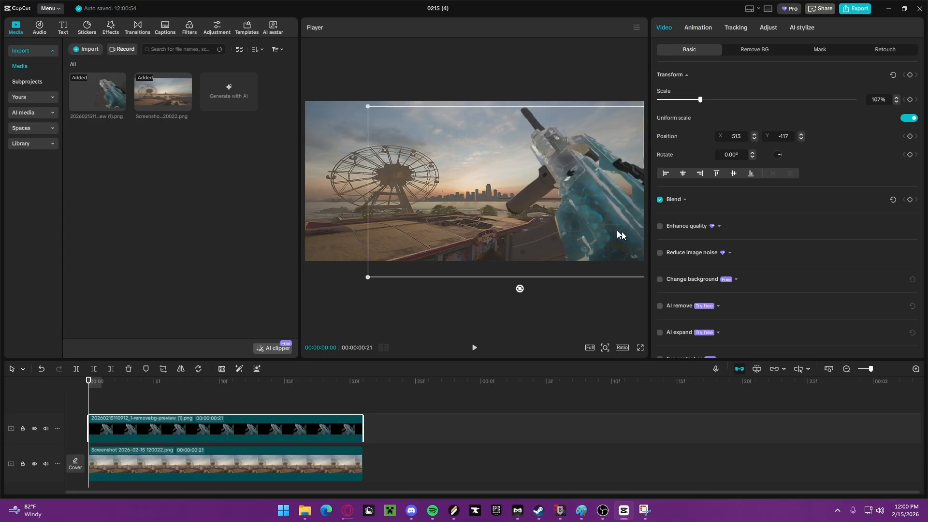
pyautogui.moveTo(622, 232); pyautogui.dragTo(568, 219)
pyautogui.click(321, 100)
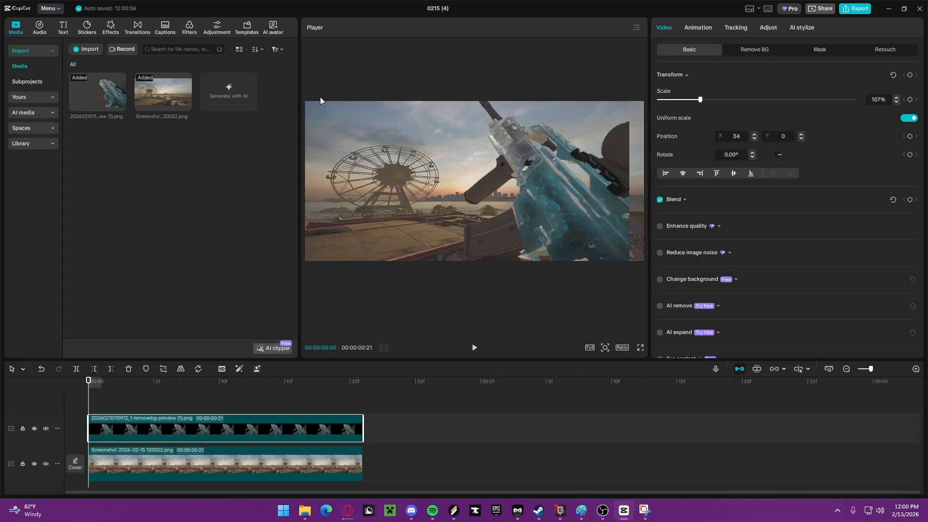
pyautogui.click(519, 163)
pyautogui.moveTo(327, 97); pyautogui.dragTo(320, 92)
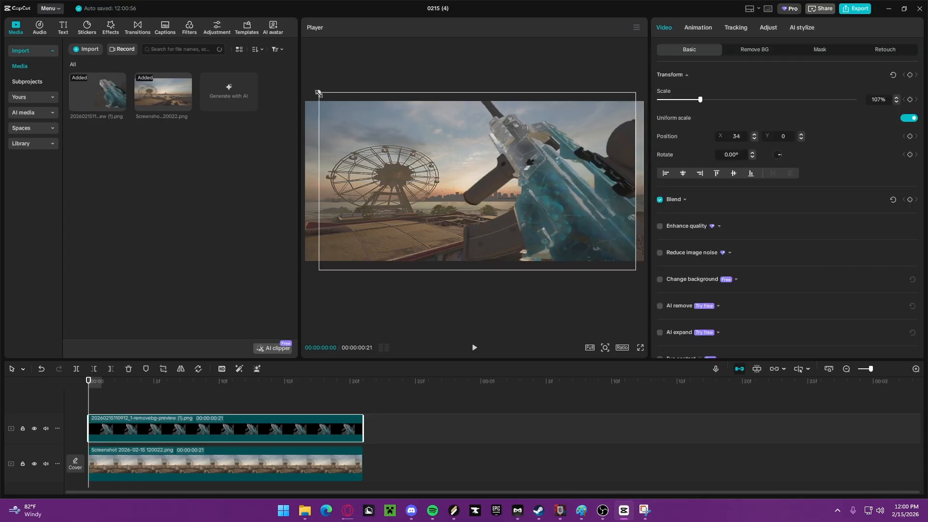
pyautogui.moveTo(509, 193); pyautogui.dragTo(540, 200)
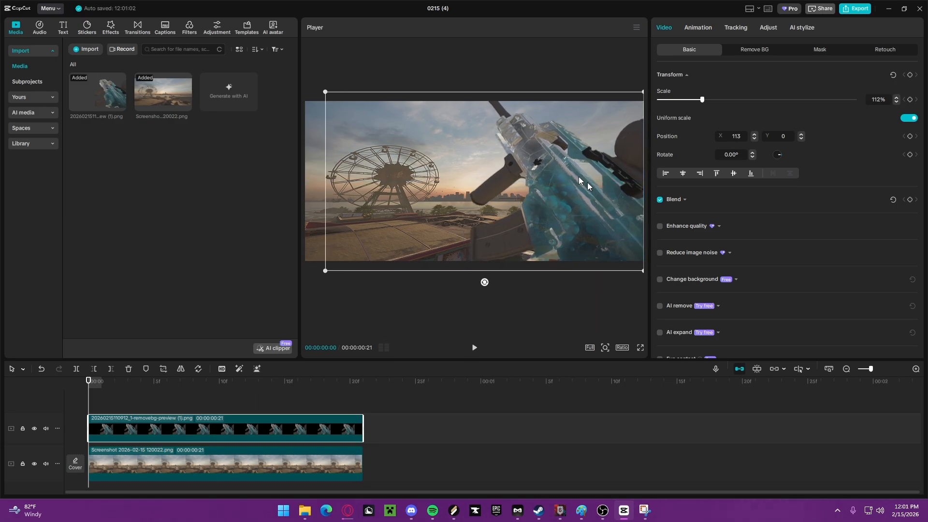
# Step: Switch to YouTube Studio, look through the channel's list of long-form videos and their thumbnails, and return to CapCut
pyautogui.click(347, 510)
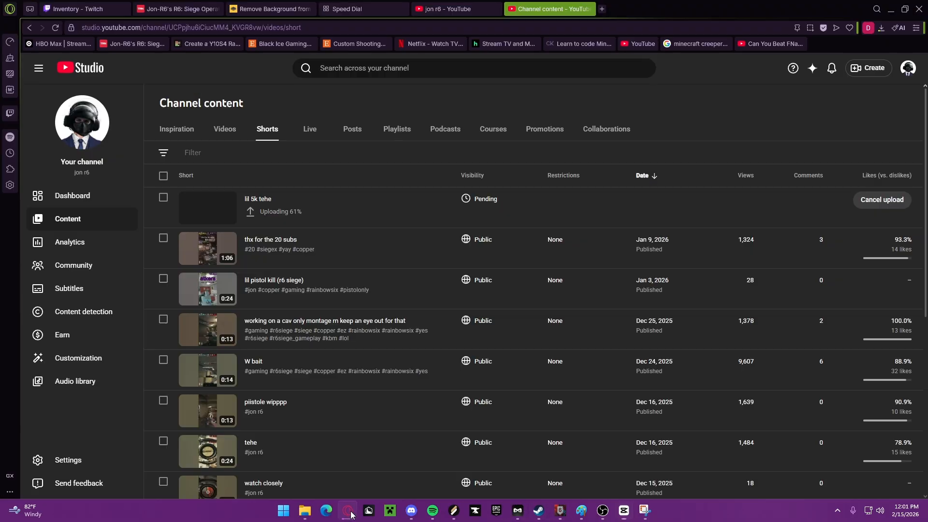
pyautogui.click(225, 133)
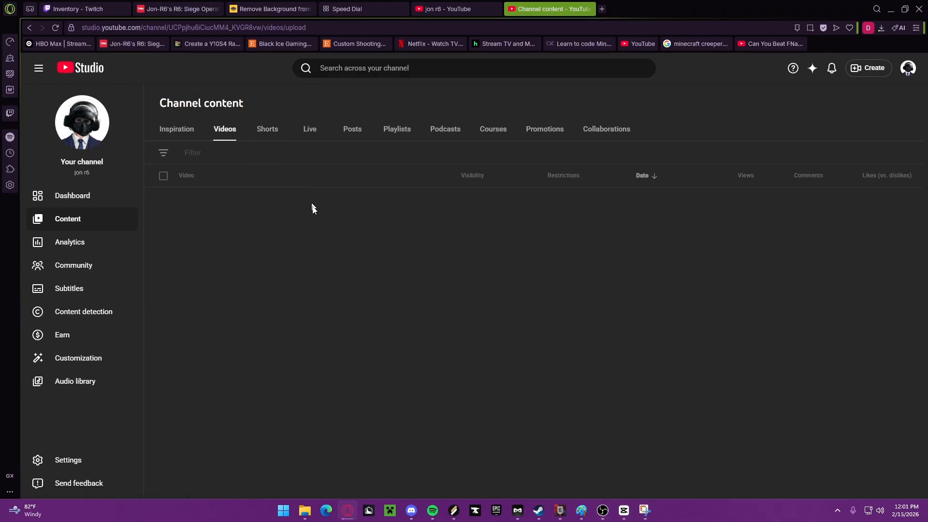
pyautogui.scroll(-2, 220, 223)
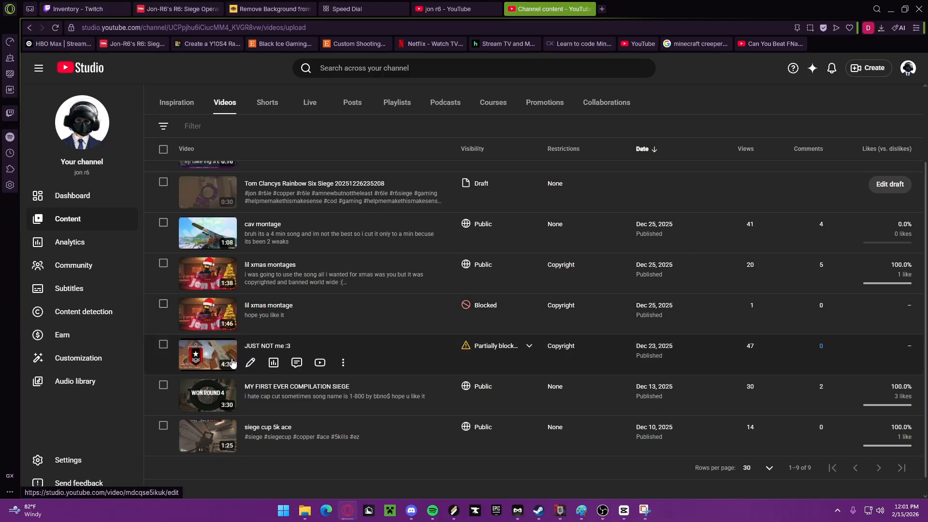
pyautogui.click(891, 8)
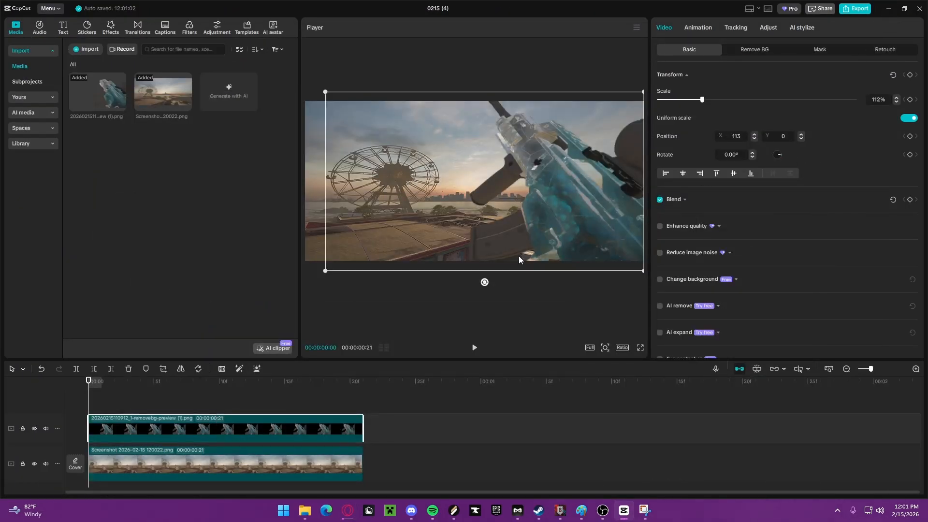
# Step: Add a custom adjustment layer between the gun cutout and the Ferris wheel screenshot, and warm the background's colors with Temp 20
pyautogui.click(511, 304)
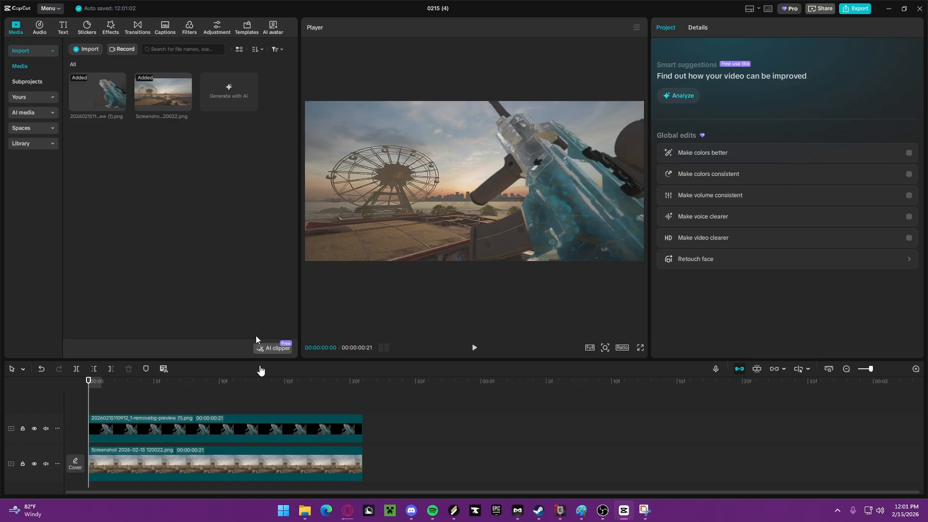
pyautogui.click(224, 418)
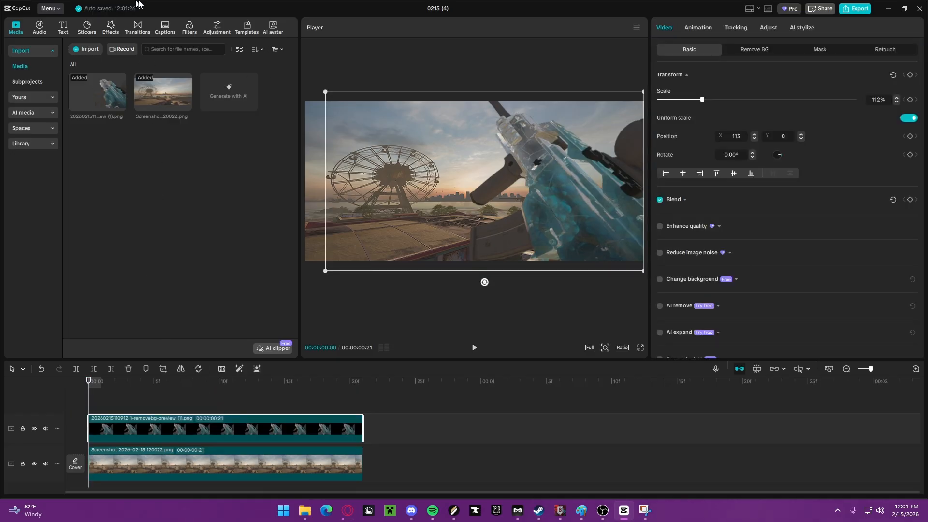
pyautogui.click(211, 29)
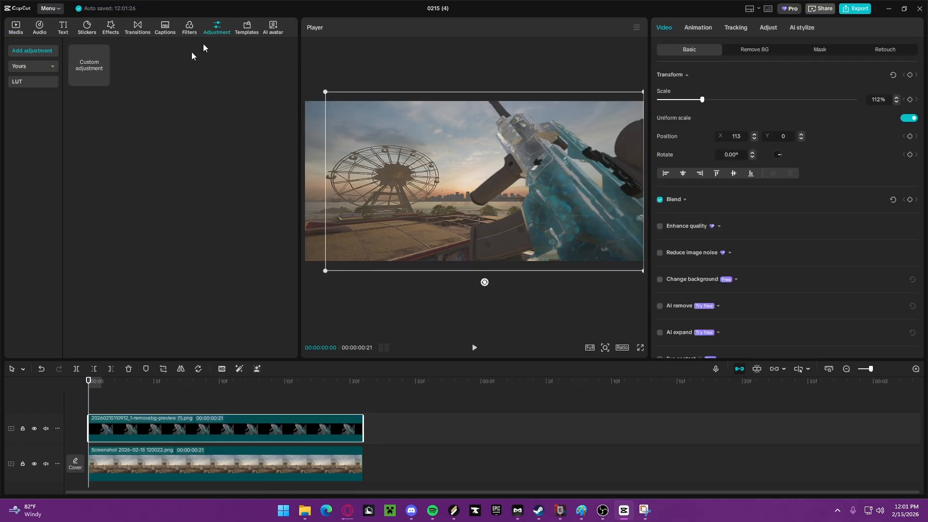
pyautogui.moveTo(89, 65); pyautogui.dragTo(82, 445)
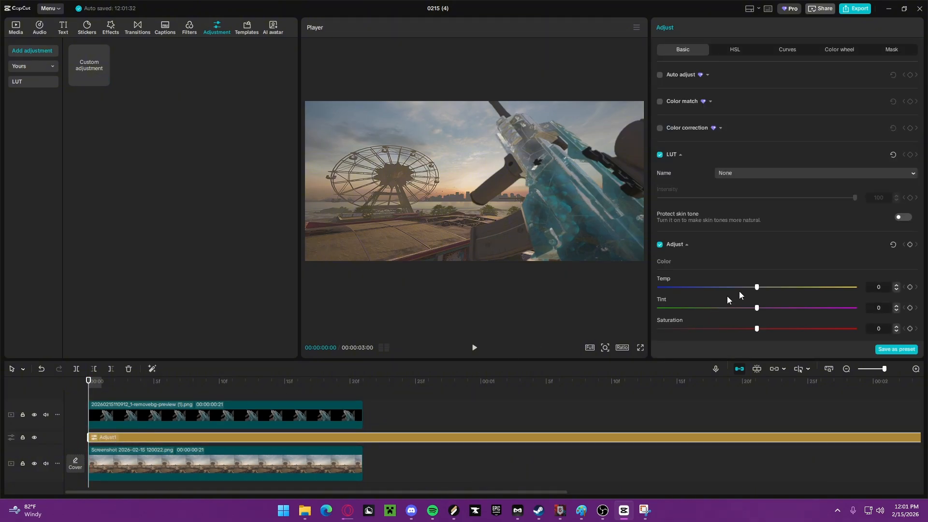
pyautogui.moveTo(759, 289); pyautogui.dragTo(796, 298)
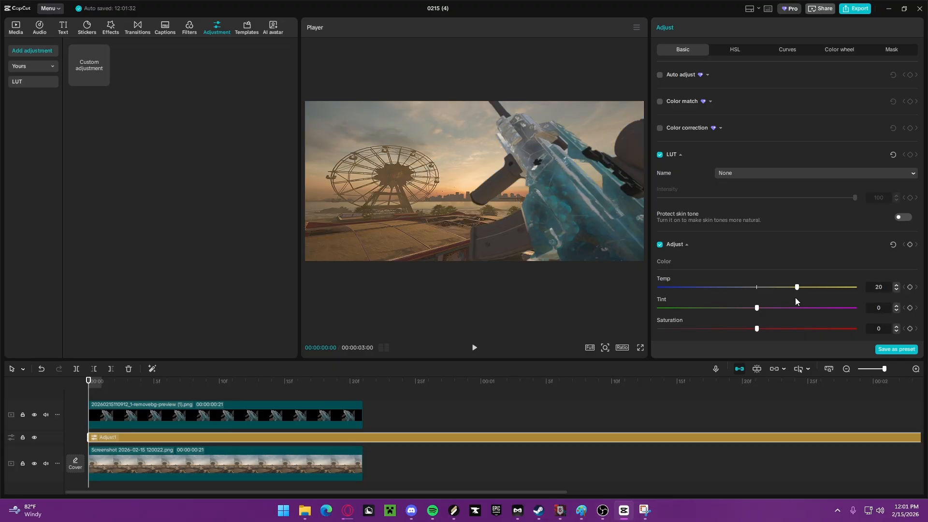
pyautogui.moveTo(710, 318); pyautogui.dragTo(770, 331)
# Step: Add a second custom adjustment layer above the gun cutout and set its Temp to -17 and Exposure to 9
pyautogui.moveTo(102, 78); pyautogui.dragTo(85, 399)
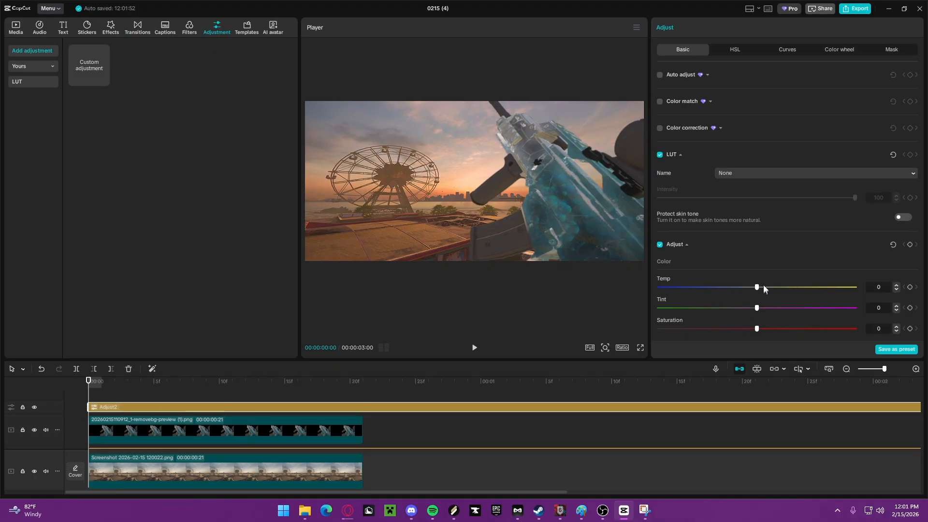
pyautogui.moveTo(757, 287); pyautogui.dragTo(721, 302)
pyautogui.scroll(-1, 773, 314)
pyautogui.moveTo(754, 323); pyautogui.dragTo(774, 318)
# Step: Set the upper adjustment layer's Contrast to 16, Highlight to 27, Whites to 6 and Blacks to -9, leaving Brilliance at 0
pyautogui.scroll(-1, 773, 320)
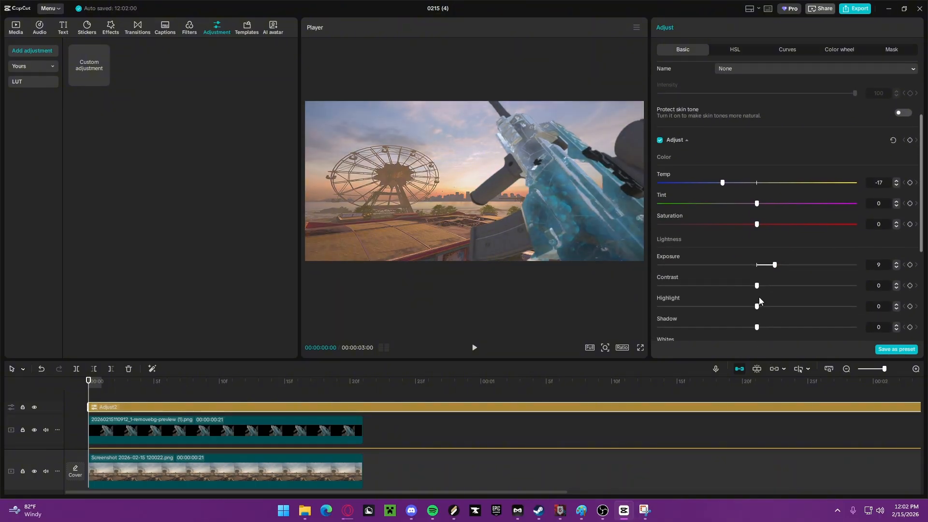
pyautogui.moveTo(757, 286); pyautogui.dragTo(808, 310)
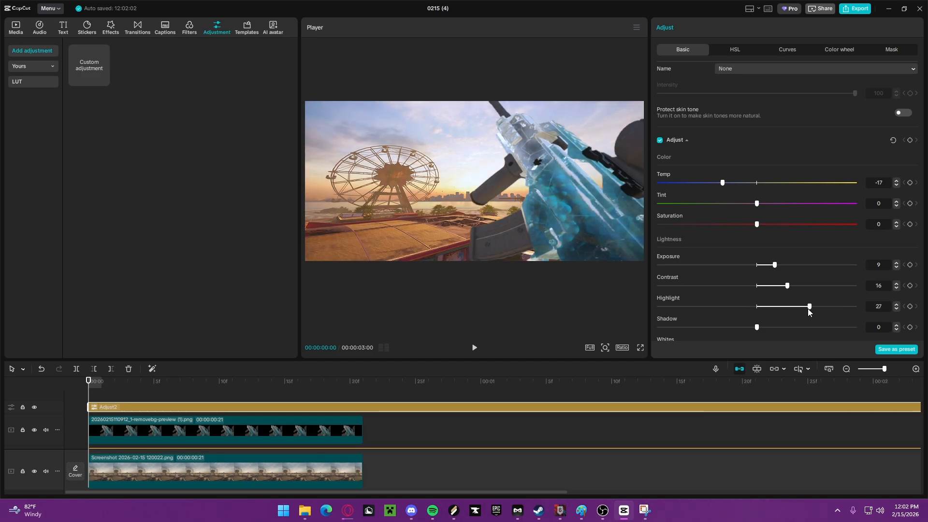
pyautogui.scroll(-1, 808, 309)
pyautogui.moveTo(757, 292); pyautogui.dragTo(775, 292)
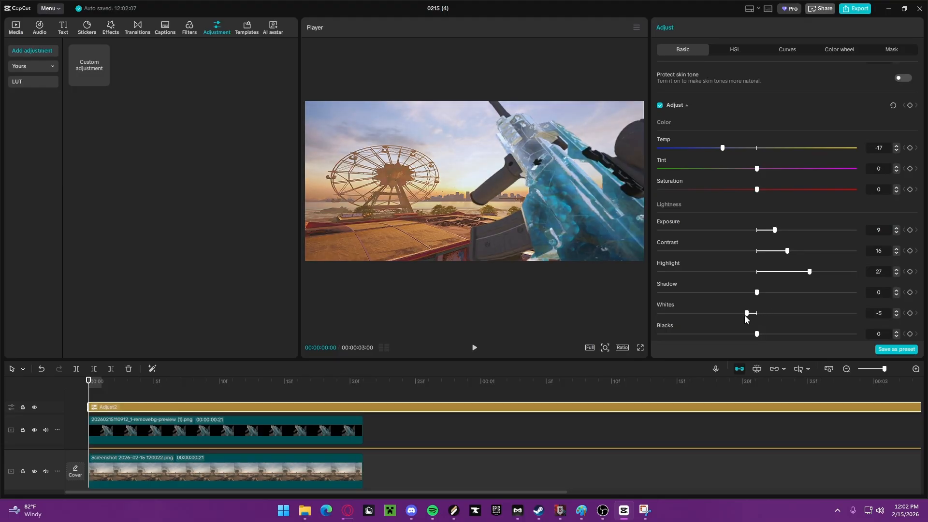
pyautogui.moveTo(757, 313); pyautogui.dragTo(764, 290)
pyautogui.scroll(-1, 765, 310)
pyautogui.scroll(-1, 764, 301)
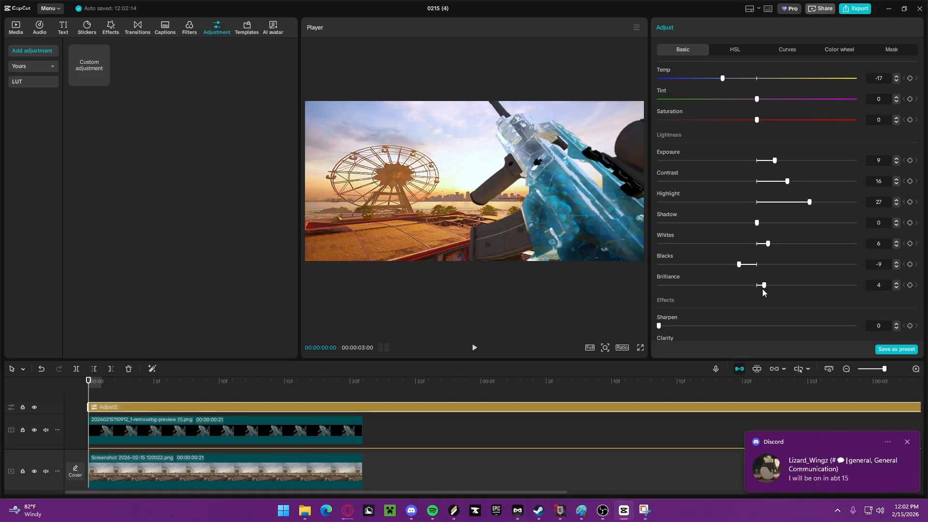
pyautogui.doubleClick(763, 291)
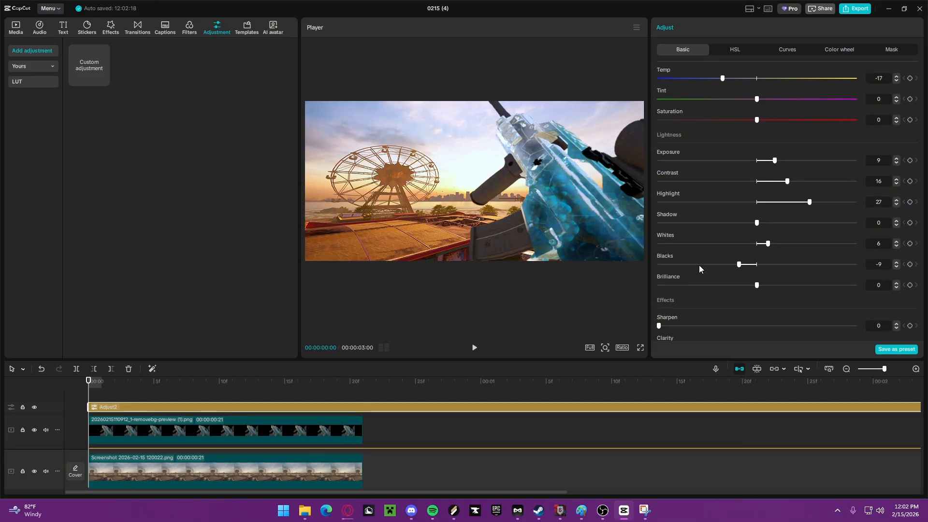
# Step: Check the composite in full-screen preview, and set the adjustment layer's exposure to 16, contrast to 17 and highlight to 7
pyautogui.scroll(2, 699, 265)
pyautogui.click(640, 347)
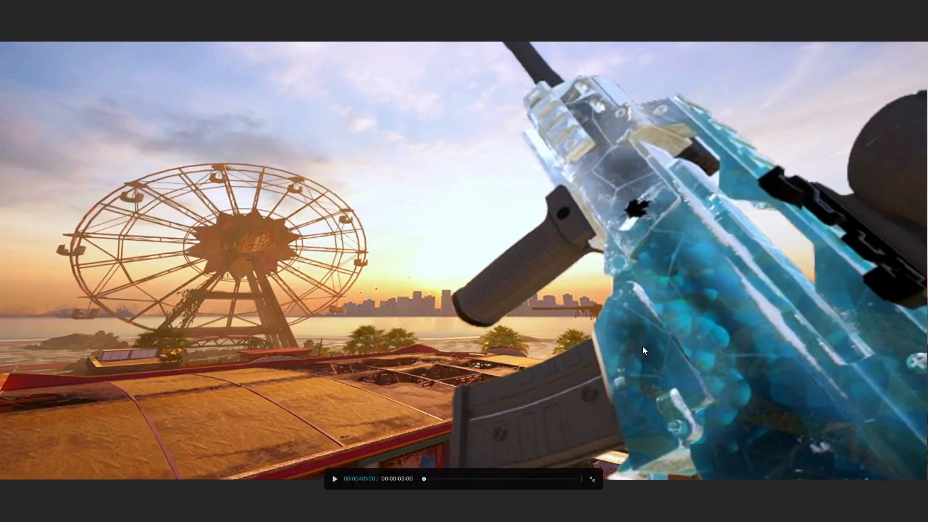
pyautogui.click(593, 479)
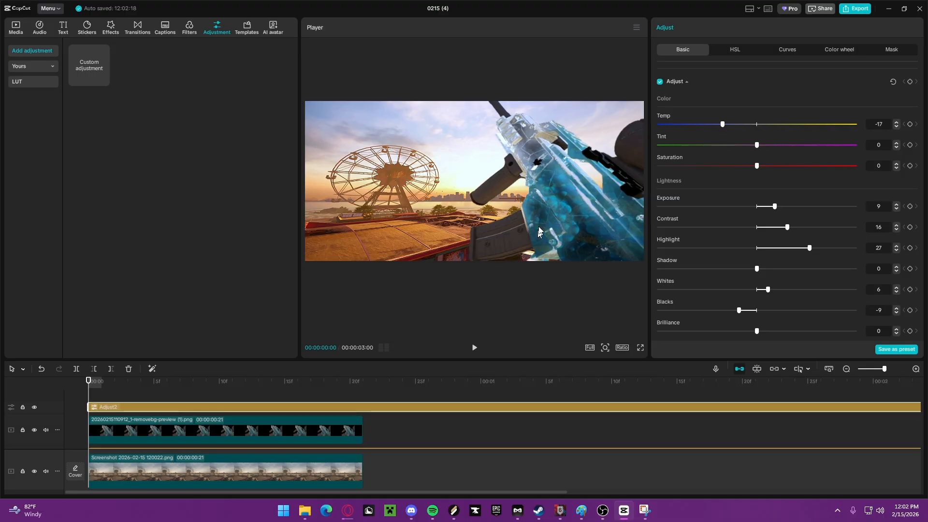
pyautogui.moveTo(812, 249); pyautogui.dragTo(741, 238)
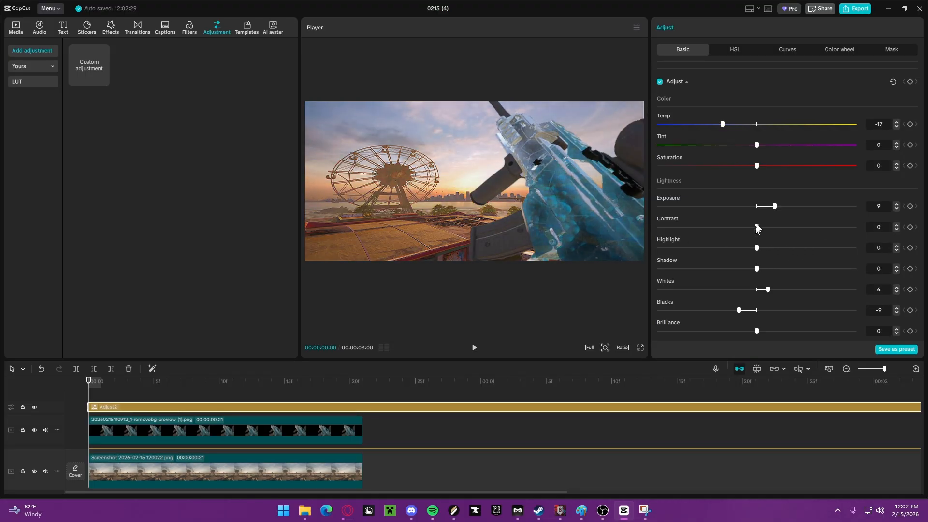
pyautogui.moveTo(773, 206); pyautogui.dragTo(759, 271)
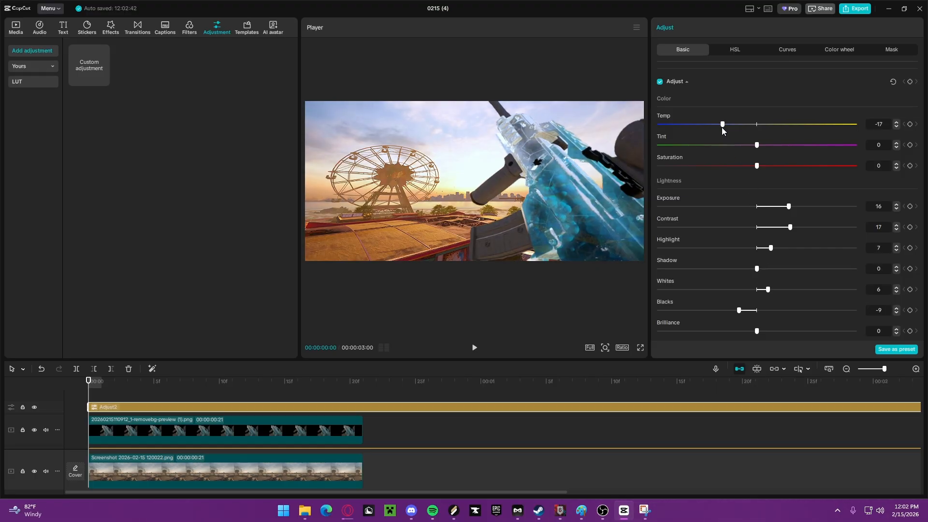
# Step: Set the adjustment layer's tint to 13 and fine-tune its temperature on the cool side
pyautogui.moveTo(722, 127); pyautogui.dragTo(729, 126)
pyautogui.moveTo(757, 166)
pyautogui.mouseDown()
pyautogui.moveTo(827, 166)
pyautogui.moveTo(789, 165)
pyautogui.moveTo(779, 147)
pyautogui.moveTo(791, 152)
pyautogui.moveTo(788, 145)
pyautogui.moveTo(756, 148)
pyautogui.mouseUp()
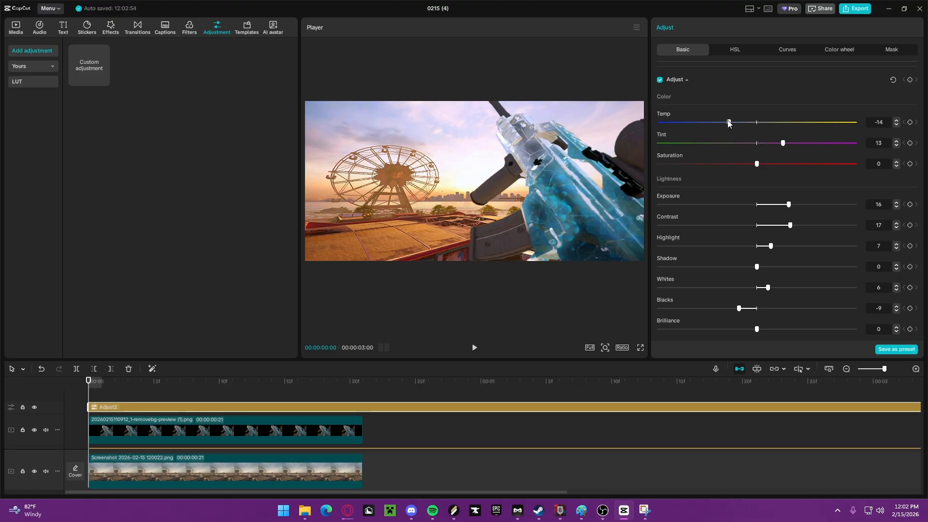
pyautogui.moveTo(706, 125); pyautogui.dragTo(707, 127)
pyautogui.click(469, 303)
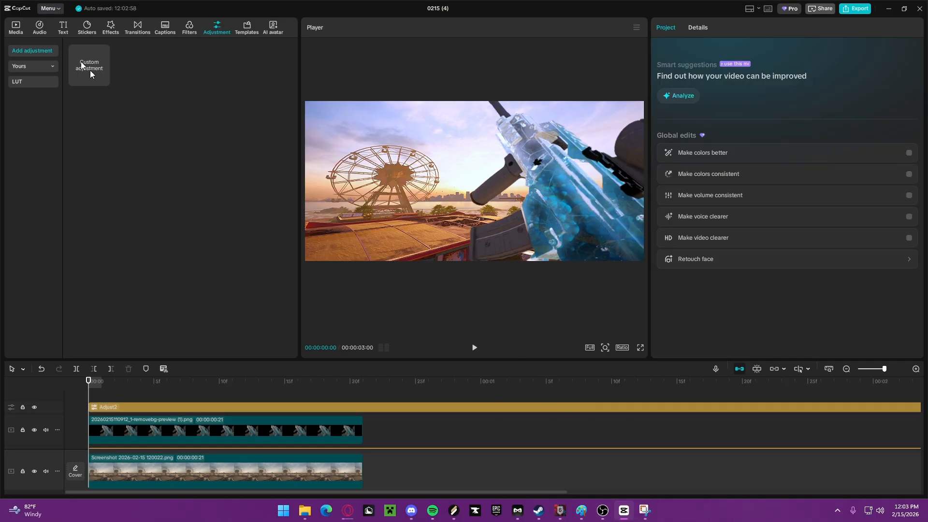
# Step: Add a default text layer at the start of the timeline and place it diagonally along the rifle
pyautogui.click(63, 28)
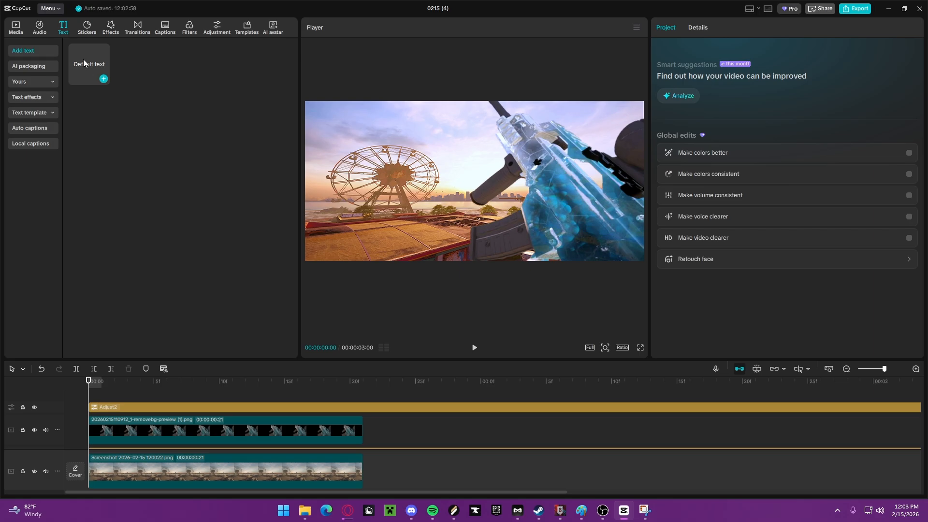
pyautogui.moveTo(83, 59); pyautogui.dragTo(80, 401)
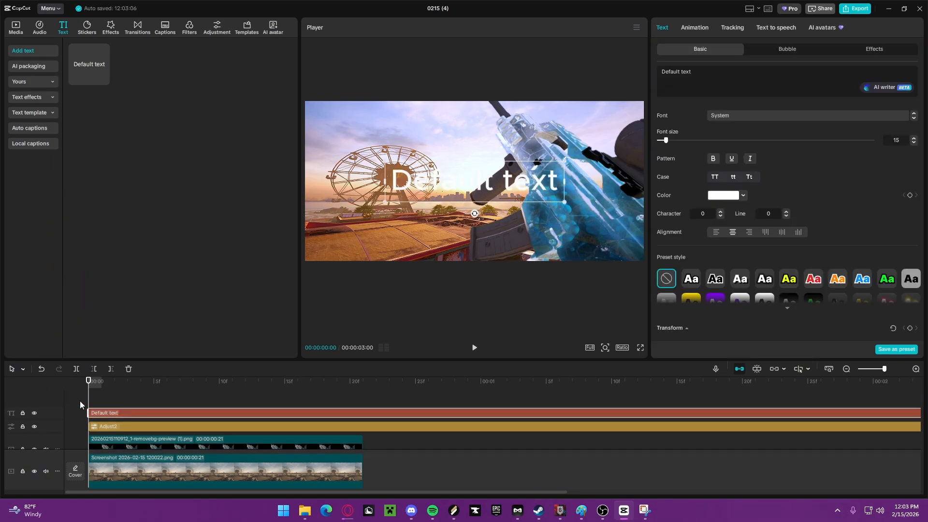
pyautogui.moveTo(481, 187); pyautogui.dragTo(569, 199)
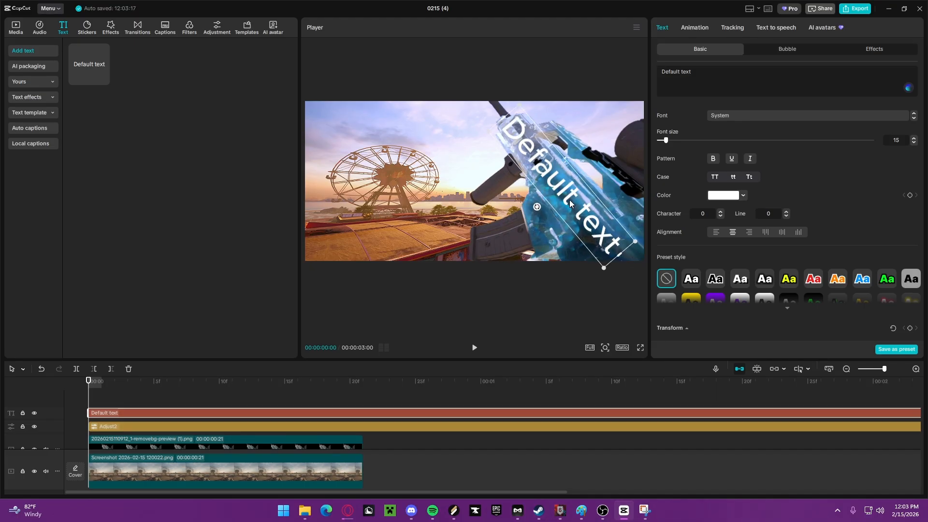
pyautogui.click(557, 283)
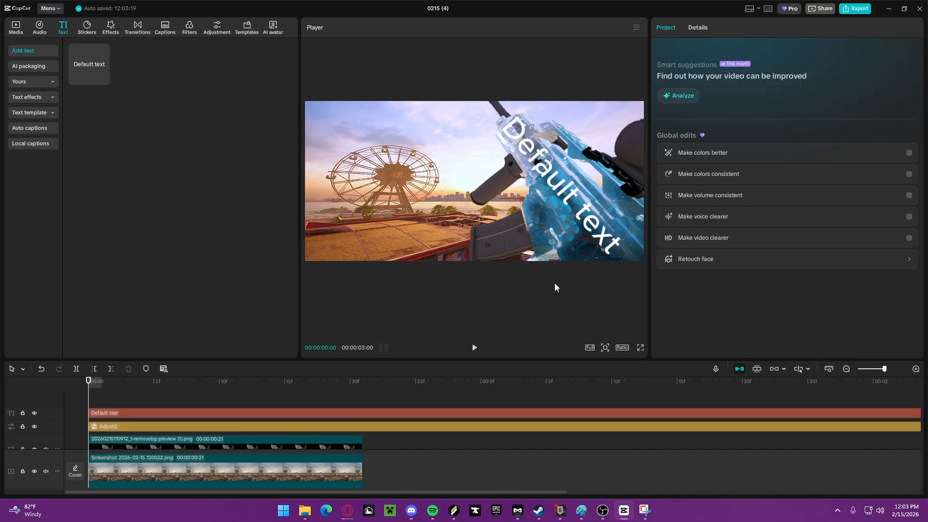
# Step: Replace the default text with the short name in capitals and move it to the rifle's front end, rotated about 59°
pyautogui.click(588, 219)
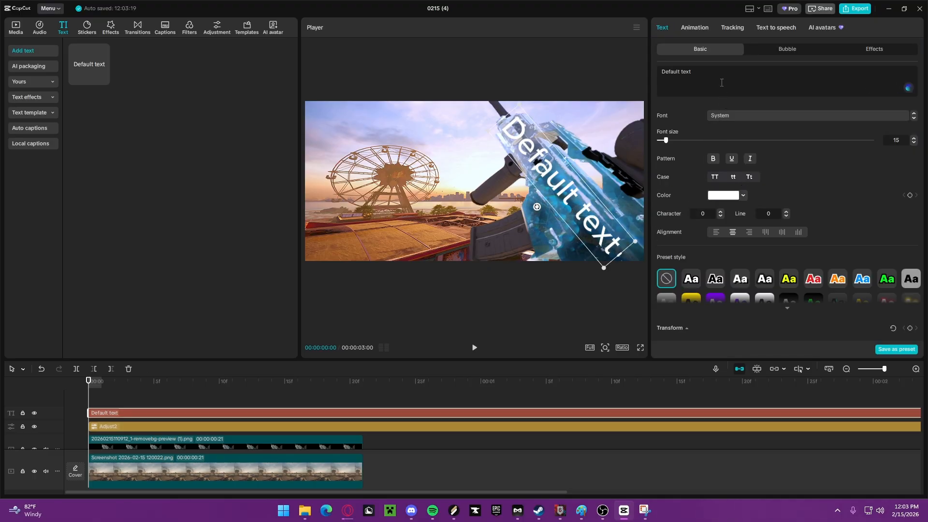
pyautogui.press('BackSpace')
pyautogui.press('BackSpace')
pyautogui.press('BackSpace')
pyautogui.press('BackSpace')
pyautogui.press('BackSpace')
pyautogui.press('BackSpace')
pyautogui.press('BackSpace')
pyautogui.press('BackSpace')
pyautogui.press('BackSpace')
pyautogui.press('BackSpace')
pyautogui.press('BackSpace')
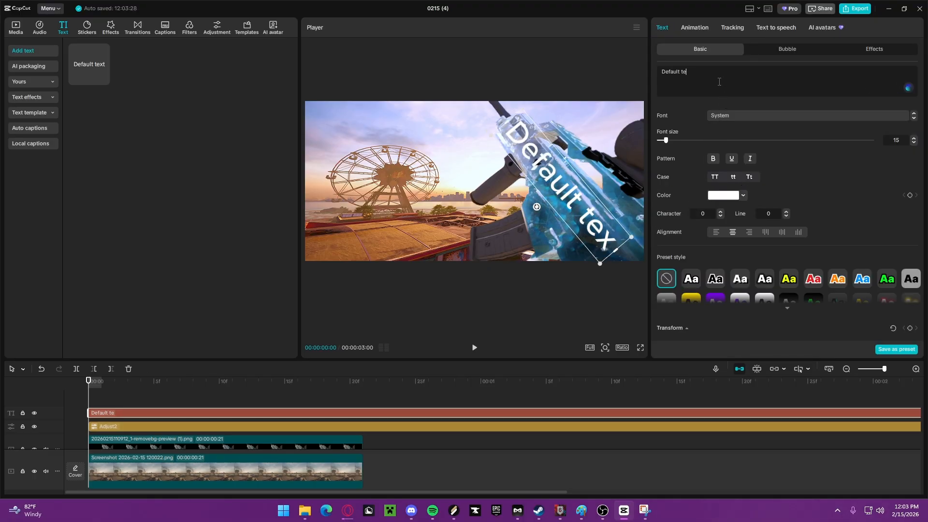
pyautogui.write('JON')
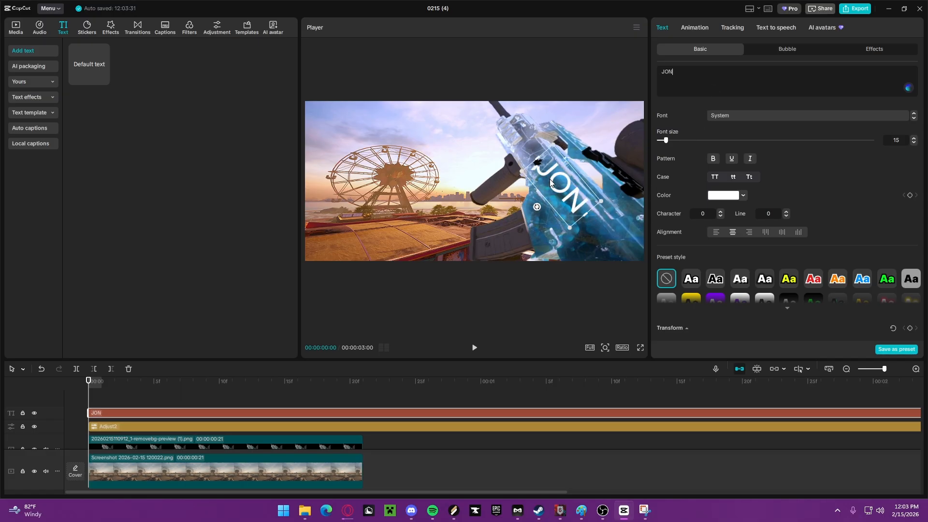
pyautogui.moveTo(550, 179); pyautogui.dragTo(501, 164)
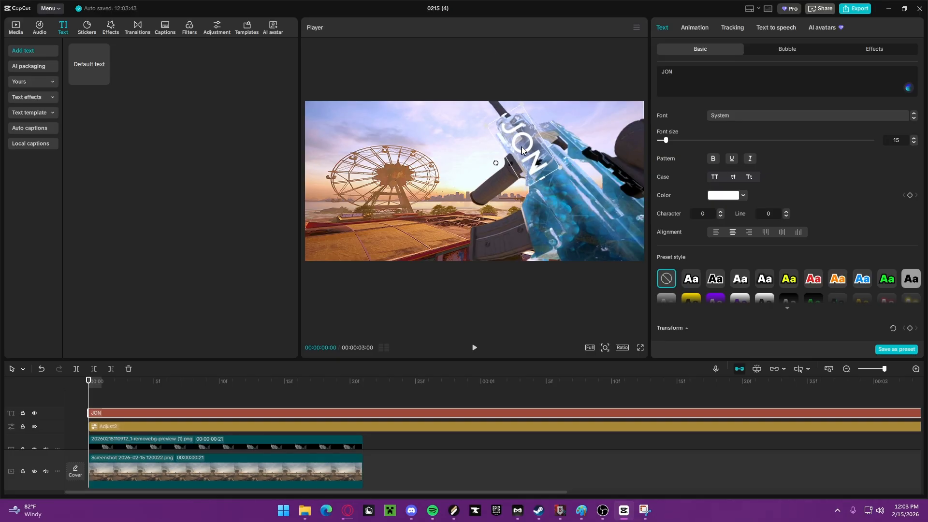
# Step: Try several preset styles on the name text and apply the white one with the pink-red glow
pyautogui.scroll(-3, 800, 242)
pyautogui.click(788, 243)
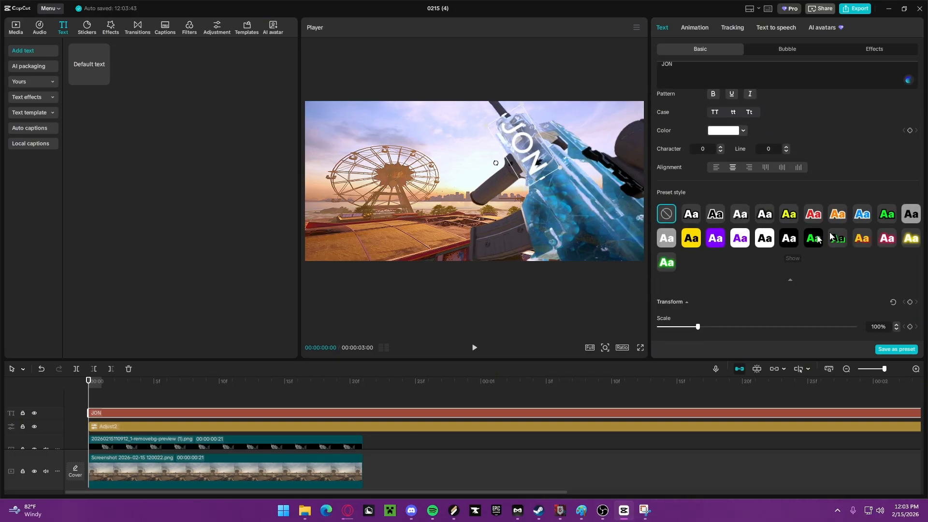
pyautogui.click(863, 218)
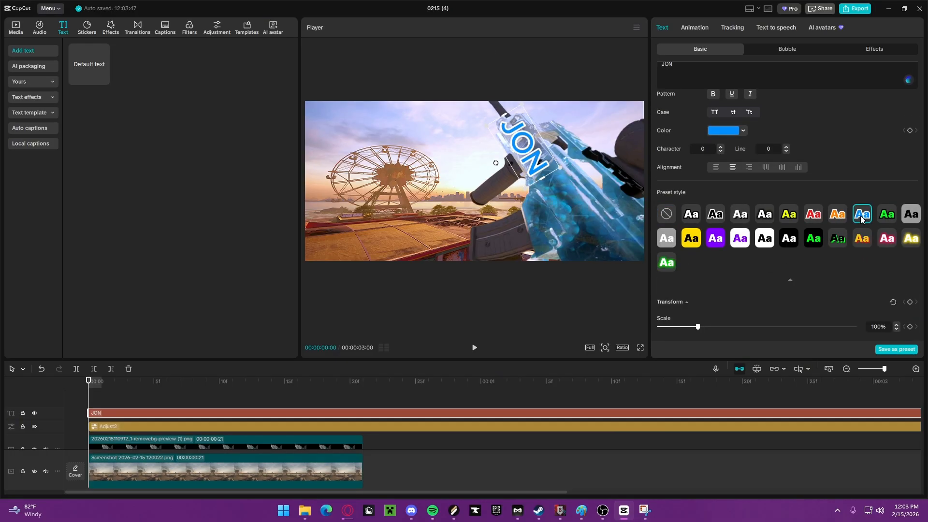
pyautogui.click(865, 240)
pyautogui.click(887, 237)
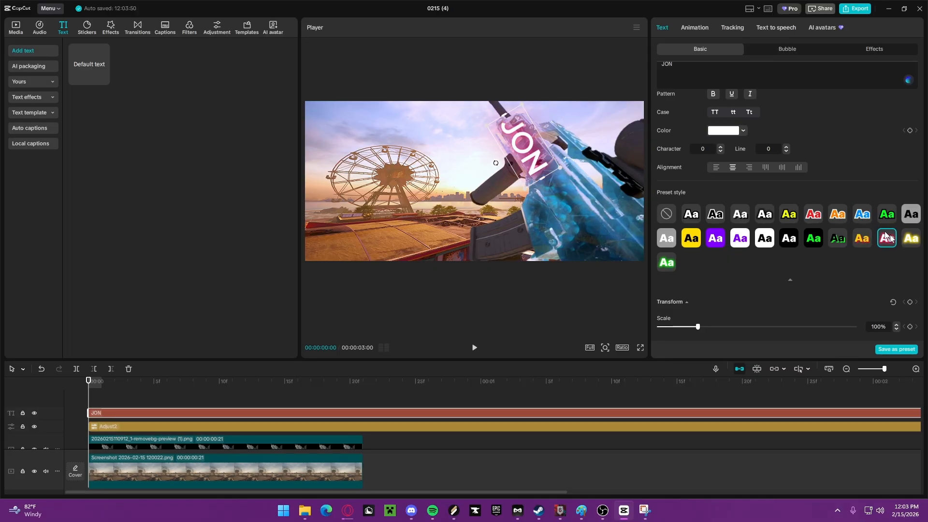
pyautogui.click(740, 132)
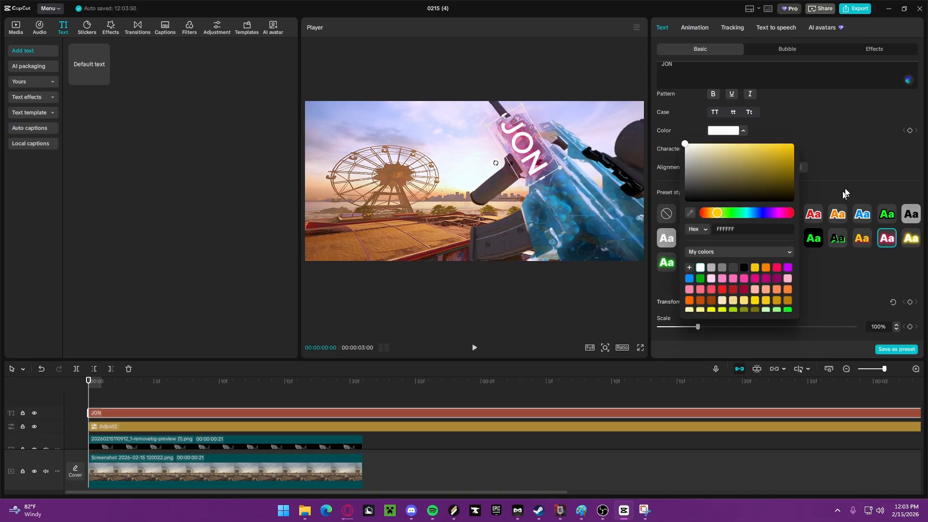
pyautogui.click(863, 175)
# Step: Change the name text's glow color to blue
pyautogui.scroll(-5, 743, 215)
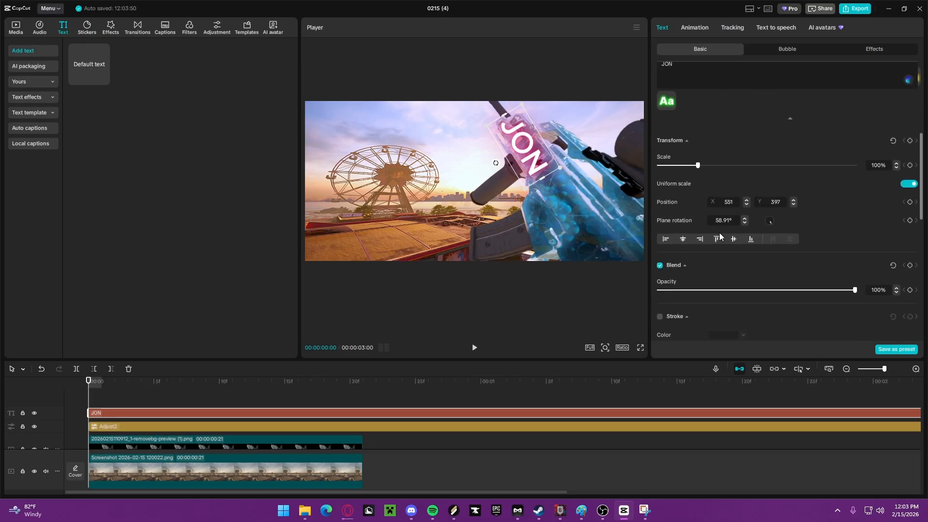
pyautogui.scroll(-4, 720, 233)
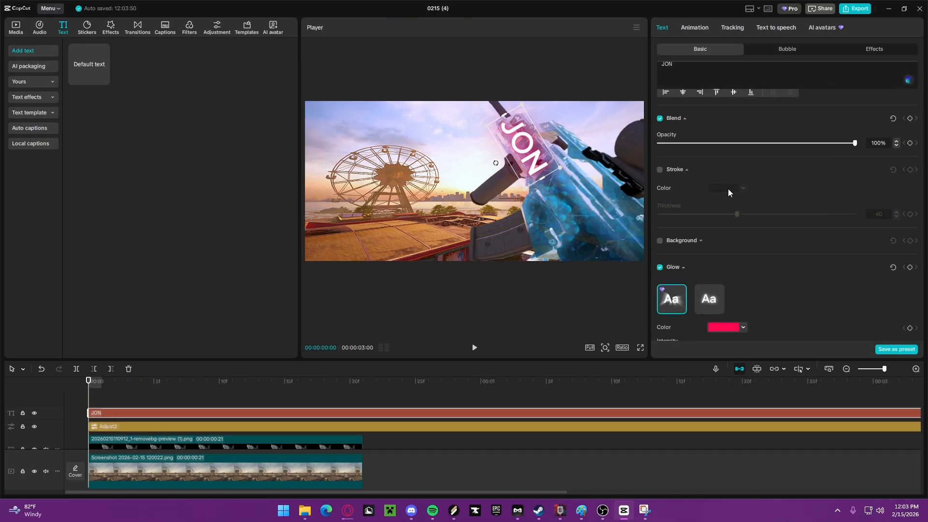
pyautogui.scroll(-2, 682, 218)
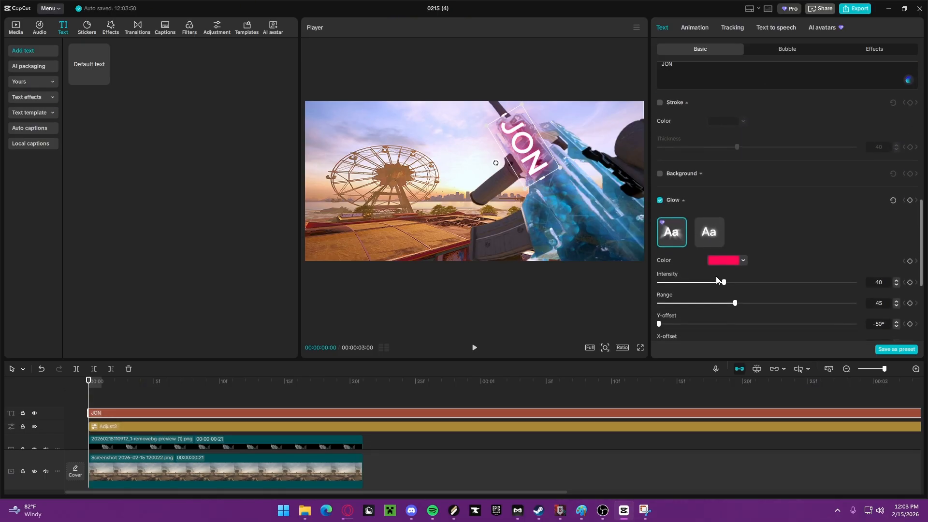
pyautogui.click(727, 258)
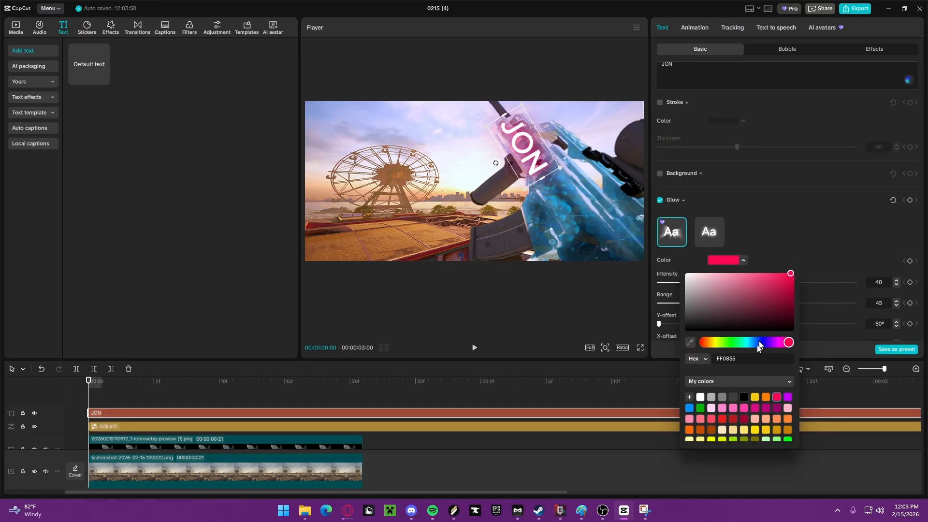
pyautogui.click(689, 407)
pyautogui.click(839, 269)
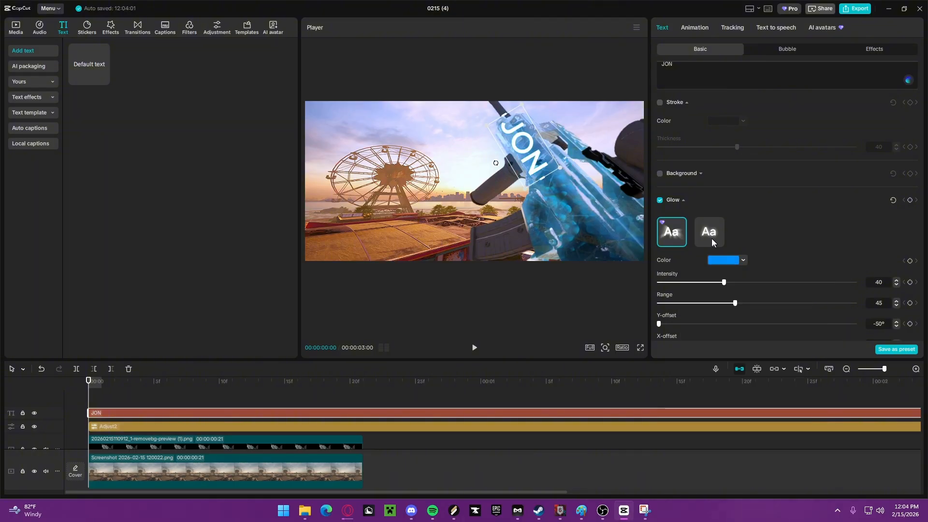
# Step: Set the text glow's intensity to 100 and its range to 92
pyautogui.moveTo(724, 282); pyautogui.dragTo(856, 283)
pyautogui.moveTo(730, 302); pyautogui.dragTo(778, 309)
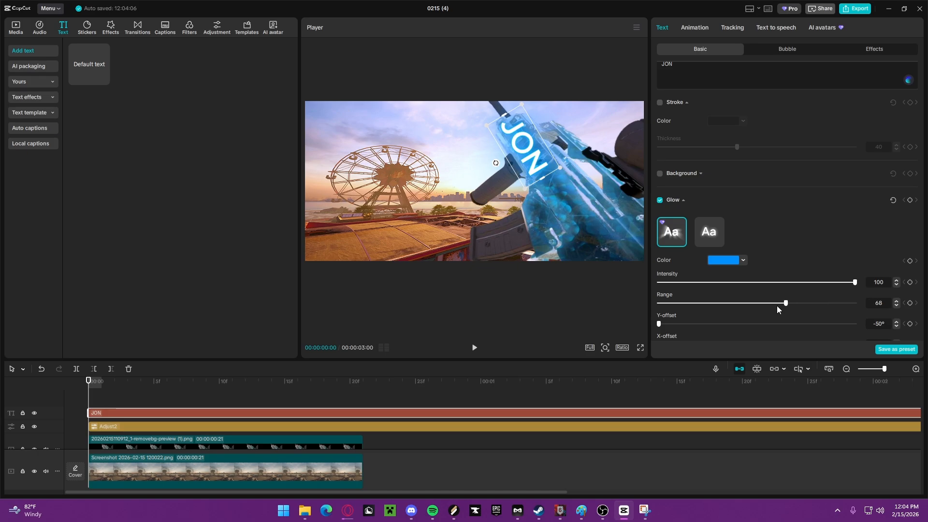
pyautogui.moveTo(842, 306); pyautogui.dragTo(839, 304)
# Step: Enable the text's shadow and curve, and set the curve strength to -32°
pyautogui.scroll(-4, 704, 309)
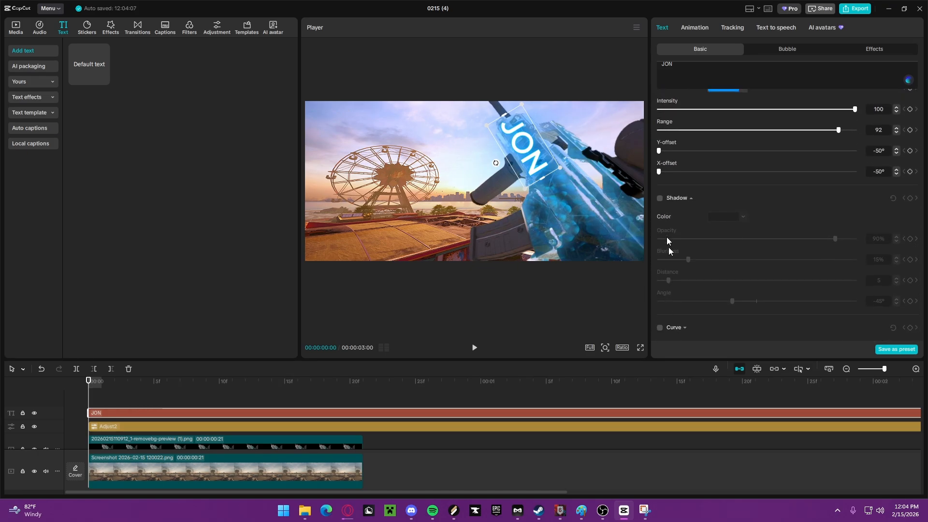
pyautogui.click(660, 328)
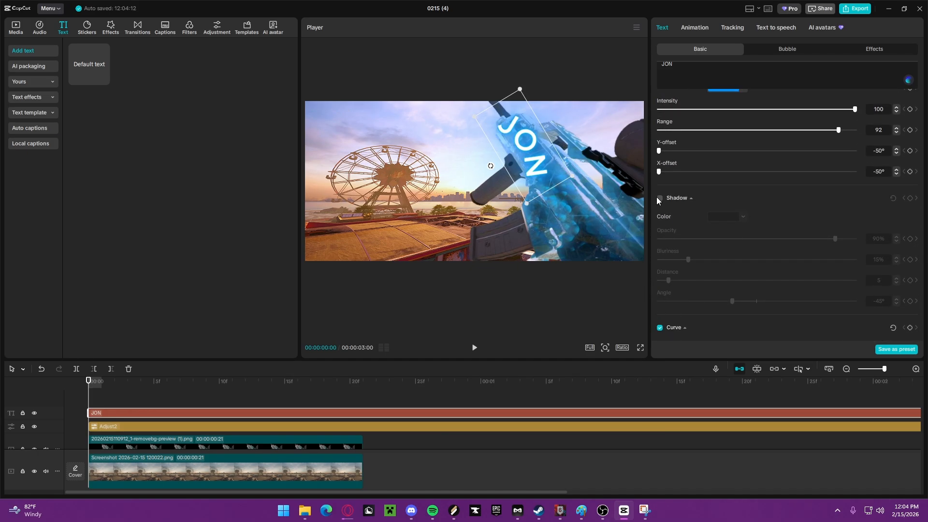
pyautogui.click(661, 199)
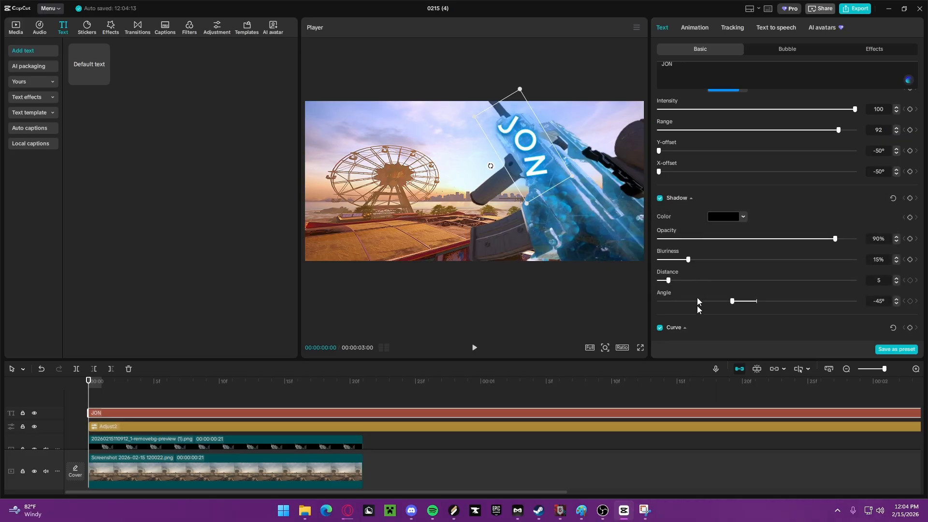
pyautogui.scroll(-3, 699, 299)
pyautogui.moveTo(777, 327); pyautogui.dragTo(747, 329)
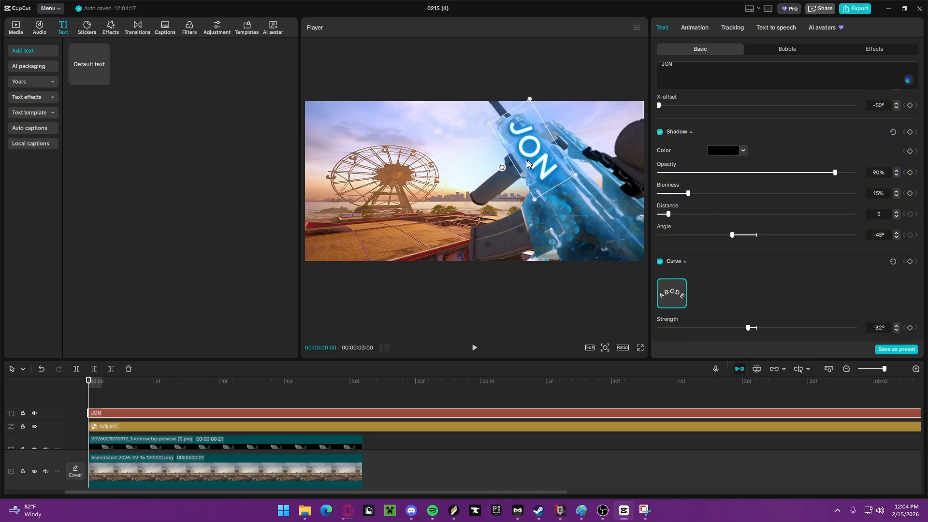
# Step: Rotate the curved name text to about 55° and reposition it on the rifle at about X 600, Y 375
pyautogui.moveTo(498, 168); pyautogui.dragTo(531, 161)
pyautogui.click(538, 169)
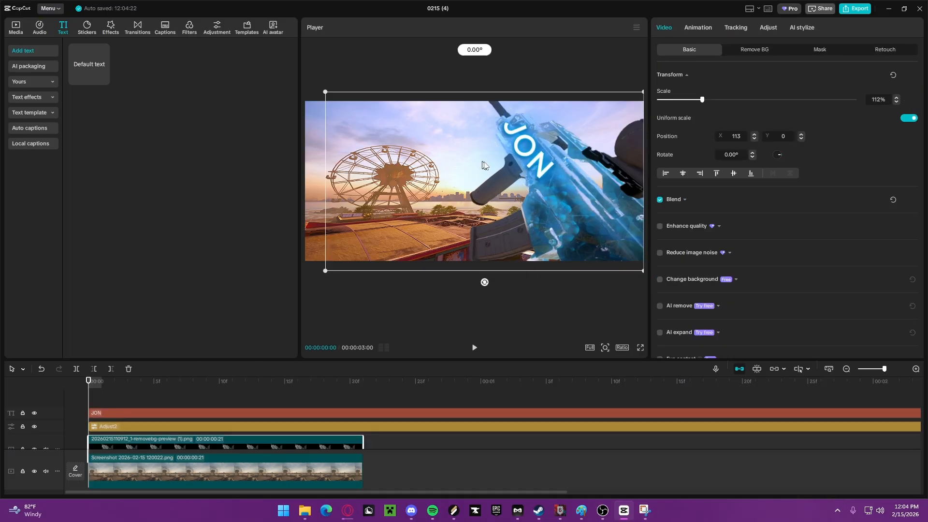
pyautogui.click(538, 168)
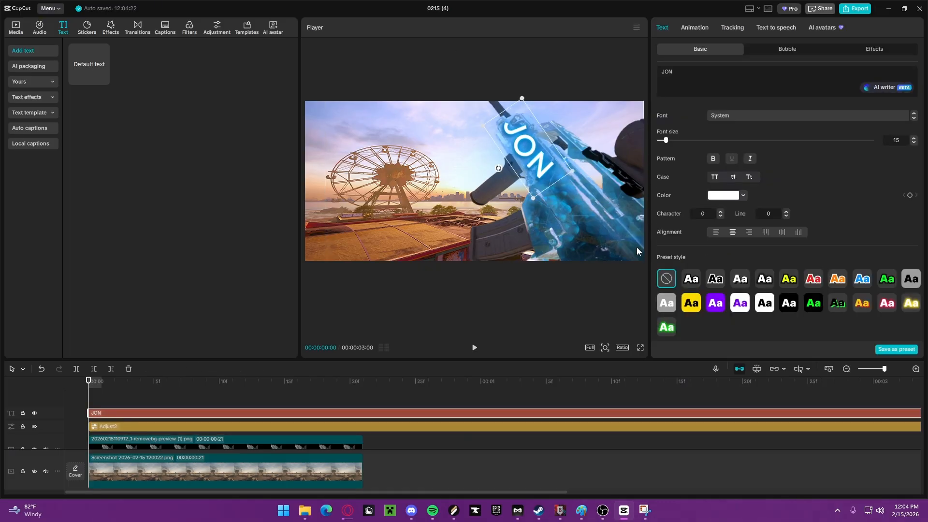
# Step: Set the text shadow's opacity to 100%, blurriness to 0%, distance to 14 and angle to -136°
pyautogui.scroll(-10, 777, 317)
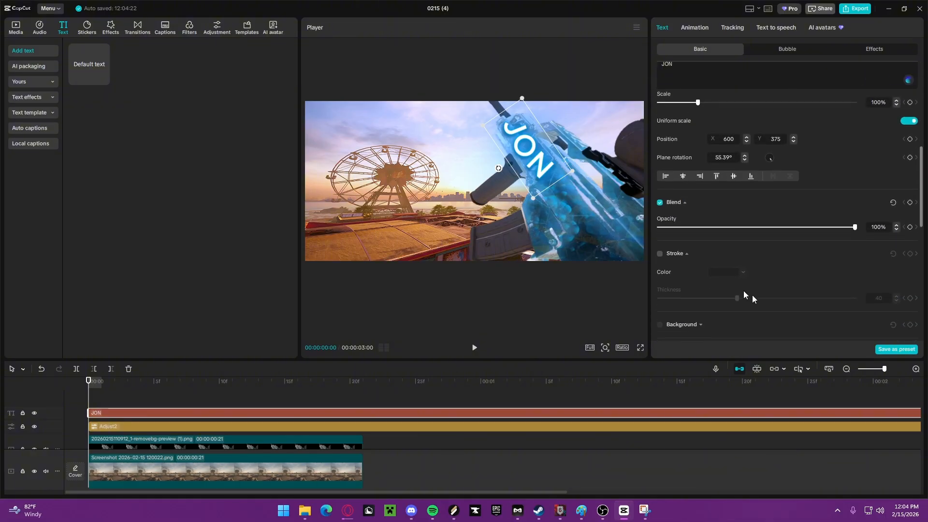
pyautogui.scroll(-5, 704, 277)
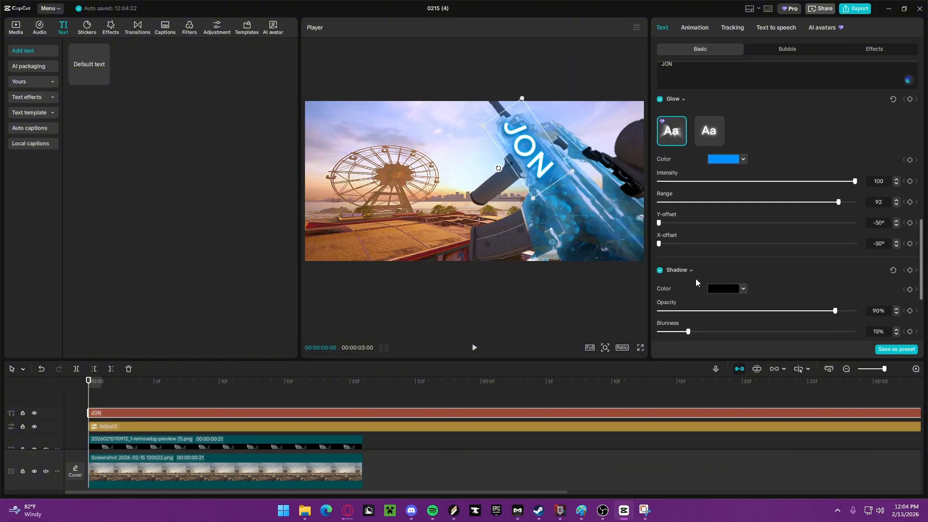
pyautogui.scroll(-3, 699, 301)
pyautogui.scroll(2, 709, 290)
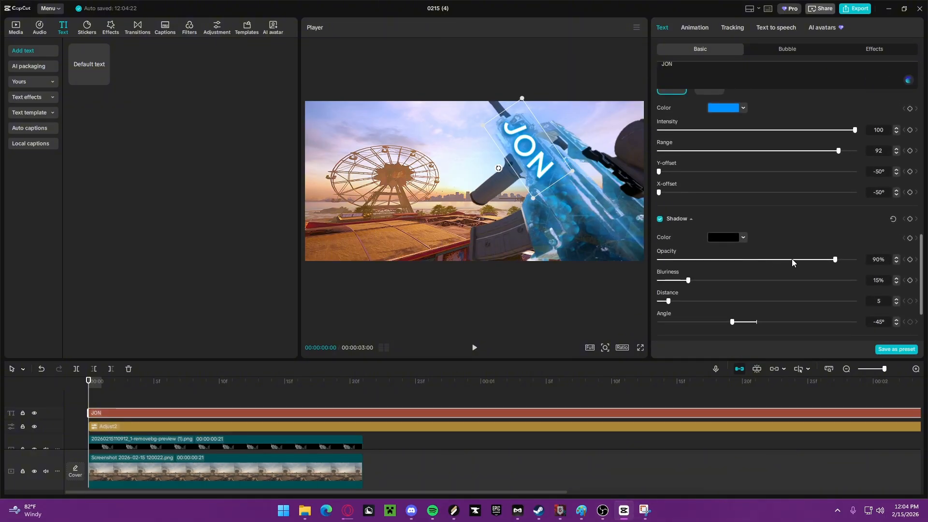
pyautogui.moveTo(792, 261); pyautogui.dragTo(923, 275)
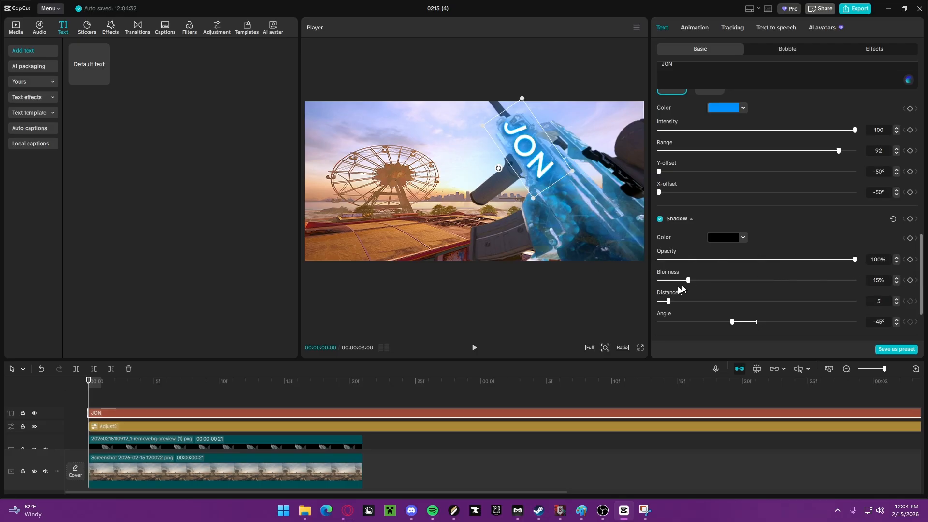
pyautogui.moveTo(689, 281)
pyautogui.mouseDown()
pyautogui.moveTo(702, 283)
pyautogui.moveTo(626, 290)
pyautogui.moveTo(785, 333)
pyautogui.moveTo(750, 343)
pyautogui.moveTo(705, 319)
pyautogui.moveTo(688, 279)
pyautogui.moveTo(683, 291)
pyautogui.mouseUp()
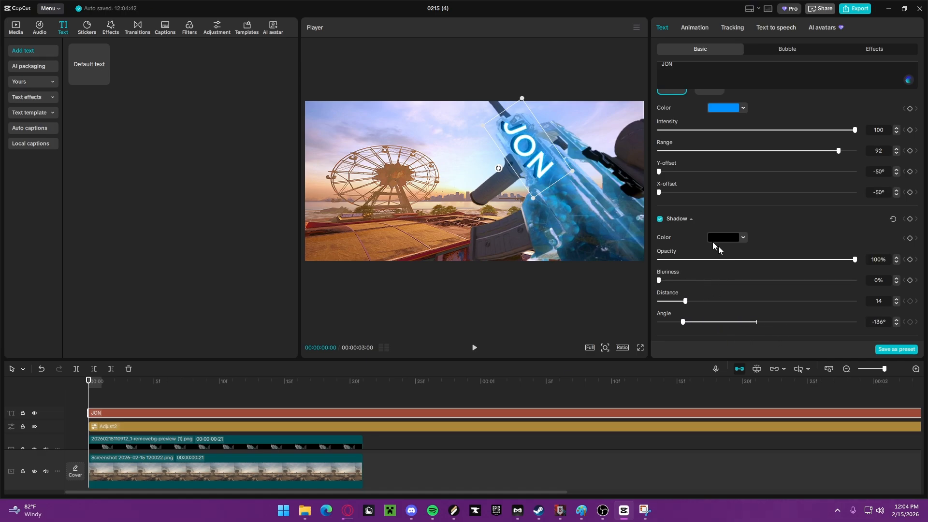
# Step: Turn the name text's shadow off and on again, and set its opacity to 100%, blurriness to 21%, distance to 9 and angle to 28°
pyautogui.click(660, 219)
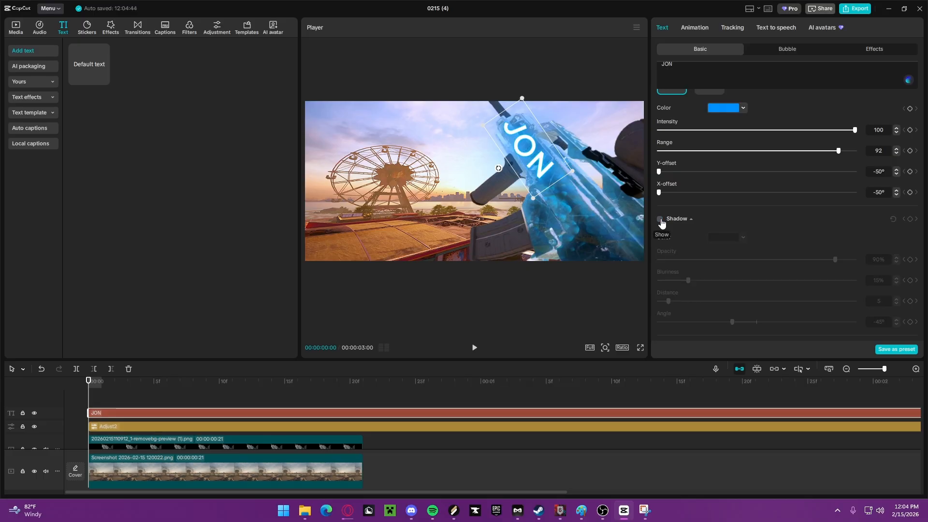
pyautogui.scroll(-2, 698, 227)
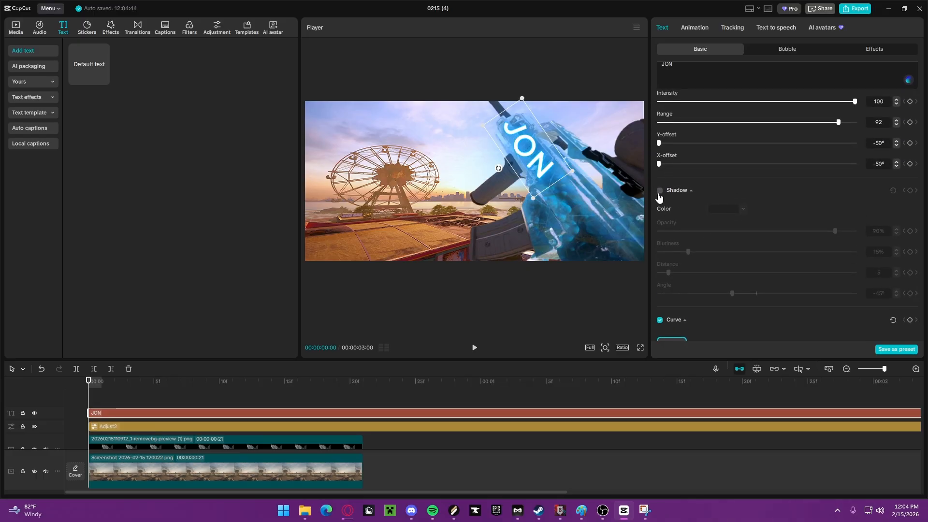
pyautogui.click(660, 191)
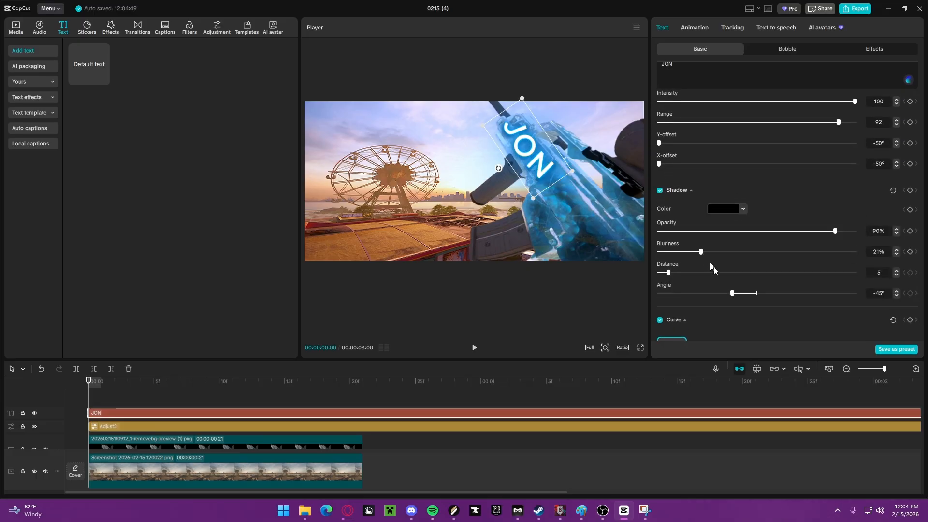
pyautogui.moveTo(734, 293); pyautogui.dragTo(772, 295)
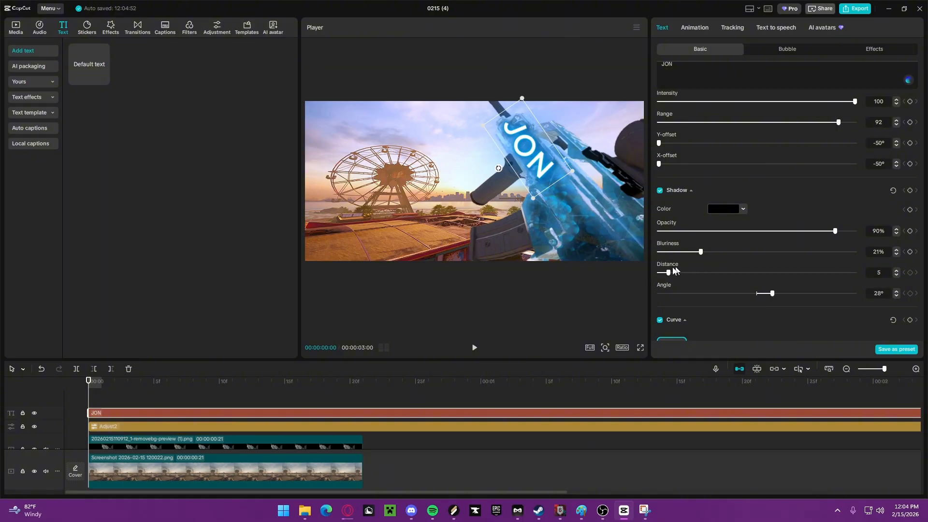
pyautogui.moveTo(669, 274)
pyautogui.mouseDown()
pyautogui.moveTo(754, 273)
pyautogui.moveTo(632, 281)
pyautogui.moveTo(684, 280)
pyautogui.moveTo(675, 279)
pyautogui.mouseUp()
pyautogui.scroll(-3, 709, 271)
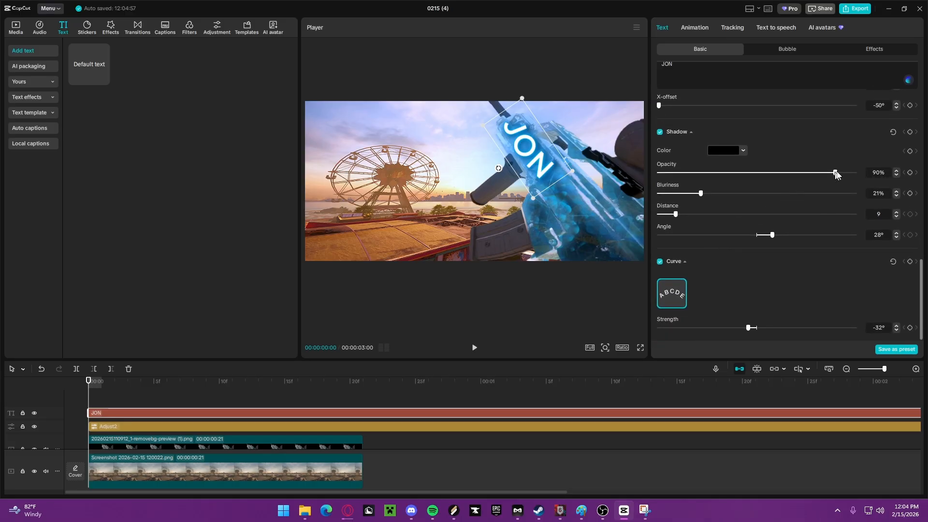
pyautogui.scroll(1, 841, 182)
pyautogui.moveTo(841, 181); pyautogui.dragTo(892, 203)
pyautogui.scroll(-1, 847, 216)
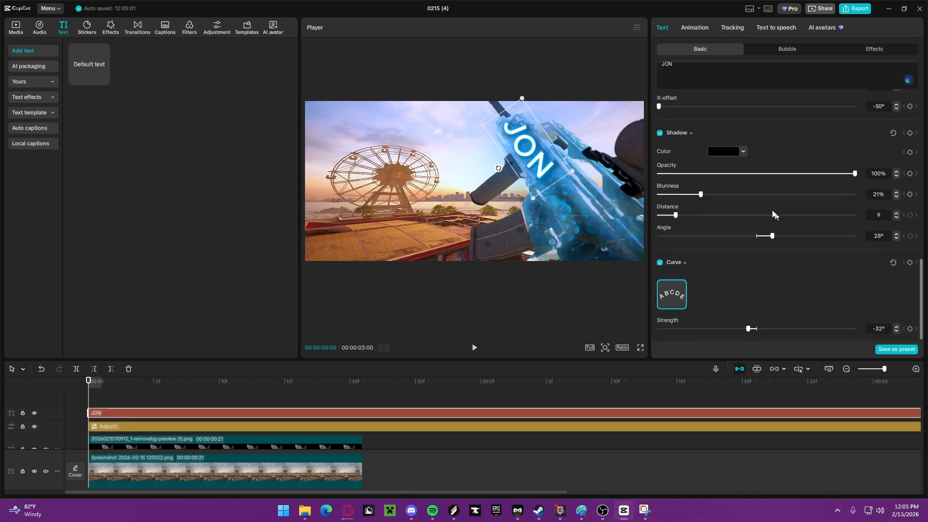
# Step: Undo the accidental change to the name text and move it slightly along the rifle to about X 635, Y 343
pyautogui.click(547, 280)
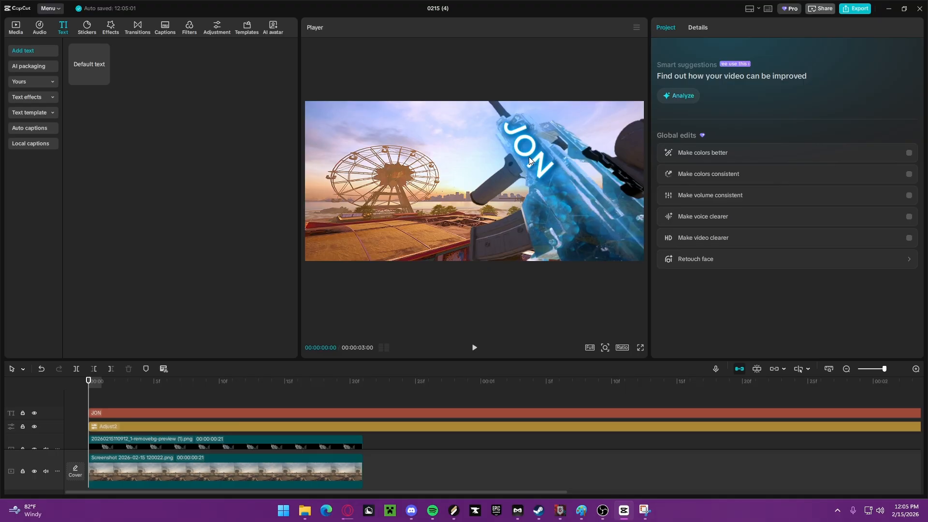
pyautogui.click(540, 162)
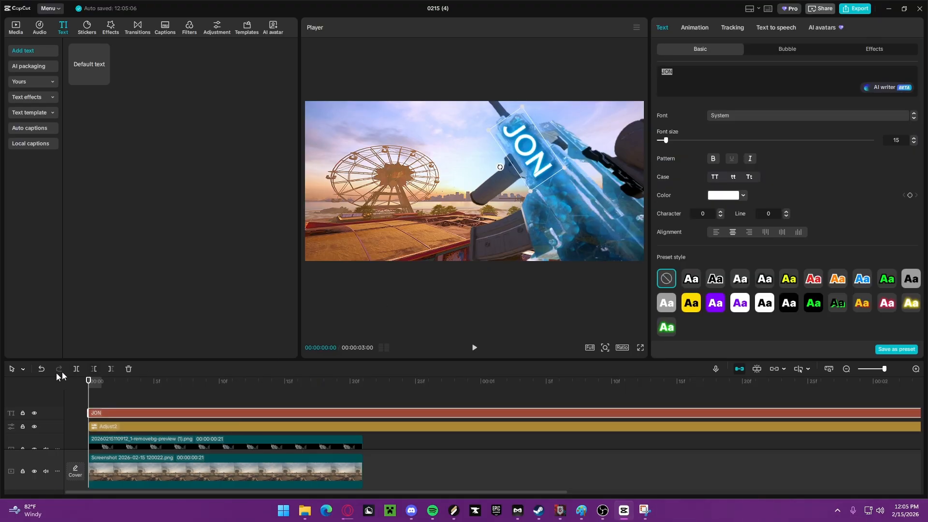
pyautogui.click(41, 369)
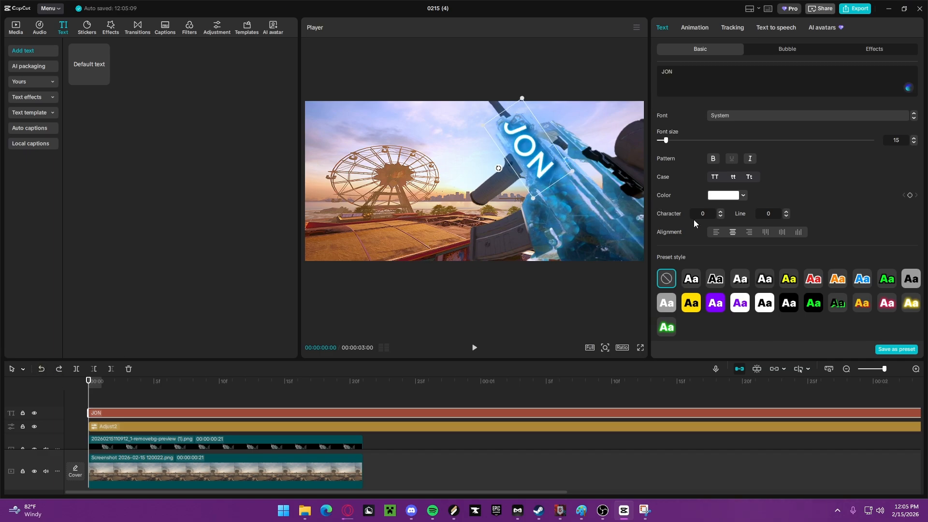
pyautogui.scroll(-2, 694, 220)
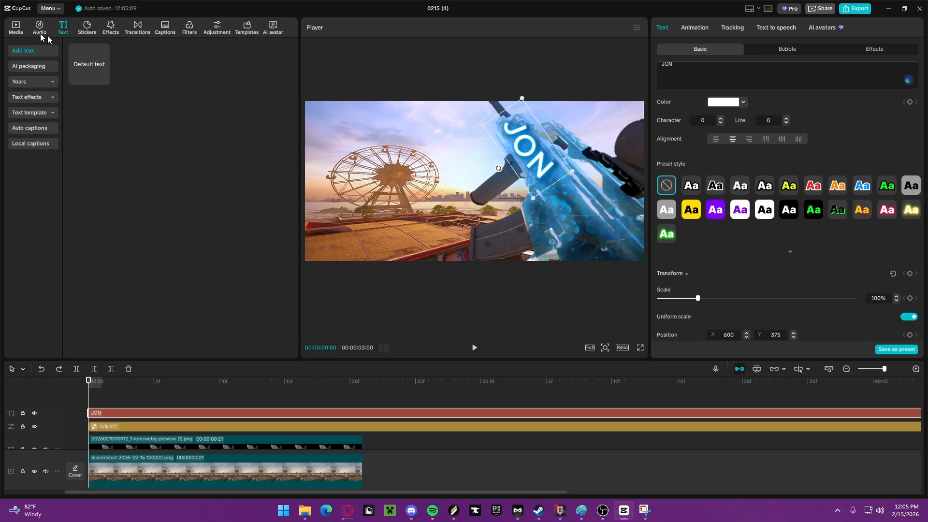
pyautogui.moveTo(524, 156); pyautogui.dragTo(528, 158)
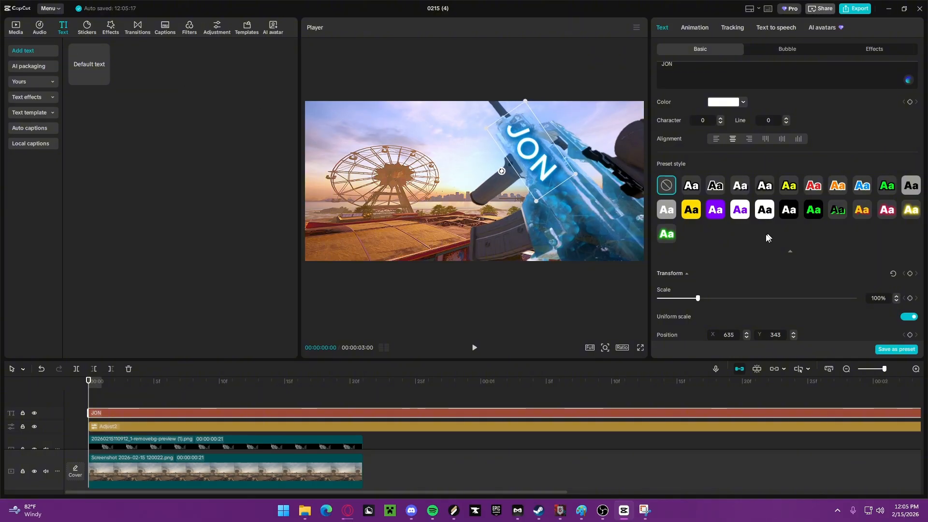
pyautogui.click(590, 291)
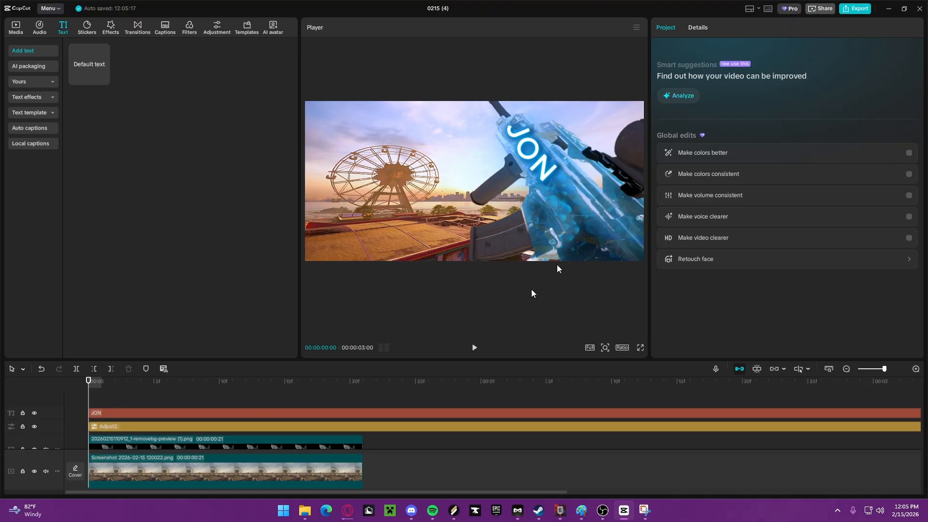
# Step: Add a second default text at the timeline start on its own track and replace its content with "-R6"
pyautogui.moveTo(89, 63); pyautogui.dragTo(86, 410)
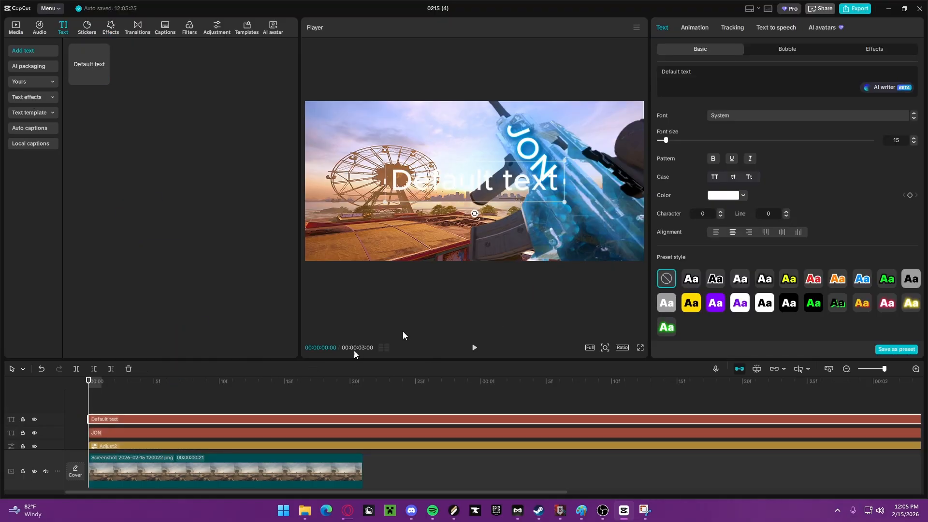
pyautogui.click(714, 72)
pyautogui.press('BackSpace')
pyautogui.press('BackSpace')
pyautogui.press('BackSpace')
pyautogui.press('BackSpace')
pyautogui.press('BackSpace')
pyautogui.press('BackSpace')
pyautogui.press('BackSpace')
pyautogui.press('BackSpace')
pyautogui.press('BackSpace')
pyautogui.press('BackSpace')
pyautogui.press('BackSpace')
pyautogui.press('BackSpace')
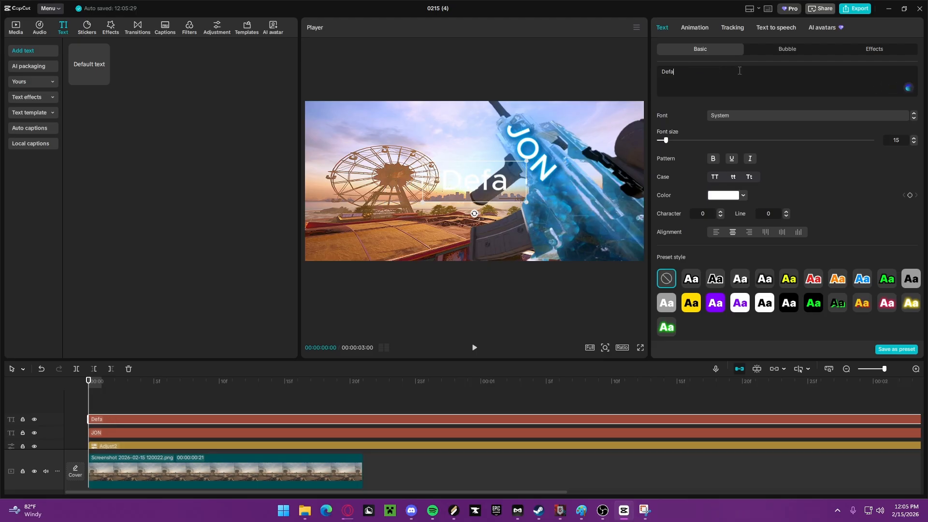
pyautogui.write('-')
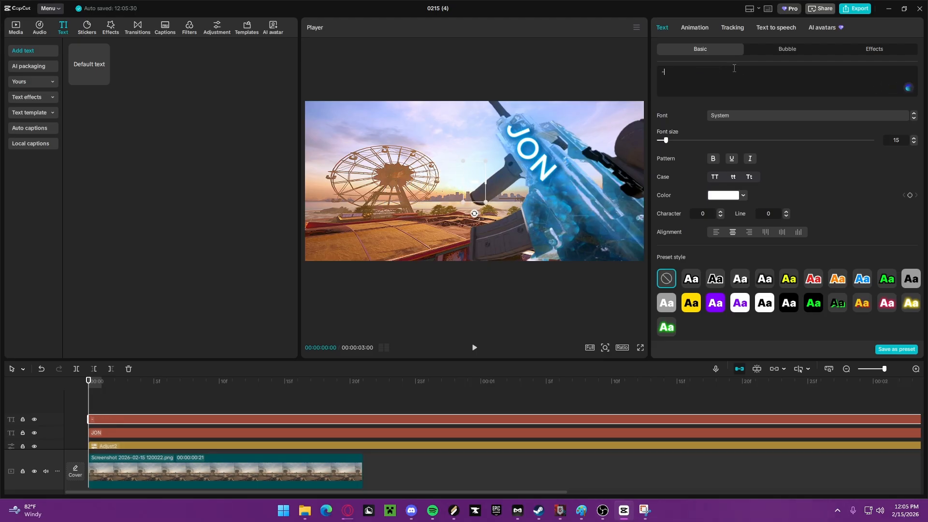
pyautogui.write('R6')
# Step: Apply the pink glow preset style to the -R6 text and change its glow color to blue
pyautogui.click(887, 303)
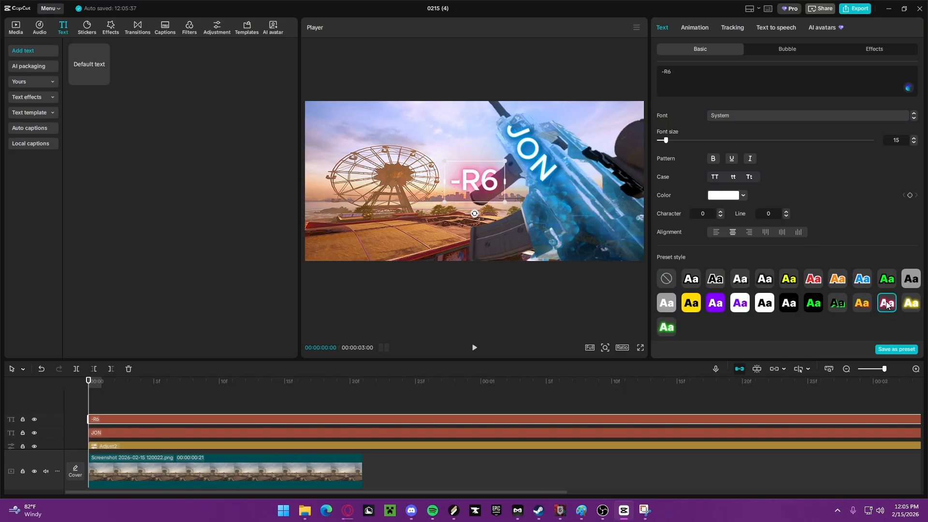
pyautogui.scroll(-10, 836, 268)
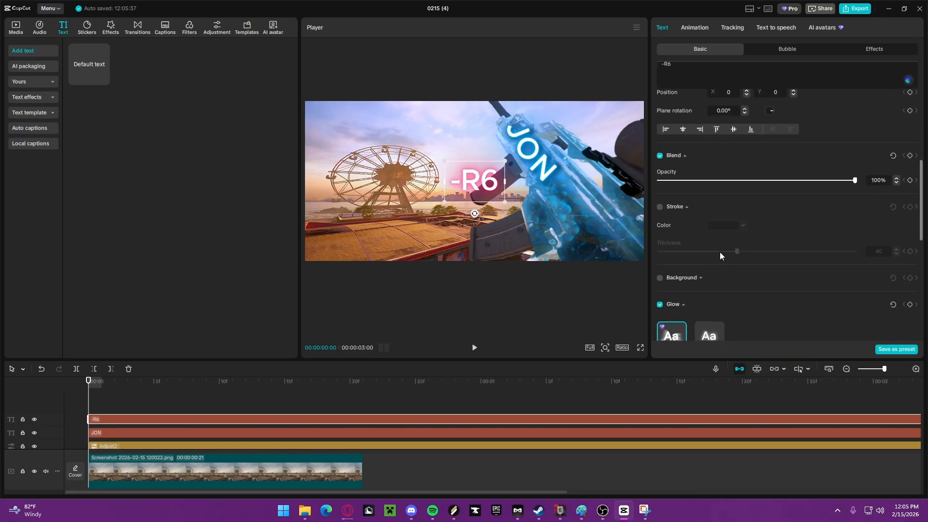
pyautogui.scroll(-3, 720, 252)
pyautogui.click(723, 265)
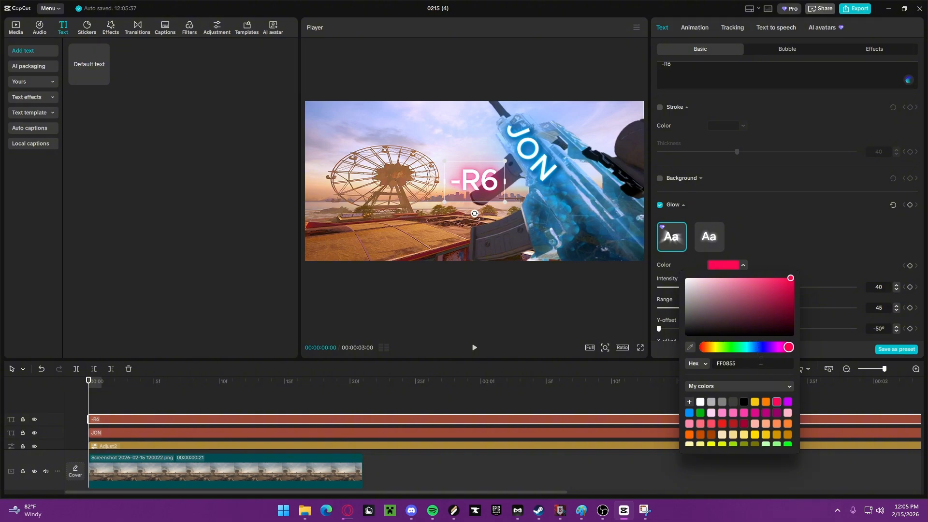
pyautogui.click(690, 414)
pyautogui.click(881, 251)
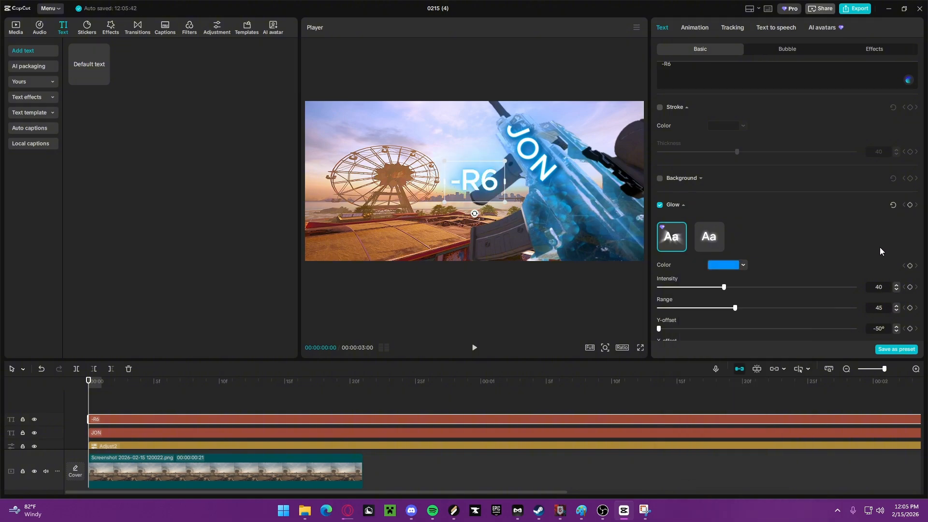
# Step: Rotate the -R6 text along the rifle and place it after the name, with glow intensity and range both at 100
pyautogui.moveTo(475, 213); pyautogui.dragTo(577, 203)
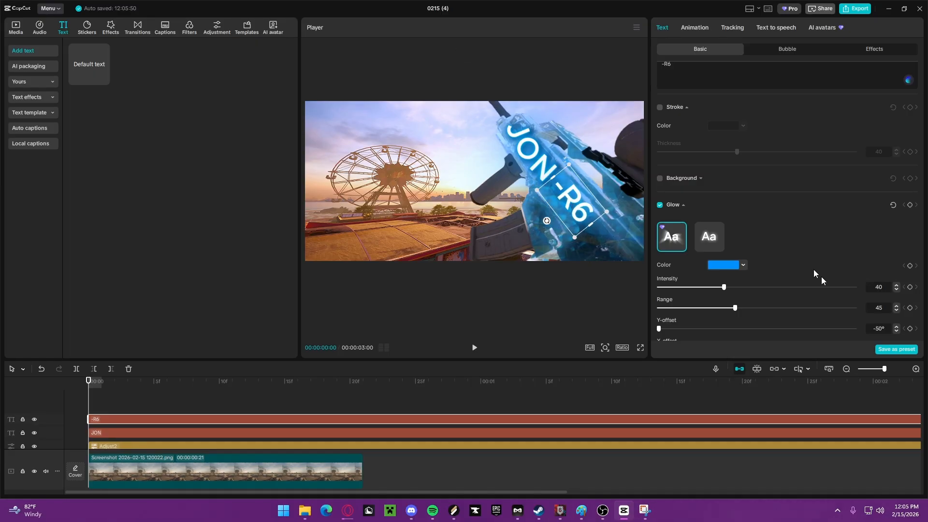
pyautogui.scroll(-1, 727, 291)
pyautogui.moveTo(721, 229); pyautogui.dragTo(856, 229)
pyautogui.moveTo(791, 250); pyautogui.dragTo(857, 249)
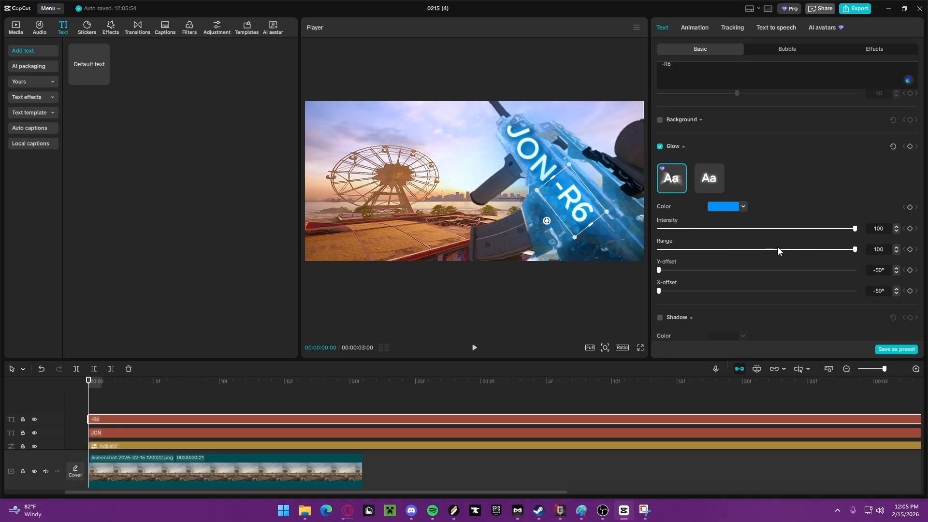
# Step: Enable the curve and the shadow for the -R6 text
pyautogui.scroll(-3, 781, 249)
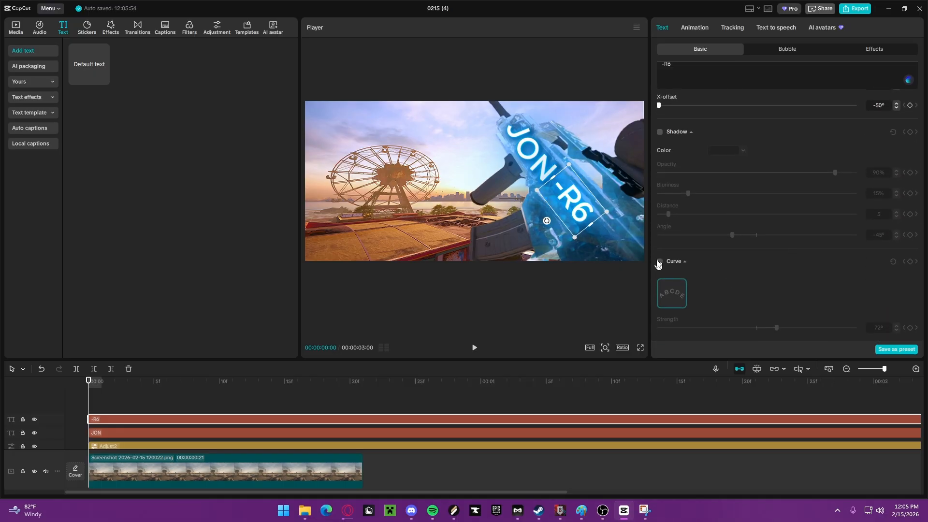
pyautogui.click(660, 261)
pyautogui.scroll(1, 680, 205)
pyautogui.click(660, 167)
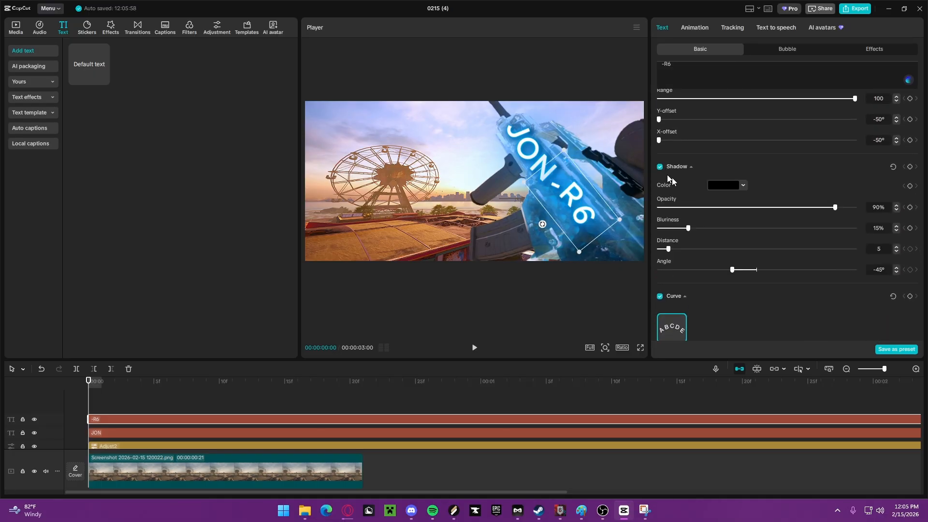
# Step: Set the -R6 shadow to 100% opacity, 31% blurriness, distance 7 and angle 0°, and the curve strength to 4°
pyautogui.scroll(-1, 725, 213)
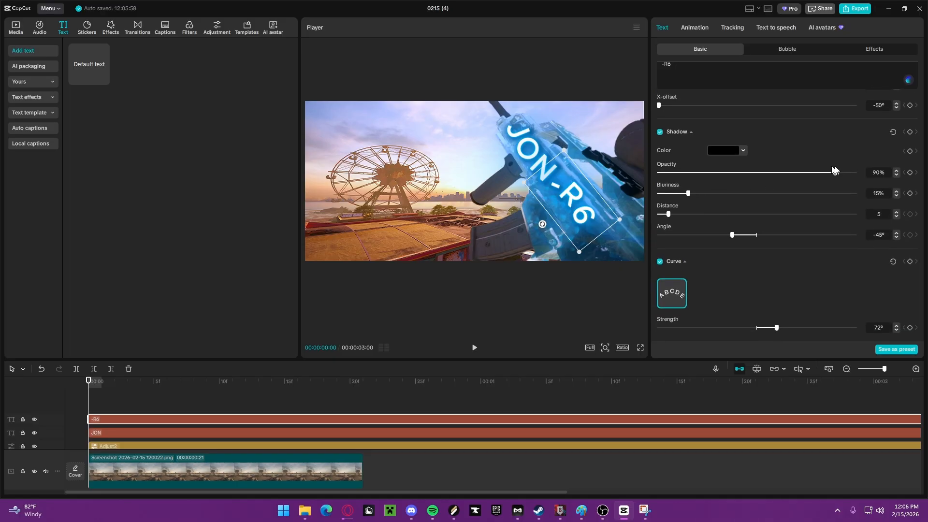
pyautogui.moveTo(836, 173); pyautogui.dragTo(865, 174)
pyautogui.moveTo(688, 194); pyautogui.dragTo(717, 194)
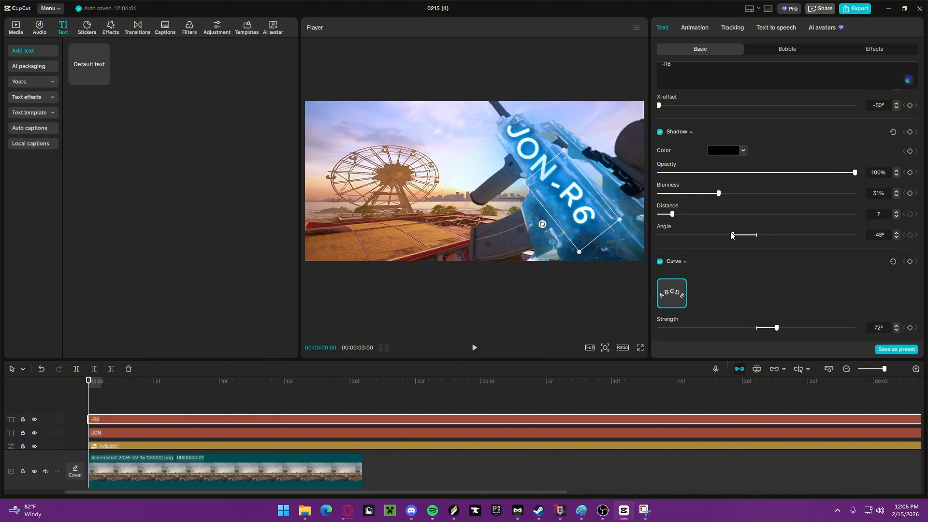
pyautogui.moveTo(732, 235); pyautogui.dragTo(757, 237)
pyautogui.moveTo(778, 331); pyautogui.dragTo(758, 332)
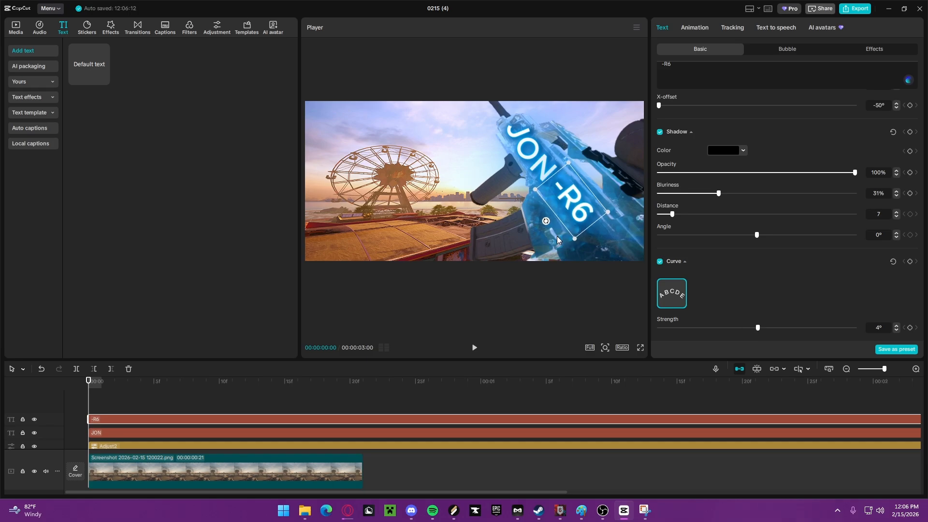
# Step: Align the -R6 text with the name along the rifle at about X 1090, Y -208, rotated about 48.66°
pyautogui.moveTo(567, 208); pyautogui.dragTo(543, 216)
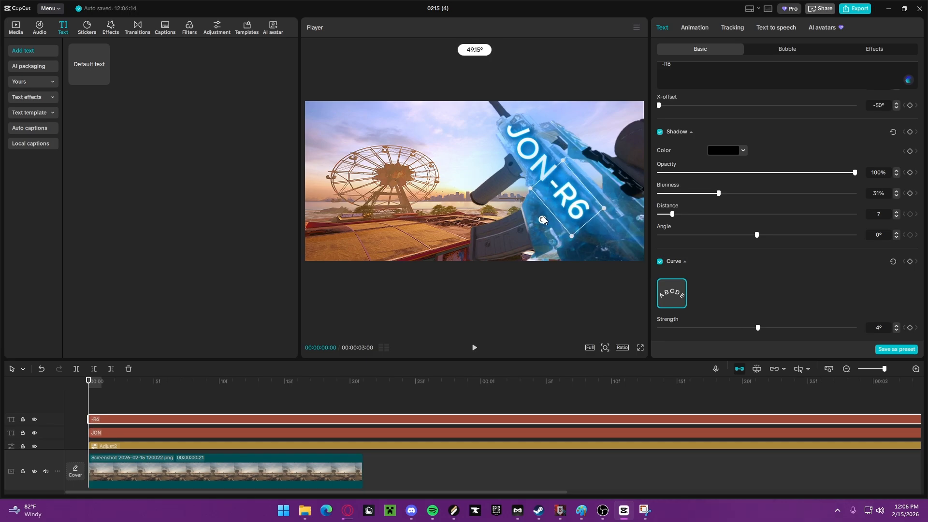
pyautogui.click(451, 178)
pyautogui.click(562, 170)
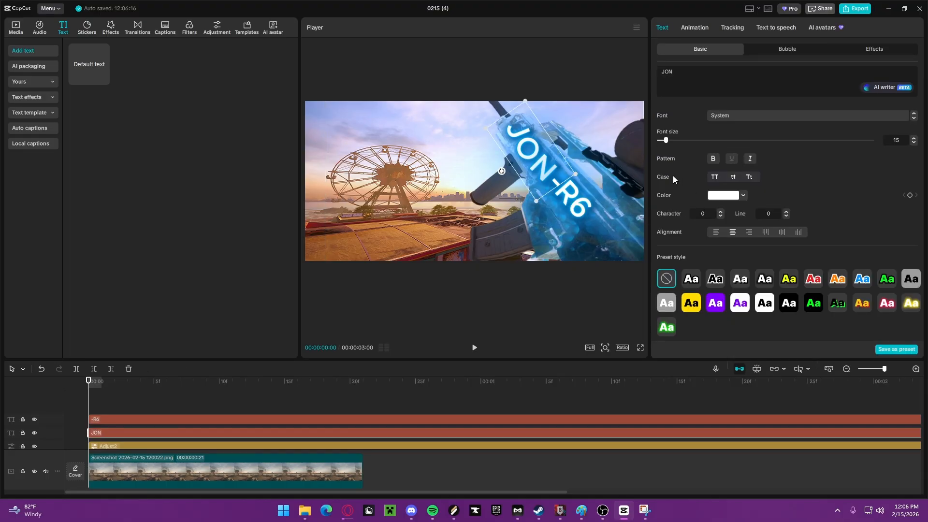
pyautogui.click(569, 202)
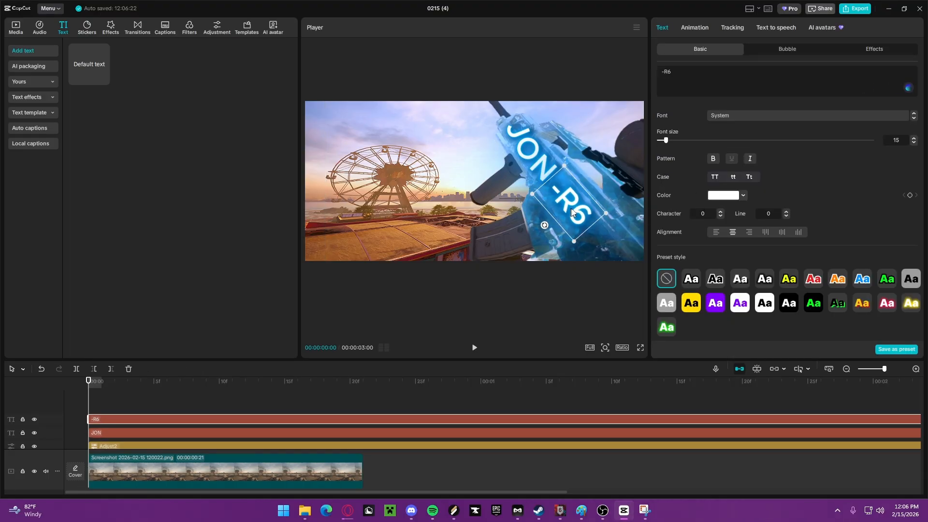
pyautogui.moveTo(570, 204); pyautogui.dragTo(572, 204)
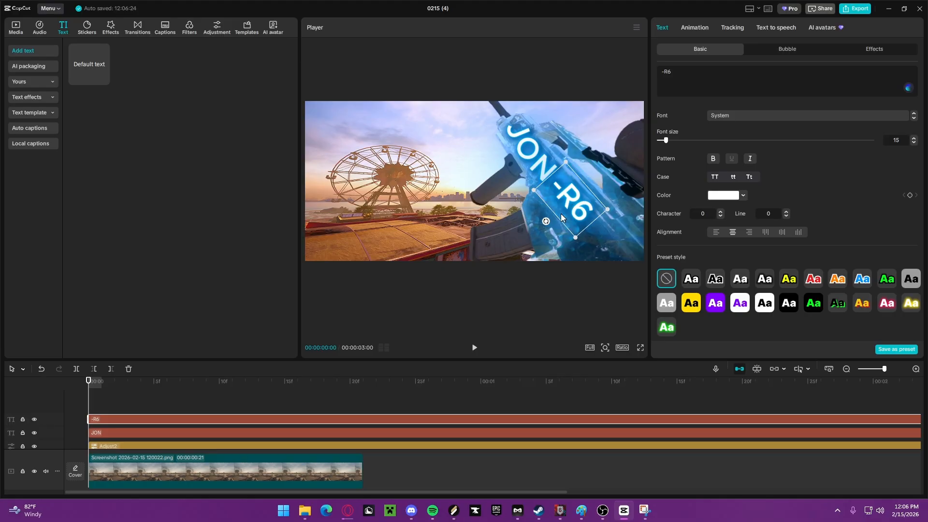
pyautogui.click(622, 209)
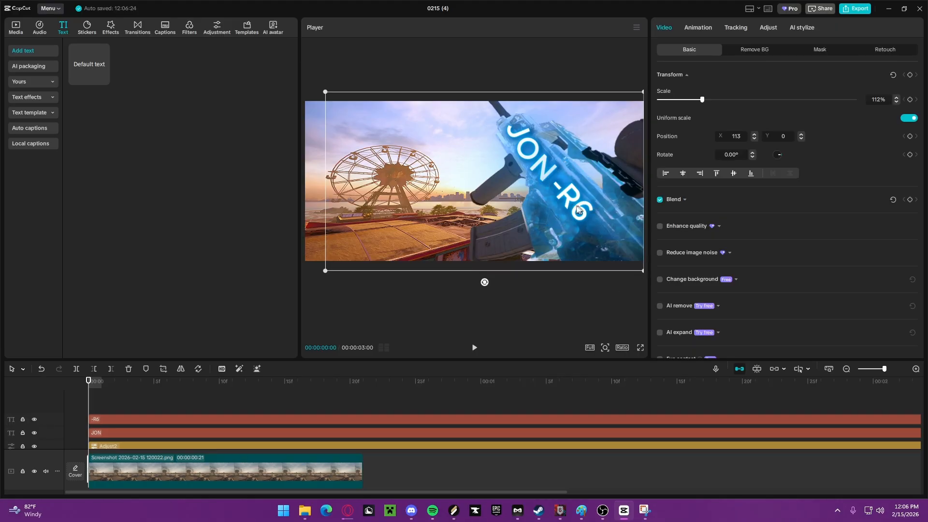
# Step: Set the -R6 text's blend opacity to 80%, its glow intensity to 66 and its glow range to 72
pyautogui.click(600, 218)
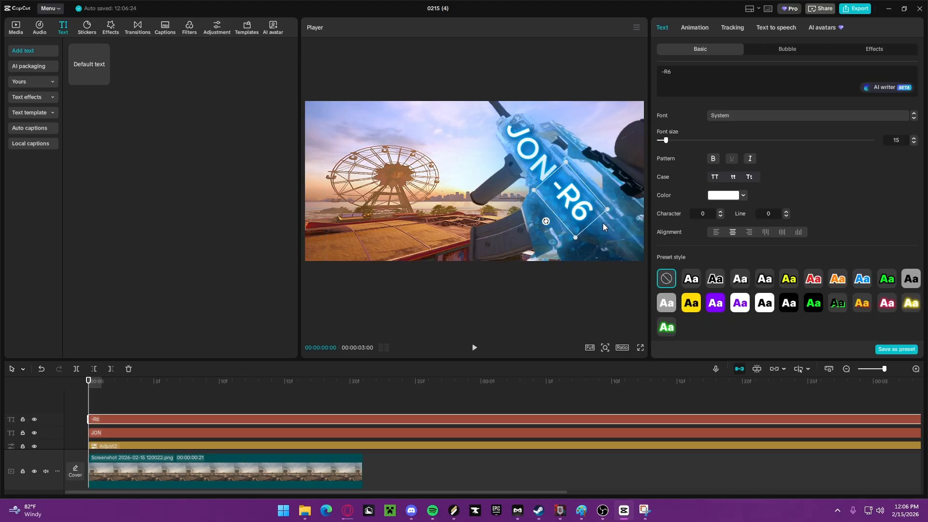
pyautogui.scroll(-8, 749, 263)
pyautogui.scroll(-5, 721, 280)
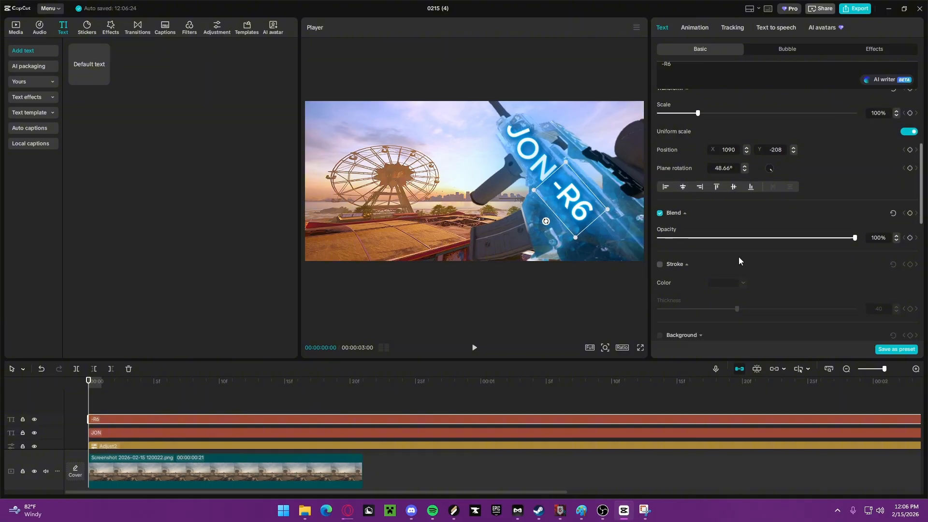
pyautogui.moveTo(733, 149); pyautogui.dragTo(817, 155)
pyautogui.scroll(-3, 796, 210)
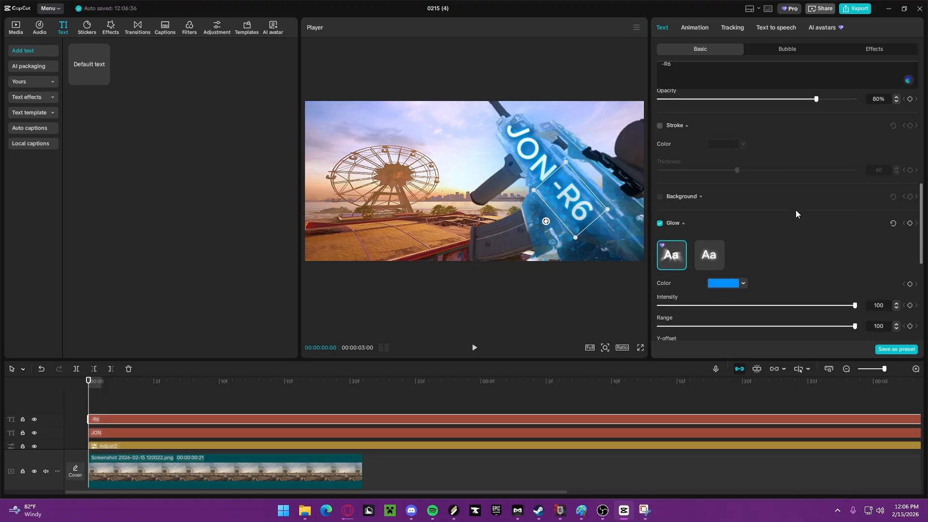
pyautogui.moveTo(854, 227); pyautogui.dragTo(794, 250)
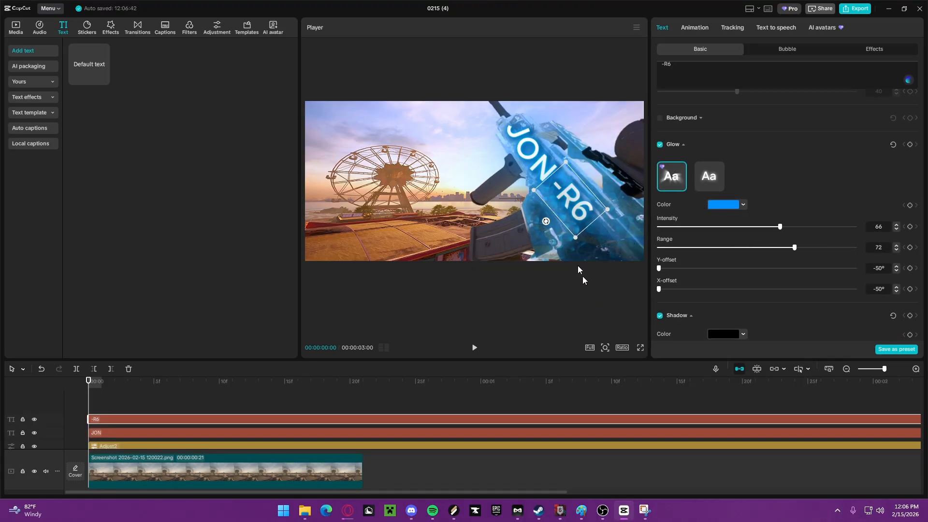
# Step: Remove the hyphen from the -R6 text and reposition the remaining R6 along the rifle at about X 1139, Y -263
pyautogui.moveTo(573, 202); pyautogui.dragTo(573, 202)
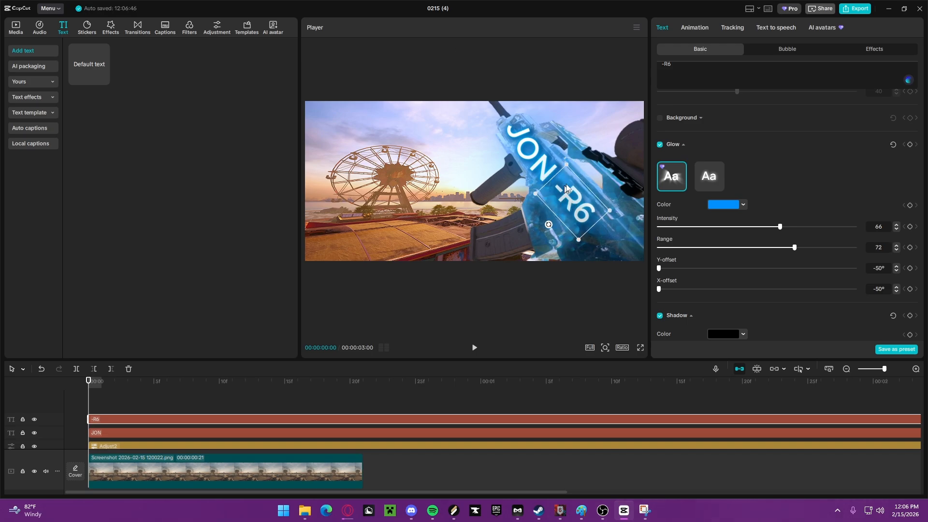
pyautogui.scroll(2, 819, 202)
pyautogui.scroll(10, 819, 202)
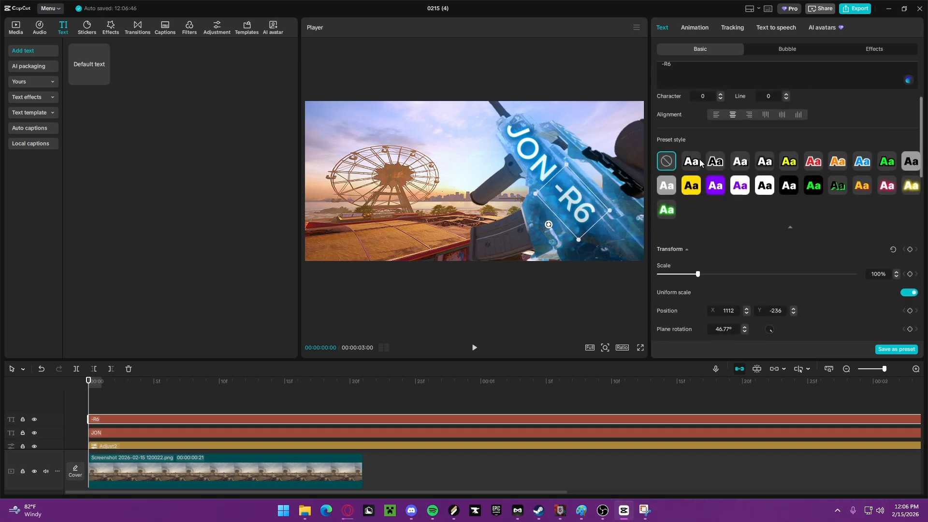
pyautogui.scroll(1, 703, 162)
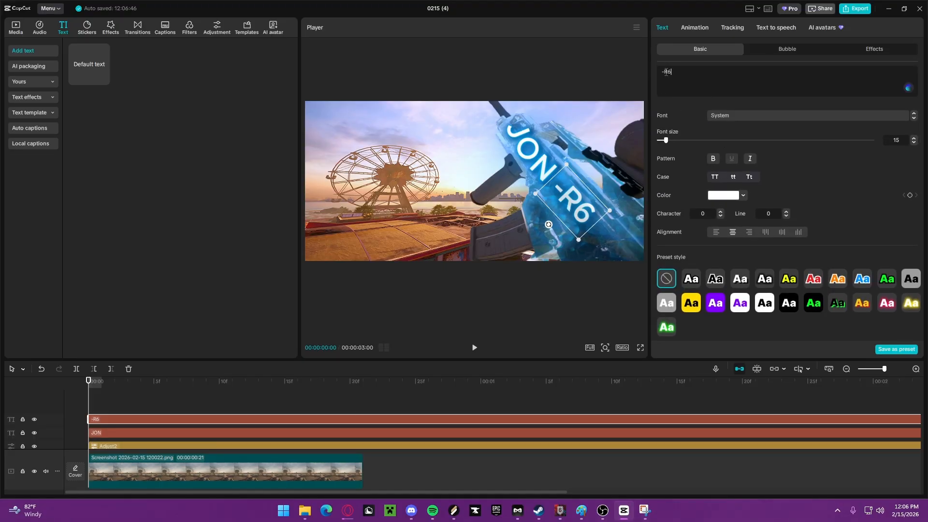
pyautogui.press('BackSpace')
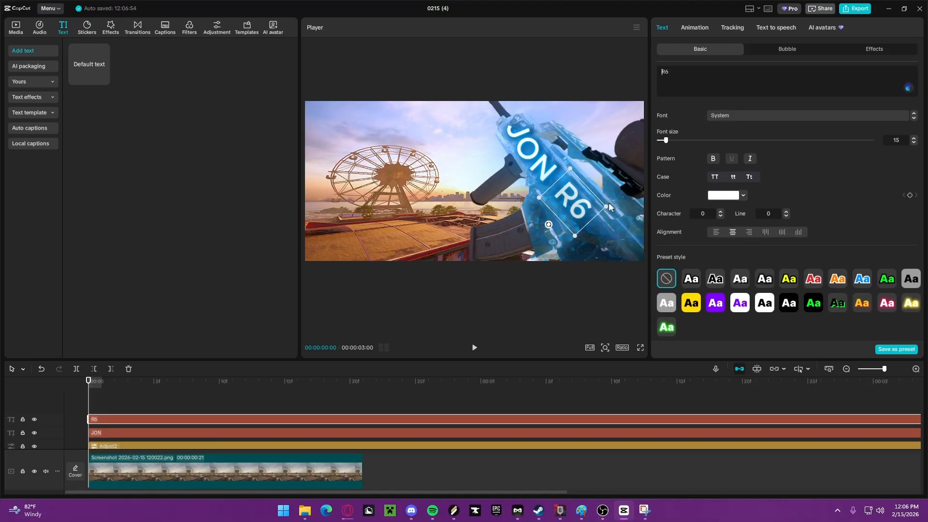
pyautogui.moveTo(571, 207); pyautogui.dragTo(575, 209)
pyautogui.click(533, 240)
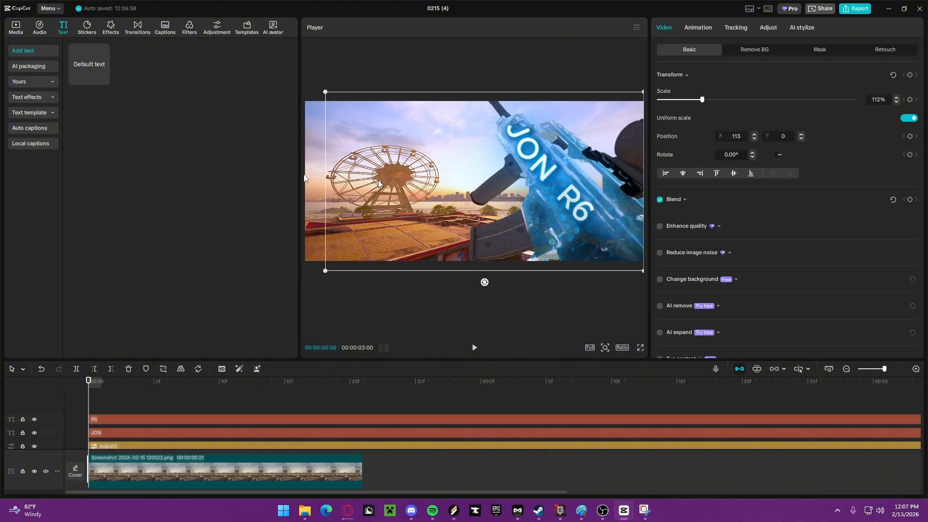
# Step: Add a separate text clip containing only "-" on a new track, with a font size of 29
pyautogui.moveTo(85, 67); pyautogui.dragTo(85, 408)
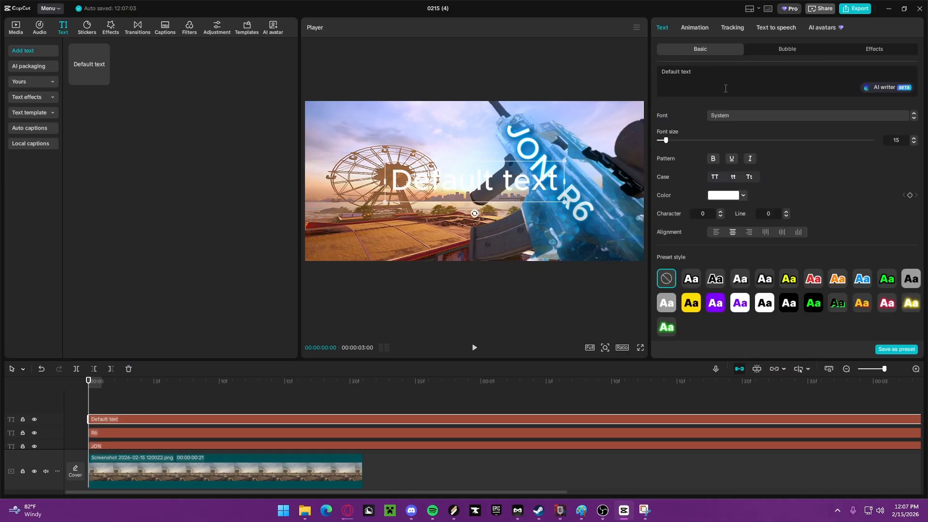
pyautogui.click(725, 88)
pyautogui.hotkey('ctrl', 'a')
pyautogui.press('BackSpace')
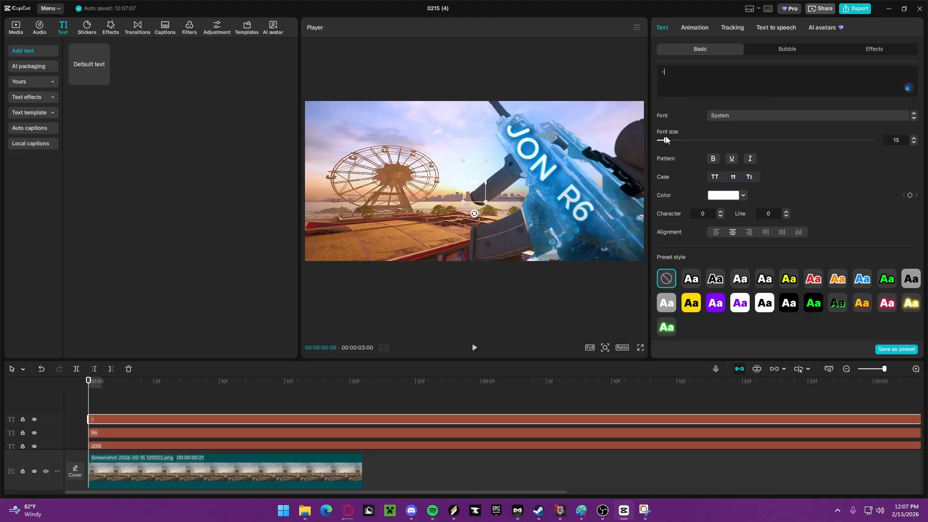
pyautogui.moveTo(665, 140); pyautogui.dragTo(677, 140)
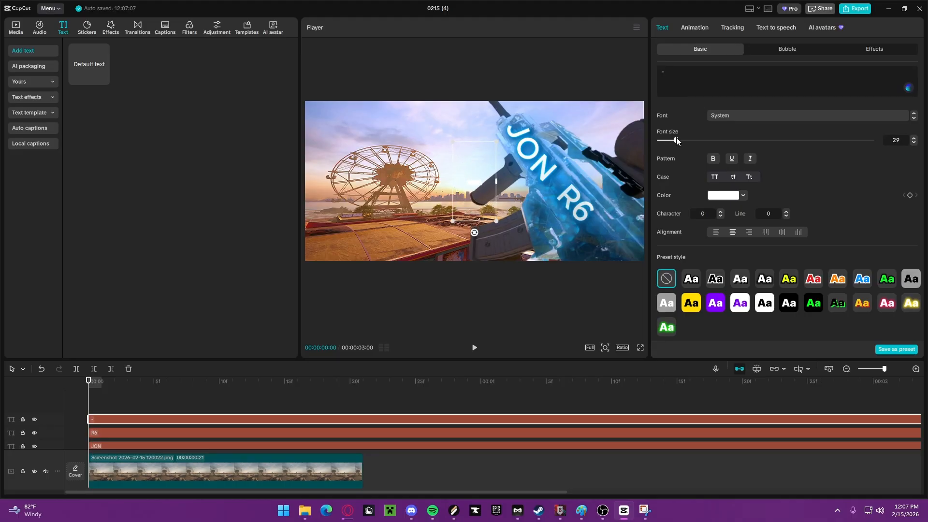
# Step: Apply the white preset style with pink glow to the hyphen text and change its glow color to blue 0090FF
pyautogui.scroll(-3, 768, 280)
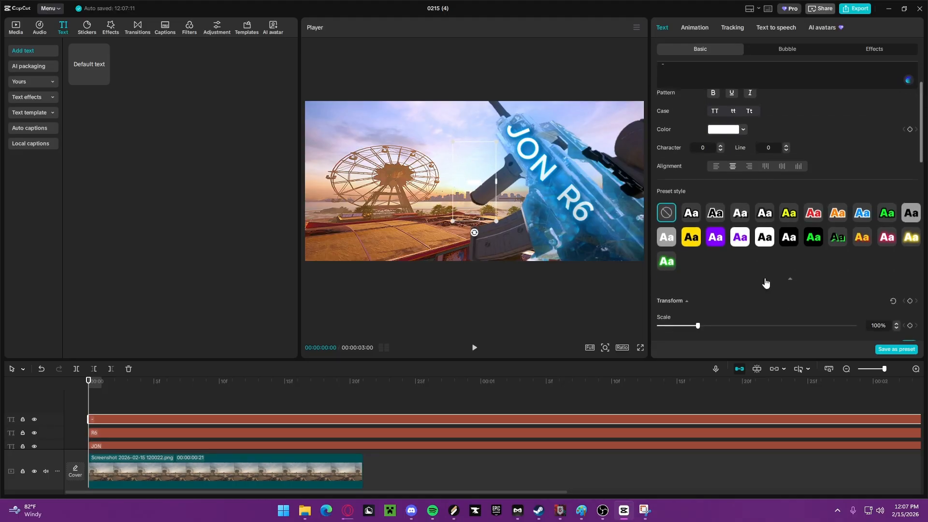
pyautogui.click(863, 214)
pyautogui.scroll(-3, 865, 215)
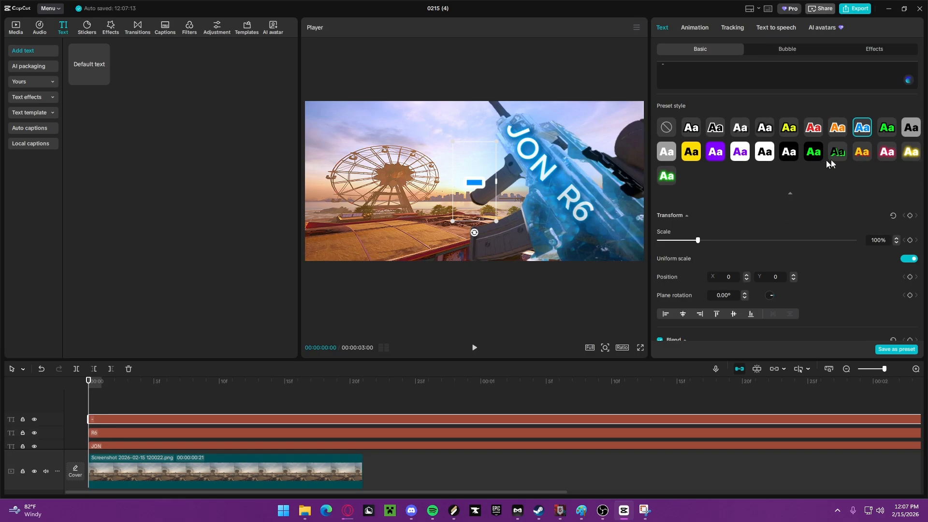
pyautogui.click(886, 151)
pyautogui.scroll(-8, 765, 238)
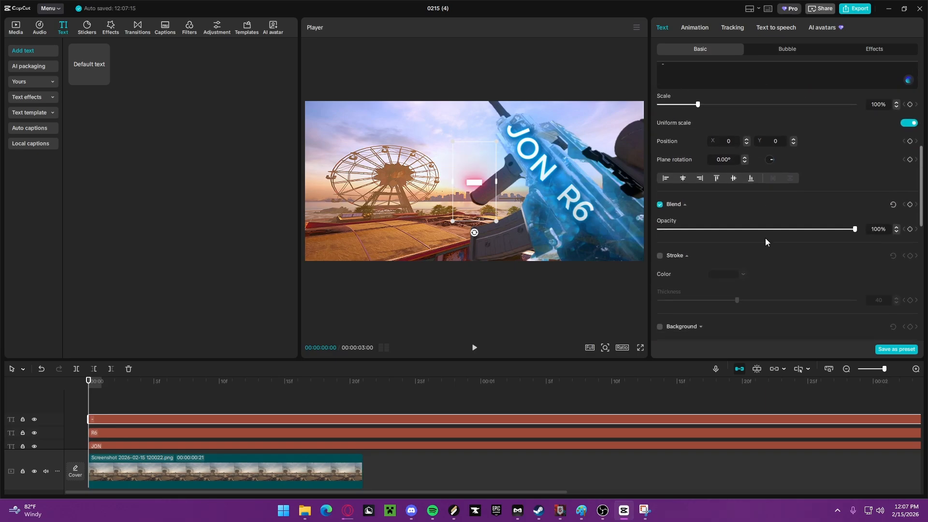
pyautogui.scroll(-4, 677, 285)
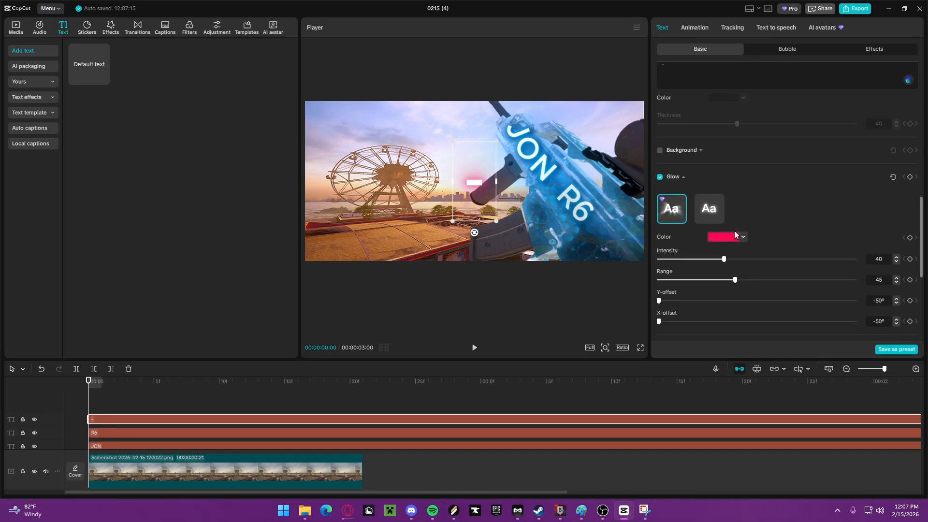
pyautogui.click(729, 234)
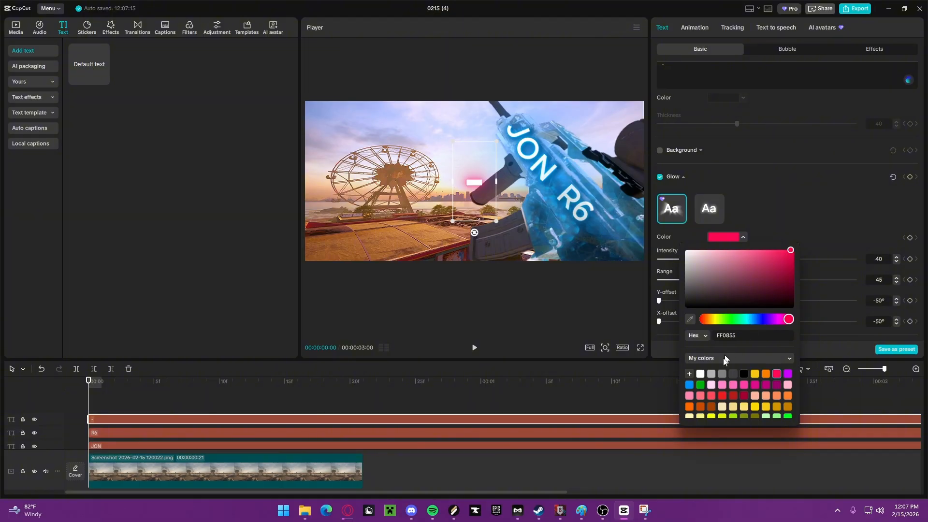
pyautogui.click(689, 385)
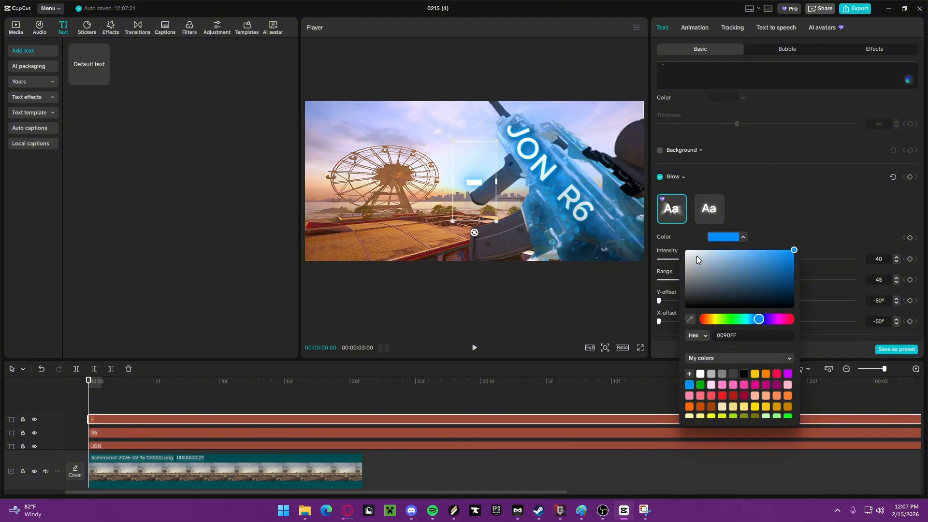
# Step: Enable the hyphen's shadow and place it between the name and R6 at about X 937, Y 0, rotated about 48.63°
pyautogui.click(815, 212)
pyautogui.scroll(-2, 809, 220)
pyautogui.scroll(-2, 809, 226)
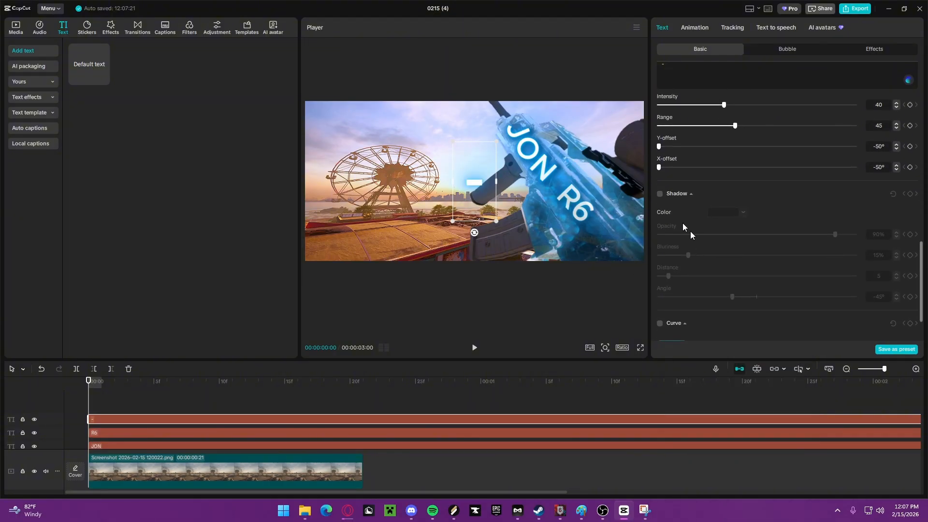
pyautogui.click(660, 193)
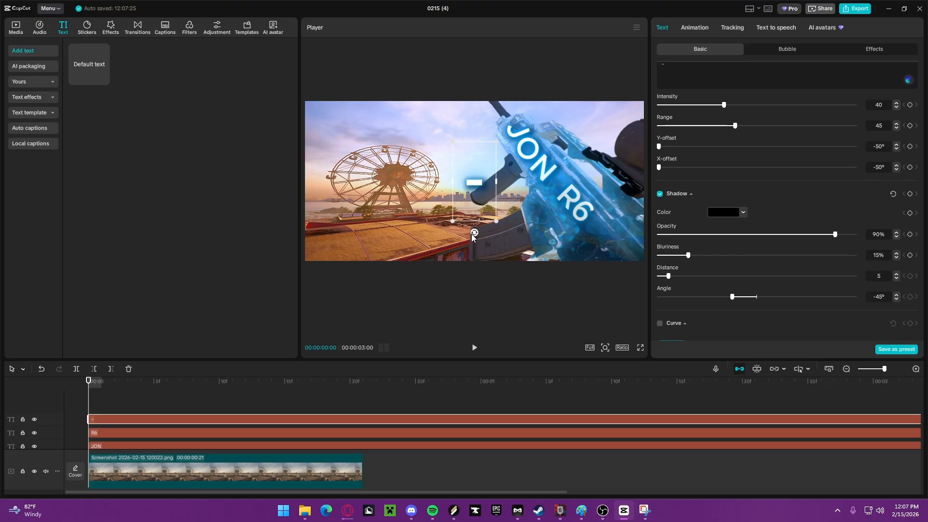
pyautogui.moveTo(474, 232); pyautogui.dragTo(562, 184)
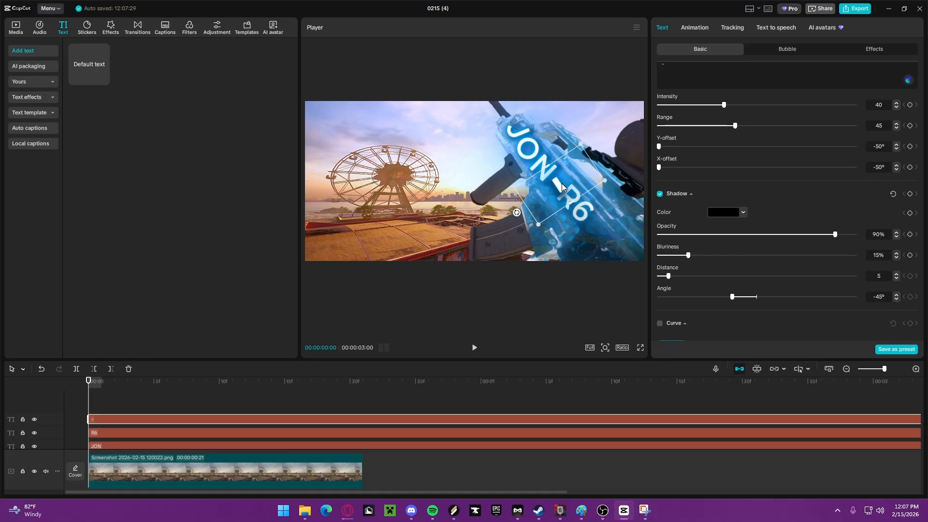
pyautogui.moveTo(514, 210); pyautogui.dragTo(517, 217)
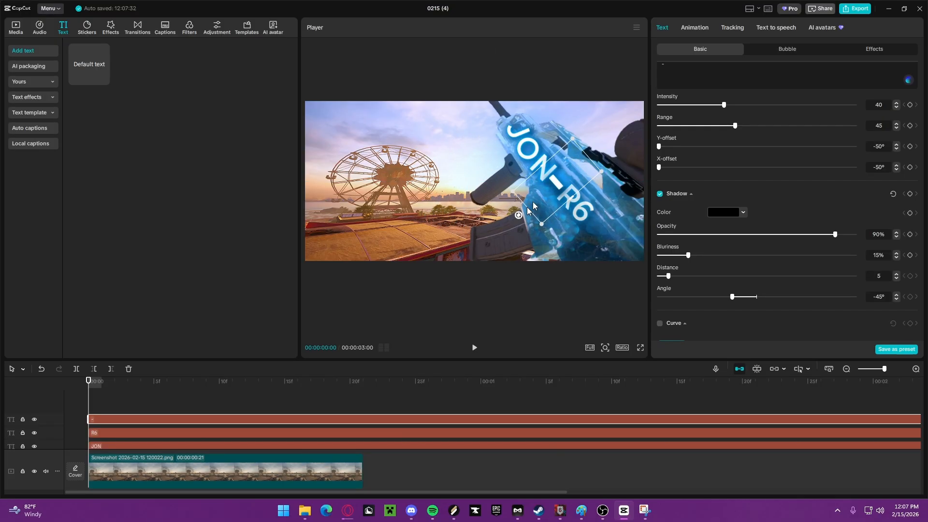
# Step: Set the hyphen's blend opacity to 71% and scale to 86%, and shift it to about X 945, Y 0
pyautogui.scroll(3, 716, 164)
pyautogui.scroll(4, 735, 155)
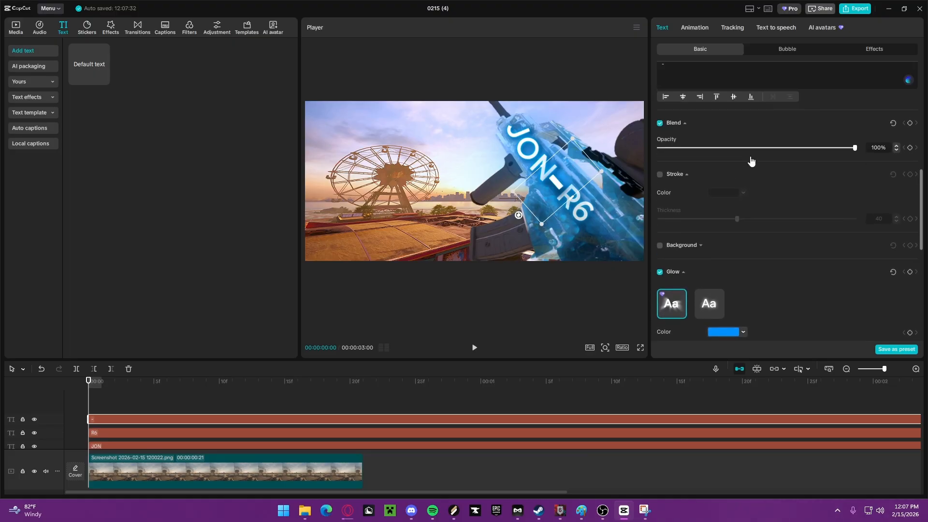
pyautogui.moveTo(855, 182); pyautogui.dragTo(797, 184)
pyautogui.scroll(1, 810, 182)
pyautogui.scroll(4, 811, 182)
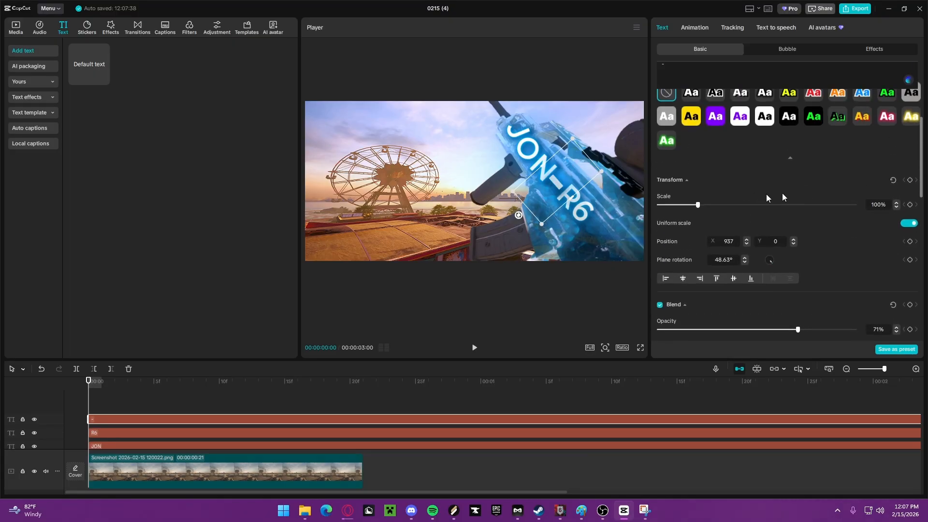
pyautogui.moveTo(701, 208); pyautogui.dragTo(693, 207)
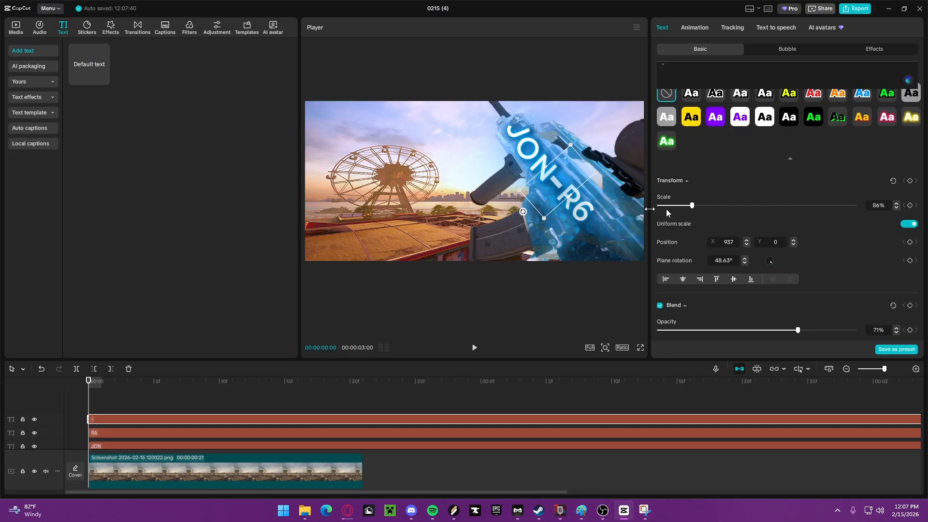
pyautogui.moveTo(556, 186); pyautogui.dragTo(552, 181)
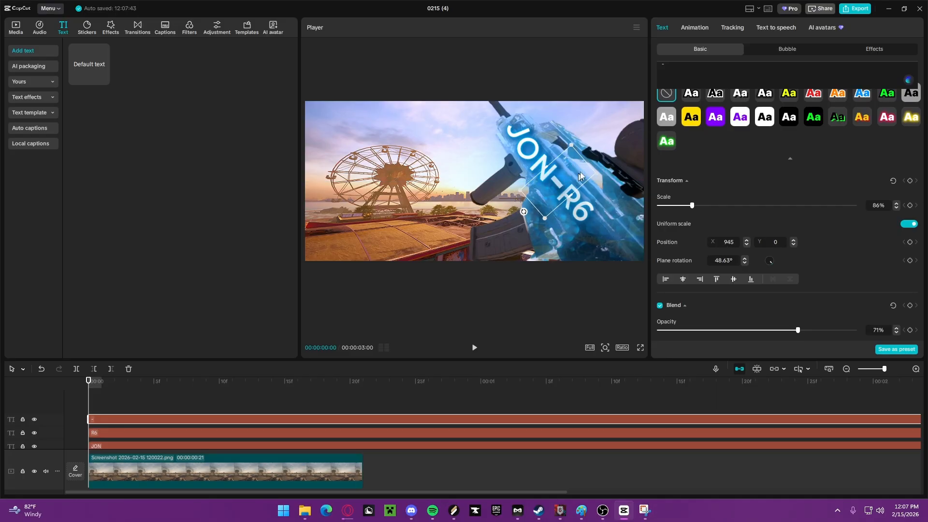
# Step: Rotate the R6 text to about 43.21° to line it up with the hyphen
pyautogui.click(584, 211)
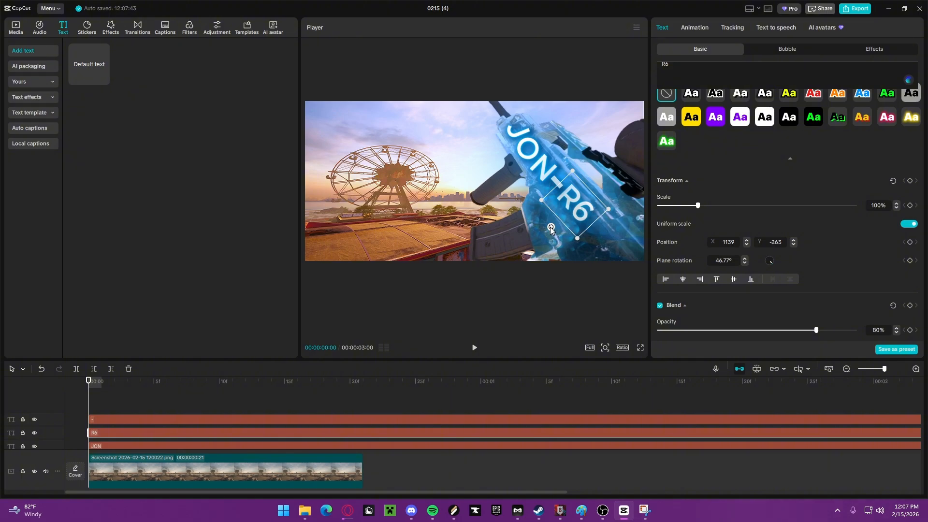
pyautogui.moveTo(551, 228); pyautogui.dragTo(555, 229)
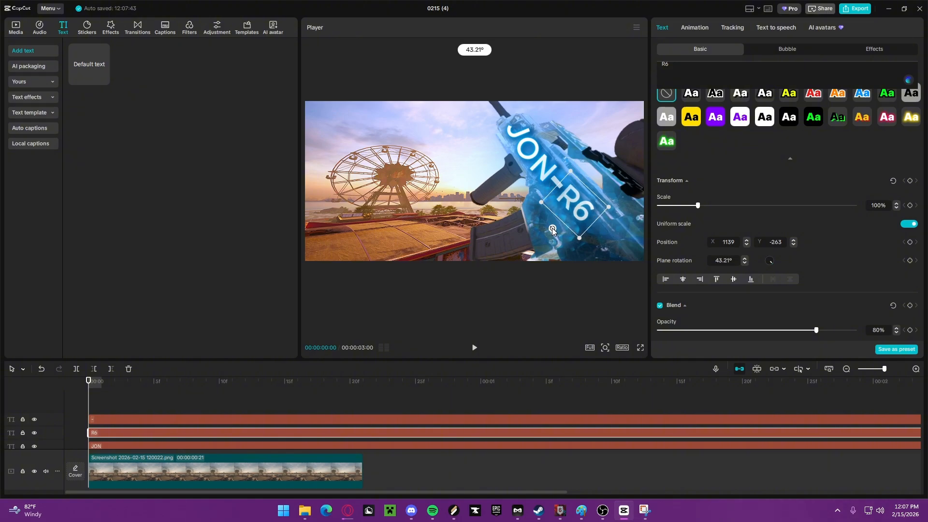
pyautogui.click(461, 249)
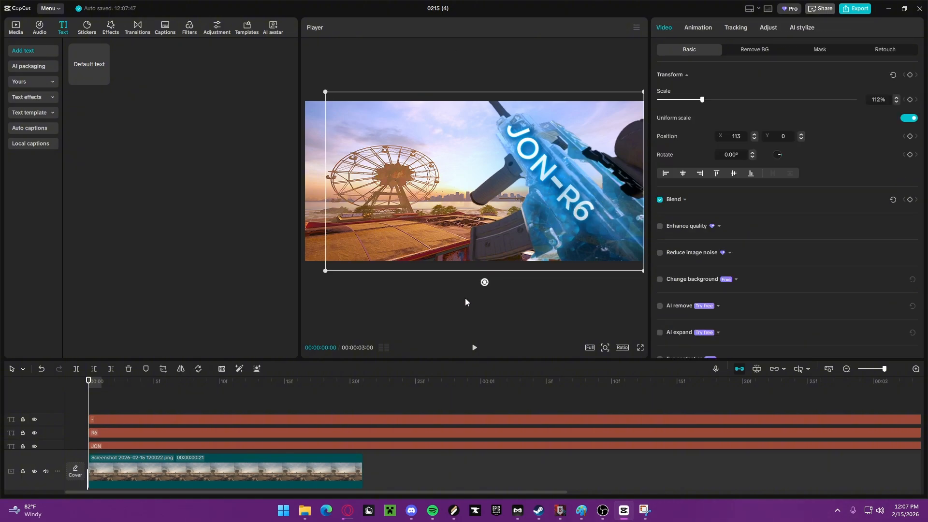
# Step: Raise the R6 text's blend opacity to slightly below 100%
pyautogui.click(574, 195)
pyautogui.scroll(-3, 746, 227)
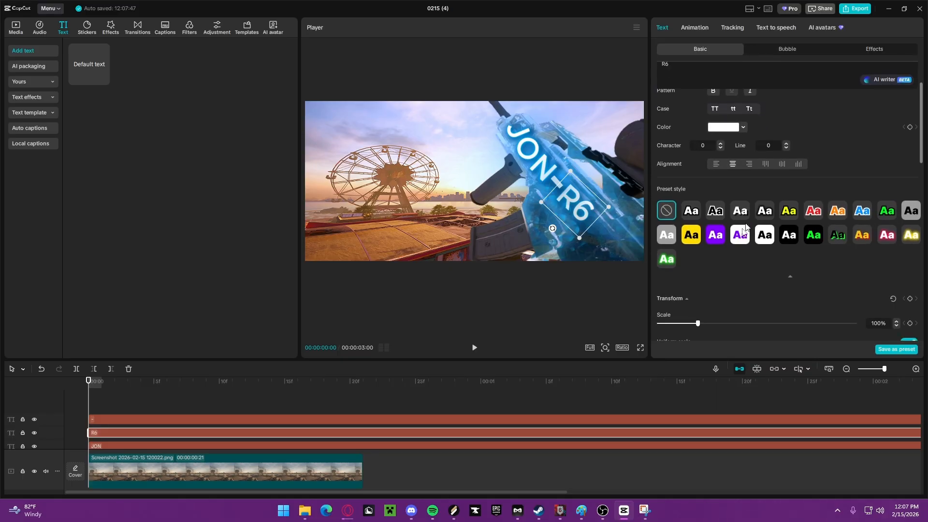
pyautogui.scroll(3, 726, 252)
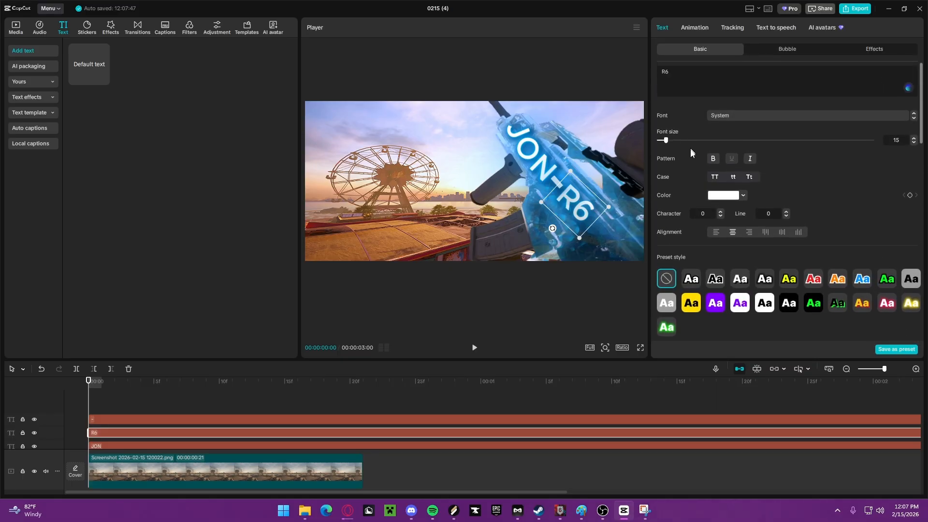
pyautogui.scroll(-5, 774, 172)
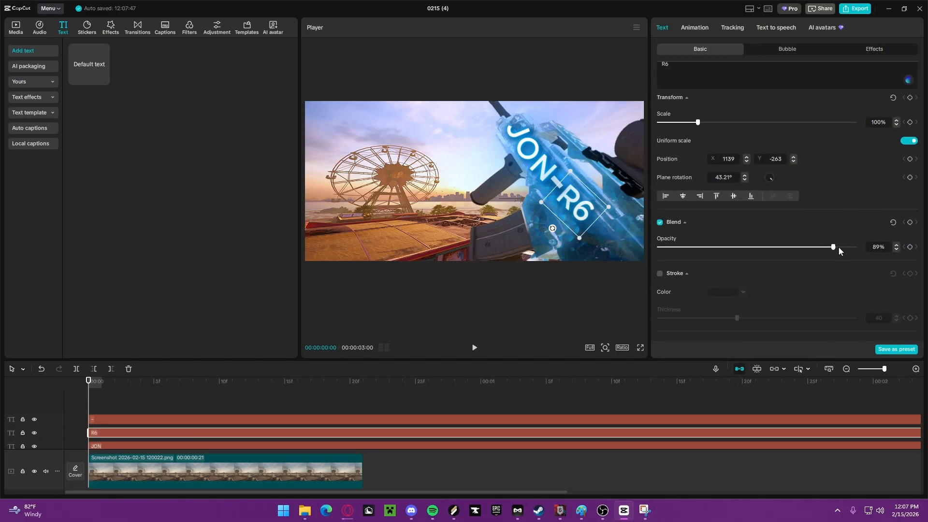
pyautogui.moveTo(839, 248); pyautogui.dragTo(866, 247)
pyautogui.scroll(-2, 803, 252)
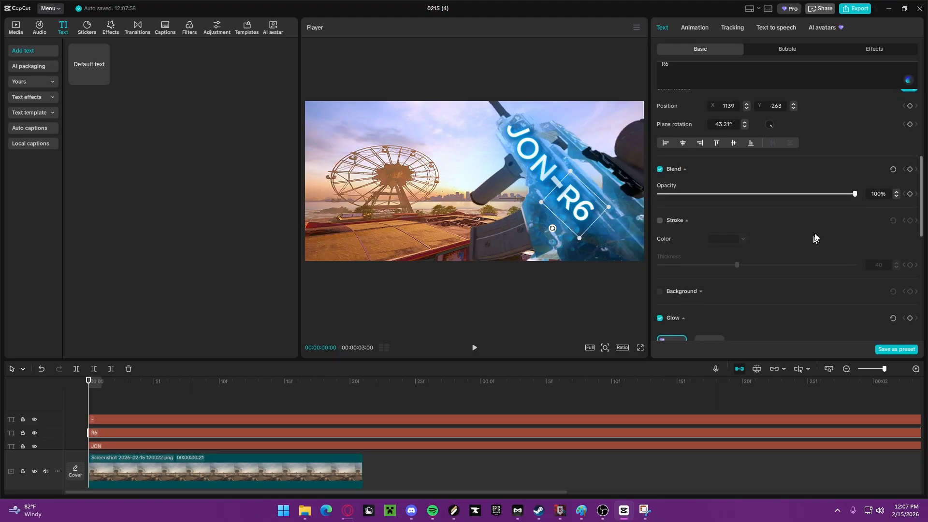
pyautogui.moveTo(852, 193); pyautogui.dragTo(842, 194)
pyautogui.click(611, 240)
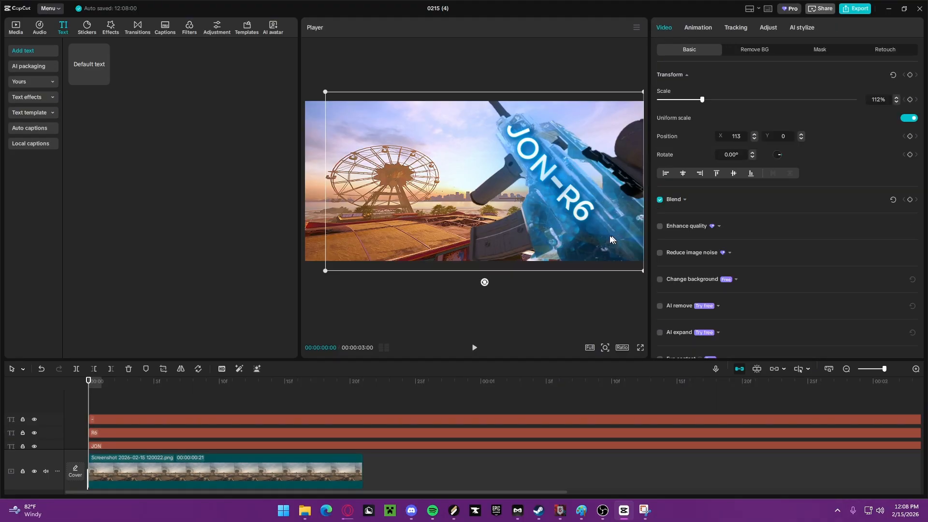
# Step: Examine the alignment and glow of the rifle lettering in a full-screen preview
pyautogui.click(574, 207)
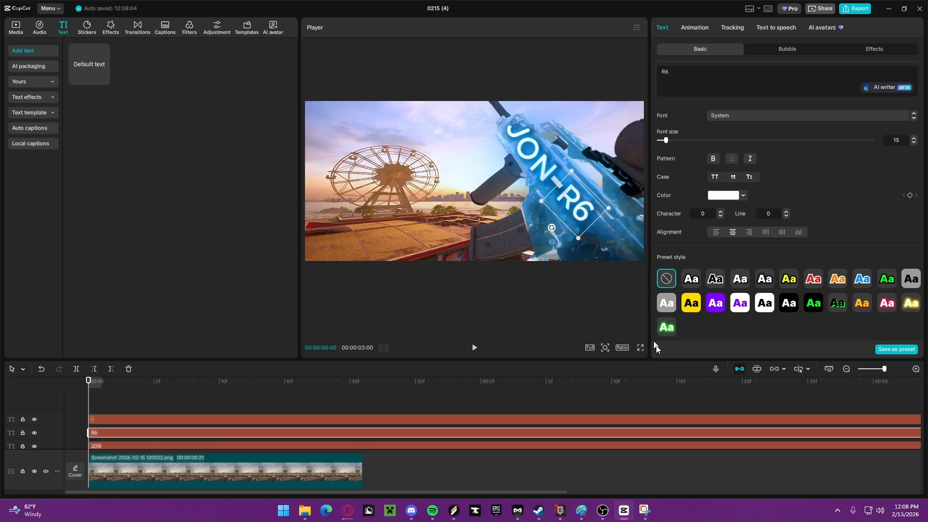
pyautogui.click(640, 347)
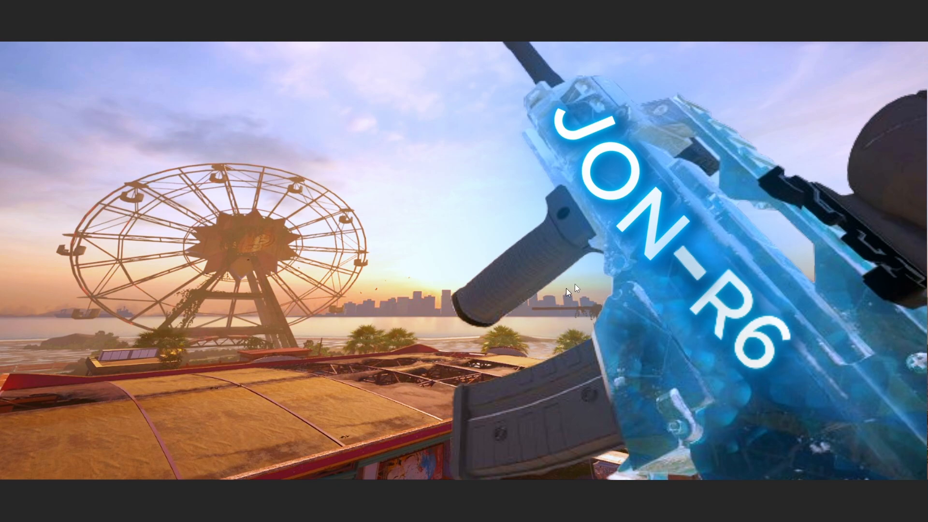
pyautogui.moveTo(774, 419)
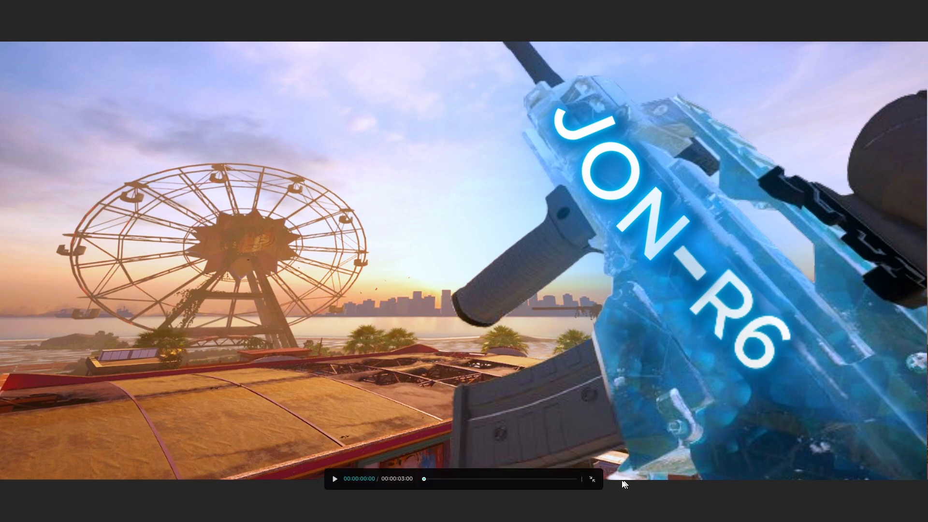
pyautogui.click(592, 479)
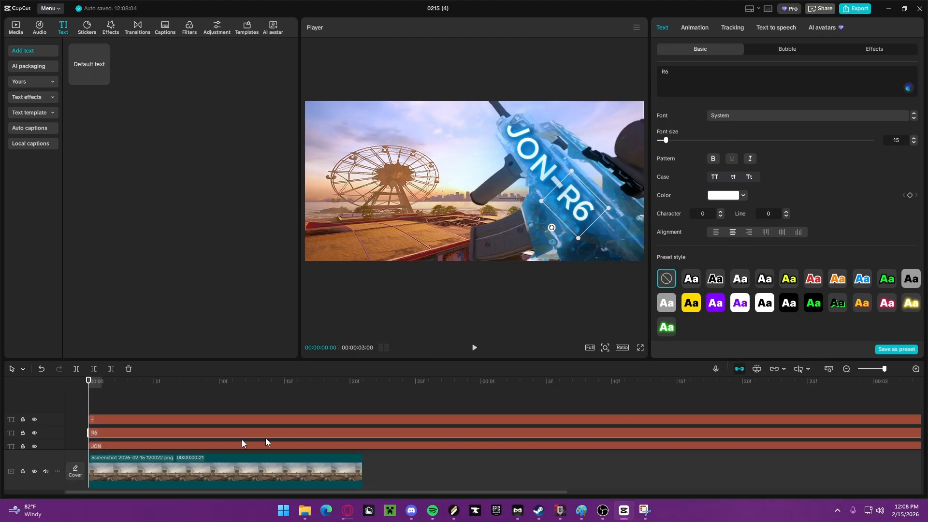
# Step: Change the font of the name, hyphen and R6 texts to Gasoek
pyautogui.moveTo(114, 398); pyautogui.dragTo(111, 443)
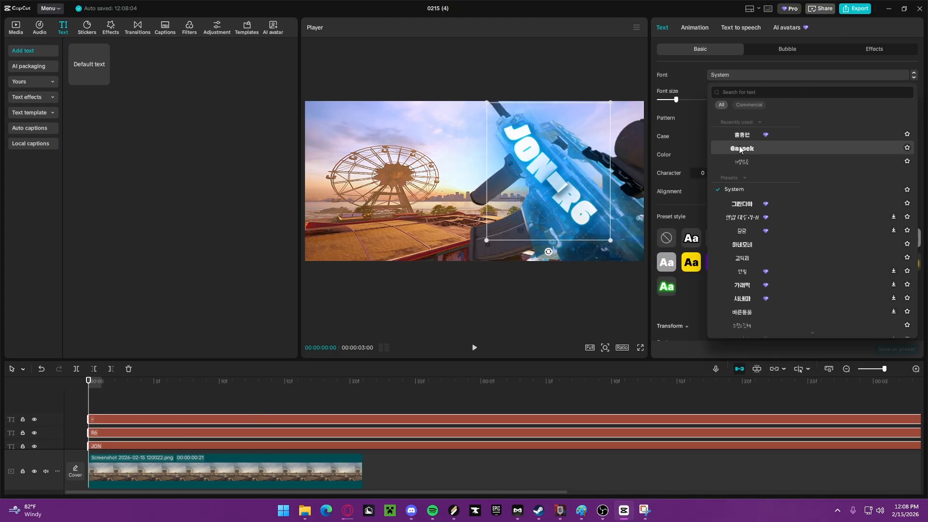
pyautogui.click(740, 147)
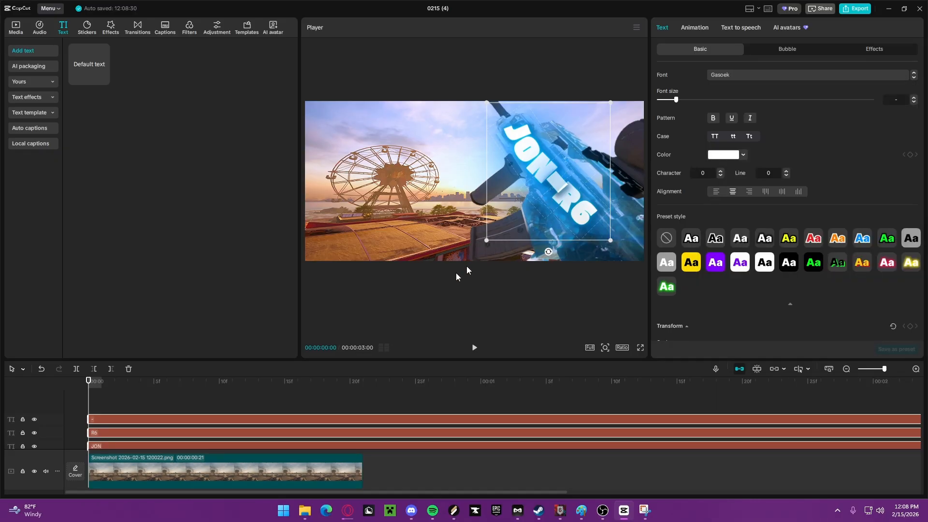
pyautogui.click(161, 405)
# Step: Move the R6 text and hyphen further down the rifle to space the lettering, and set the hyphen's font size to 30
pyautogui.click(147, 420)
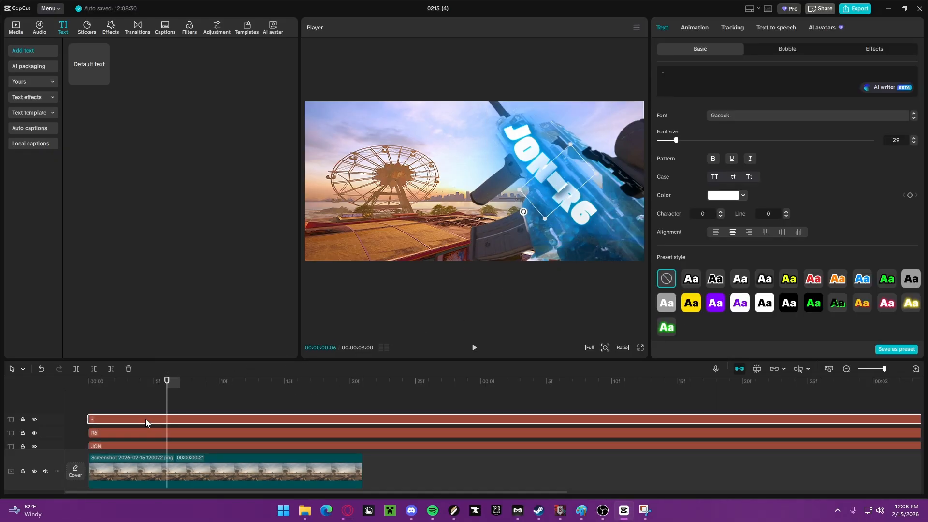
pyautogui.click(144, 433)
pyautogui.moveTo(576, 207); pyautogui.dragTo(588, 226)
pyautogui.click(549, 186)
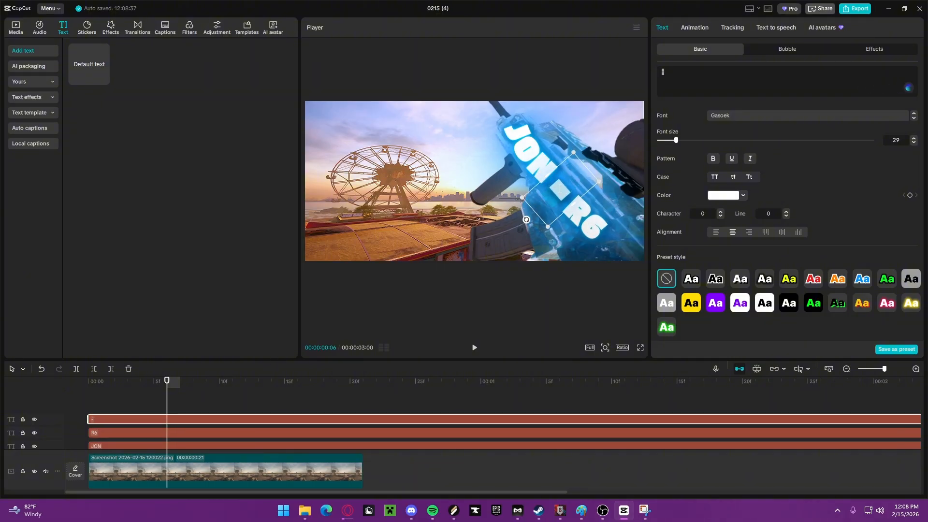
pyautogui.moveTo(561, 187); pyautogui.dragTo(562, 187)
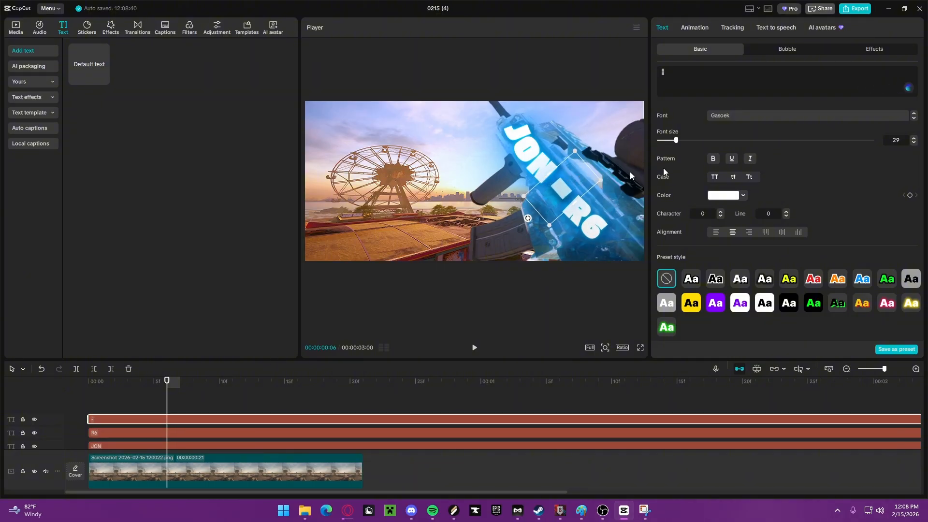
pyautogui.moveTo(676, 140); pyautogui.dragTo(679, 140)
# Step: Fine-tune the R6 text's size and placement after the hyphen and check the lettering in a full-screen preview
pyautogui.click(584, 223)
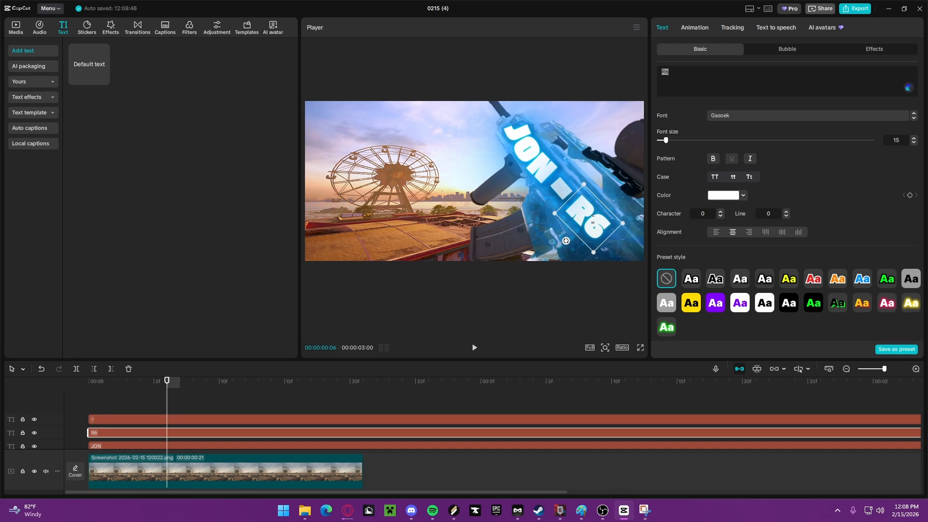
pyautogui.moveTo(594, 228); pyautogui.dragTo(594, 234)
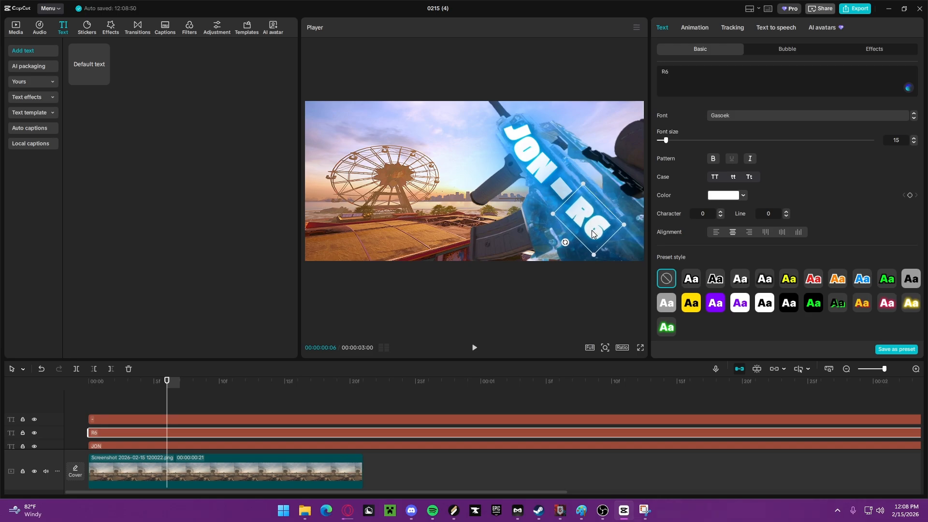
pyautogui.click(640, 348)
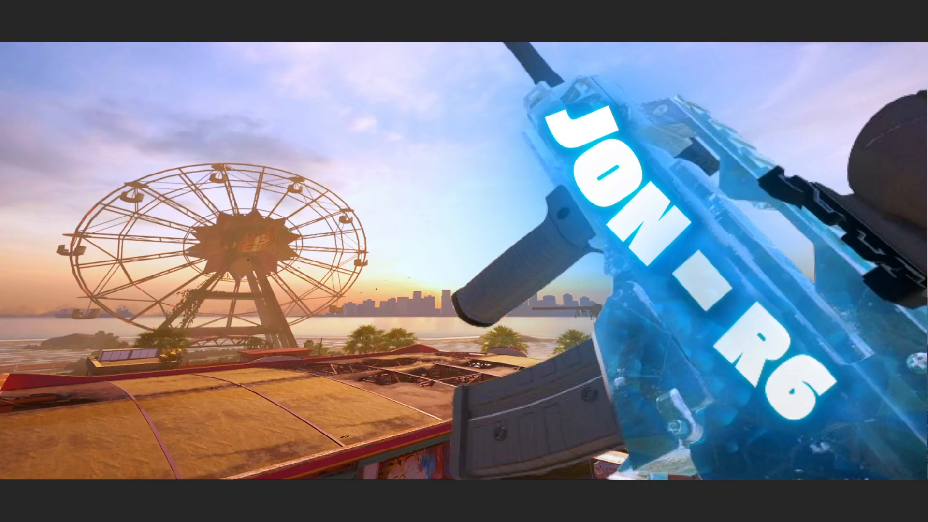
pyautogui.moveTo(855, 361)
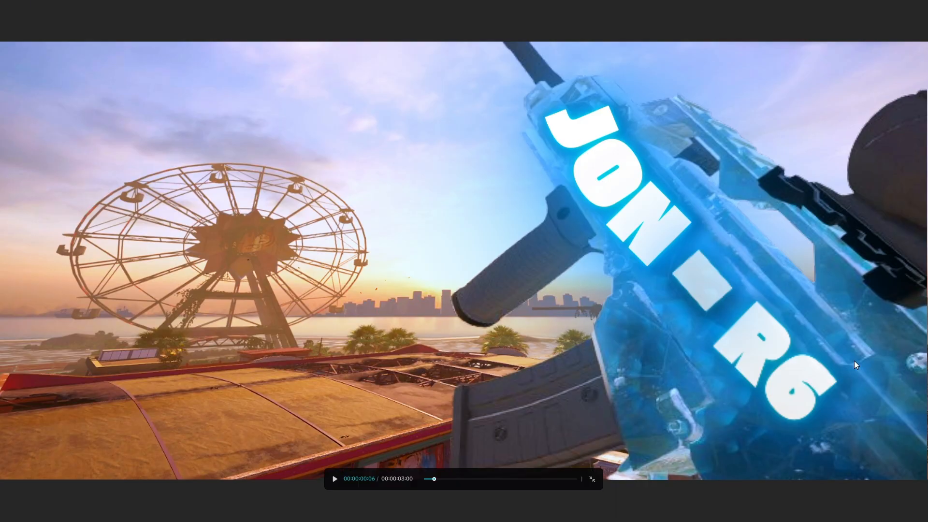
pyautogui.click(592, 479)
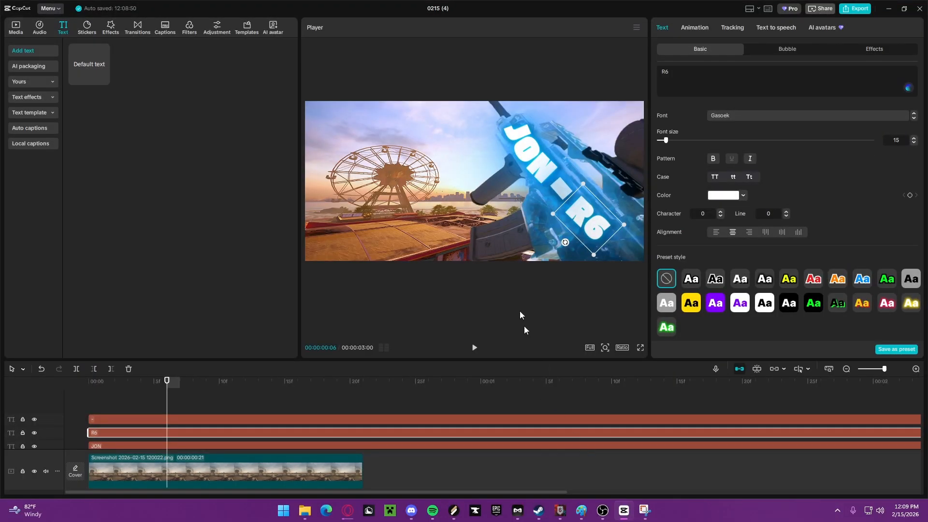
# Step: Nudge the hyphen, rotate the R6 text slightly counterclockwise and shift it up the rifle, and check the lettering full screen
pyautogui.click(528, 164)
pyautogui.click(562, 195)
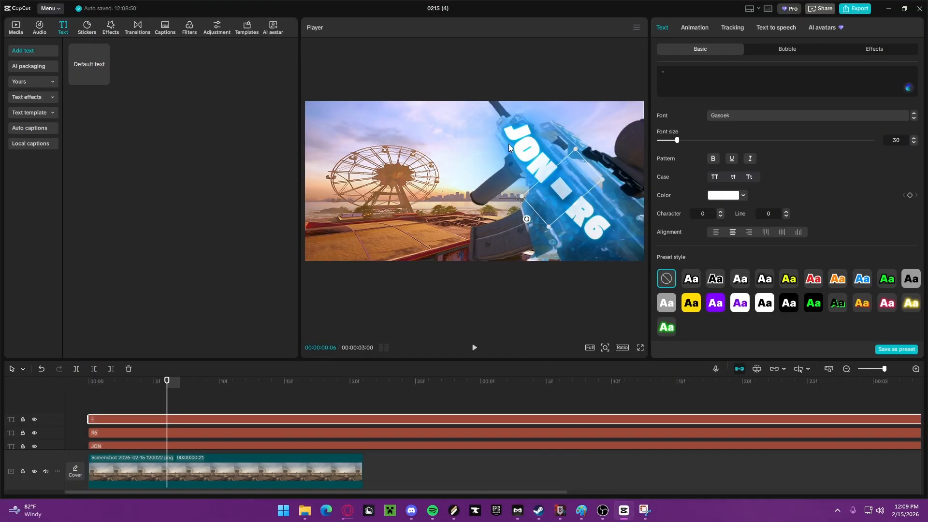
pyautogui.moveTo(526, 222); pyautogui.dragTo(528, 223)
pyautogui.click(591, 232)
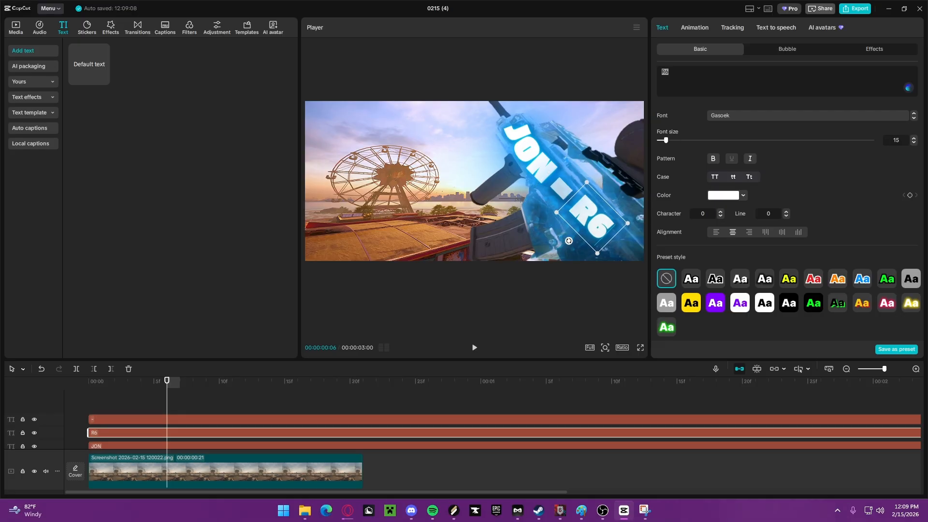
pyautogui.moveTo(575, 246); pyautogui.dragTo(589, 220)
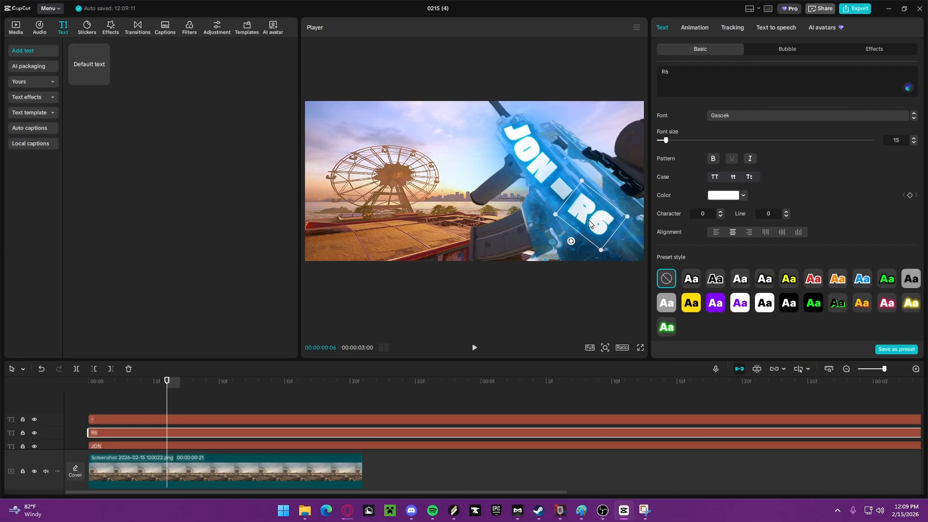
pyautogui.click(640, 348)
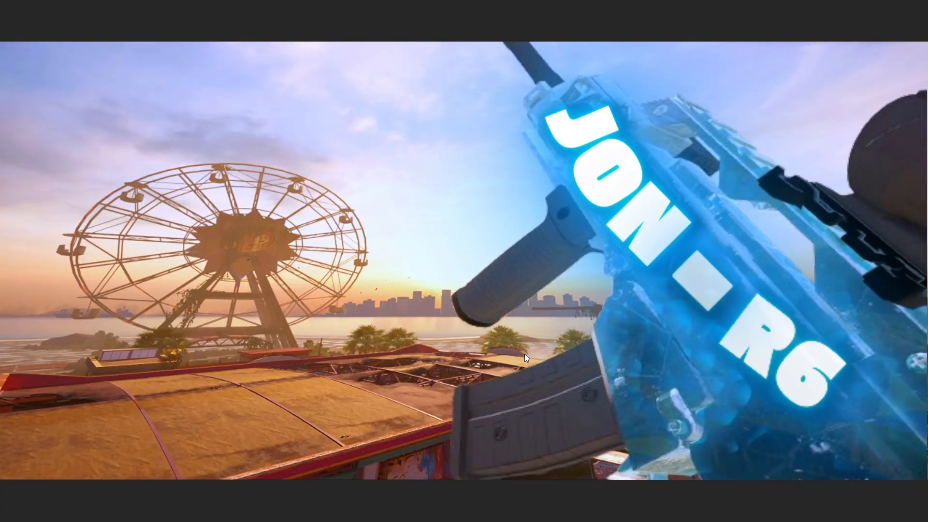
pyautogui.click(592, 479)
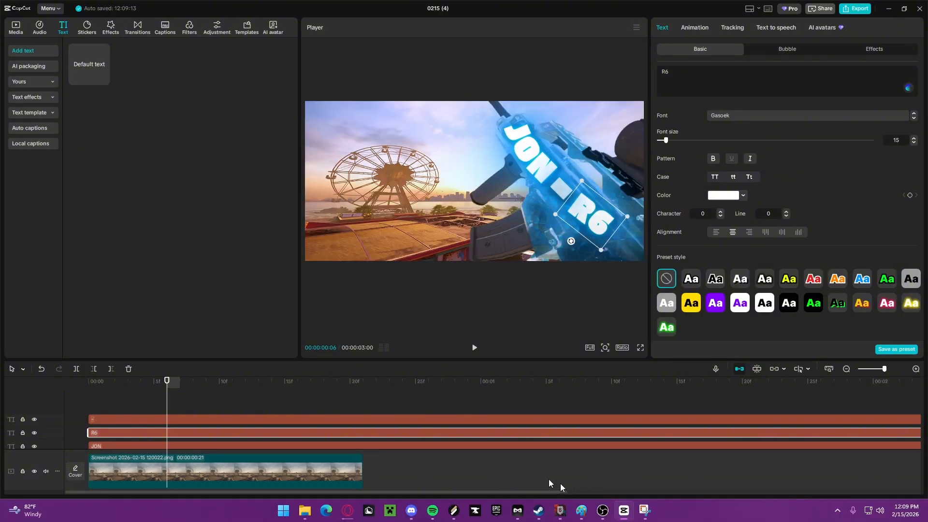
pyautogui.moveTo(222, 407); pyautogui.dragTo(216, 444)
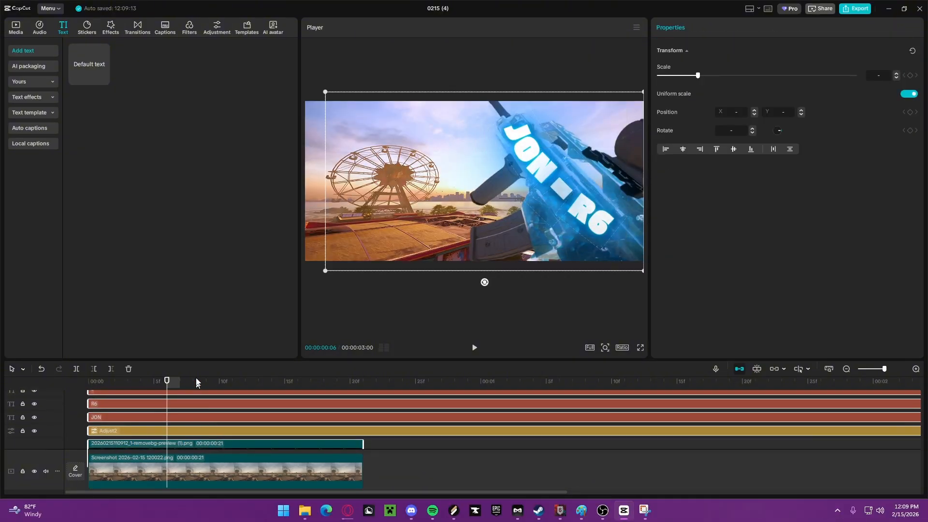
pyautogui.scroll(2, 240, 415)
pyautogui.click(239, 405)
pyautogui.moveTo(235, 402); pyautogui.dragTo(231, 439)
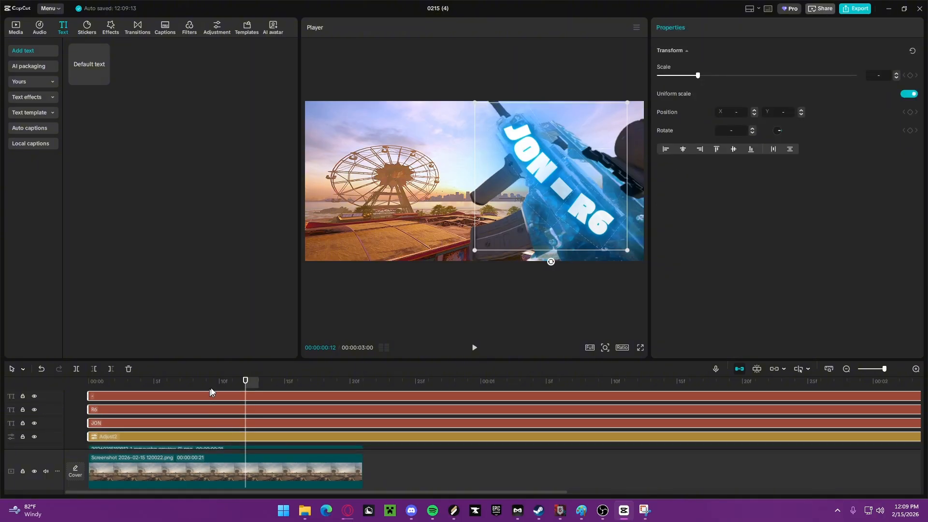
pyautogui.click(459, 461)
pyautogui.scroll(1, 432, 395)
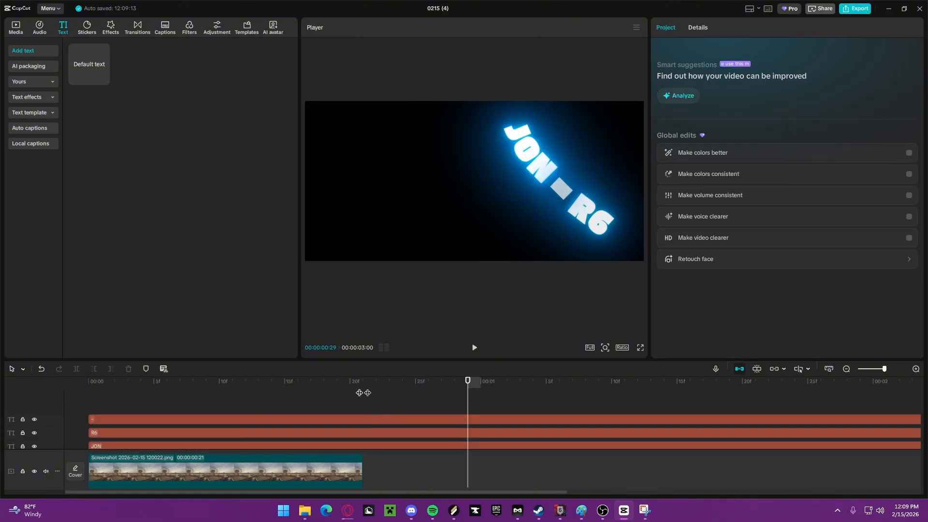
pyautogui.click(285, 401)
pyautogui.moveTo(310, 405); pyautogui.dragTo(312, 442)
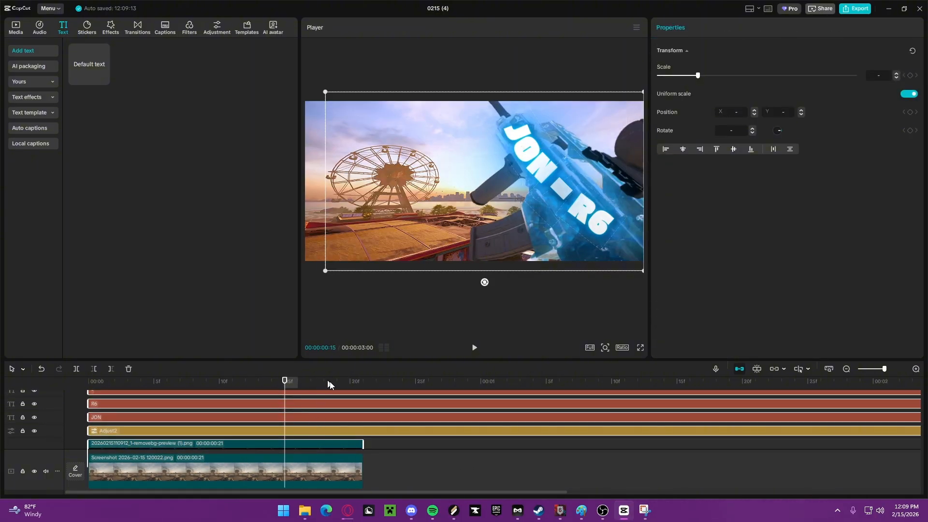
pyautogui.click(441, 456)
pyautogui.scroll(1, 368, 421)
# Step: Shift the name, hyphen and R6 texts together slightly up and left on the rifle, and check the composition full screen
pyautogui.moveTo(314, 394); pyautogui.dragTo(313, 440)
pyautogui.moveTo(428, 384); pyautogui.dragTo(306, 417)
pyautogui.click(304, 399)
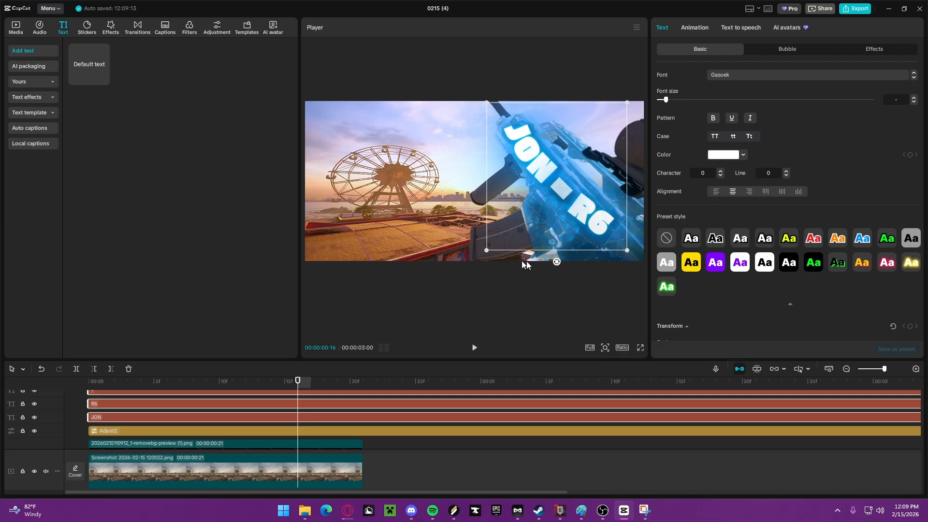
pyautogui.moveTo(559, 262)
pyautogui.mouseDown()
pyautogui.moveTo(544, 260)
pyautogui.moveTo(553, 263)
pyautogui.mouseUp()
pyautogui.moveTo(572, 201); pyautogui.dragTo(570, 195)
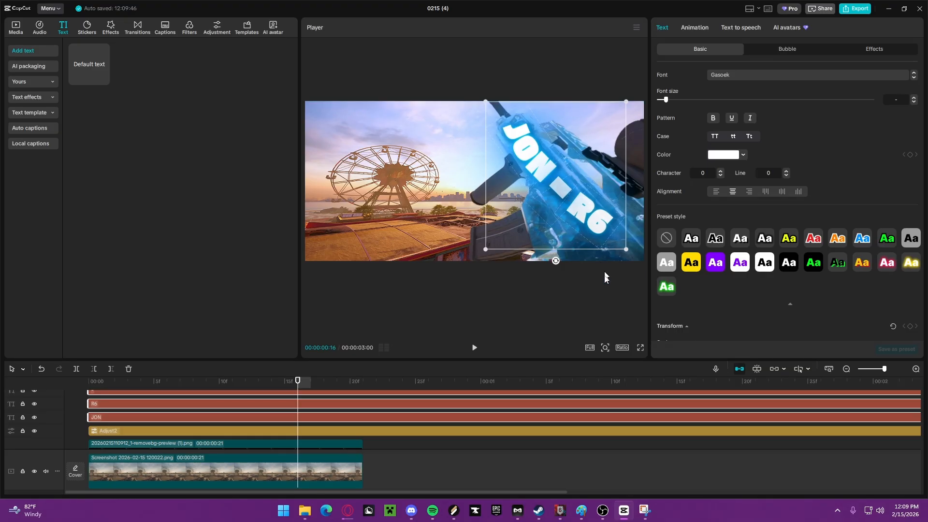
pyautogui.click(641, 348)
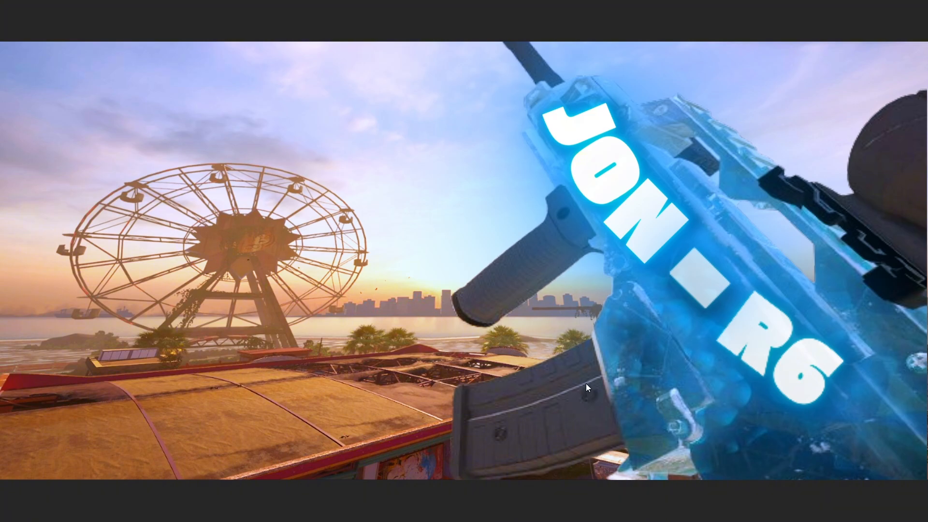
pyautogui.click(593, 479)
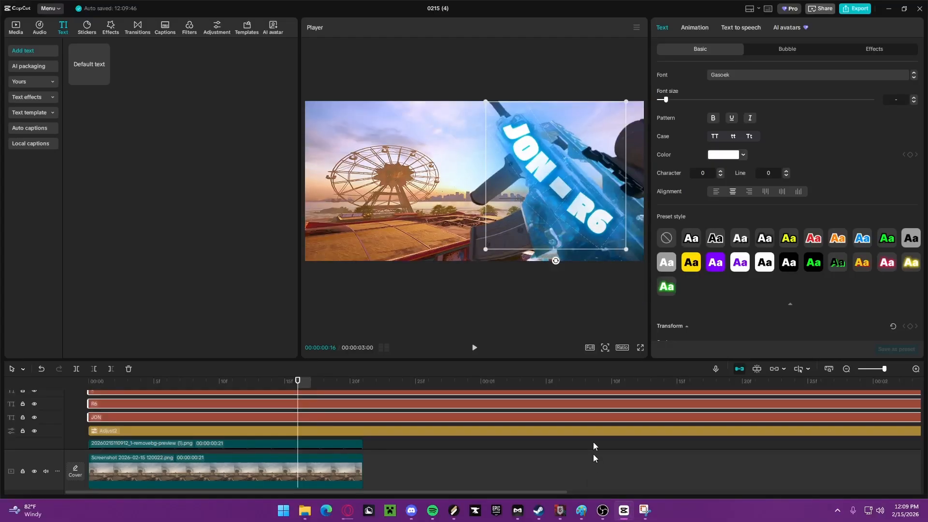
pyautogui.click(561, 278)
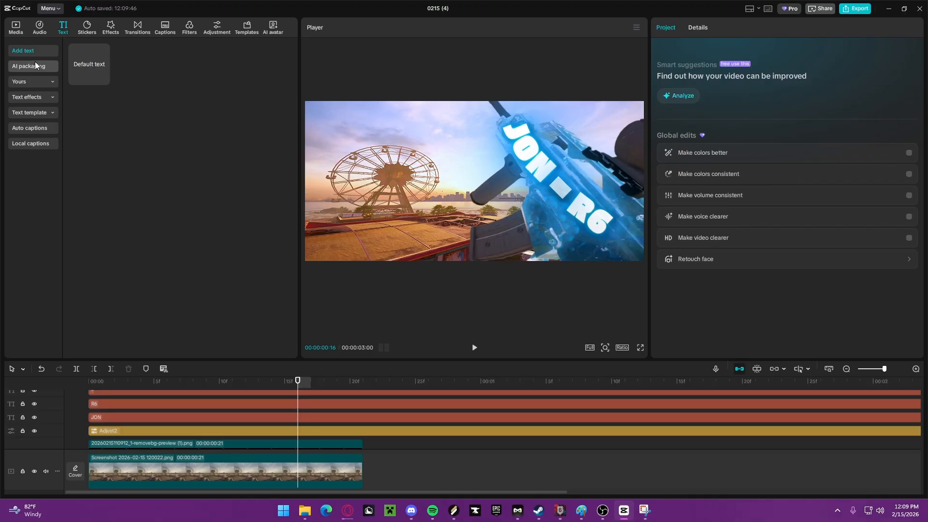
# Step: Import the image Copper_1200x1200 from the Downloads folder into the project media
pyautogui.click(15, 28)
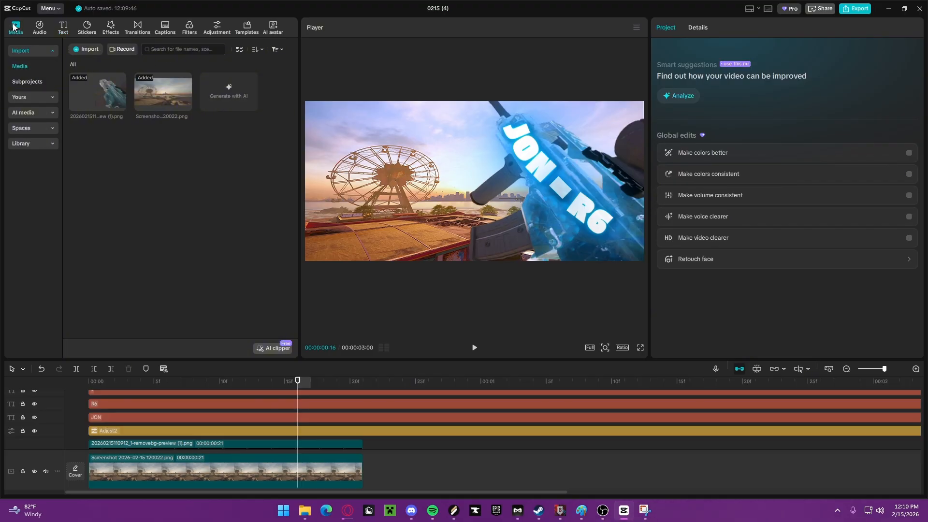
pyautogui.click(88, 50)
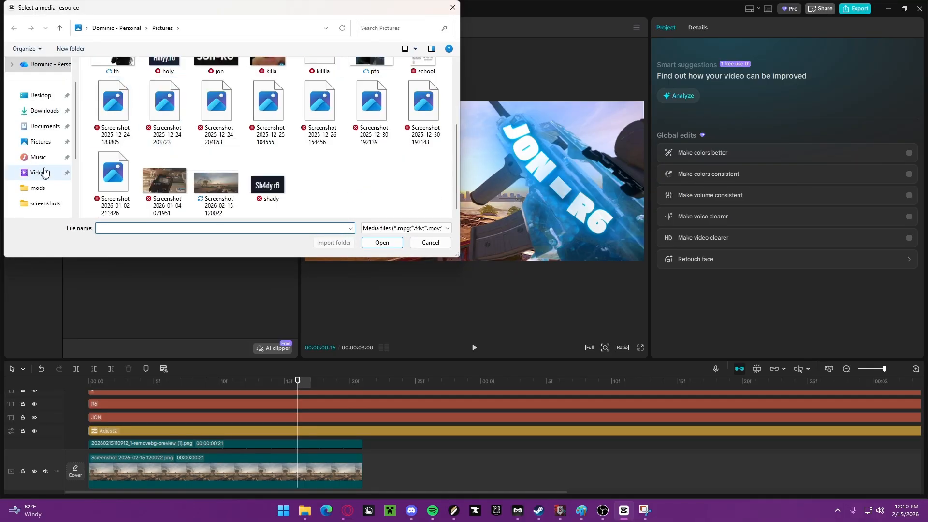
pyautogui.click(43, 111)
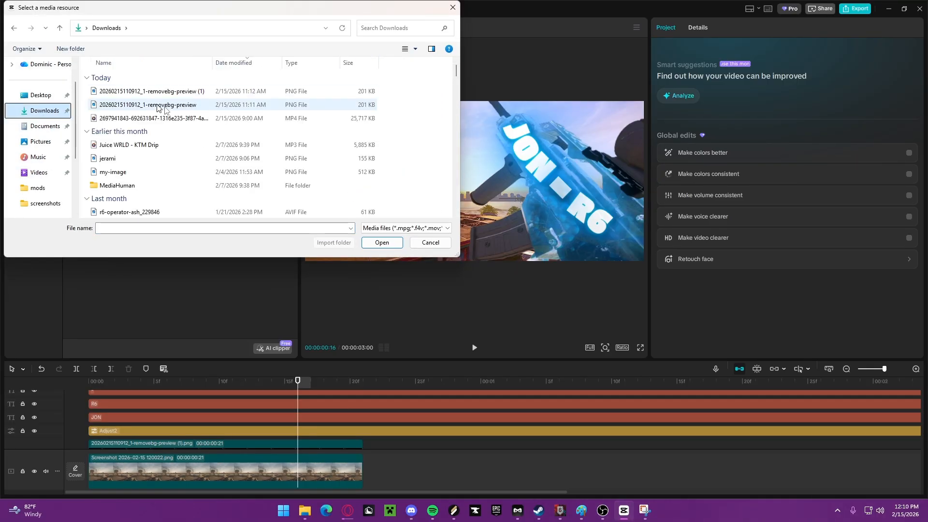
pyautogui.scroll(-5, 169, 106)
pyautogui.scroll(-2, 165, 116)
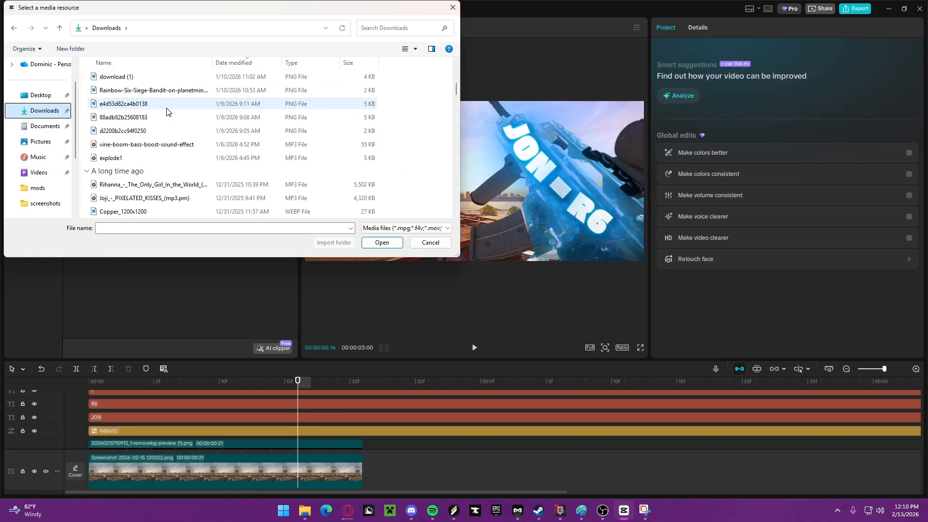
pyautogui.click(122, 174)
pyautogui.doubleClick(123, 172)
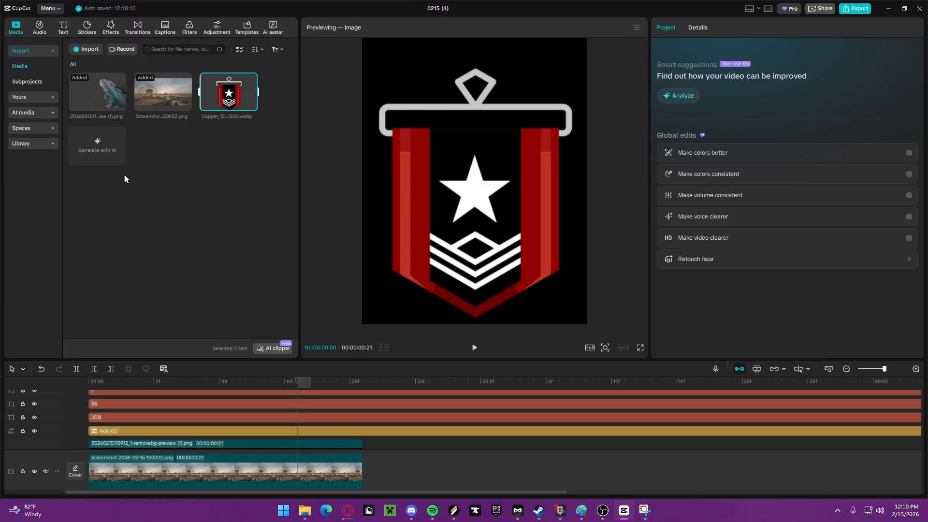
# Step: Add the Copper badge above the text tracks, scale it to 44% over the Ferris wheel at X -934, Y 107, and preview it full screen
pyautogui.moveTo(229, 93); pyautogui.dragTo(91, 439)
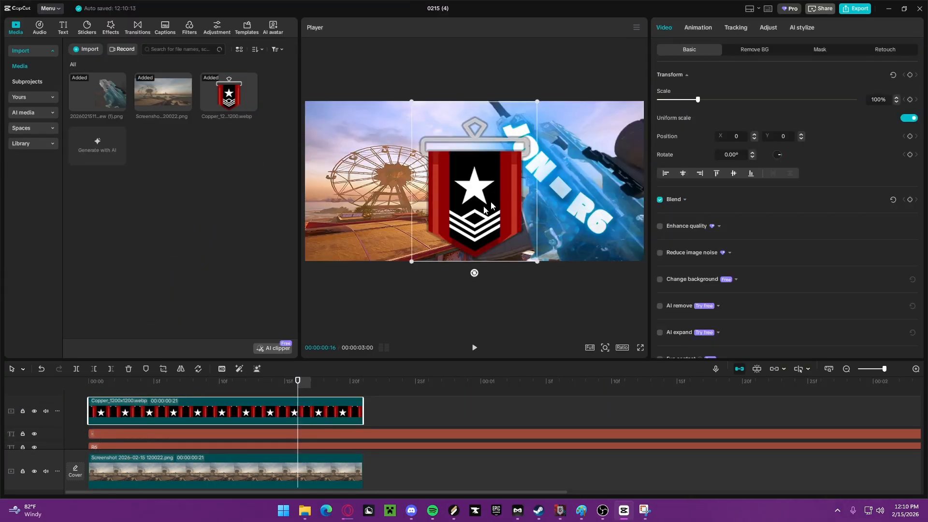
pyautogui.moveTo(491, 201); pyautogui.dragTo(411, 177)
pyautogui.moveTo(452, 96); pyautogui.dragTo(416, 143)
pyautogui.moveTo(389, 193); pyautogui.dragTo(415, 202)
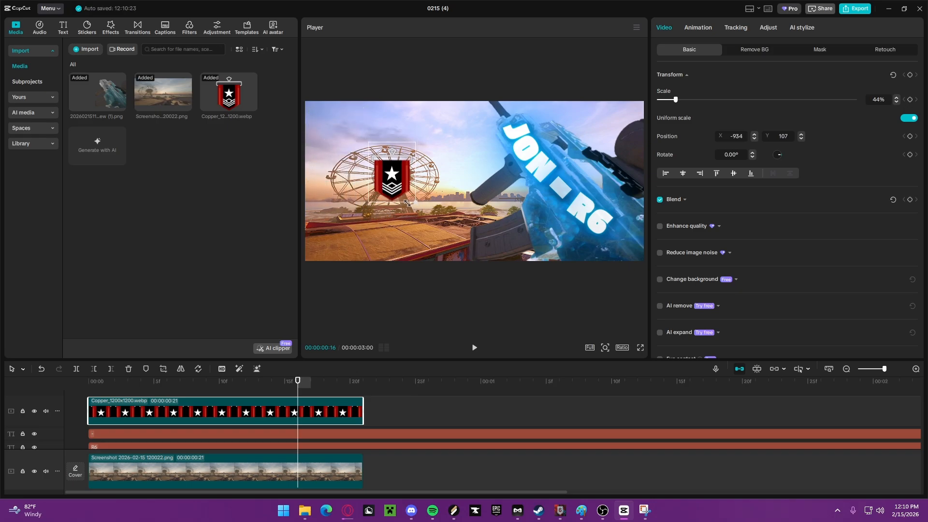
pyautogui.click(644, 350)
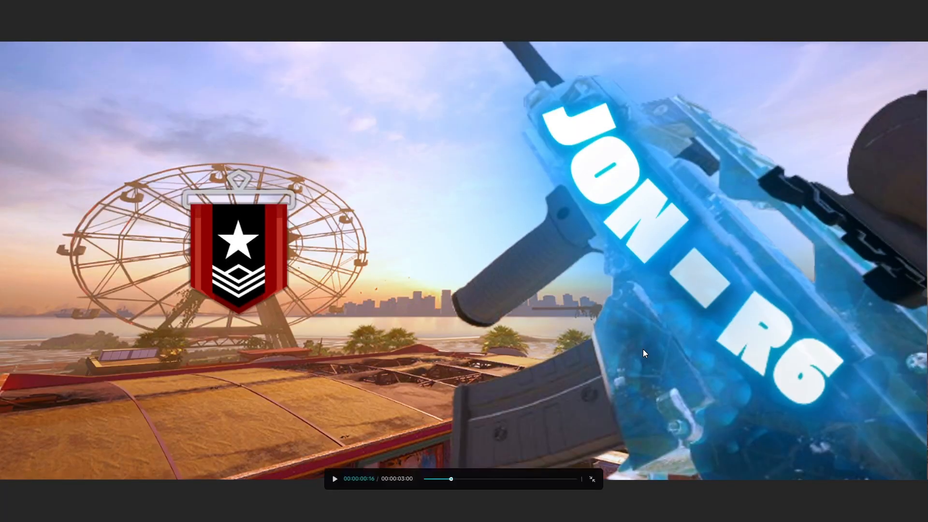
pyautogui.click(592, 479)
# Step: Try the badge at 91% over the Ferris wheel, and reduce it to 25% near the frame's centre at X 0, Y -55
pyautogui.moveTo(468, 157); pyautogui.dragTo(383, 186)
pyautogui.moveTo(425, 133); pyautogui.dragTo(441, 95)
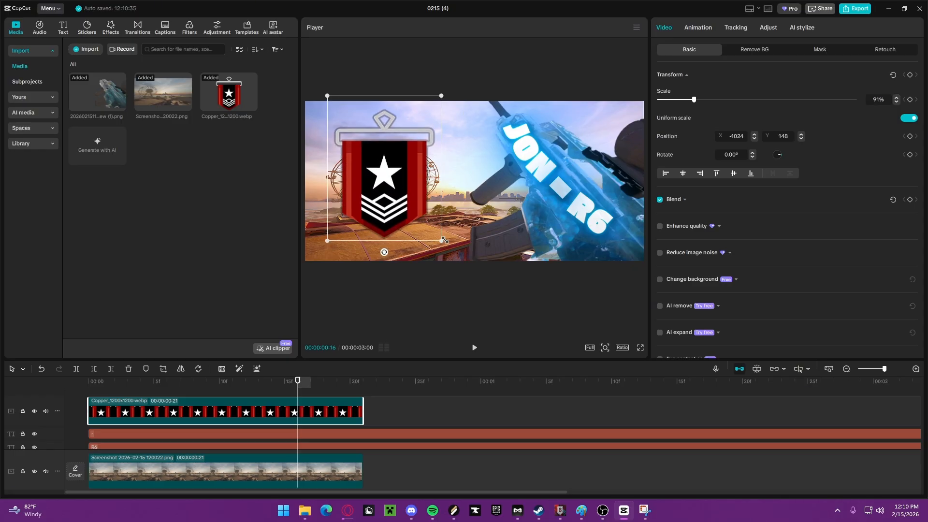
pyautogui.moveTo(444, 241); pyautogui.dragTo(498, 268)
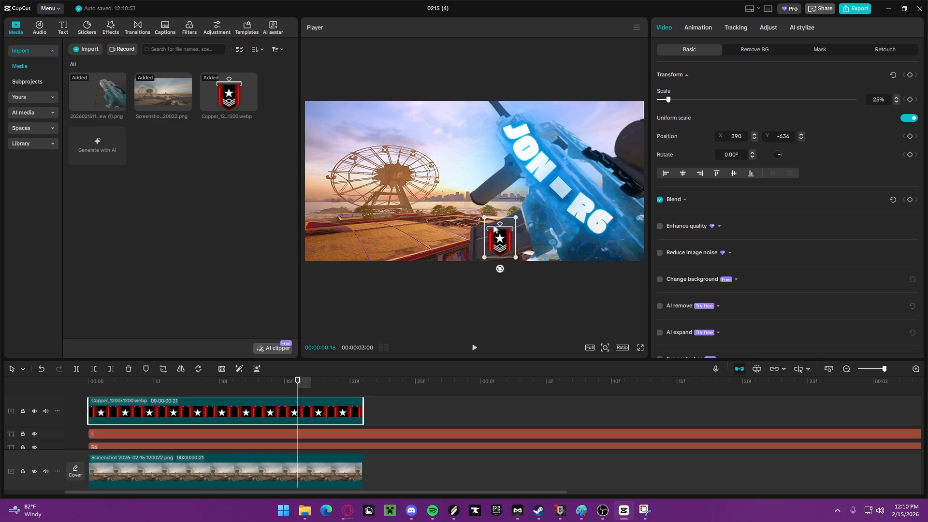
pyautogui.moveTo(486, 218); pyautogui.dragTo(477, 193)
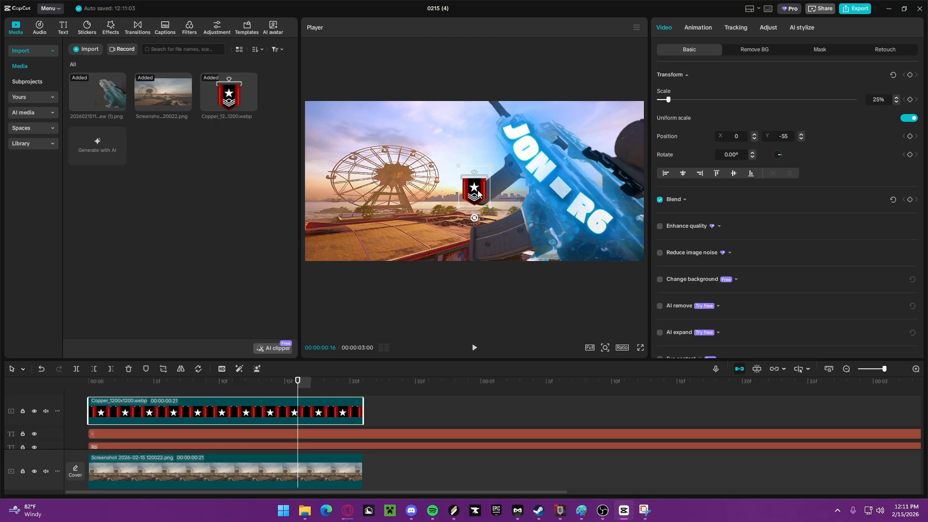
# Step: Group the rifle image with the Adjust2 adjustment layer directly above it
pyautogui.scroll(1, 304, 433)
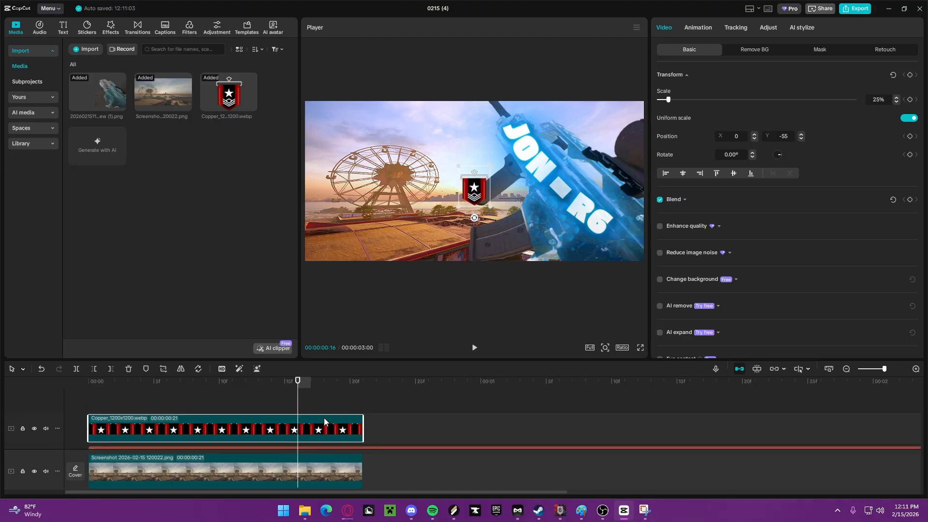
pyautogui.scroll(-2, 324, 418)
pyautogui.scroll(2, 339, 439)
pyautogui.scroll(-3, 290, 430)
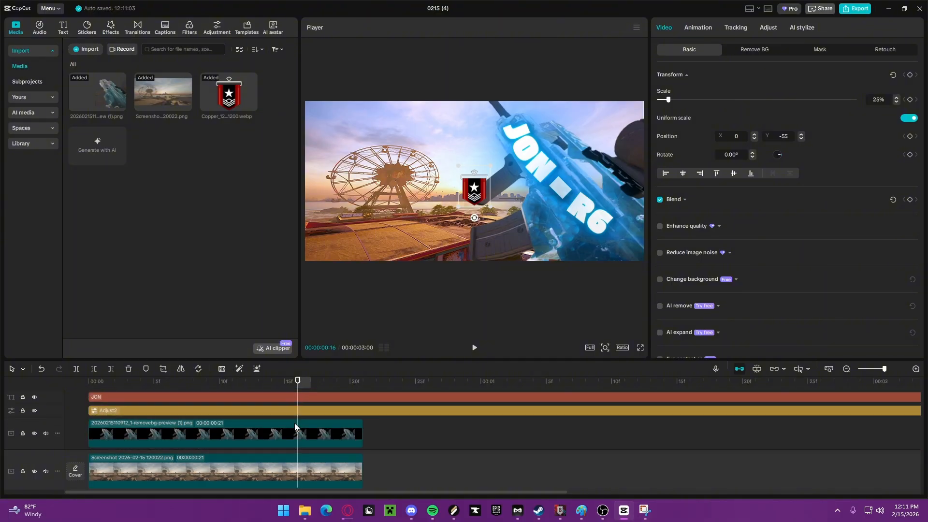
pyautogui.scroll(1, 82, 396)
pyautogui.click(94, 407)
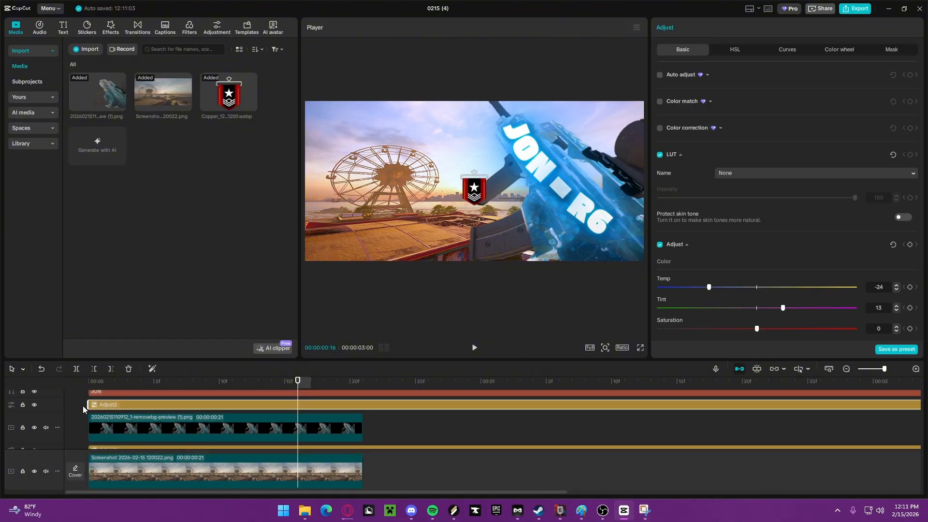
pyautogui.click(83, 405)
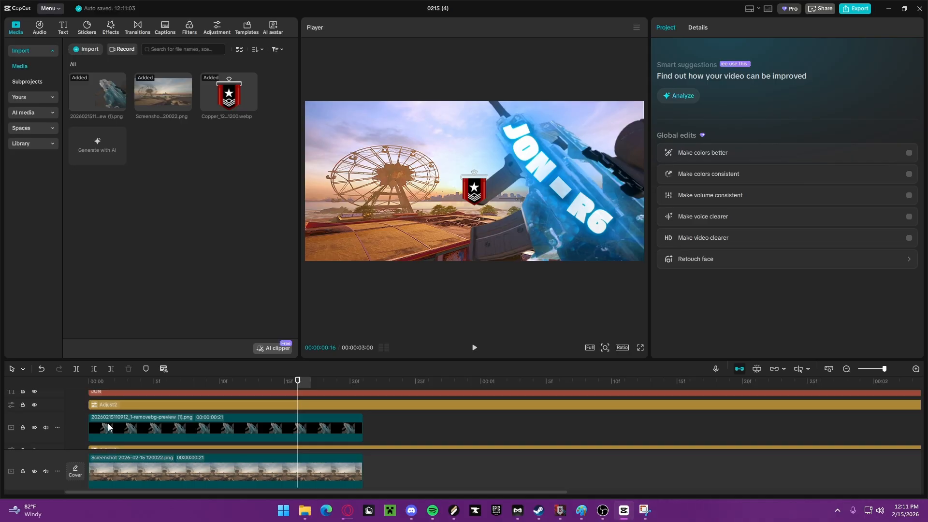
pyautogui.click(358, 418)
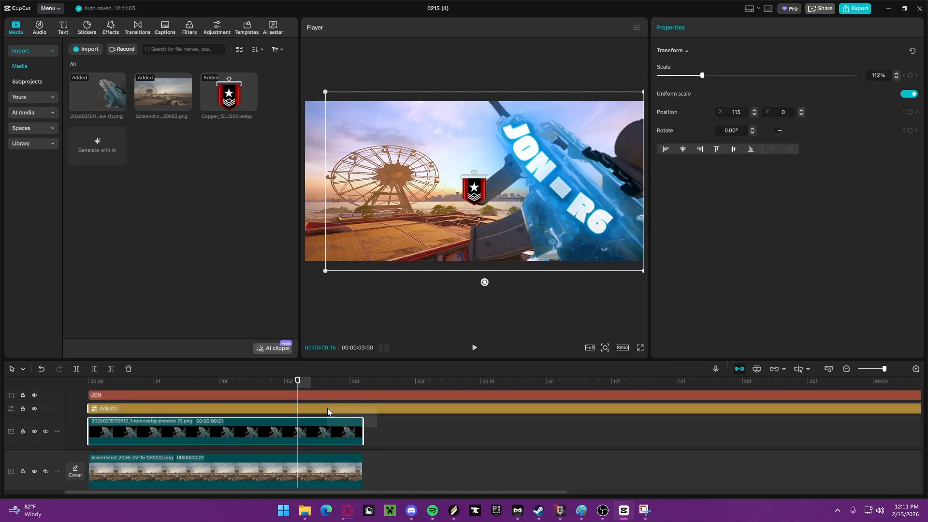
pyautogui.rightClick(329, 412)
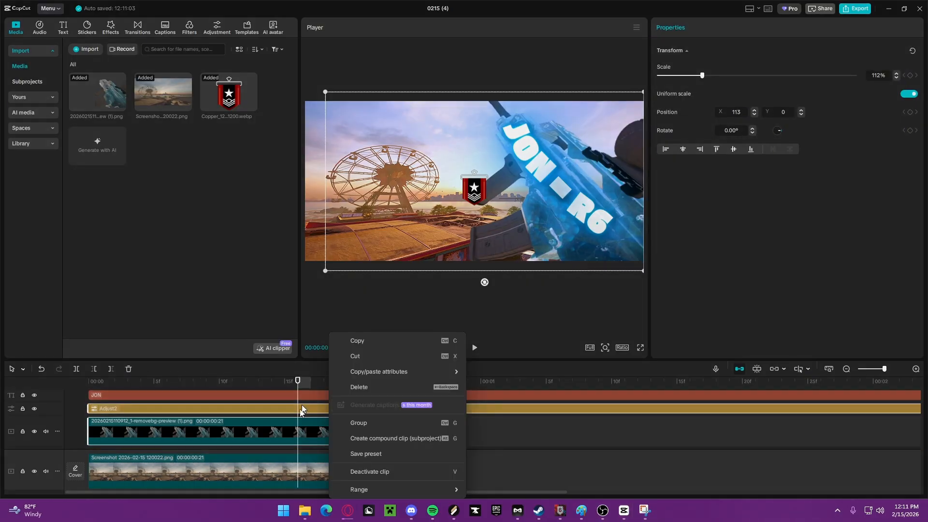
pyautogui.click(377, 420)
# Step: Group the Ferris wheel background screenshot with the Adjust1 adjustment layer
pyautogui.click(381, 463)
pyautogui.click(350, 438)
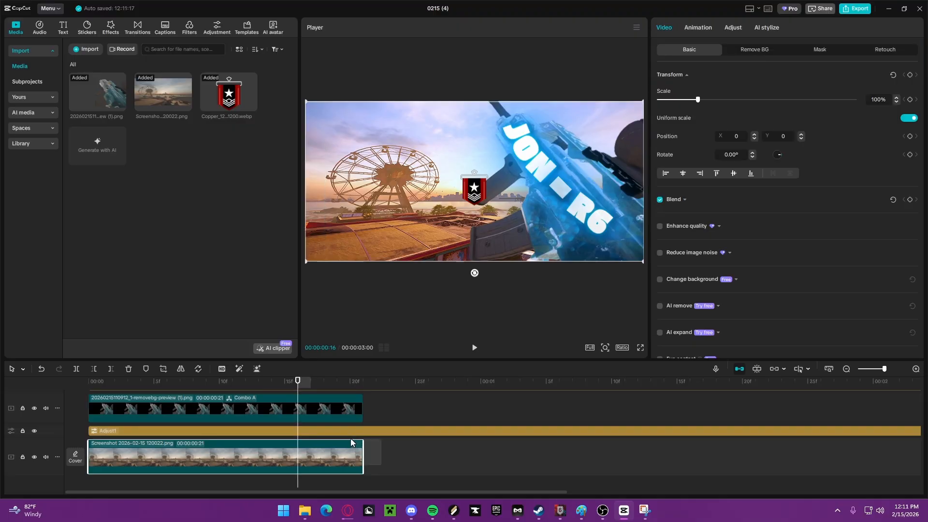
pyautogui.rightClick(353, 448)
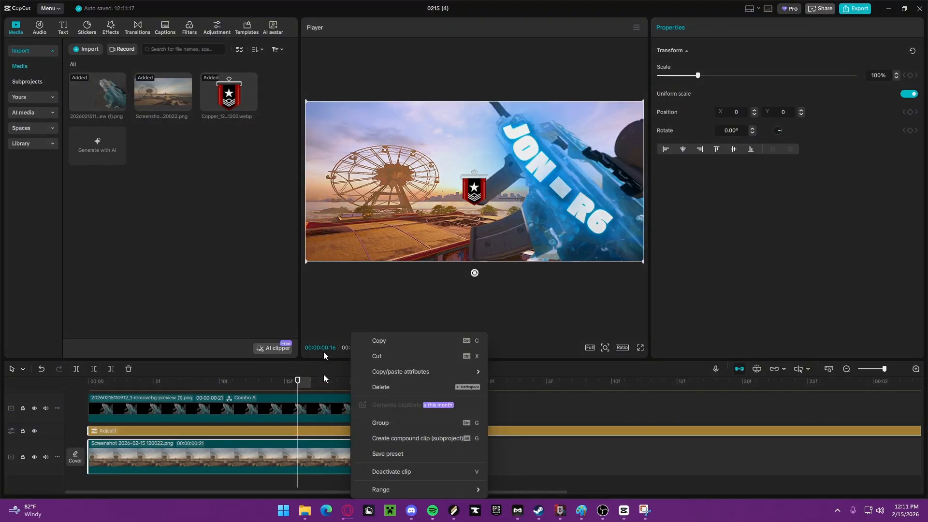
pyautogui.click(407, 423)
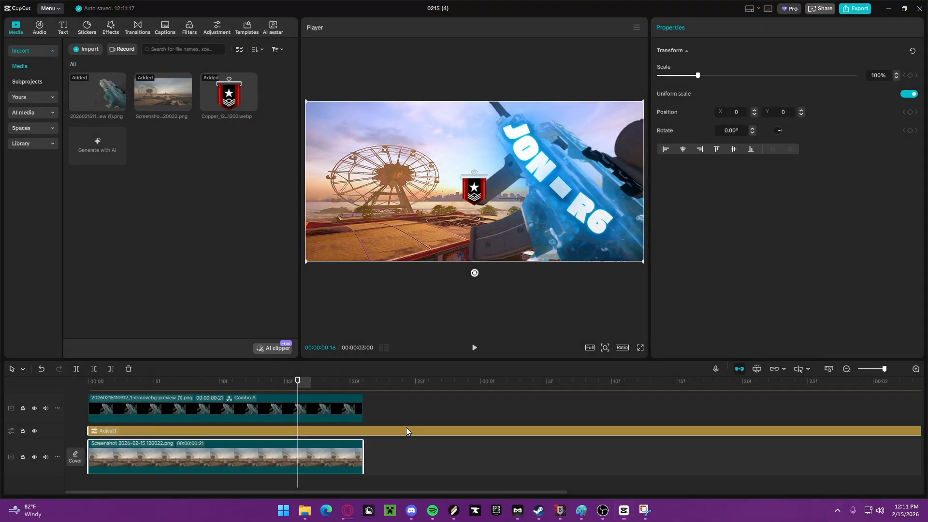
# Step: Group the name, hyphen and R6 texts together with the rifle and its adjustment layer
pyautogui.moveTo(357, 428); pyautogui.dragTo(279, 435)
pyautogui.rightClick(279, 434)
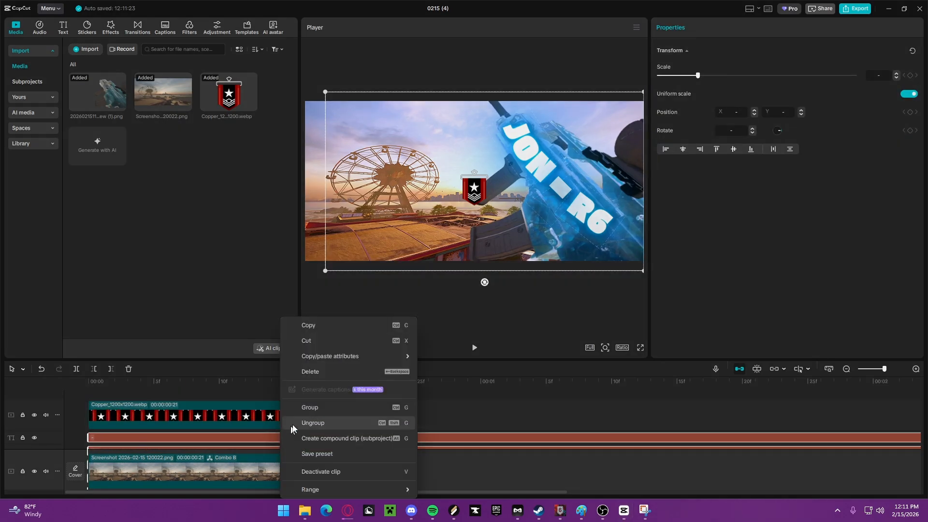
pyautogui.click(354, 411)
pyautogui.moveTo(577, 239)
pyautogui.mouseDown()
pyautogui.moveTo(568, 224)
pyautogui.moveTo(574, 235)
pyautogui.mouseUp()
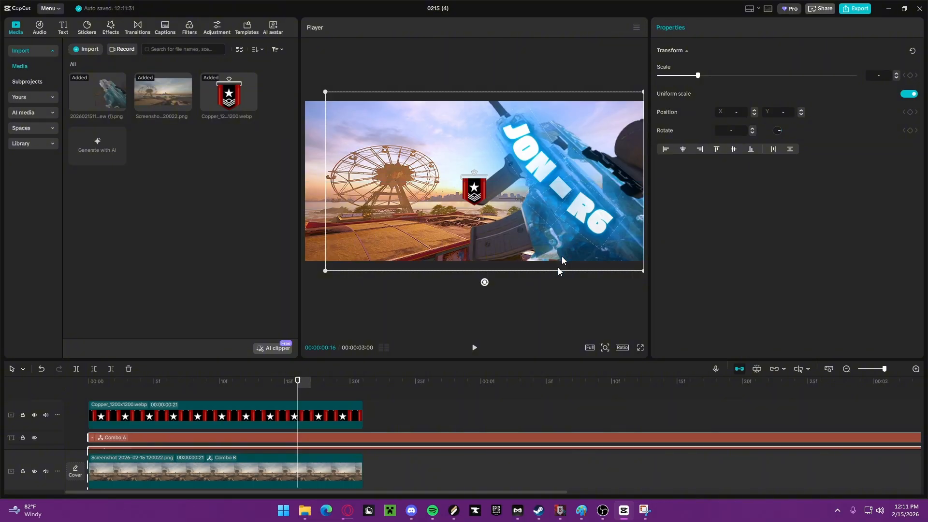
# Step: Preview the composition full screen, and move the Copper badge to the frame's lower-left corner at X -1704, Y -636
pyautogui.click(482, 195)
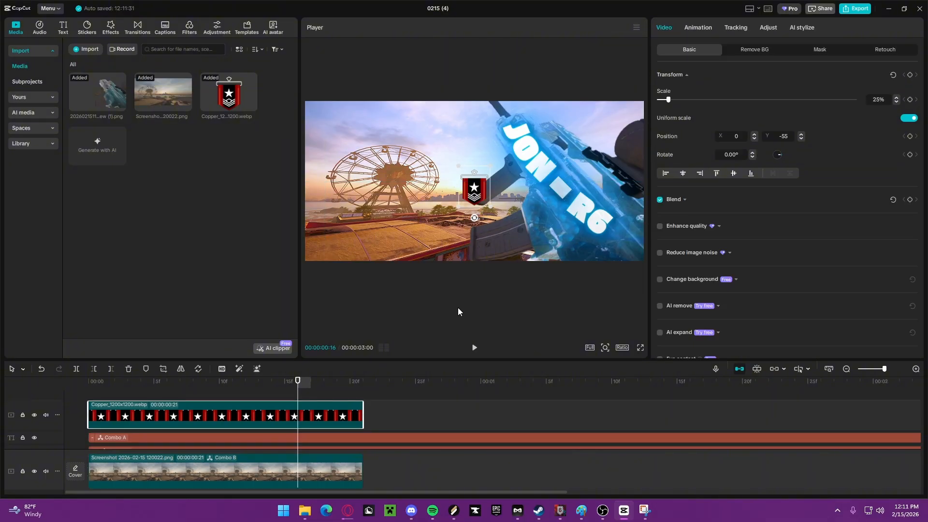
pyautogui.click(388, 292)
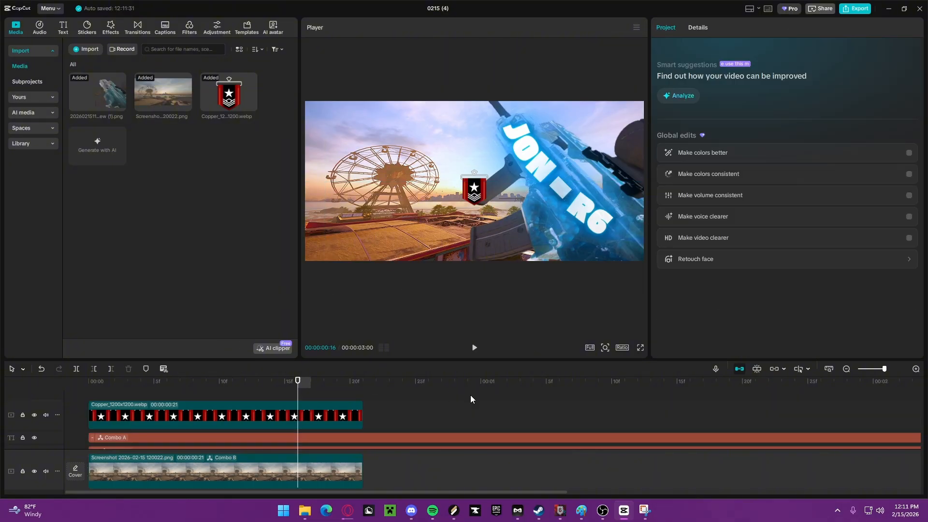
pyautogui.click(641, 348)
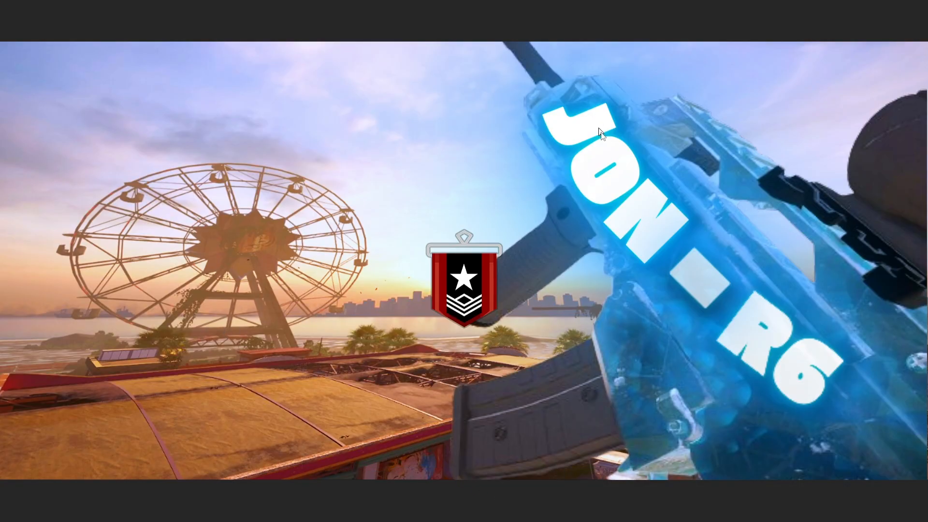
pyautogui.moveTo(683, 288)
pyautogui.click(592, 479)
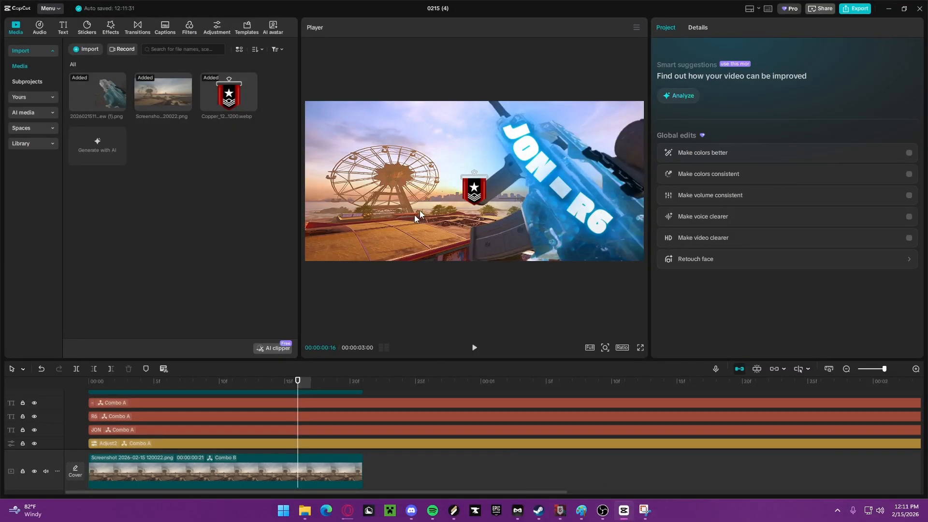
pyautogui.moveTo(471, 196); pyautogui.dragTo(321, 247)
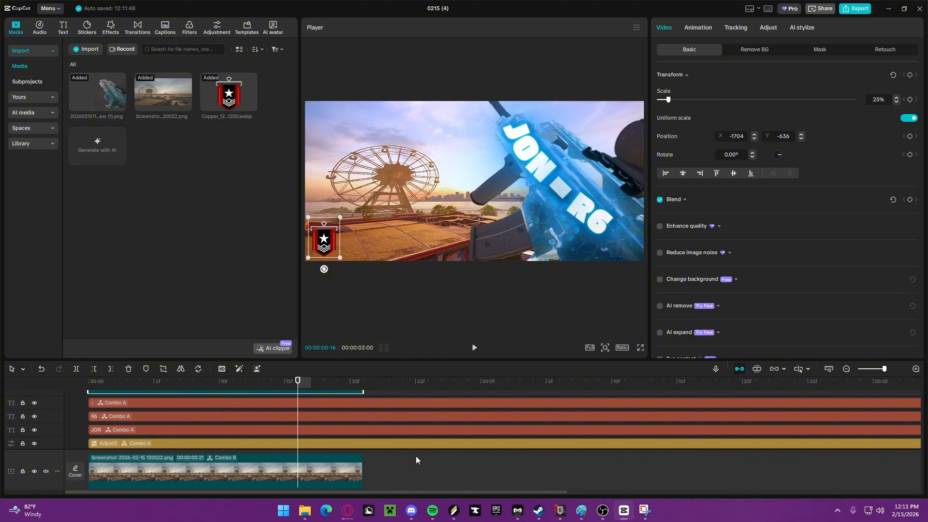
# Step: Search the video effects for blur and add Motion Blur on a track above the Copper badge
pyautogui.scroll(2, 416, 457)
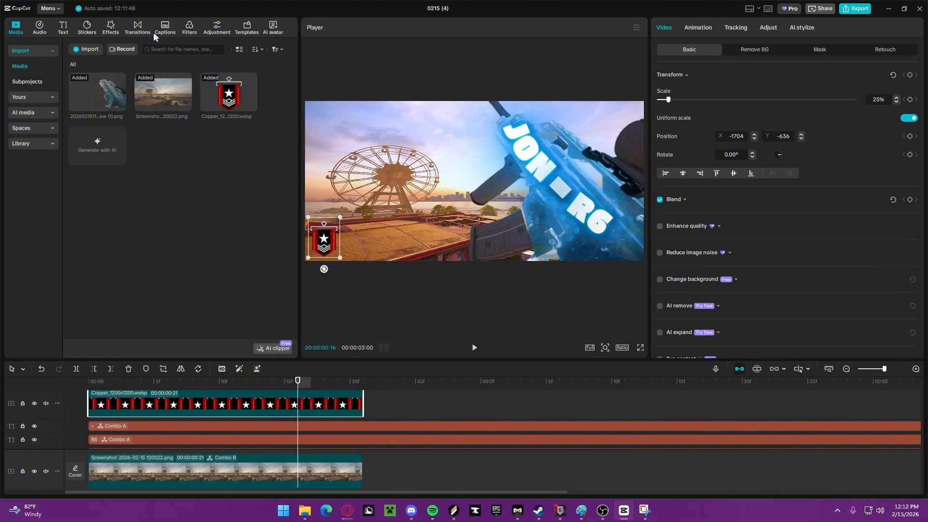
pyautogui.click(87, 28)
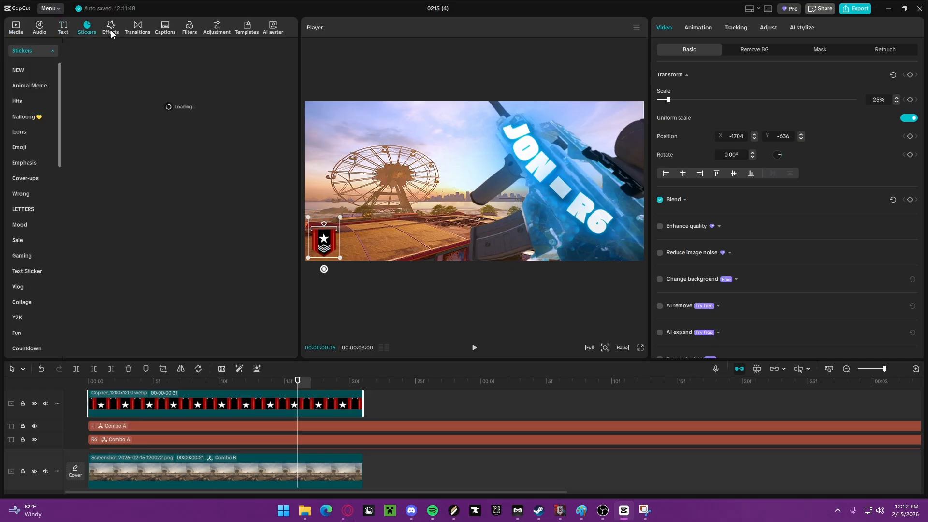
pyautogui.click(111, 28)
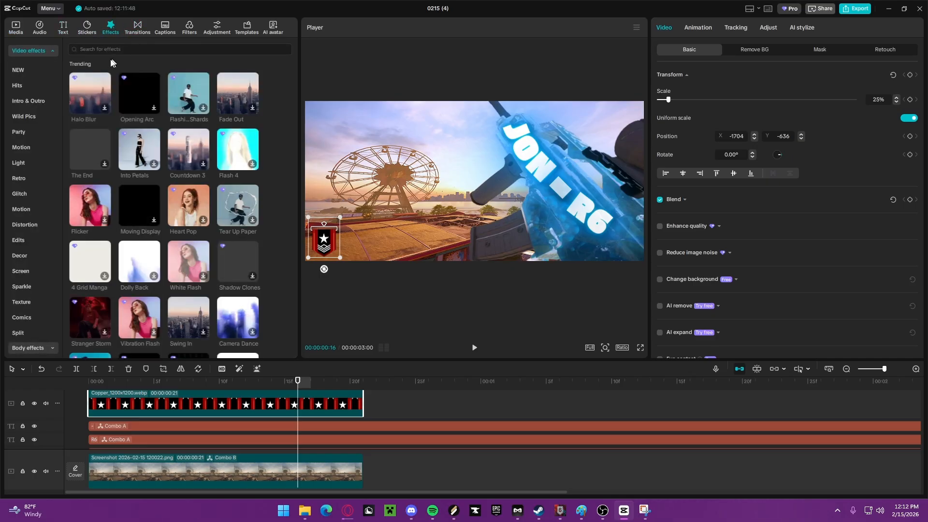
pyautogui.click(116, 49)
pyautogui.write('blur')
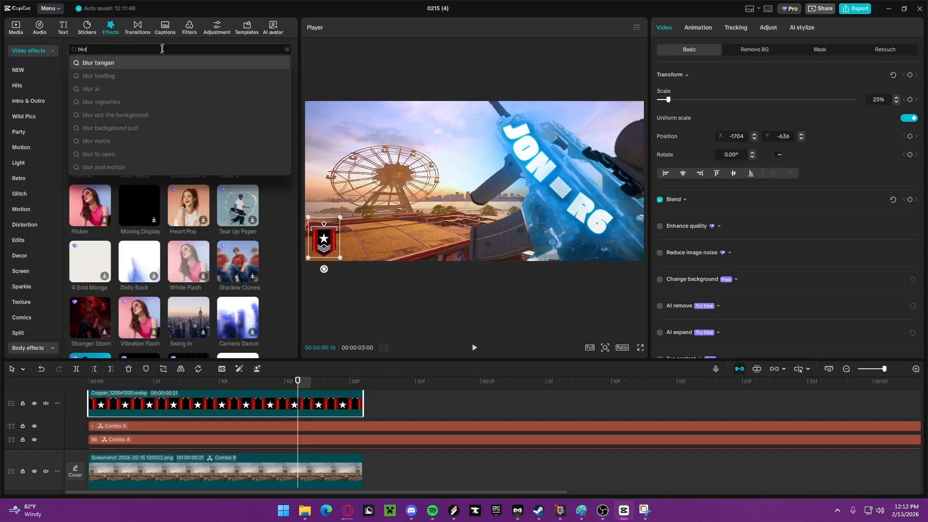
pyautogui.press('Return')
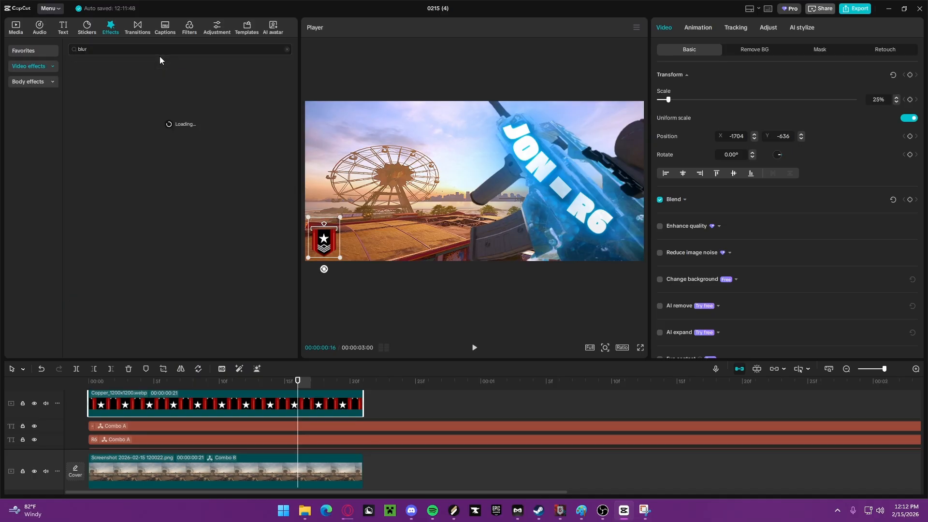
pyautogui.moveTo(138, 80)
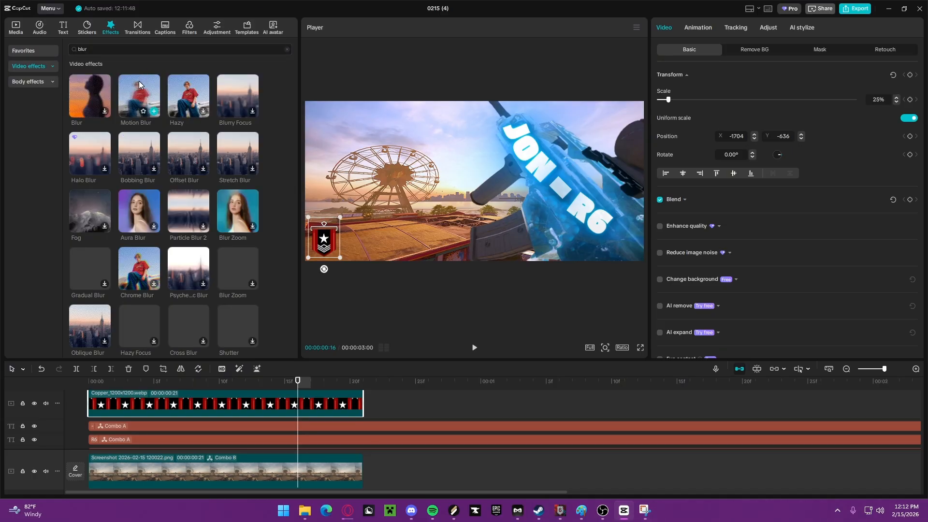
pyautogui.moveTo(138, 80); pyautogui.dragTo(89, 412)
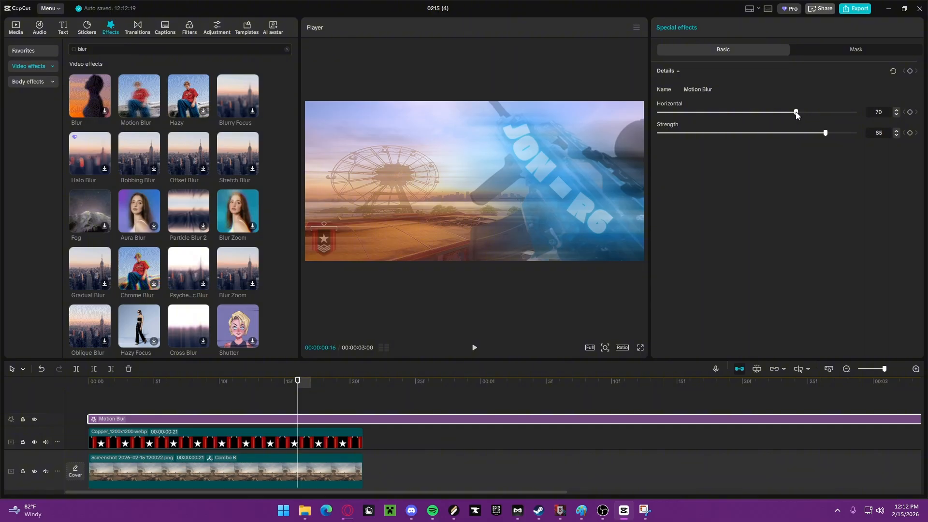
# Step: Try different Motion Blur amounts, and set Horizontal to 73 and Strength to 19
pyautogui.moveTo(797, 114); pyautogui.dragTo(866, 139)
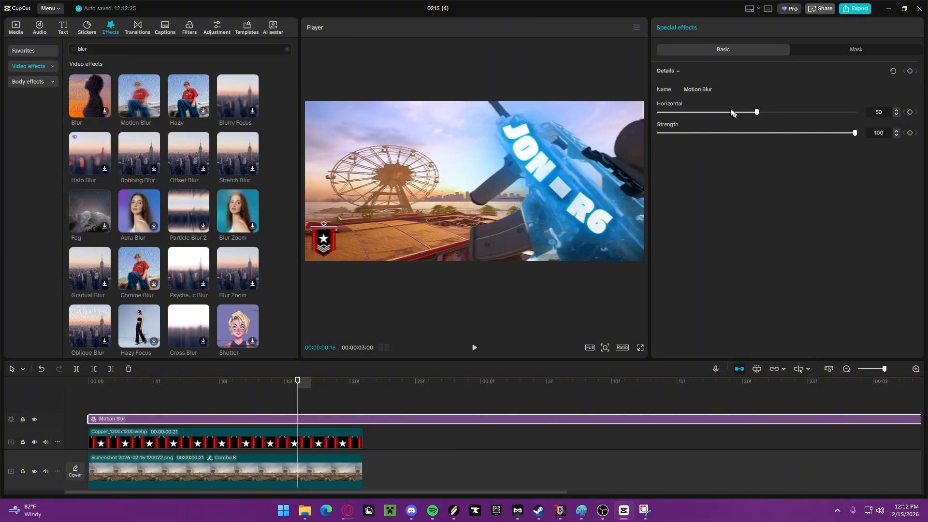
pyautogui.moveTo(759, 112); pyautogui.dragTo(758, 112)
pyautogui.moveTo(855, 133); pyautogui.dragTo(658, 133)
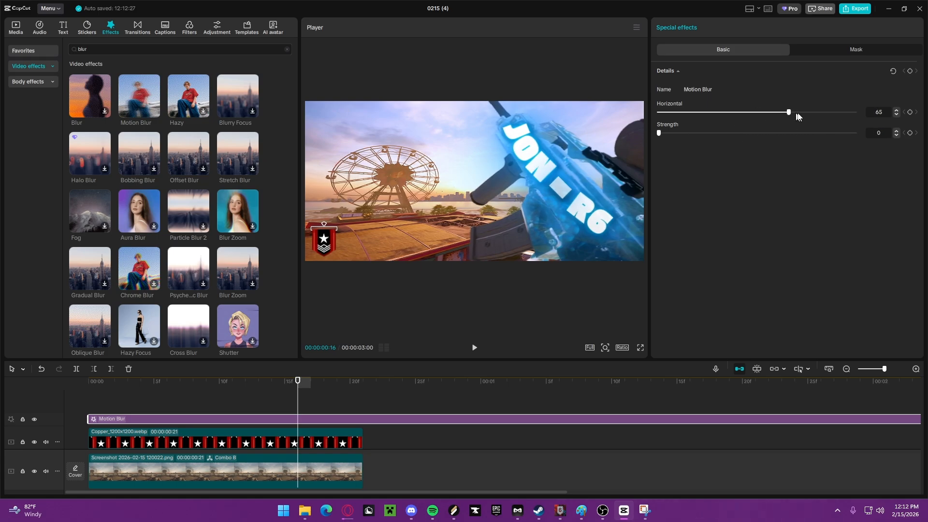
pyautogui.moveTo(797, 114); pyautogui.dragTo(750, 113)
pyautogui.moveTo(669, 135); pyautogui.dragTo(665, 134)
pyautogui.moveTo(751, 113); pyautogui.dragTo(786, 113)
pyautogui.moveTo(665, 135); pyautogui.dragTo(692, 136)
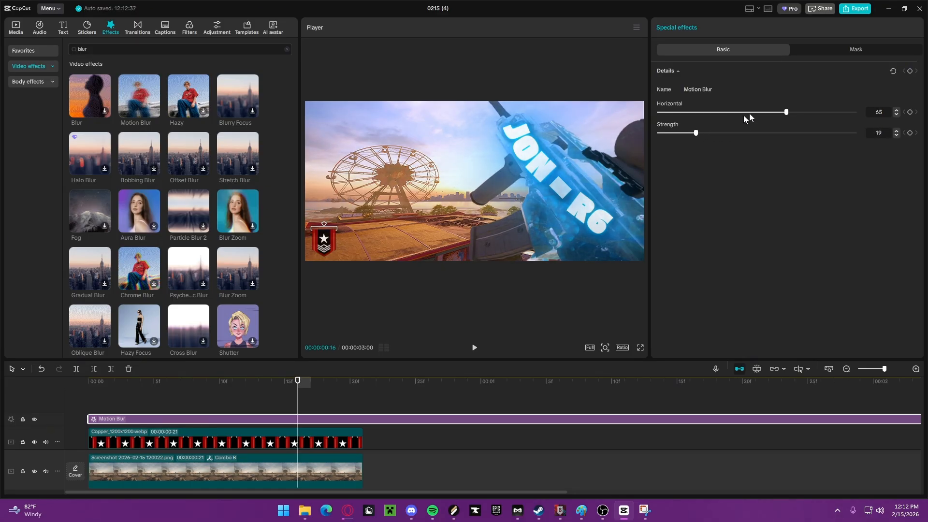
pyautogui.moveTo(788, 114); pyautogui.dragTo(733, 131)
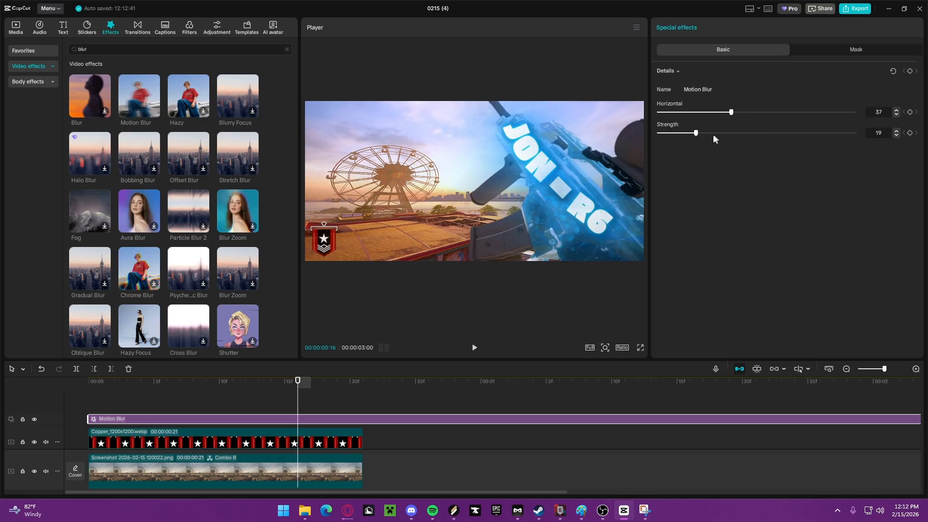
pyautogui.moveTo(725, 115); pyautogui.dragTo(797, 133)
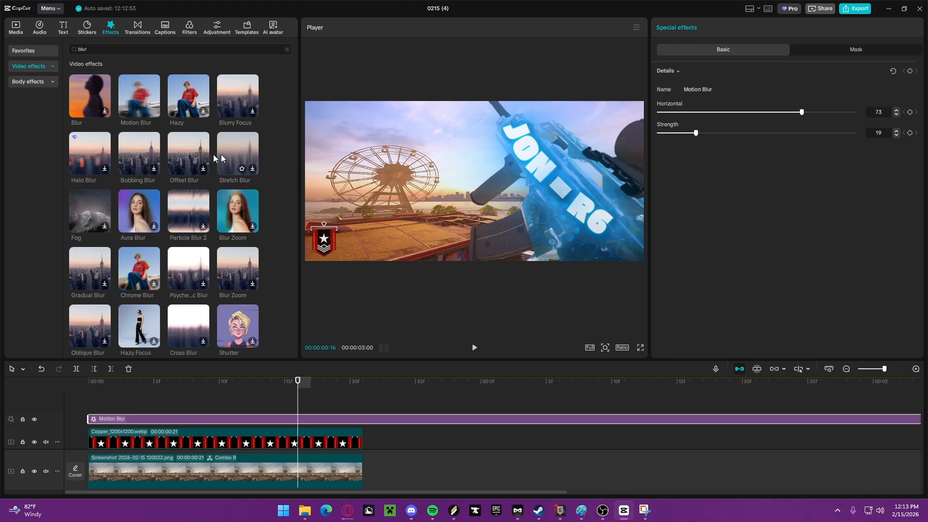
# Step: Add the Hazy effect above Motion Blur with Blur 17, Horizontal 62 and Vertical 53
pyautogui.moveTo(190, 102); pyautogui.dragTo(89, 416)
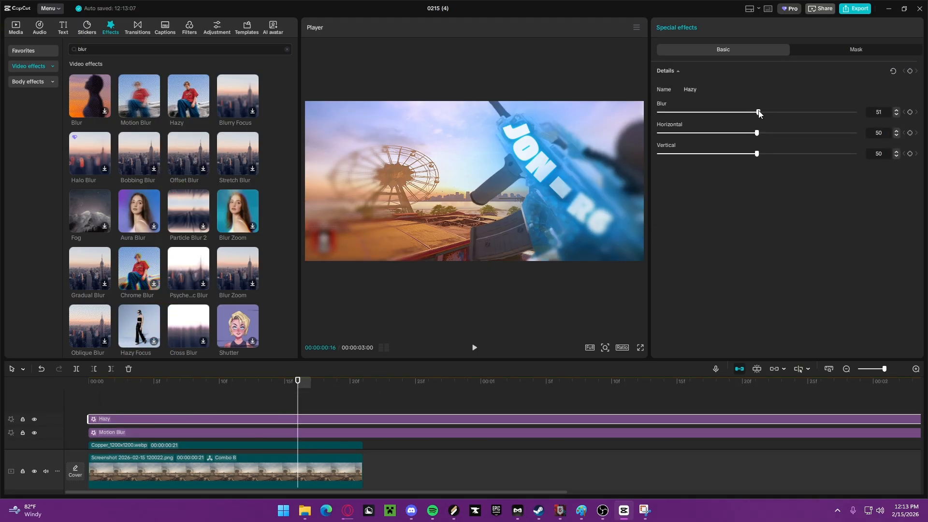
pyautogui.moveTo(759, 113); pyautogui.dragTo(692, 113)
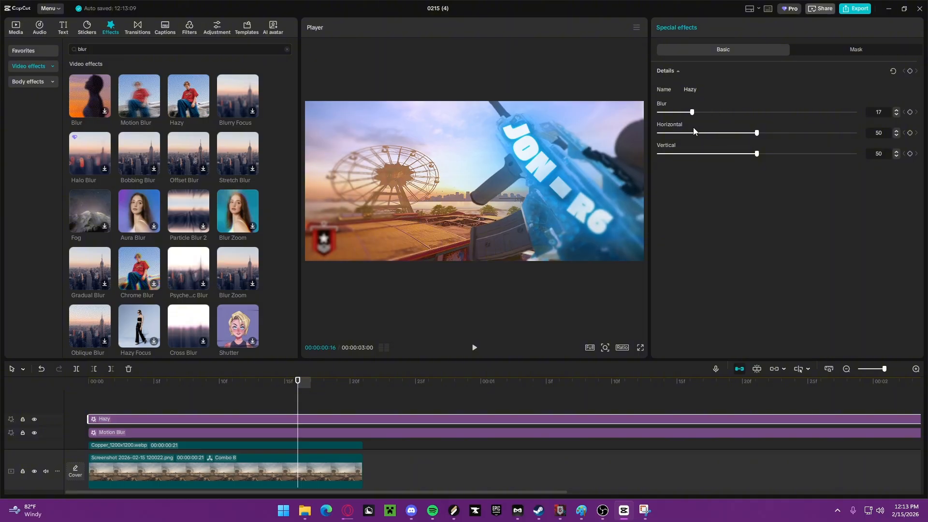
pyautogui.moveTo(766, 134); pyautogui.dragTo(763, 154)
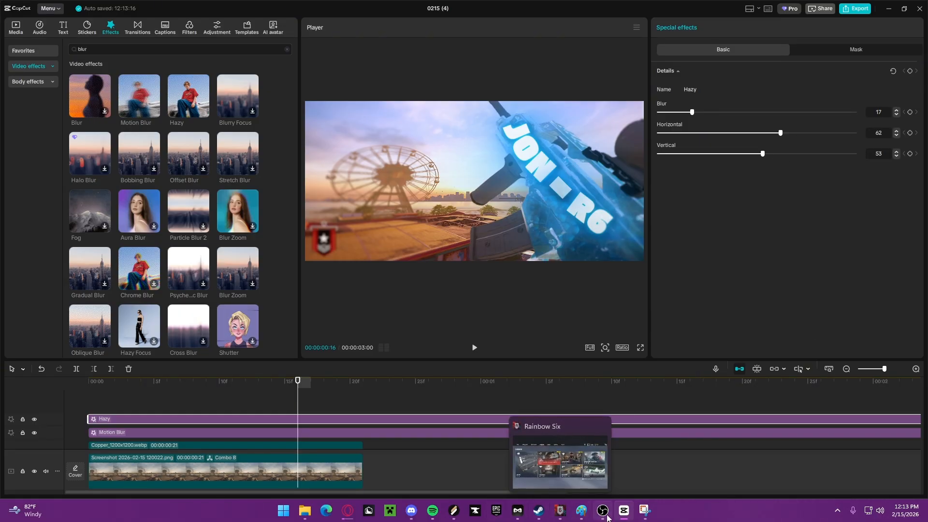
# Step: Check the blurred composition full screen, and select the grouped rifle and texts in the preview
pyautogui.click(413, 512)
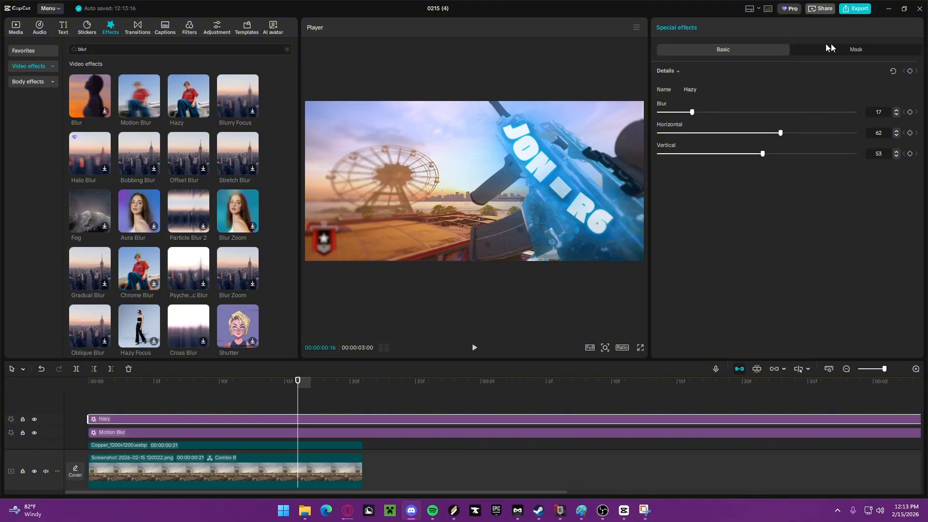
pyautogui.click(641, 348)
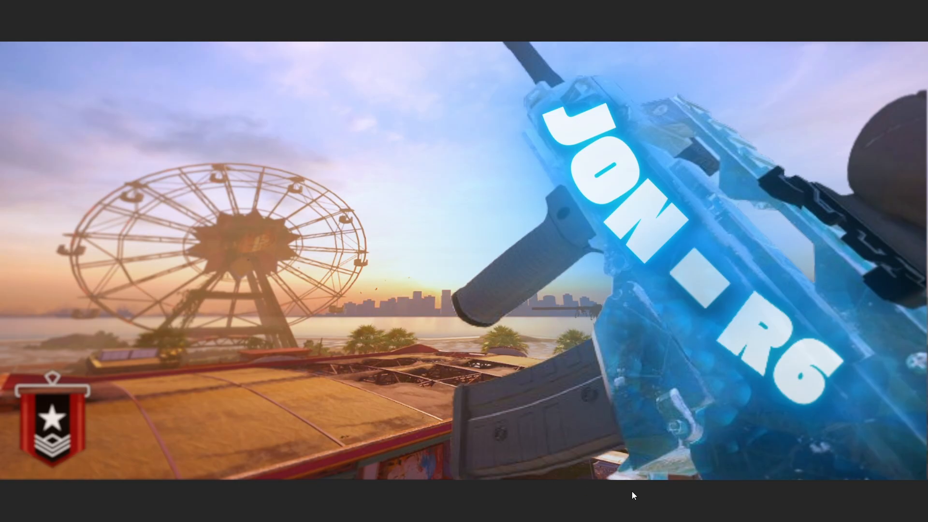
pyautogui.click(592, 480)
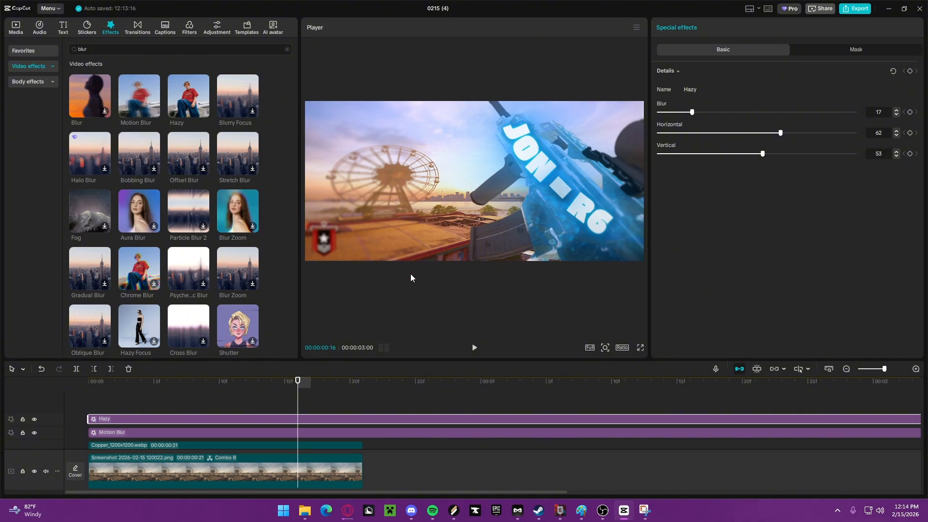
pyautogui.click(533, 159)
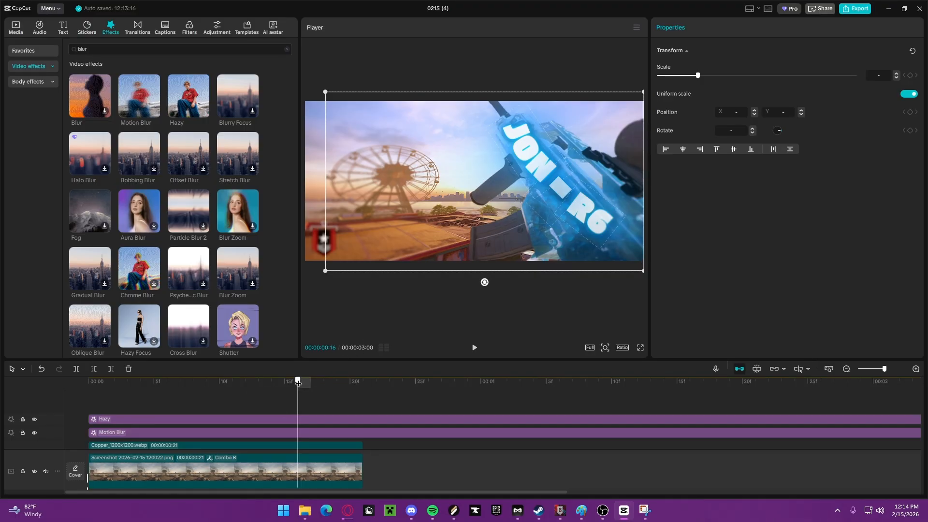
# Step: Ungroup the rifle image, its adjustment layer and the three text clips so each can be edited separately
pyautogui.moveTo(297, 382); pyautogui.dragTo(234, 381)
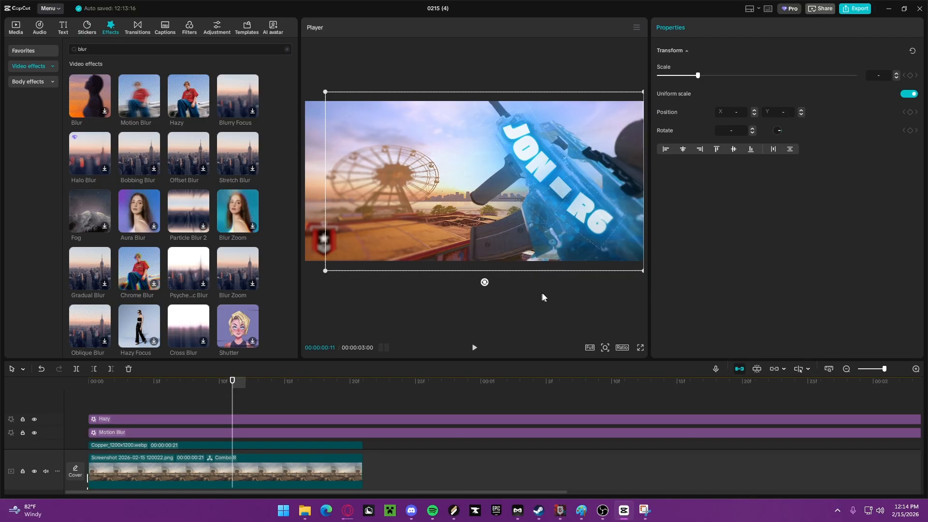
pyautogui.scroll(-4, 423, 456)
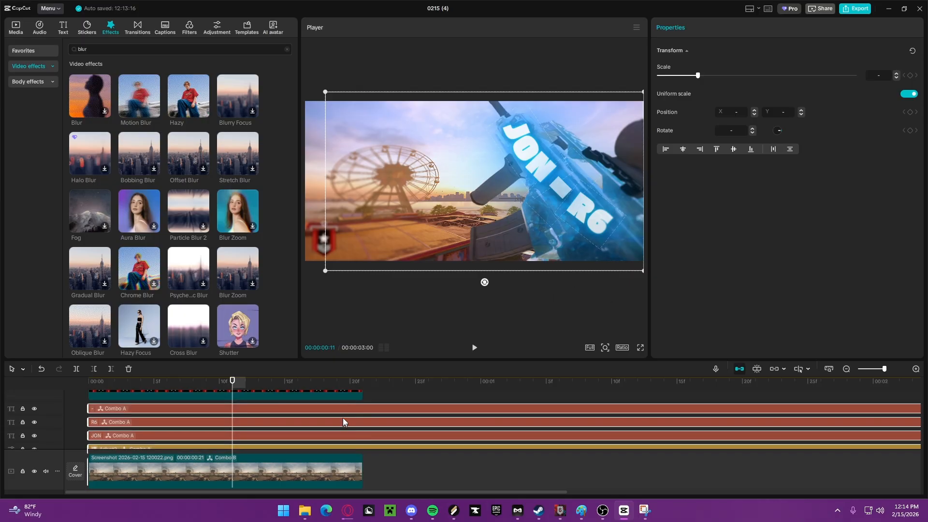
pyautogui.click(377, 393)
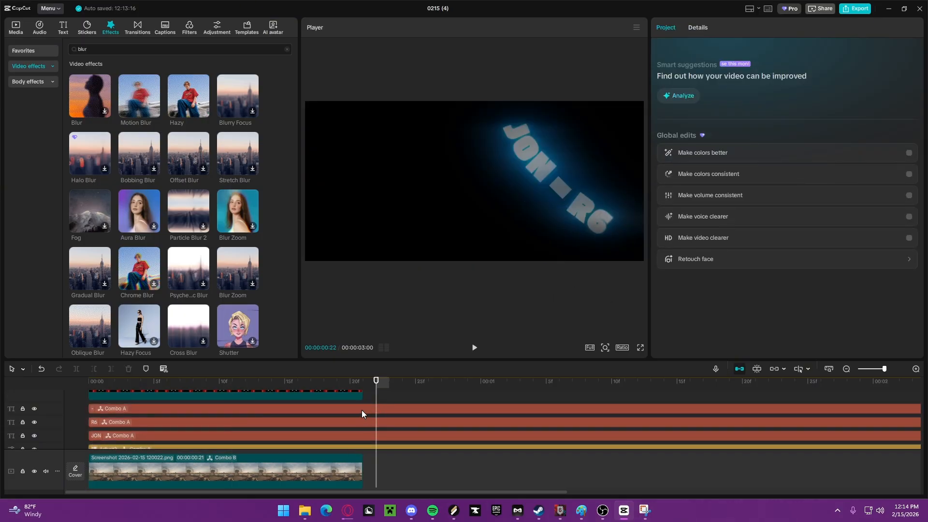
pyautogui.click(362, 410)
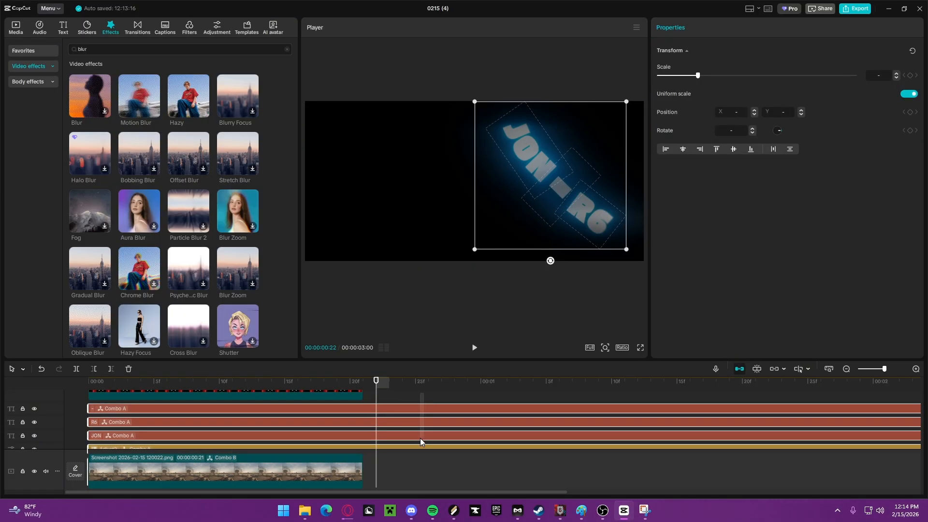
pyautogui.rightClick(360, 416)
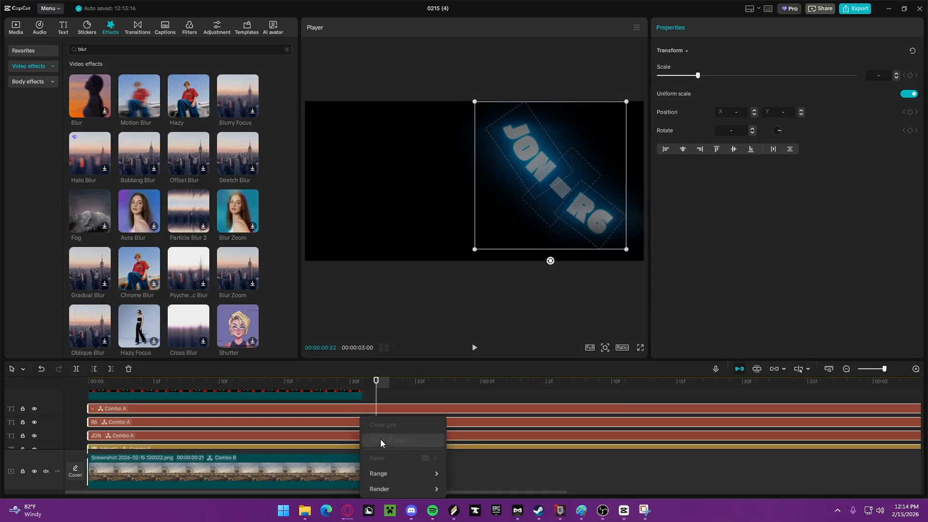
pyautogui.moveTo(399, 472)
pyautogui.click(459, 396)
pyautogui.scroll(-1, 457, 397)
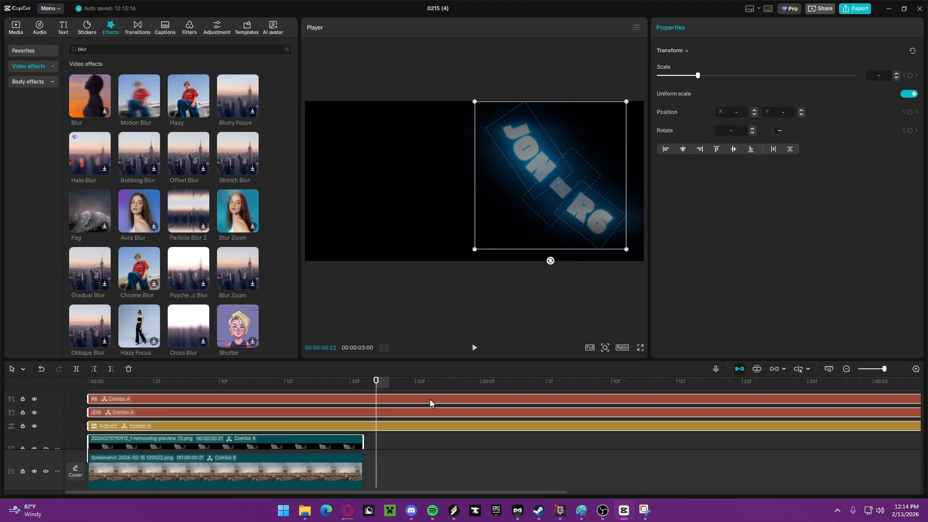
pyautogui.rightClick(429, 400)
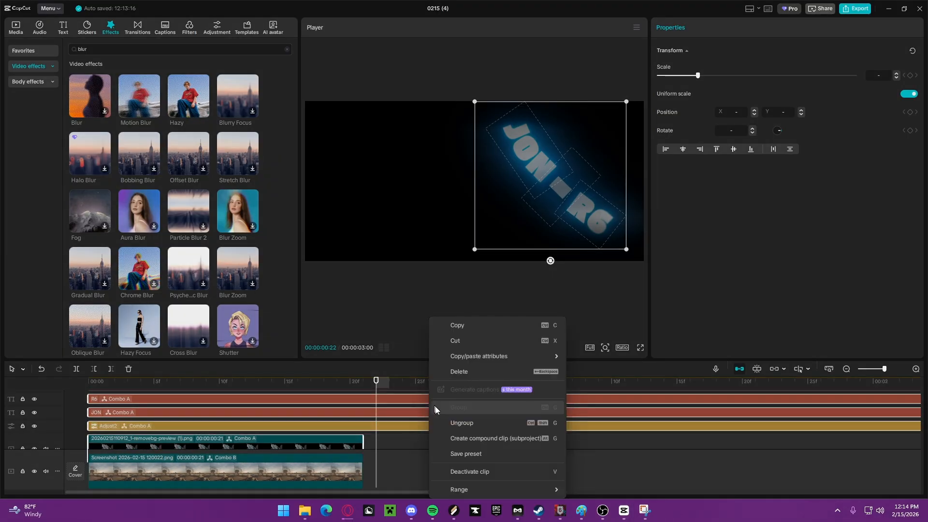
pyautogui.click(466, 425)
pyautogui.click(428, 436)
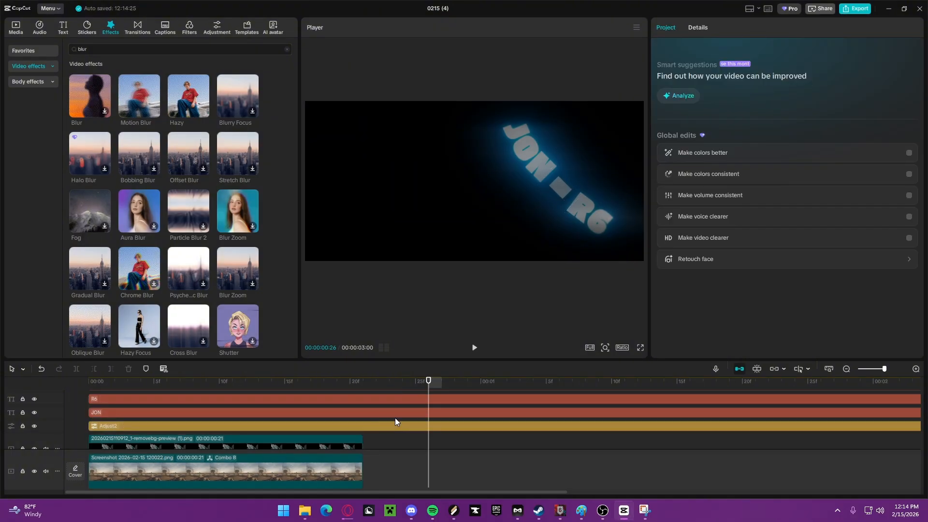
# Step: Shift the name, dash and R6 texts slightly along the rifle within the image range, and check the result full screen
pyautogui.scroll(1, 396, 417)
pyautogui.scroll(1, 399, 416)
pyautogui.moveTo(388, 404); pyautogui.dragTo(397, 421)
pyautogui.moveTo(418, 383); pyautogui.dragTo(324, 383)
pyautogui.click(524, 137)
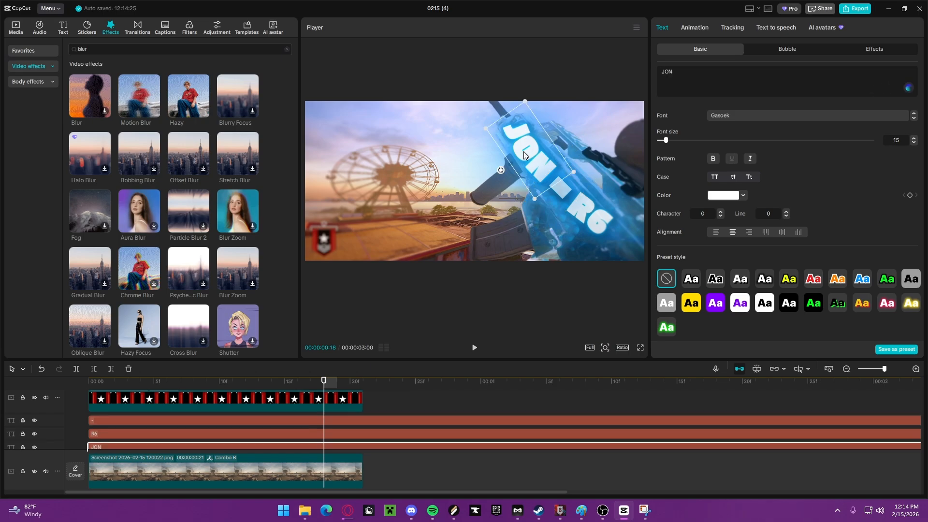
pyautogui.click(560, 189)
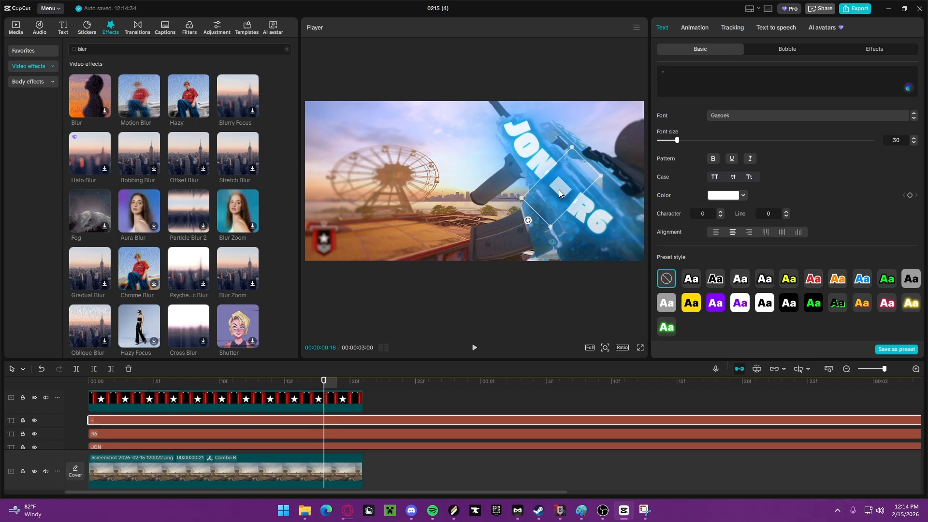
pyautogui.click(591, 217)
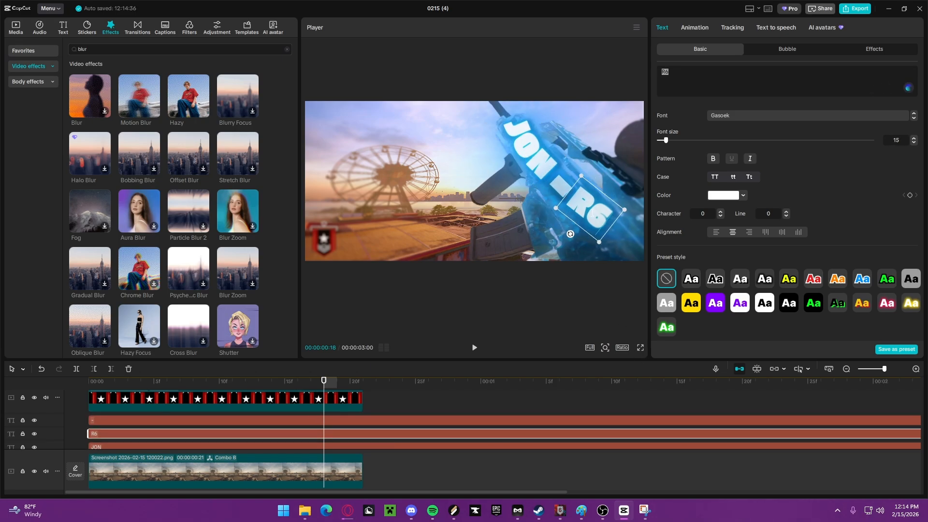
pyautogui.moveTo(593, 214); pyautogui.dragTo(592, 216)
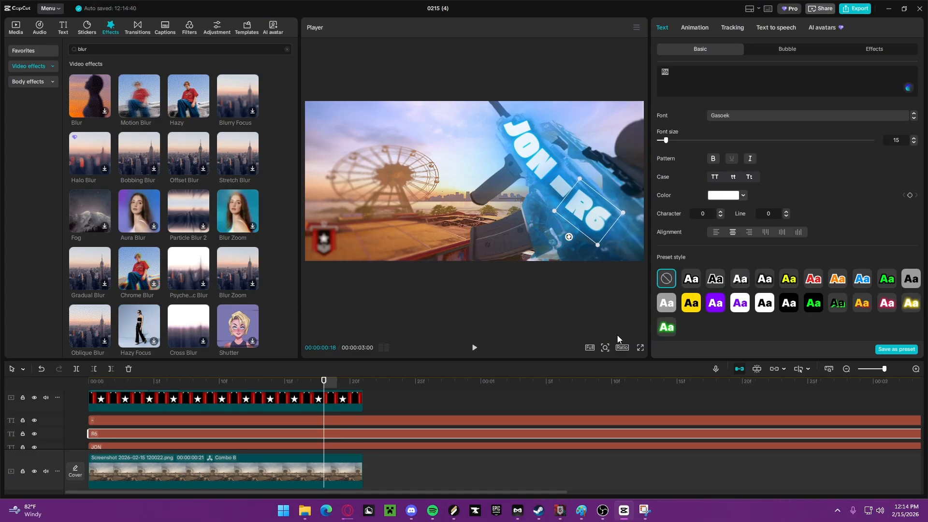
pyautogui.click(641, 348)
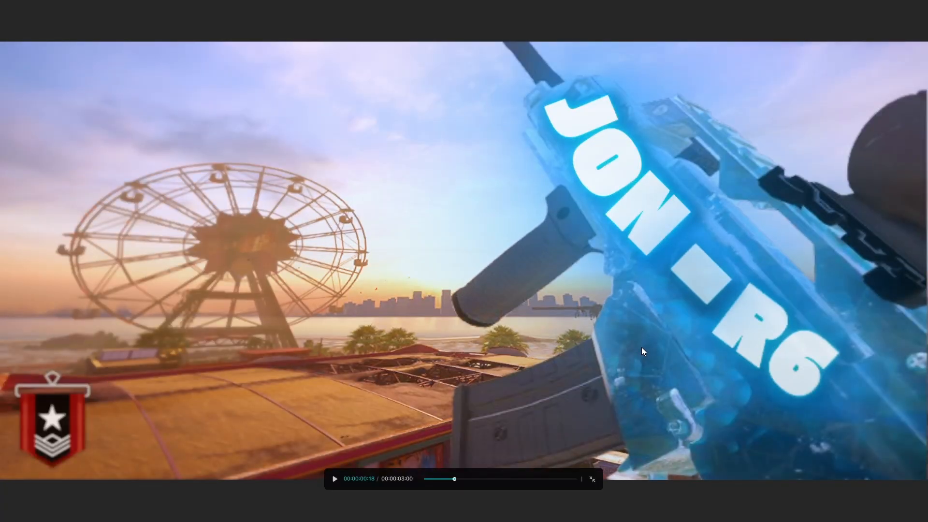
pyautogui.click(590, 483)
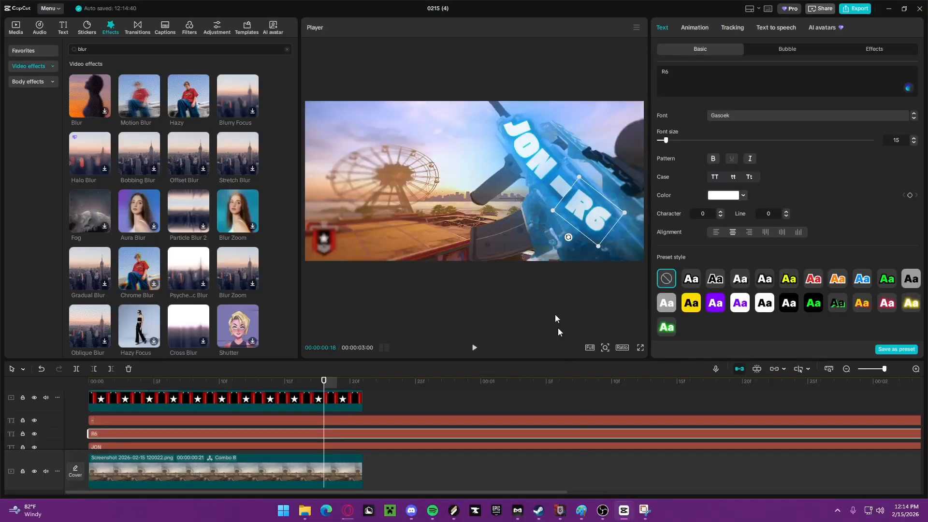
# Step: Move the name, dash and R6 texts closer together on the rifle, and rotate R6 slightly to follow it
pyautogui.click(535, 164)
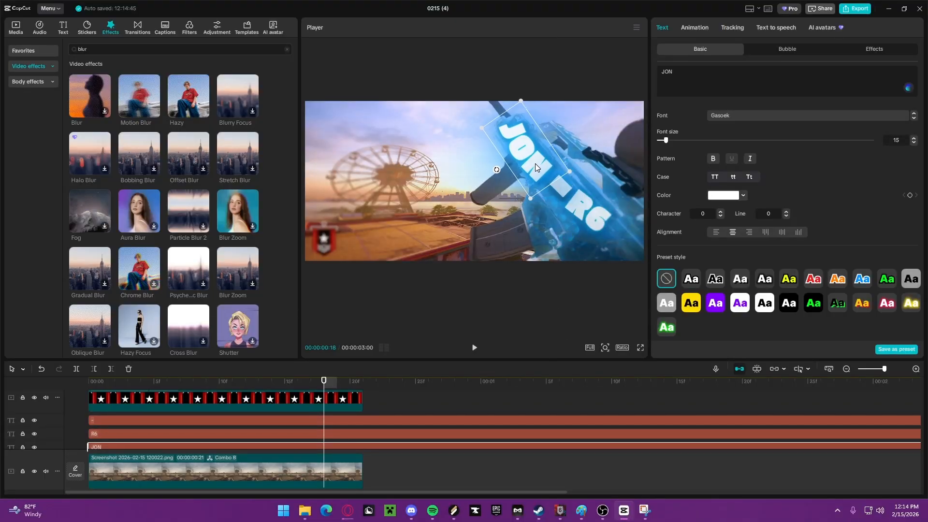
pyautogui.click(561, 193)
pyautogui.click(581, 208)
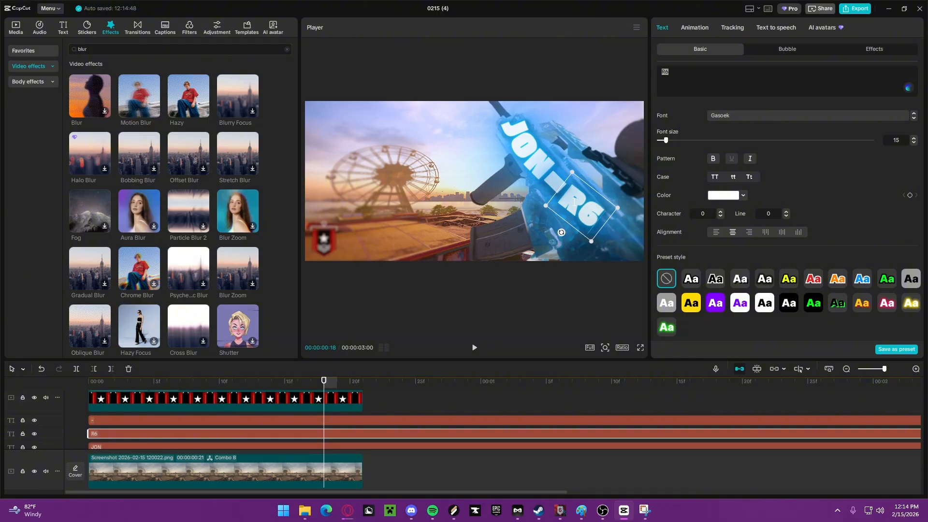
pyautogui.moveTo(561, 232)
pyautogui.mouseDown()
pyautogui.moveTo(516, 216)
pyautogui.moveTo(558, 229)
pyautogui.mouseUp()
pyautogui.click(550, 182)
pyautogui.click(574, 214)
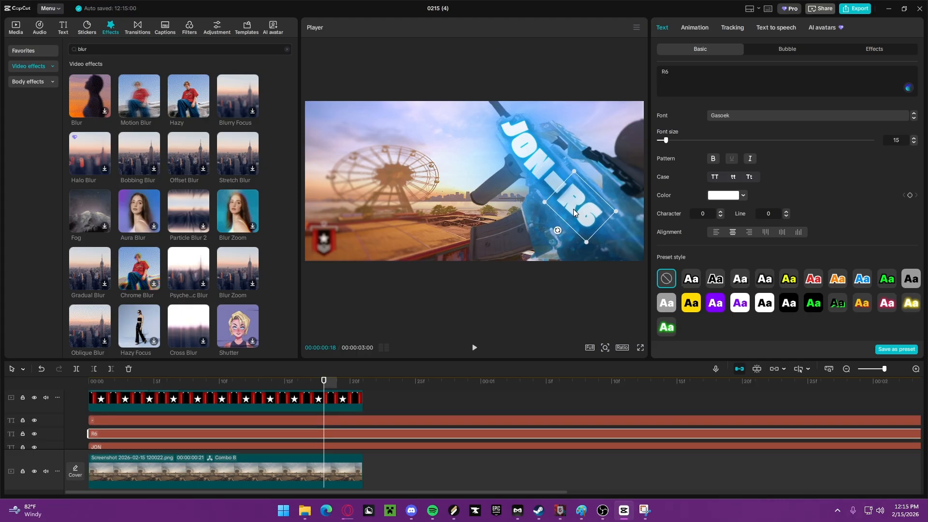
# Step: Set the name text's curve strength to -27°, nudge it back into line on the rifle, and check the lettering full screen
pyautogui.click(535, 161)
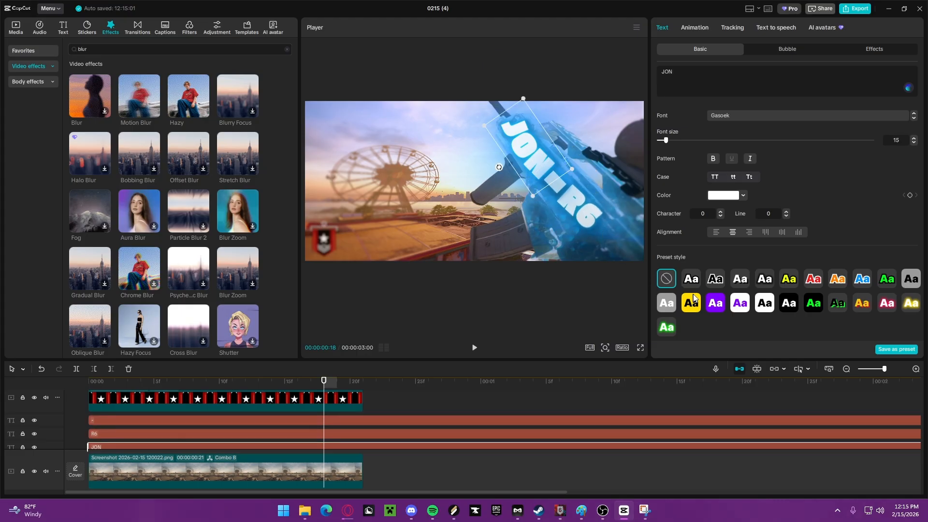
pyautogui.scroll(-10, 769, 312)
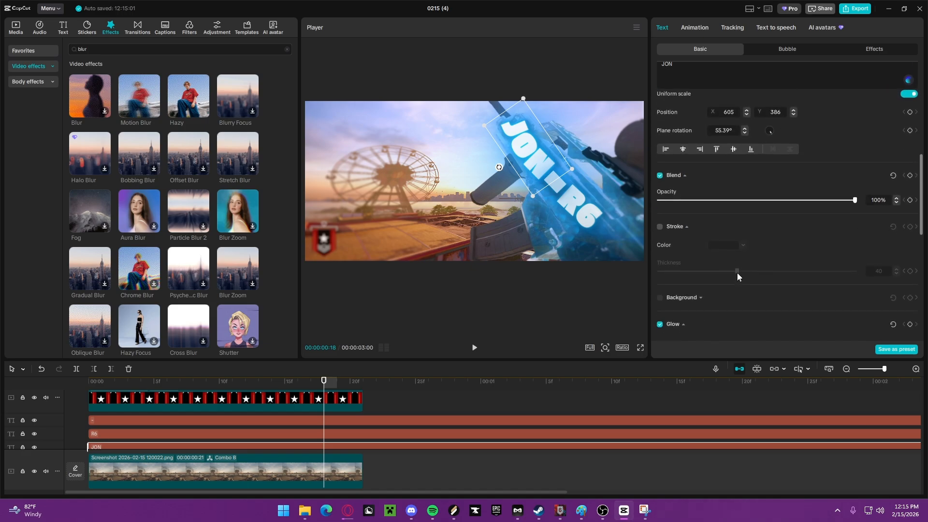
pyautogui.scroll(-8, 727, 292)
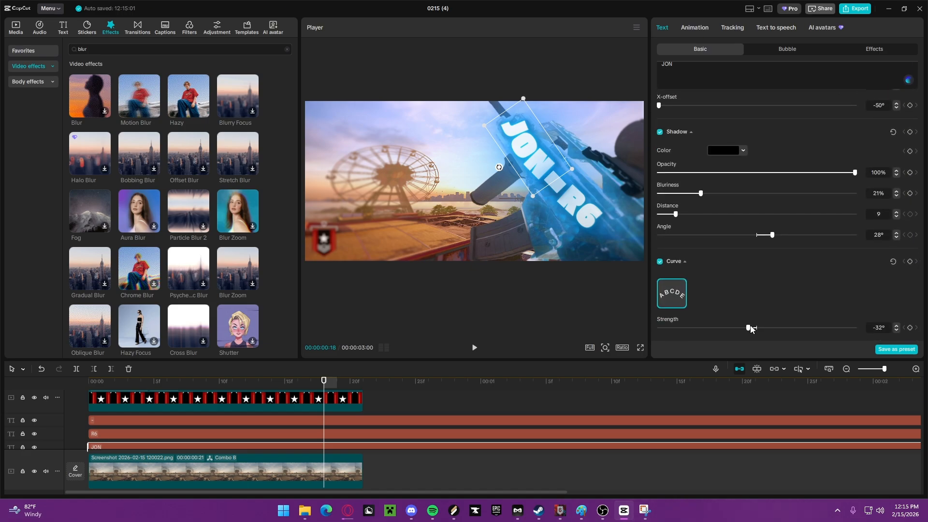
pyautogui.moveTo(751, 329); pyautogui.dragTo(749, 329)
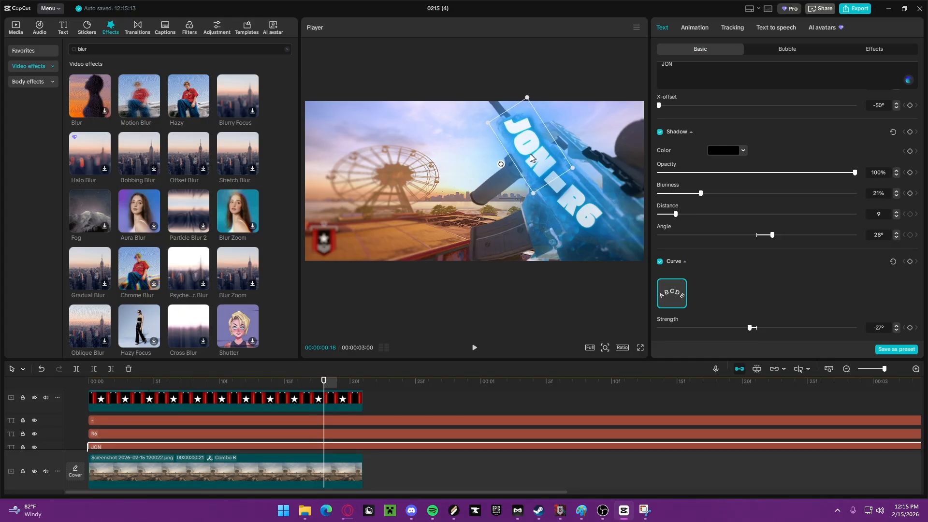
pyautogui.click(640, 347)
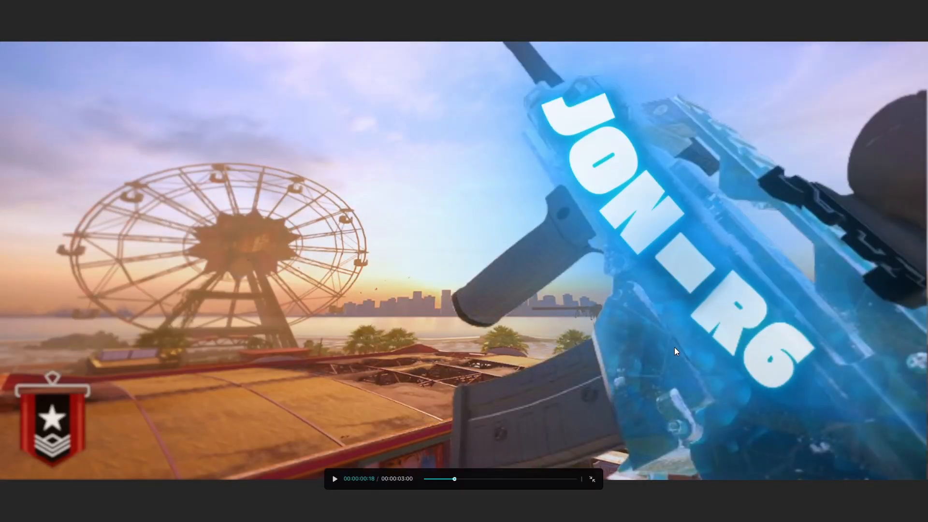
pyautogui.click(593, 481)
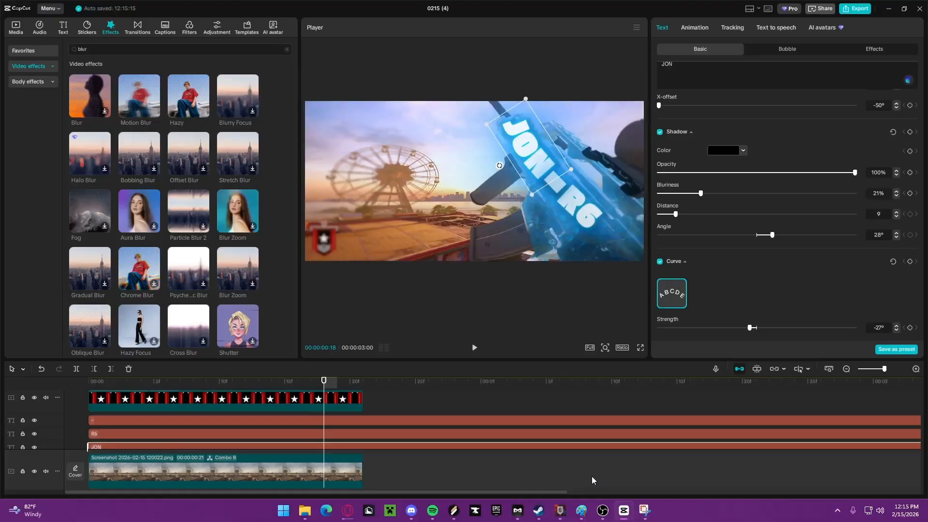
pyautogui.click(518, 299)
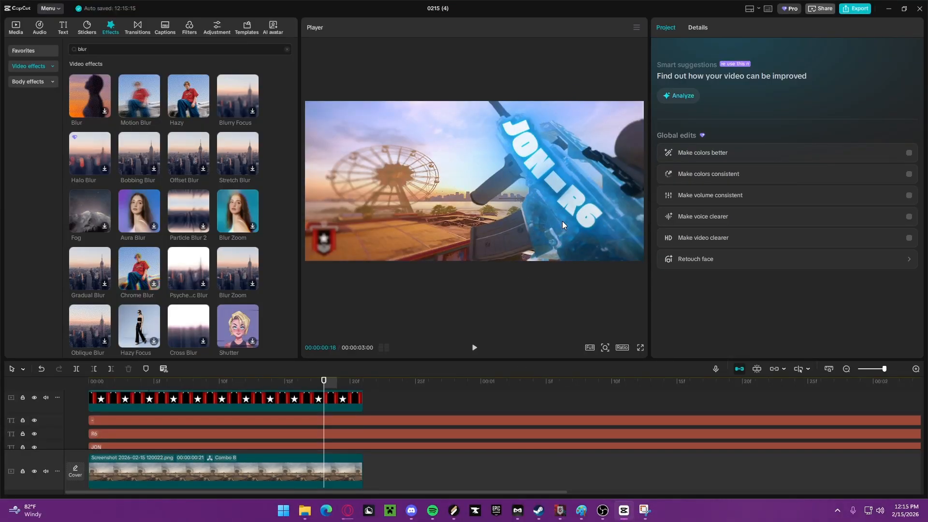
# Step: Split the name text at frame 8 and move the second piece to the timeline start on its own track above the first
pyautogui.click(528, 132)
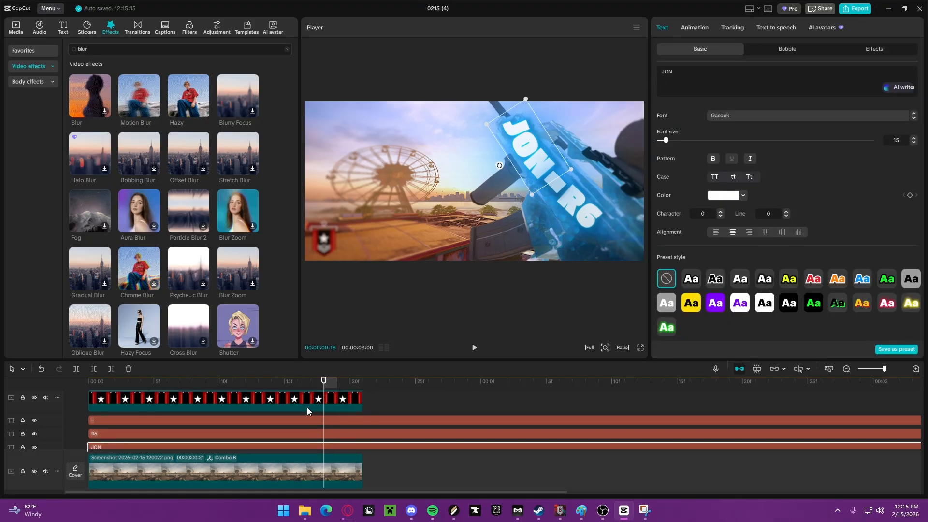
pyautogui.scroll(-1, 309, 416)
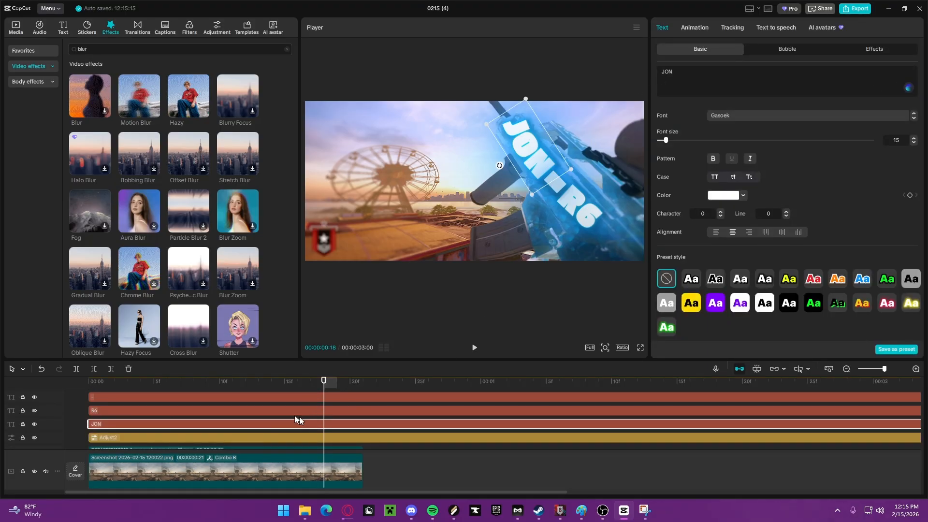
pyautogui.moveTo(322, 384); pyautogui.dragTo(195, 390)
pyautogui.click(76, 369)
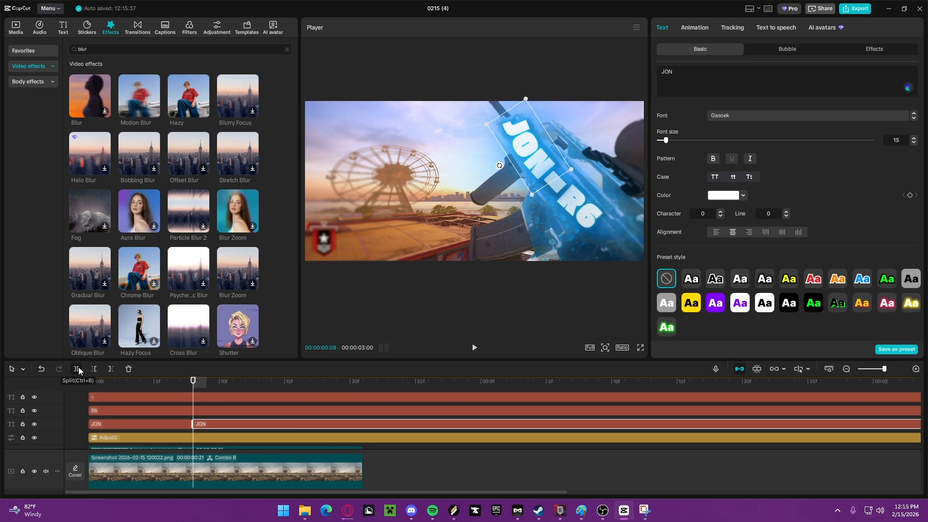
pyautogui.moveTo(210, 425); pyautogui.dragTo(98, 421)
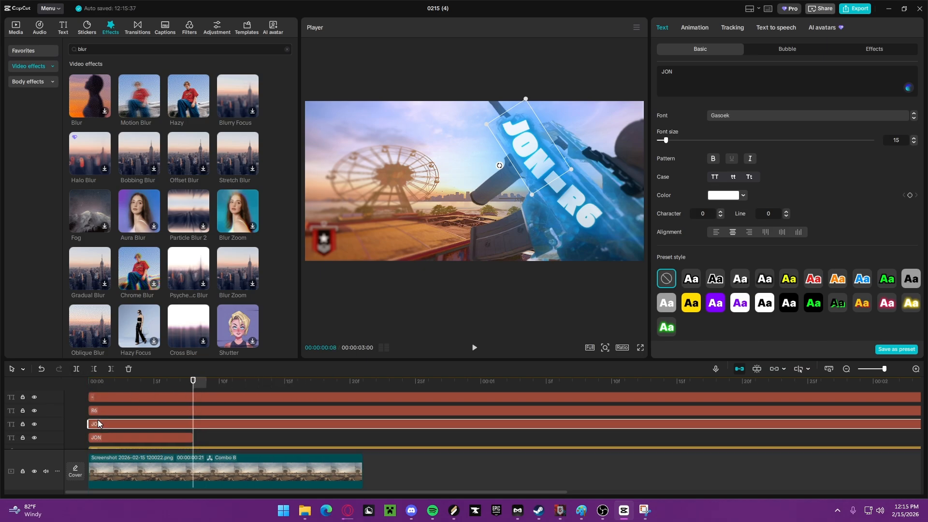
# Step: Reduce the longer name clip to its first letter and the shorter clip to its last two letters
pyautogui.click(722, 88)
pyautogui.press('BackSpace')
pyautogui.press('BackSpace')
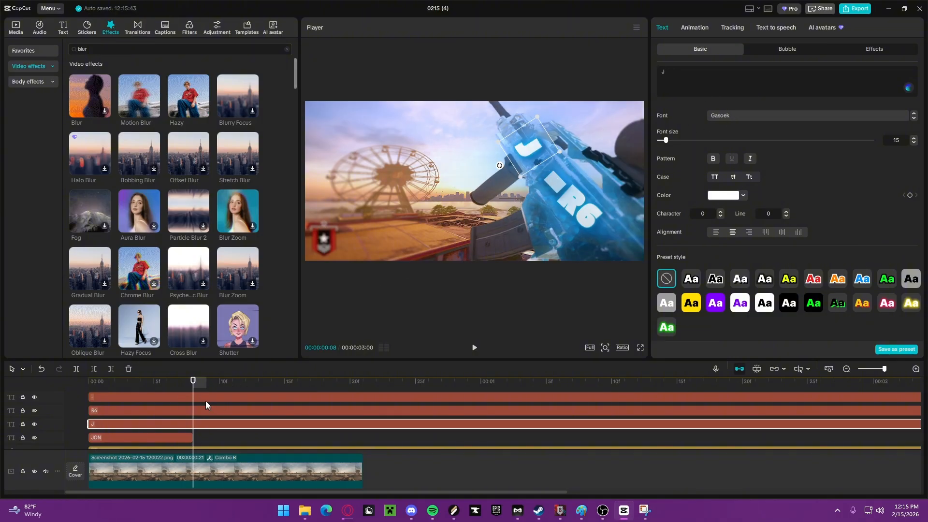
pyautogui.moveTo(189, 381); pyautogui.dragTo(169, 383)
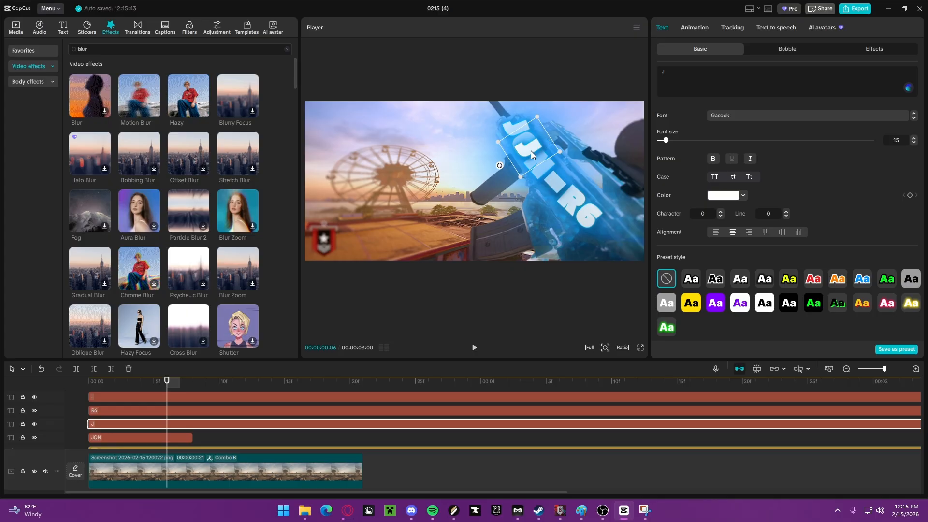
pyautogui.click(128, 441)
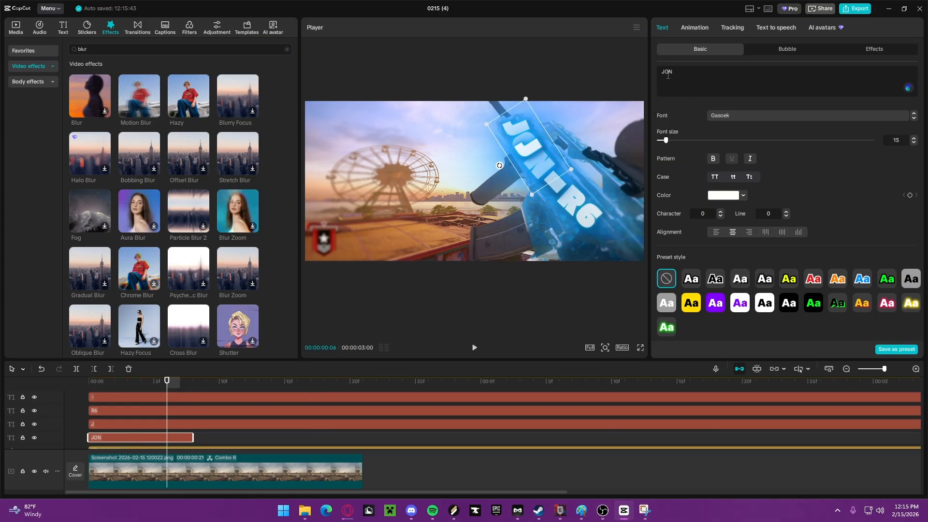
pyautogui.press('BackSpace')
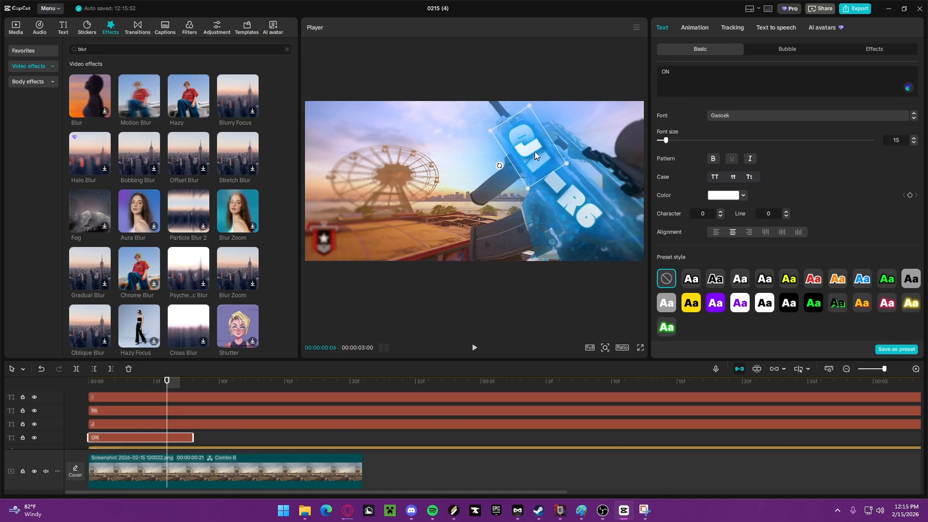
# Step: Move the single-letter text to the rifle's upper end and line it up closely with the two-letter text
pyautogui.click(208, 424)
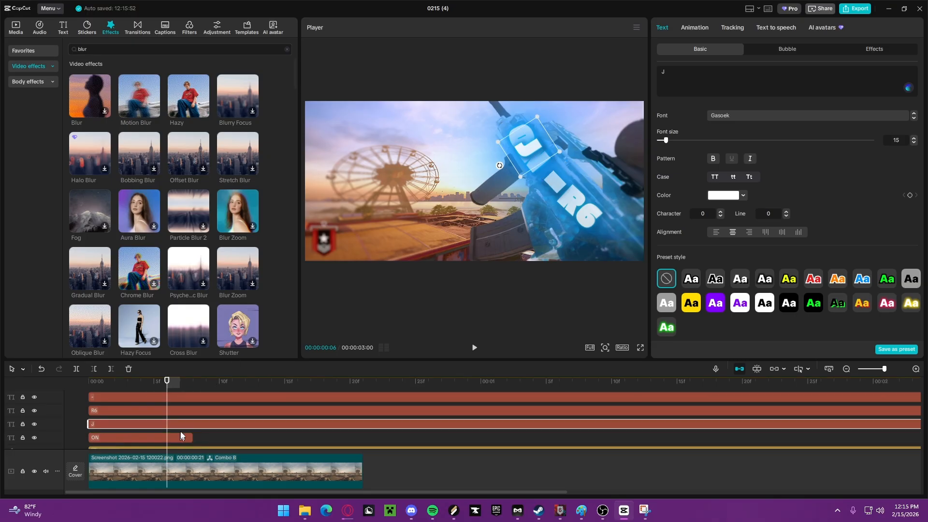
pyautogui.moveTo(526, 150); pyautogui.dragTo(512, 130)
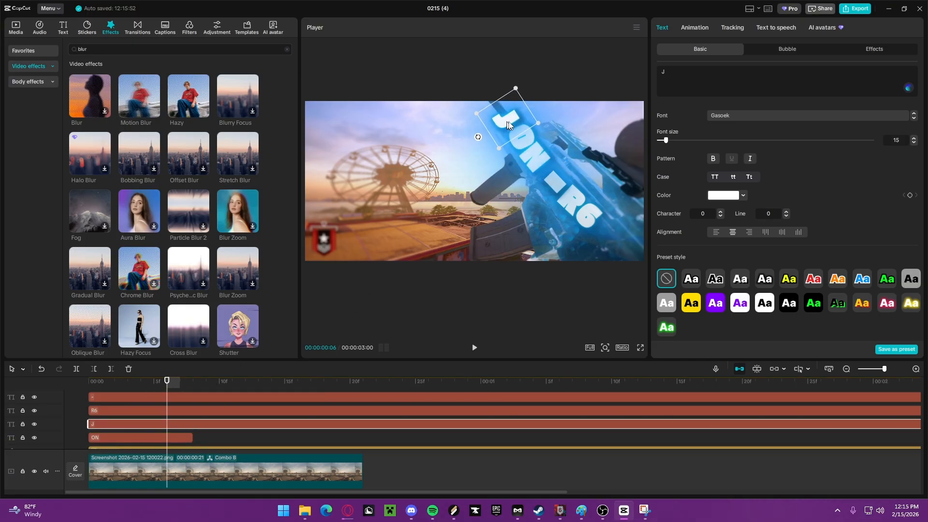
pyautogui.click(539, 155)
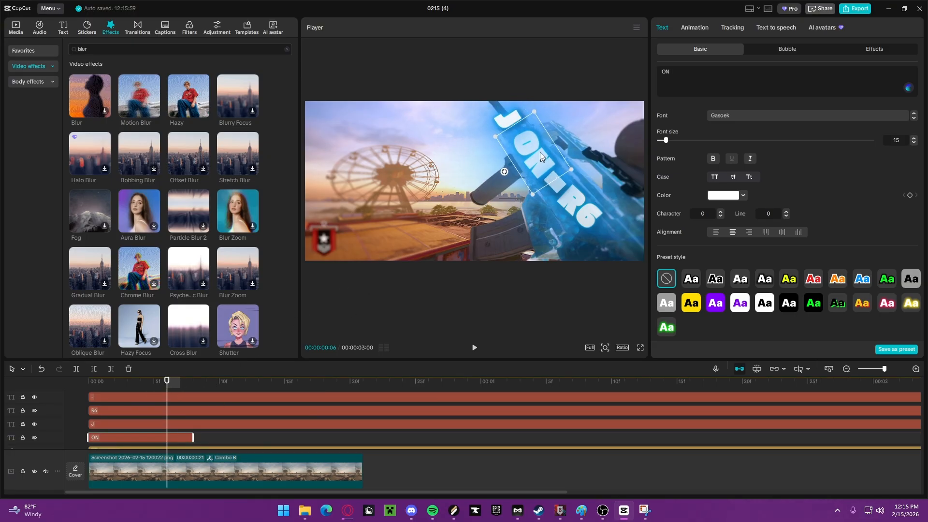
pyautogui.click(506, 115)
pyautogui.moveTo(509, 123); pyautogui.dragTo(515, 128)
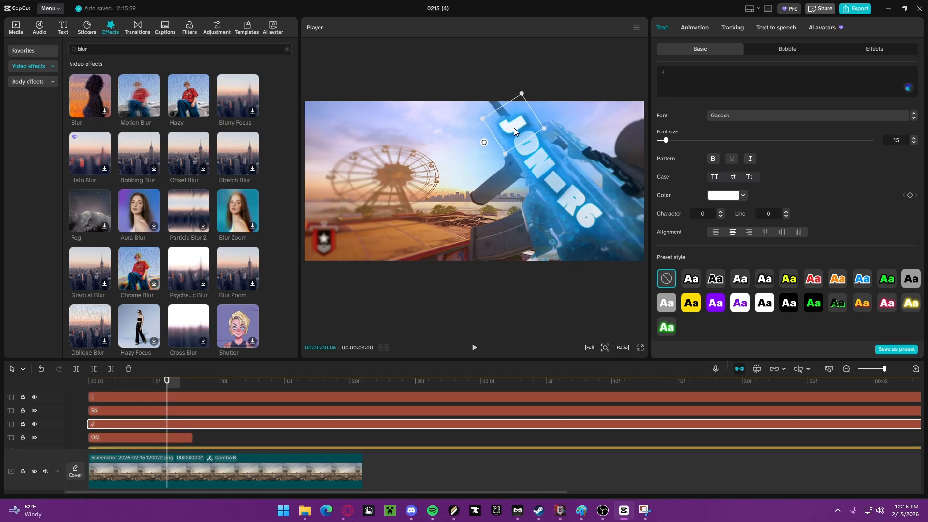
pyautogui.click(533, 160)
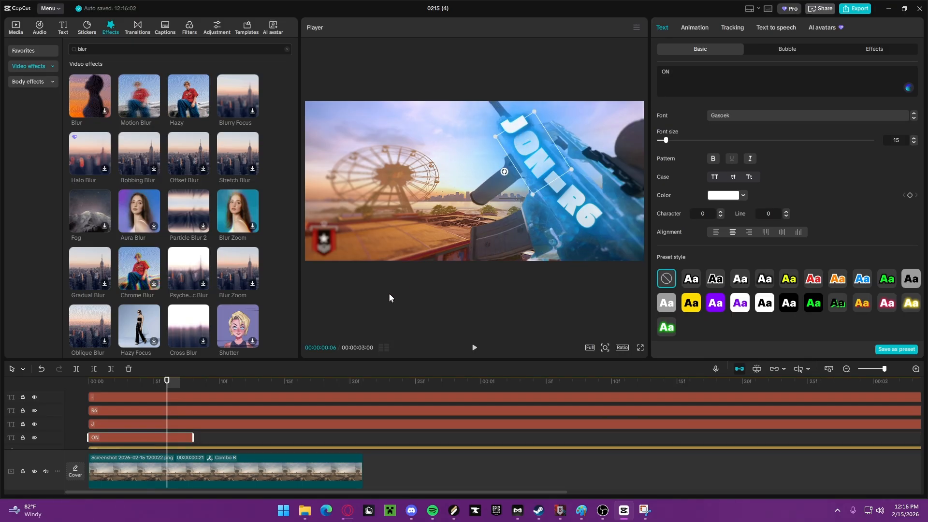
pyautogui.scroll(-3, 745, 255)
pyautogui.scroll(2, 747, 264)
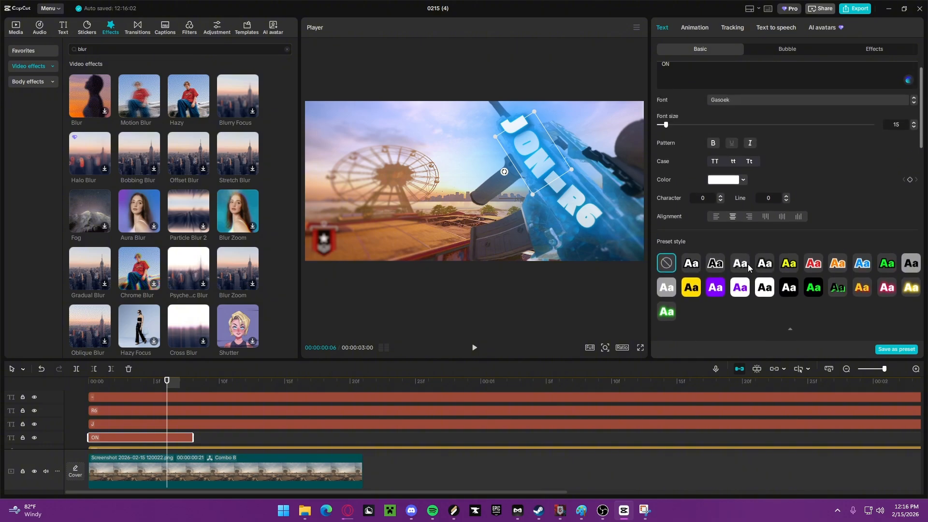
pyautogui.scroll(-4, 755, 262)
pyautogui.scroll(1, 756, 261)
pyautogui.scroll(3, 754, 263)
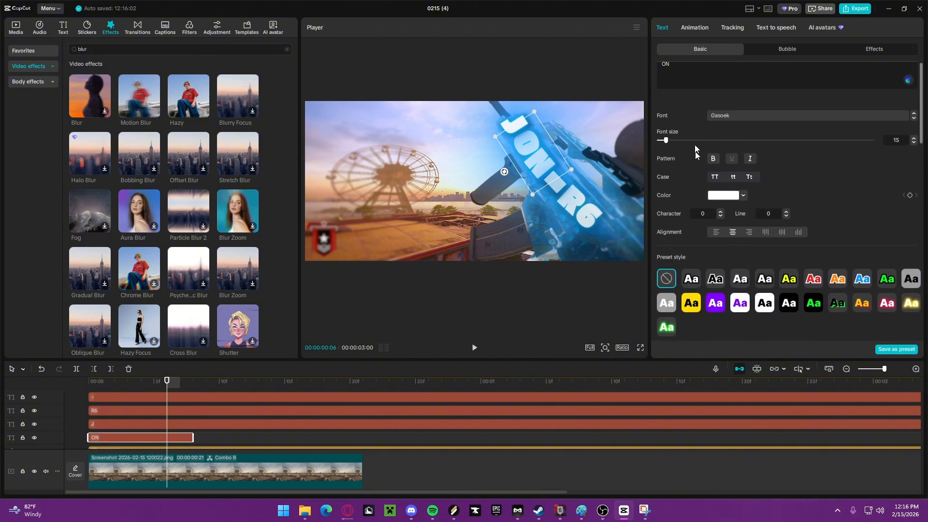
# Step: Undo the letter moves, the shortened texts and the split of the name text, and check the thumbnail full screen at the timeline start
pyautogui.click(42, 369)
pyautogui.click(42, 369)
pyautogui.click(41, 370)
pyautogui.click(42, 369)
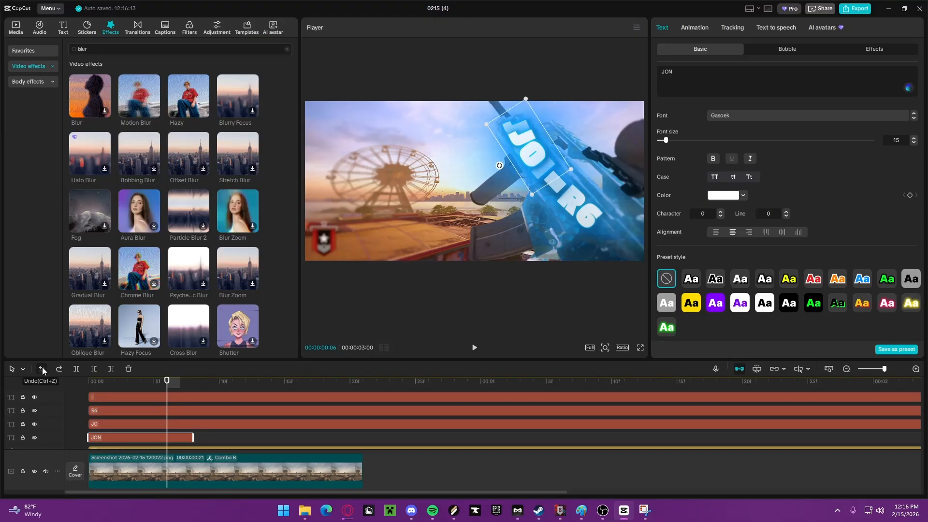
pyautogui.click(42, 370)
pyautogui.click(42, 369)
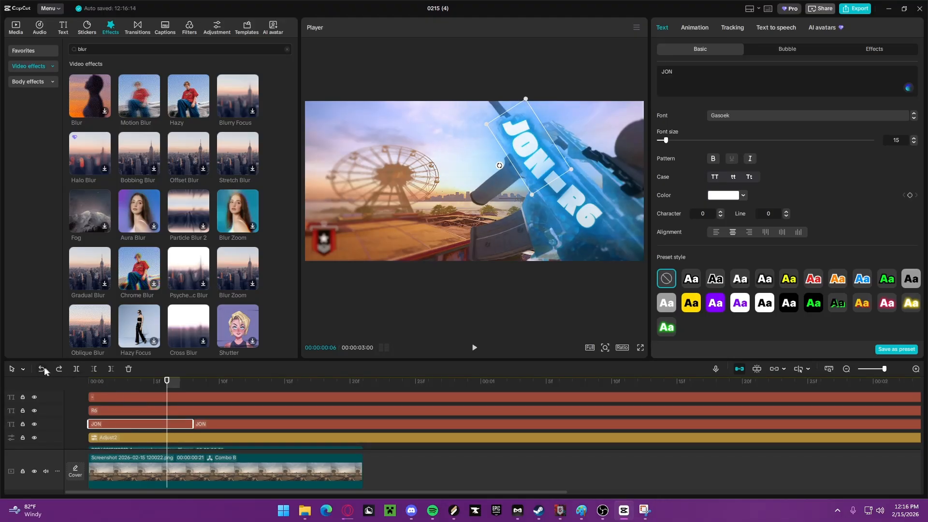
pyautogui.click(42, 369)
pyautogui.moveTo(167, 382); pyautogui.dragTo(5, 414)
pyautogui.click(572, 294)
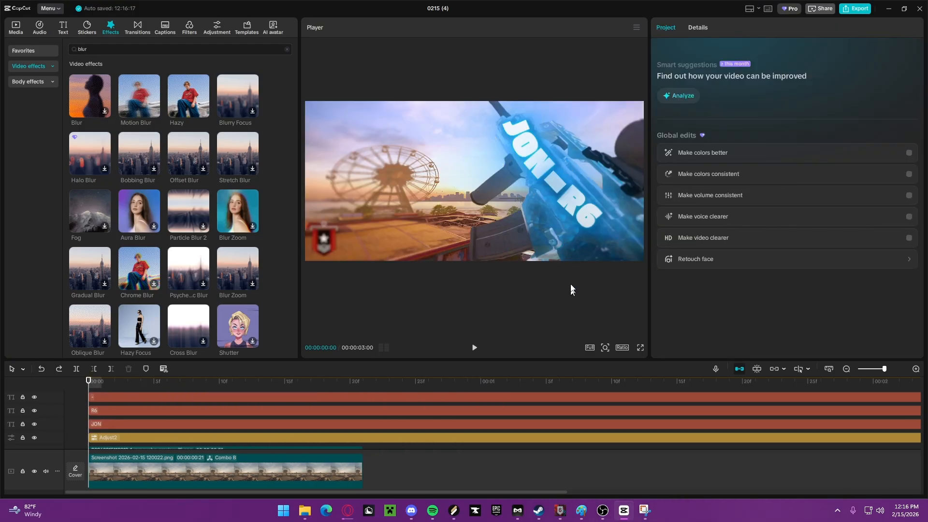
pyautogui.click(640, 347)
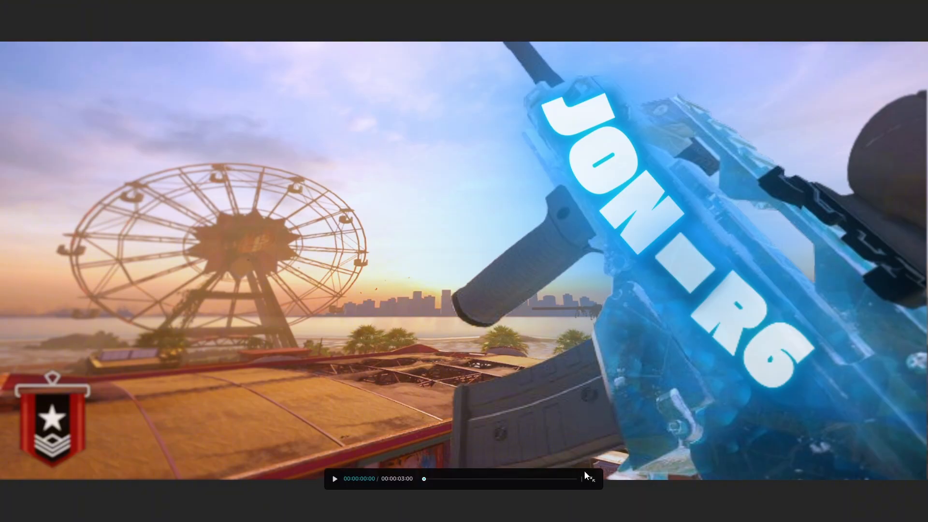
pyautogui.click(594, 484)
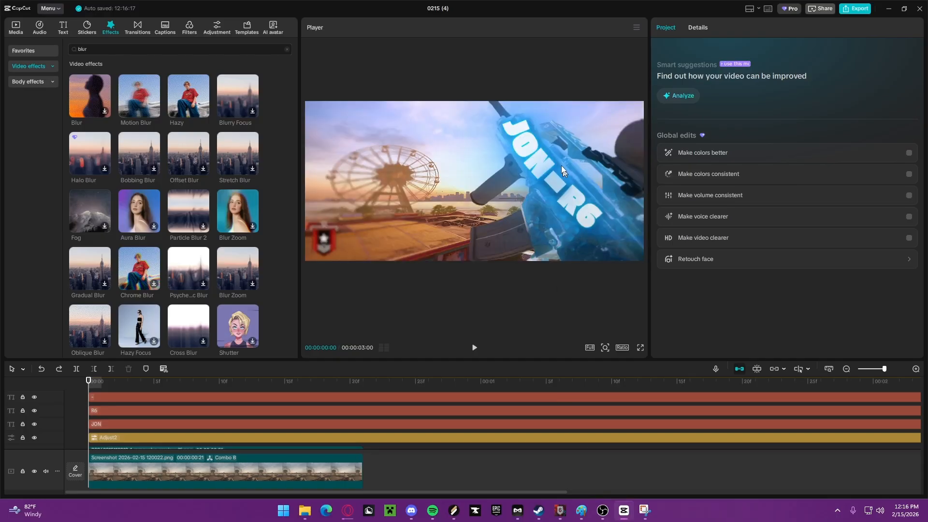
# Step: Set the shadow angle of the name text on the rifle to 36°
pyautogui.click(528, 140)
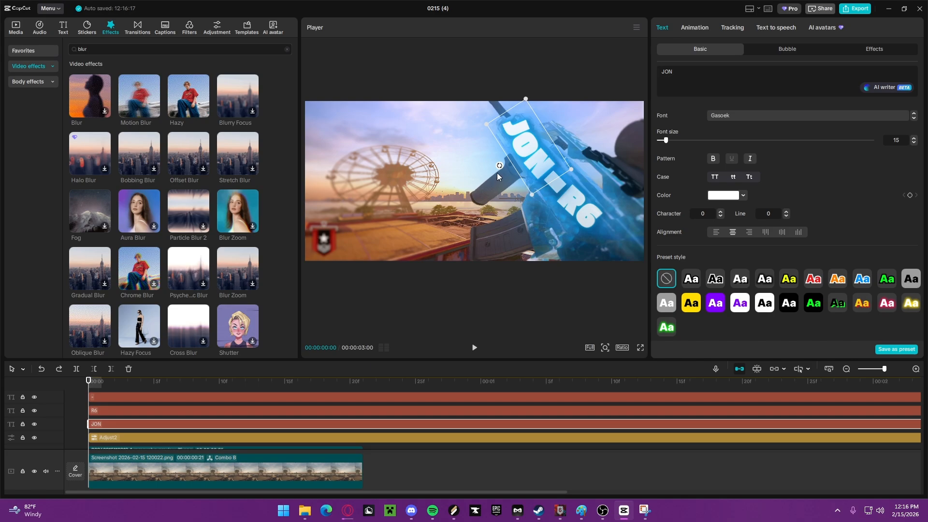
pyautogui.scroll(-10, 750, 232)
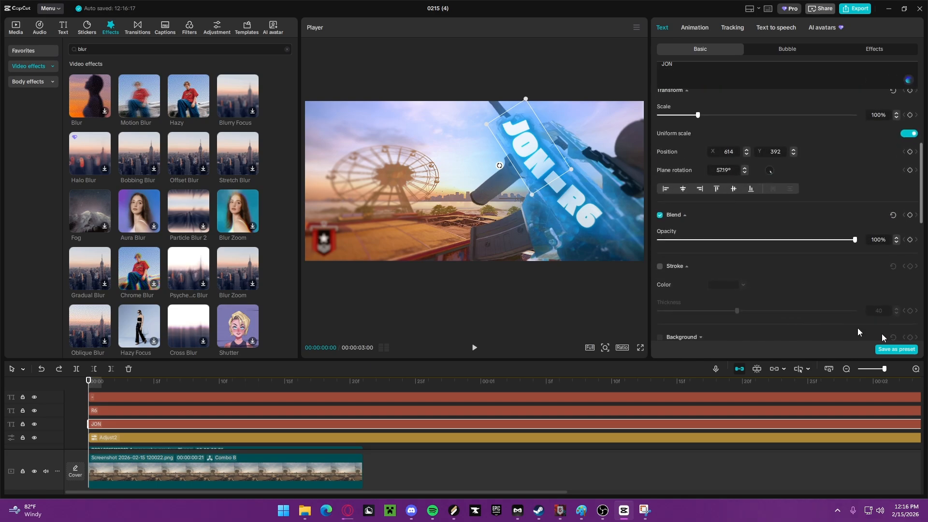
pyautogui.scroll(-10, 706, 252)
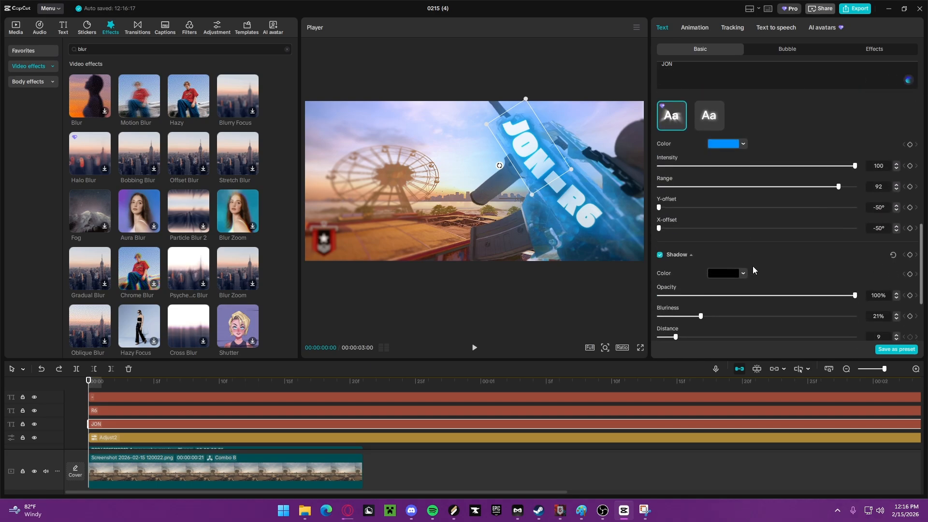
pyautogui.scroll(-3, 767, 260)
pyautogui.moveTo(772, 240)
pyautogui.mouseDown()
pyautogui.moveTo(672, 244)
pyautogui.moveTo(785, 246)
pyautogui.moveTo(778, 249)
pyautogui.mouseUp()
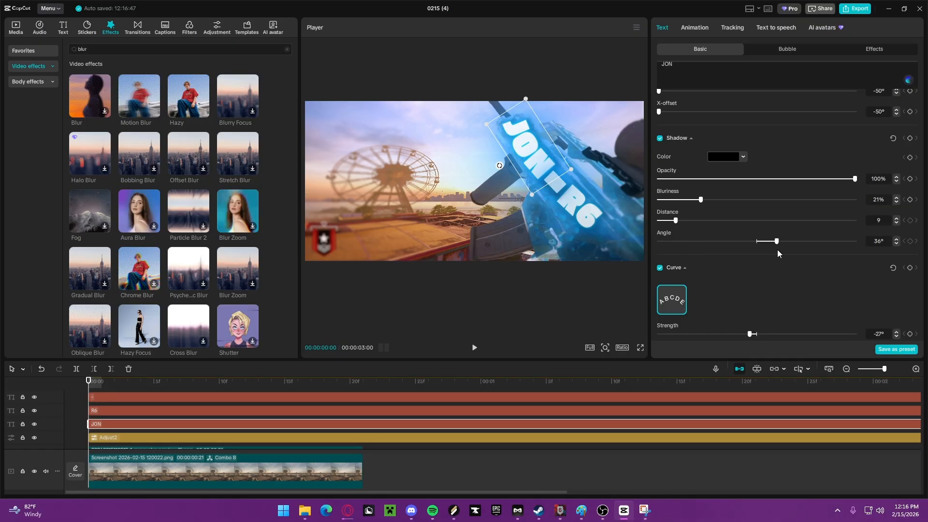
# Step: Set the name text's curve strength to -25°, rotate it back in line with the rifle, and check the lettering full screen
pyautogui.scroll(-1, 778, 250)
pyautogui.moveTo(750, 328); pyautogui.dragTo(753, 327)
pyautogui.moveTo(501, 165); pyautogui.dragTo(533, 160)
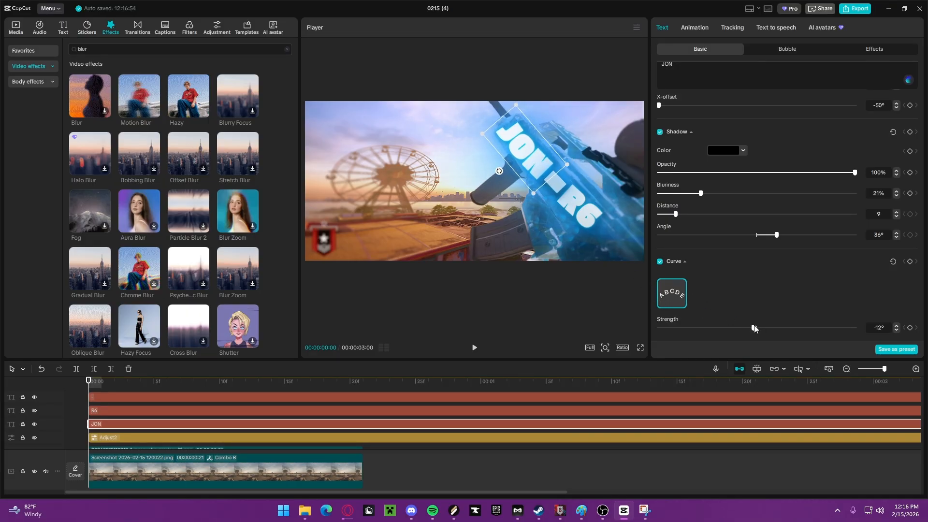
pyautogui.moveTo(755, 328); pyautogui.dragTo(750, 329)
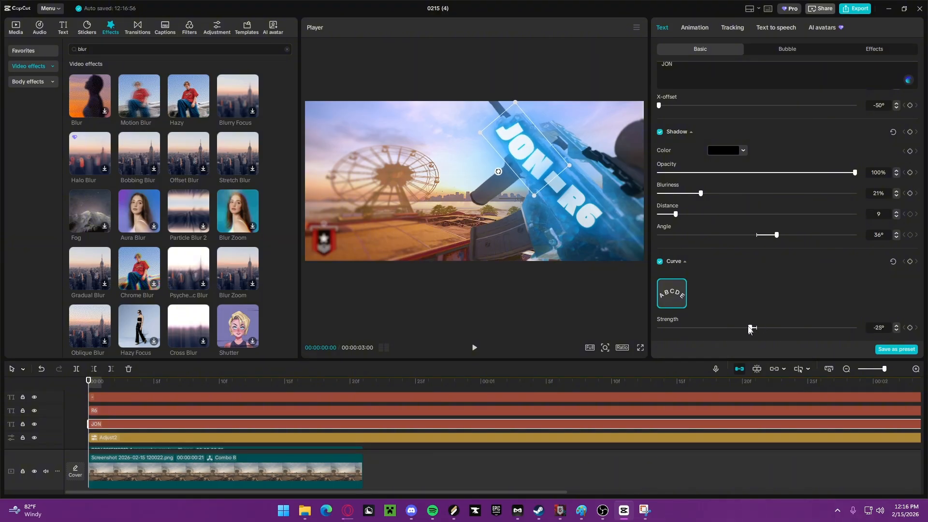
pyautogui.moveTo(498, 170)
pyautogui.mouseDown()
pyautogui.moveTo(487, 171)
pyautogui.moveTo(532, 153)
pyautogui.moveTo(498, 167)
pyautogui.mouseUp()
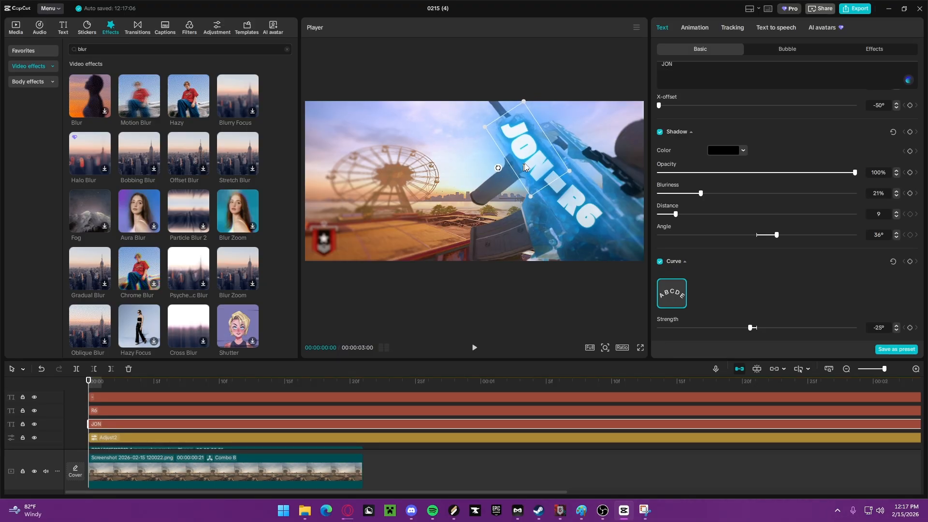
pyautogui.click(641, 348)
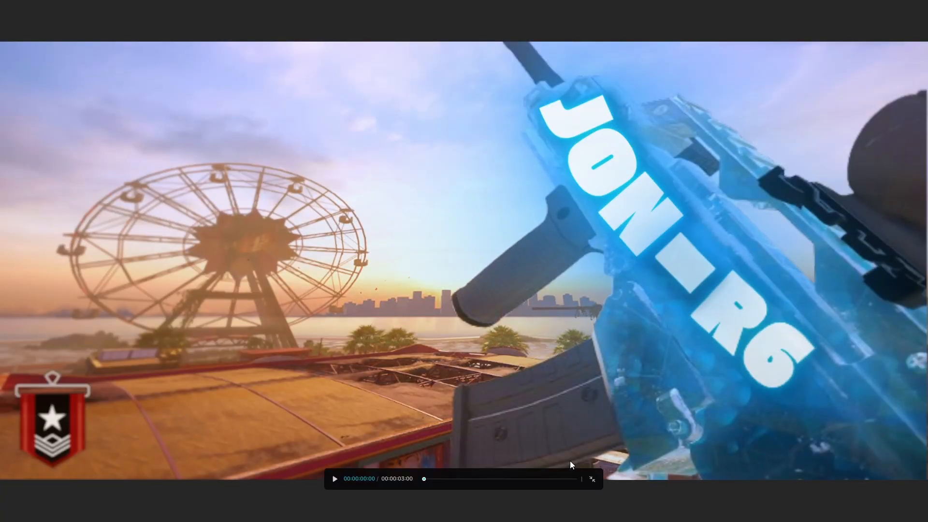
pyautogui.click(592, 480)
pyautogui.click(474, 297)
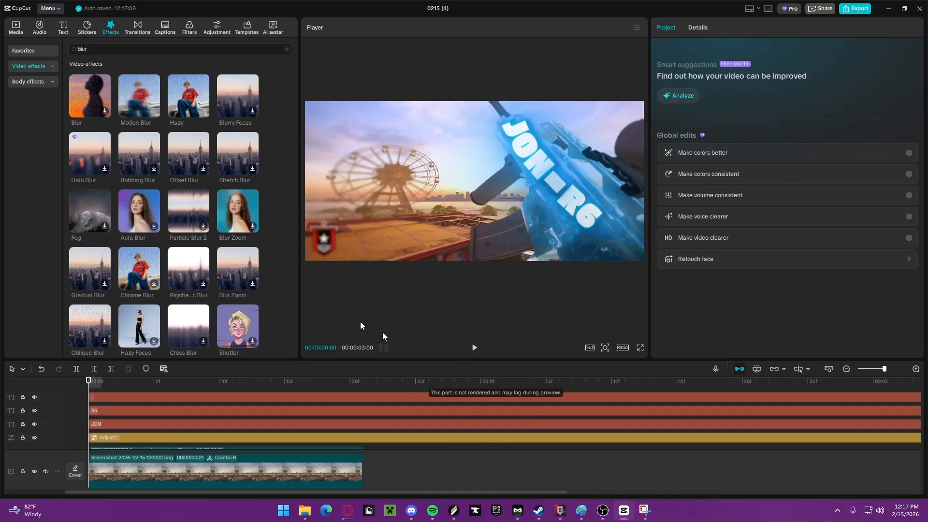
# Step: Open the filter library and start a filter search with "fi", leaving the search field empty again
pyautogui.scroll(5, 290, 435)
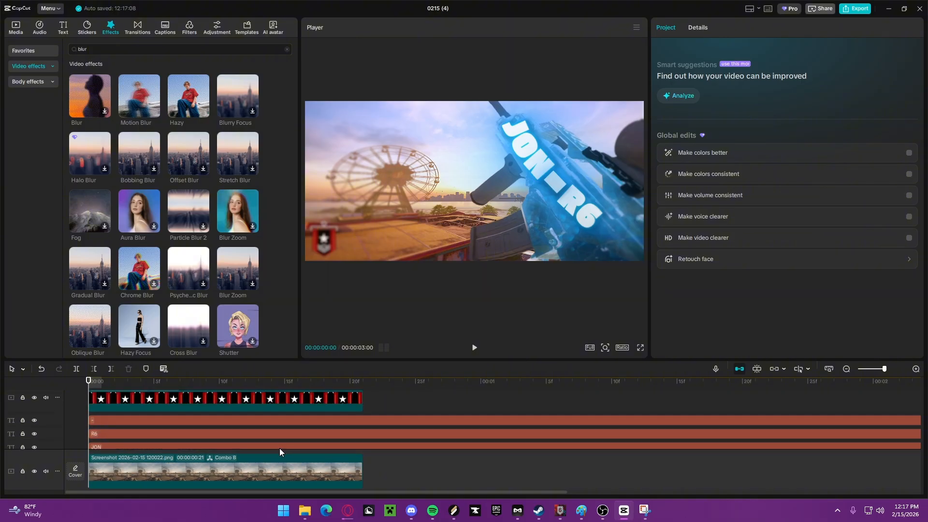
pyautogui.scroll(2, 286, 441)
pyautogui.scroll(-3, 151, 213)
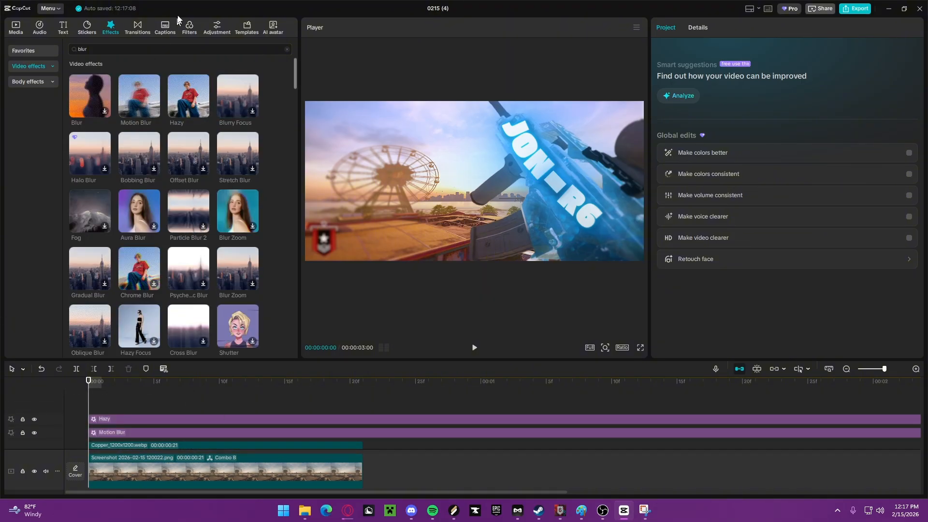
pyautogui.click(190, 28)
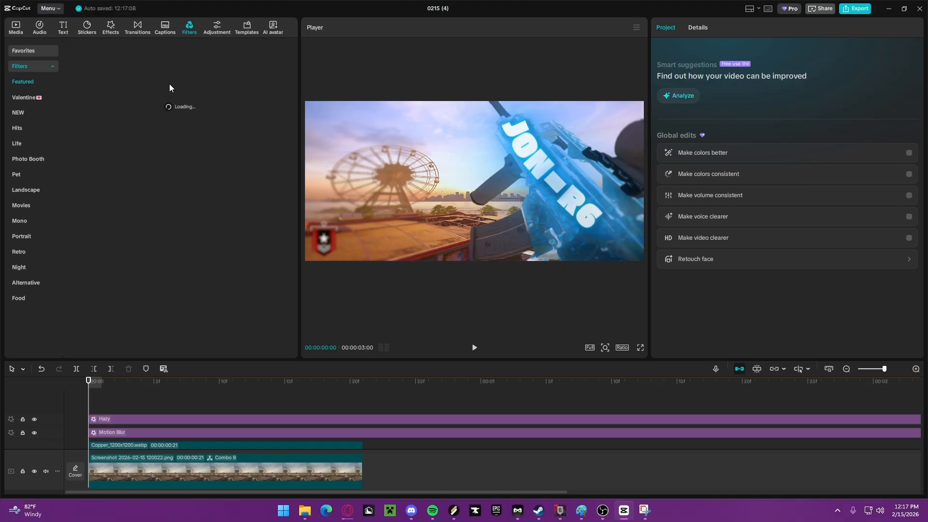
pyautogui.click(155, 50)
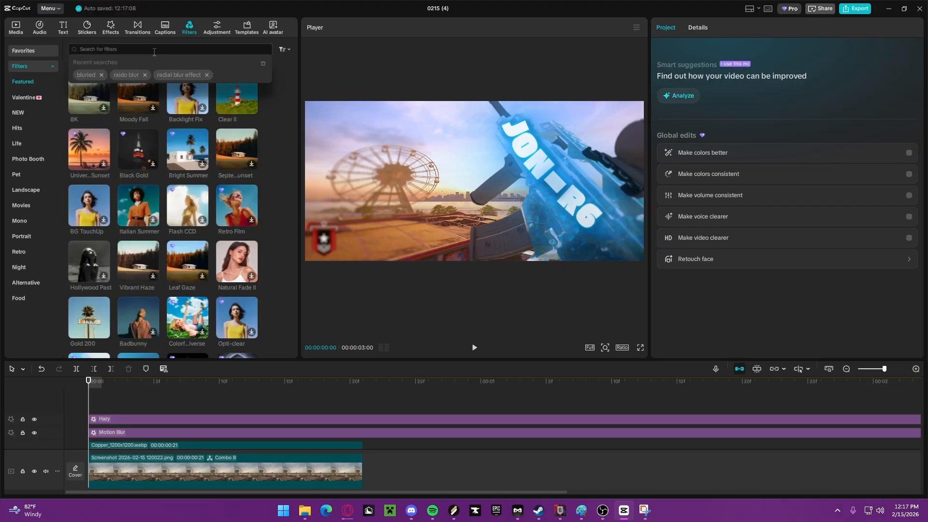
pyautogui.write('fi')
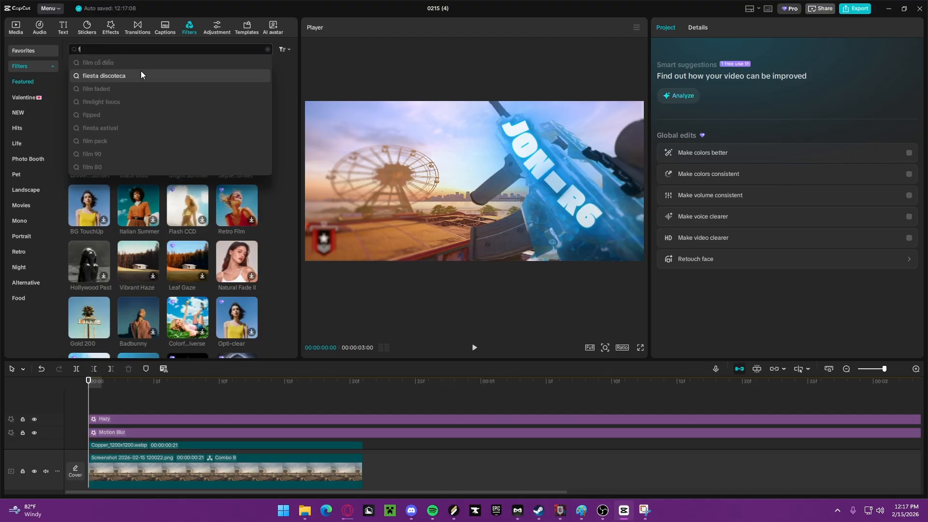
pyautogui.press('BackSpace')
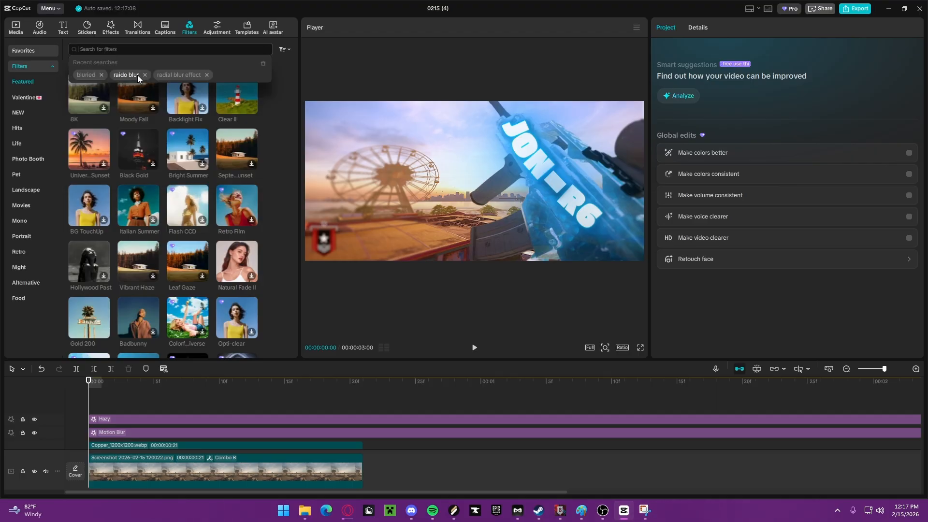
# Step: Switch to Rainbow Six and accept the pending game invite from the squad's Ubisoft Connect invites
pyautogui.click(559, 510)
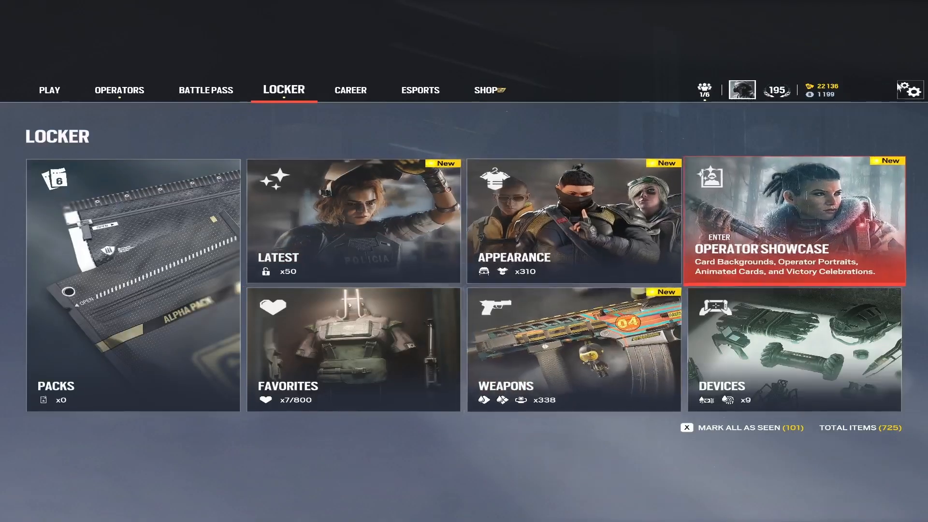
pyautogui.click(707, 96)
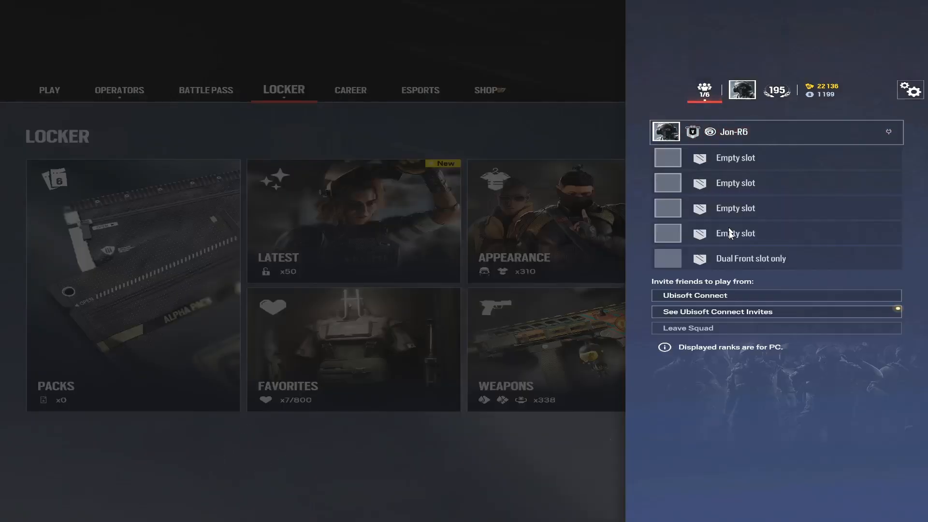
pyautogui.click(730, 310)
pyautogui.click(97, 137)
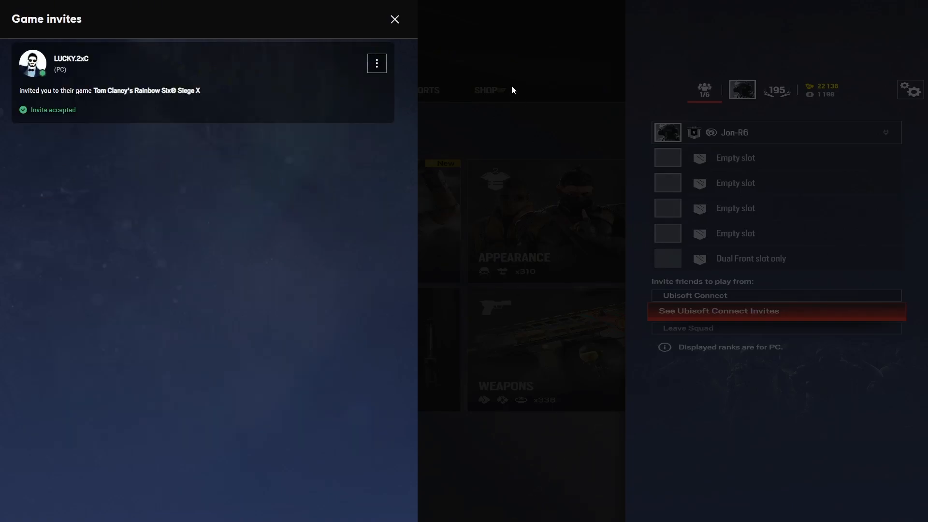
pyautogui.click(511, 86)
pyautogui.click(238, 246)
pyautogui.click(200, 102)
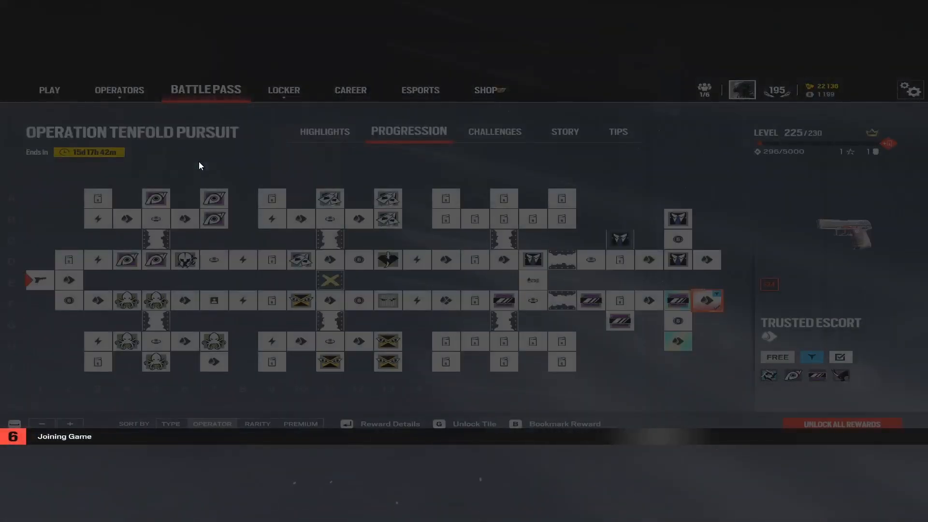
# Step: Switch back to CapCut, add the Flash CCD filter above the Hazy effect from the timeline start, and set its intensity to 20
pyautogui.hotkey('alt', 'Tab')
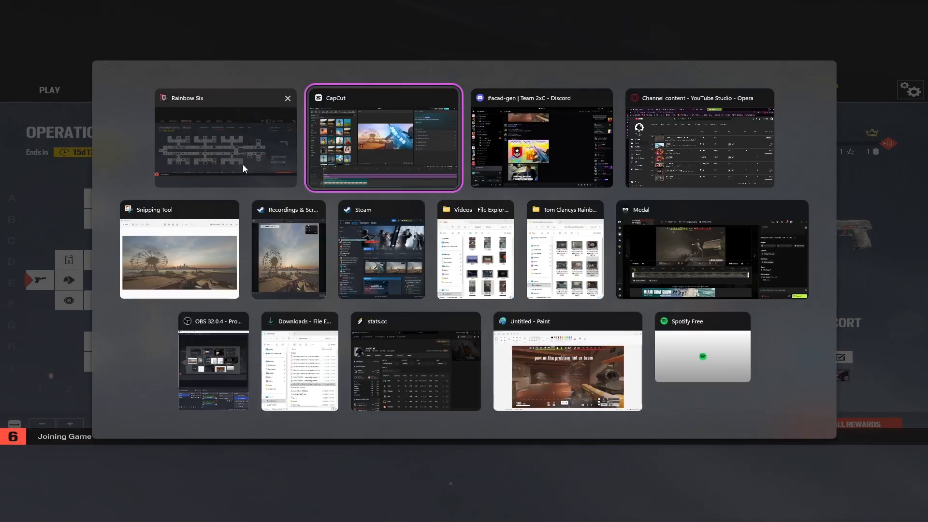
pyautogui.click(368, 127)
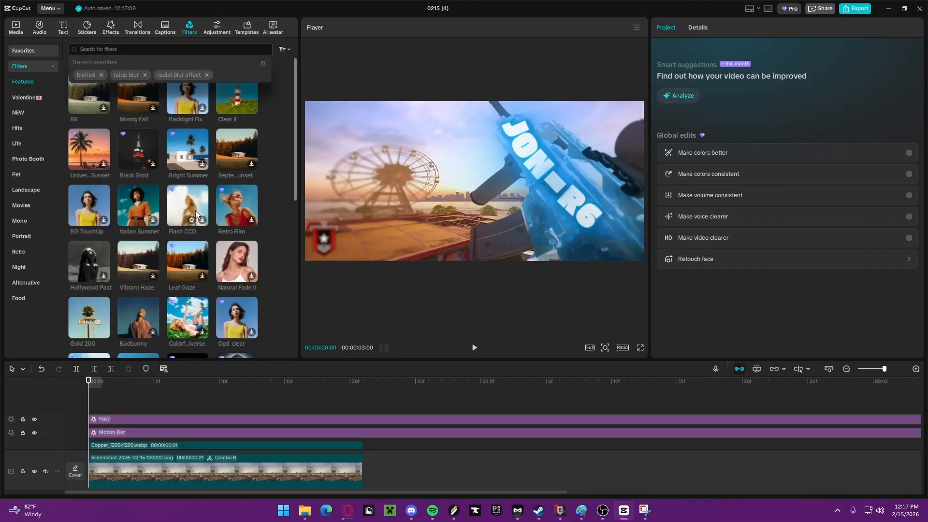
pyautogui.moveTo(178, 209); pyautogui.dragTo(87, 415)
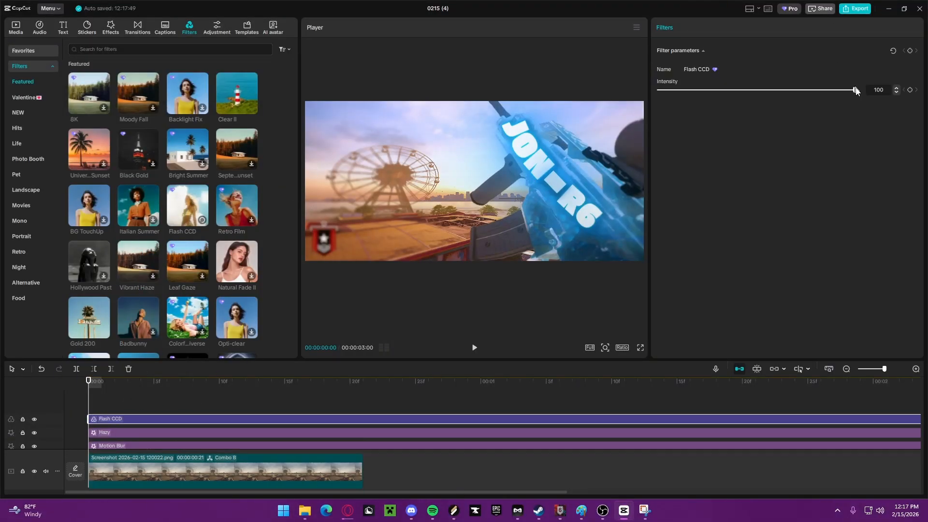
pyautogui.moveTo(838, 96); pyautogui.dragTo(659, 103)
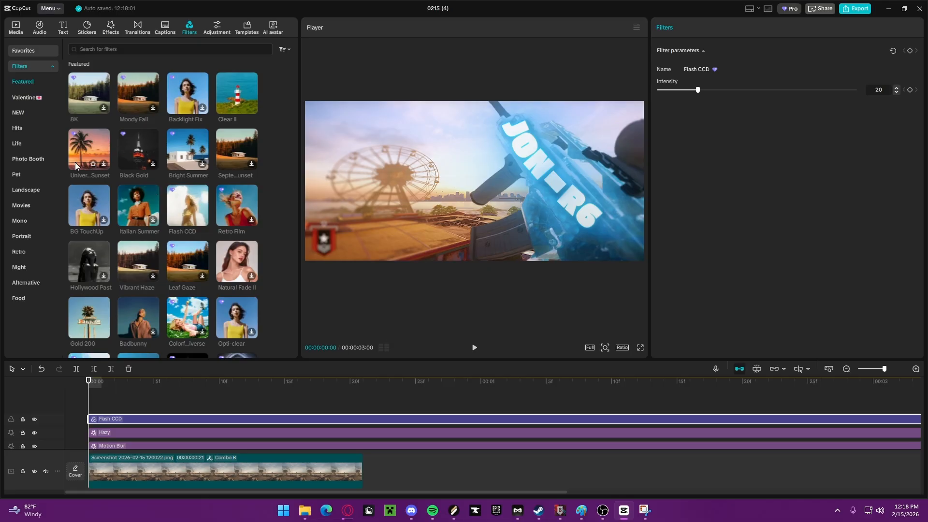
# Step: Add the Blue Hour filter above Flash CCD from the timeline start, set its intensity to 68, and check the image full screen
pyautogui.scroll(-3, 129, 137)
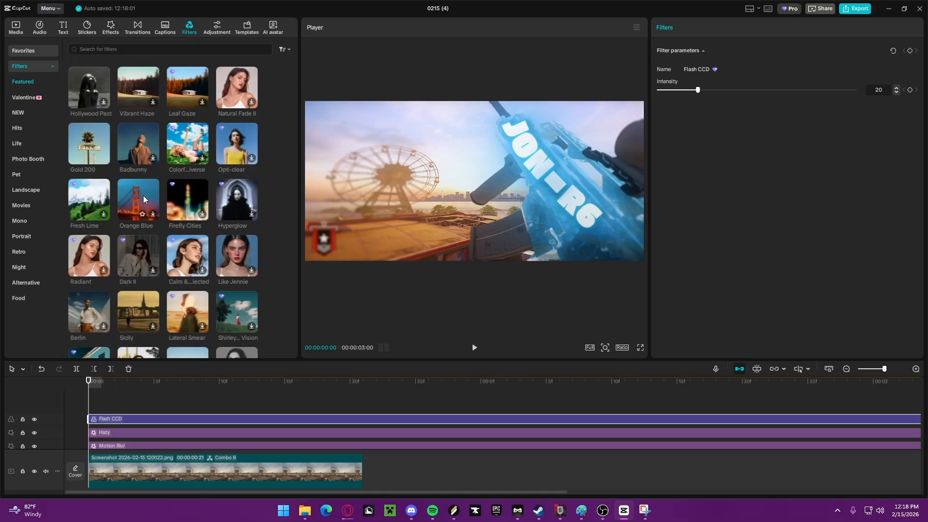
pyautogui.scroll(-3, 143, 195)
pyautogui.scroll(-4, 205, 191)
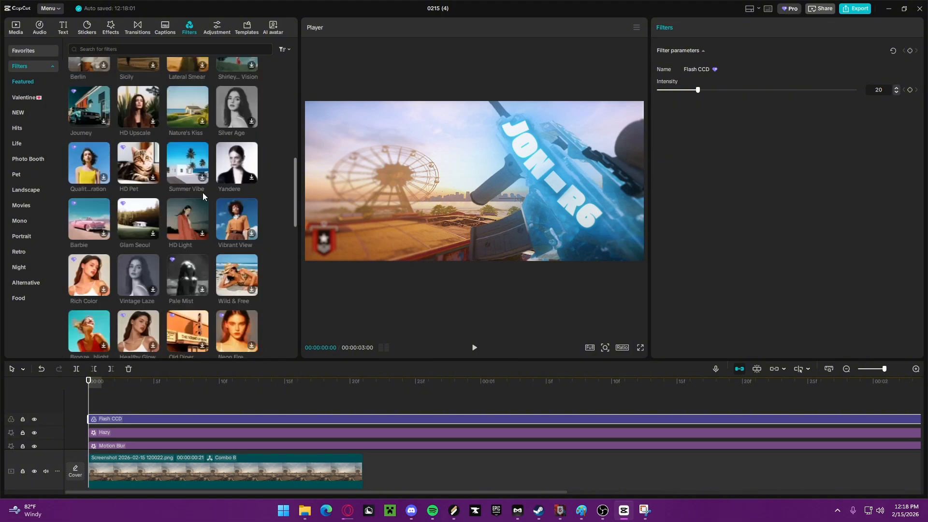
pyautogui.scroll(-10, 228, 152)
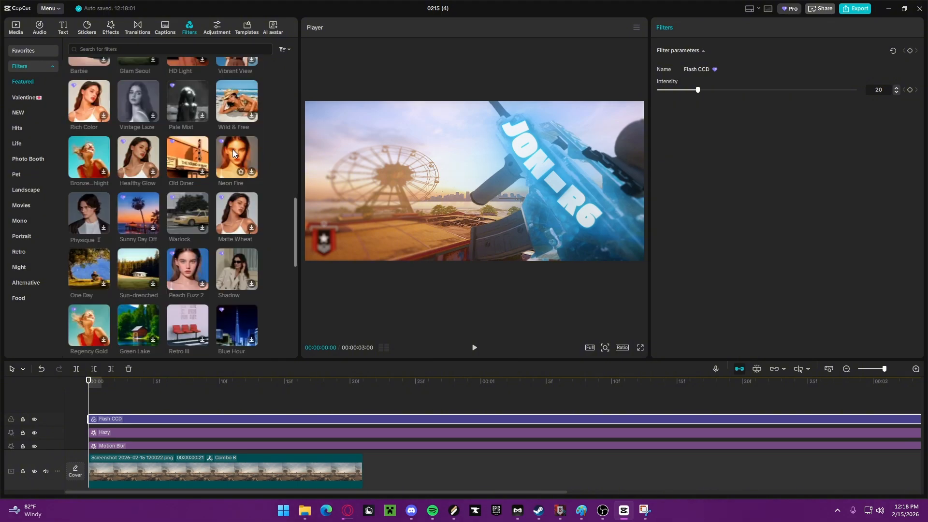
pyautogui.scroll(-5, 228, 156)
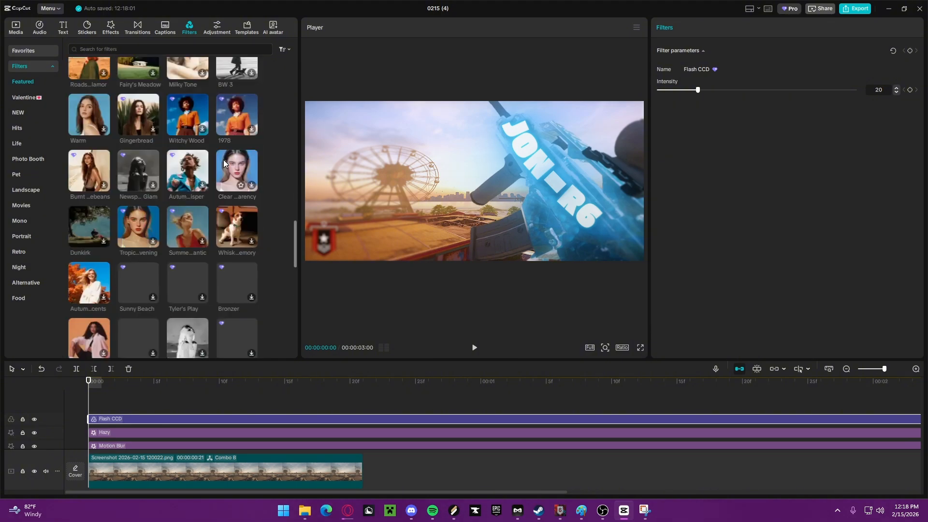
pyautogui.scroll(-5, 222, 162)
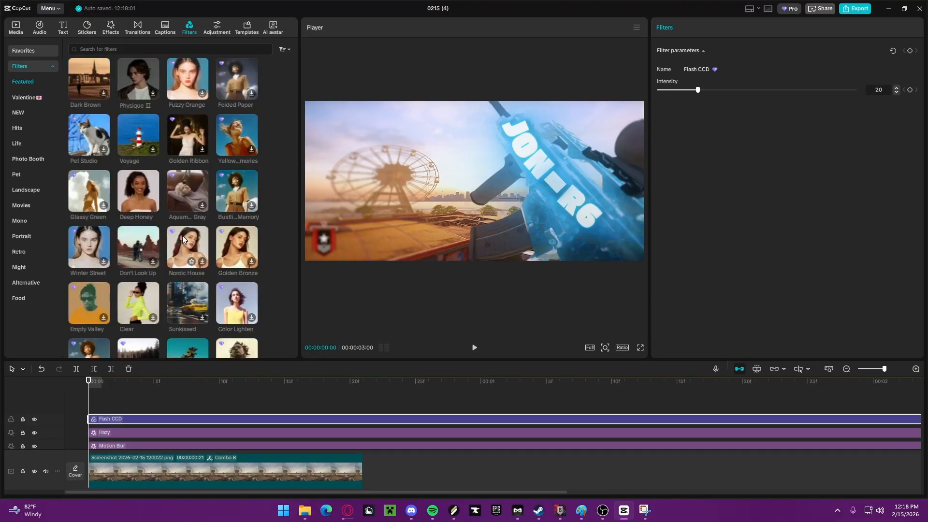
pyautogui.scroll(-5, 189, 232)
pyautogui.scroll(2, 197, 233)
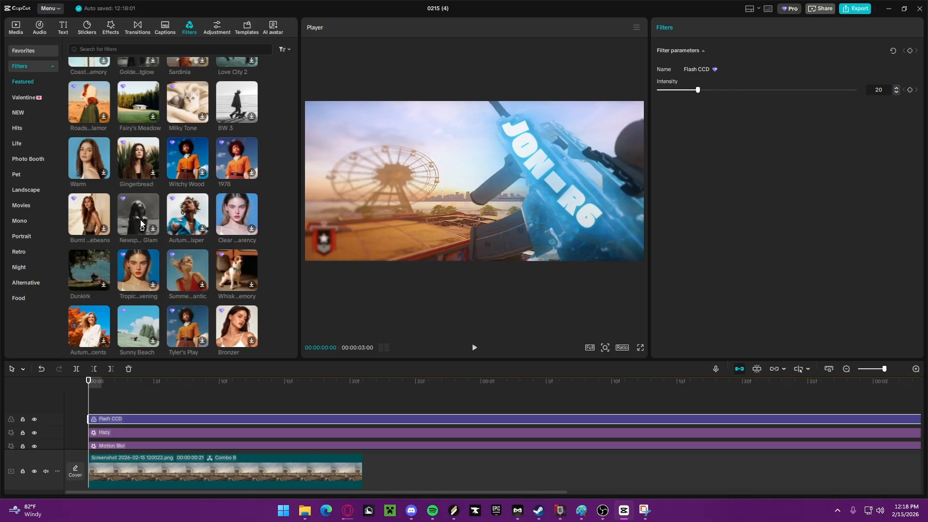
pyautogui.scroll(2, 130, 221)
pyautogui.scroll(2, 118, 225)
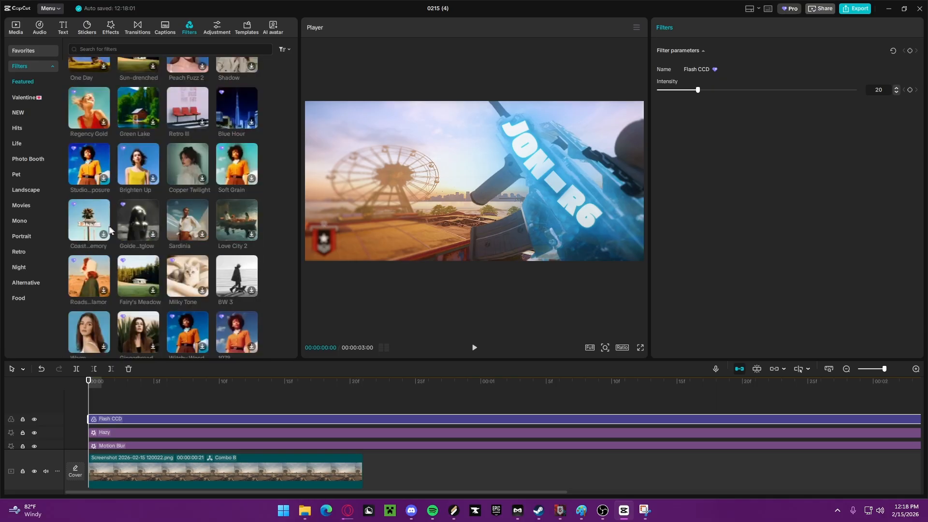
pyautogui.scroll(2, 110, 205)
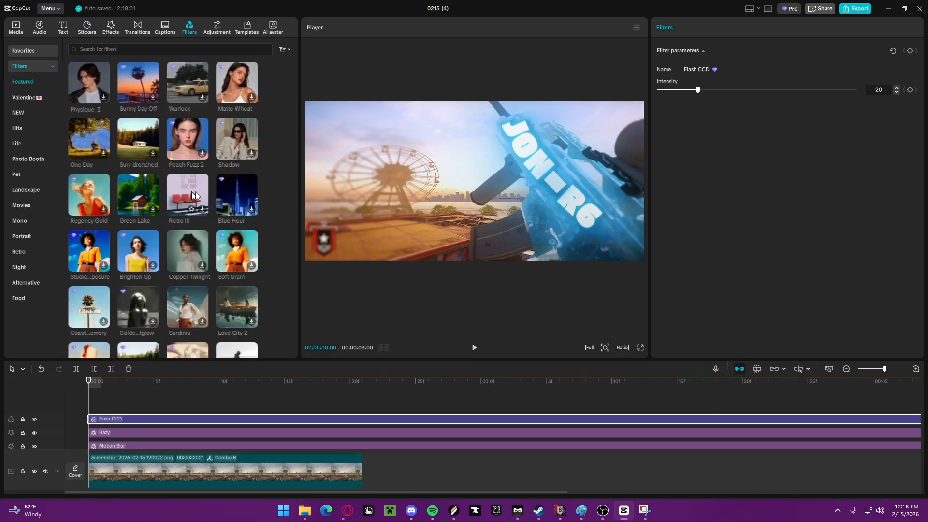
pyautogui.moveTo(240, 195); pyautogui.dragTo(87, 406)
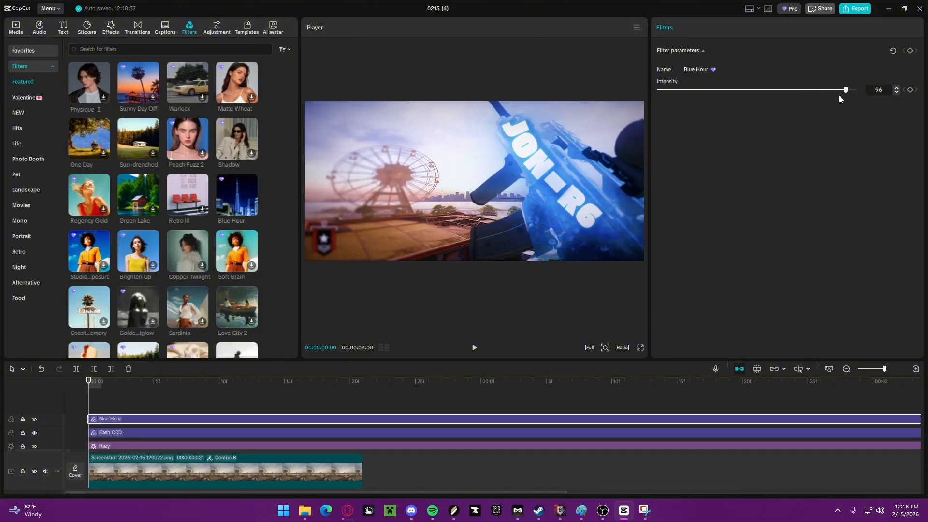
pyautogui.moveTo(843, 91); pyautogui.dragTo(793, 98)
pyautogui.click(641, 348)
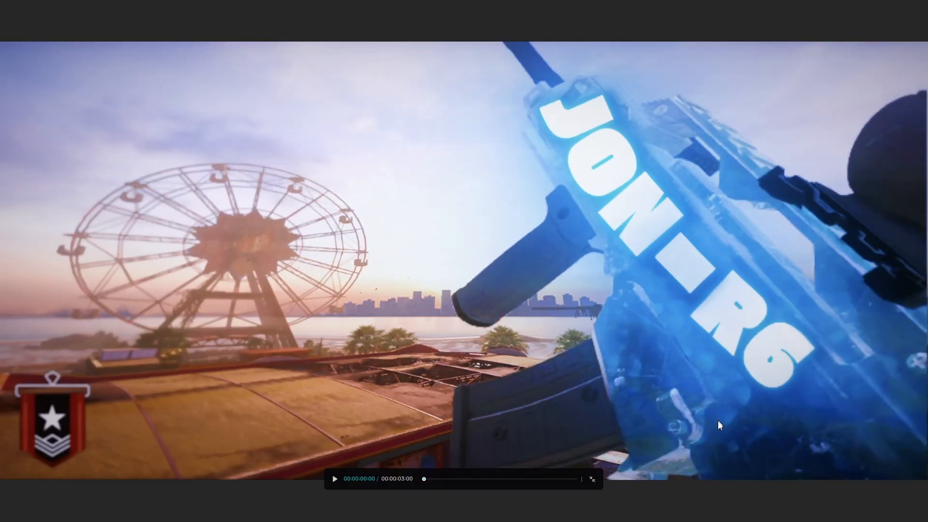
pyautogui.click(596, 480)
# Step: Capture a screen snip of the whole thumbnail in the full-screen preview, excluding the grey bands, and return to the editor
pyautogui.press('super')
pyautogui.press('super')
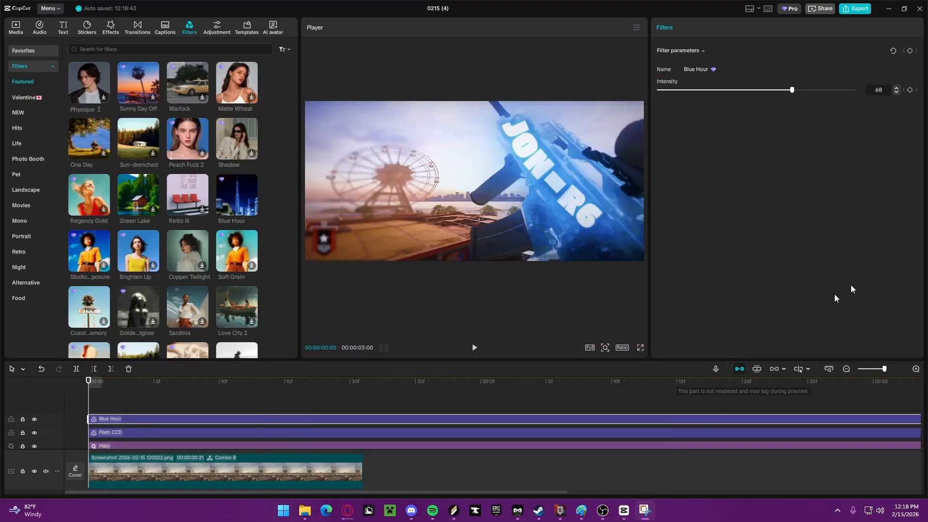
pyautogui.click(640, 348)
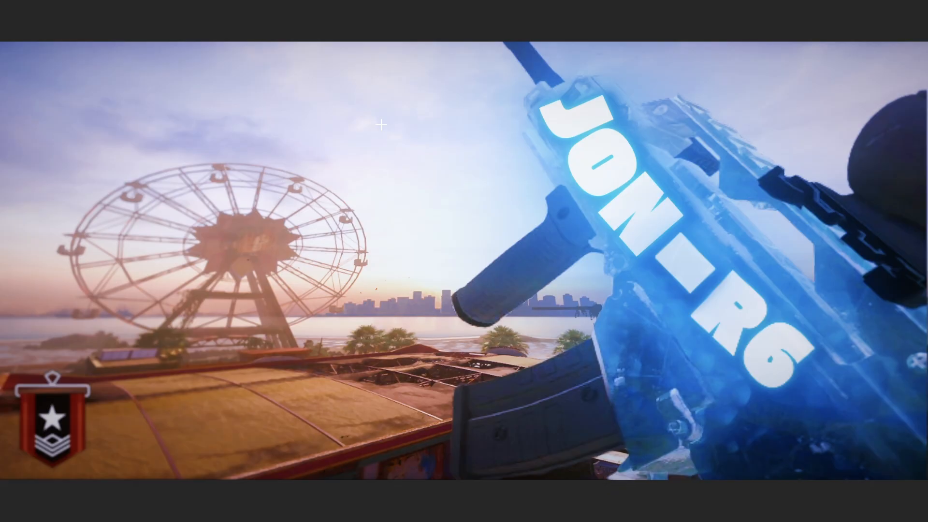
pyautogui.press('super+shift+s')
pyautogui.moveTo(1, 42); pyautogui.dragTo(925, 479)
pyautogui.press('super+shift+s')
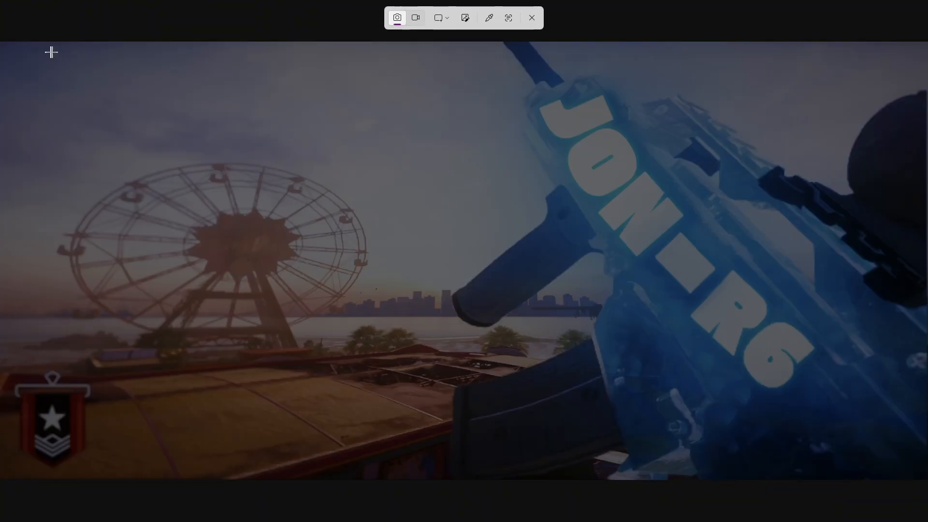
pyautogui.moveTo(5, 45); pyautogui.dragTo(925, 480)
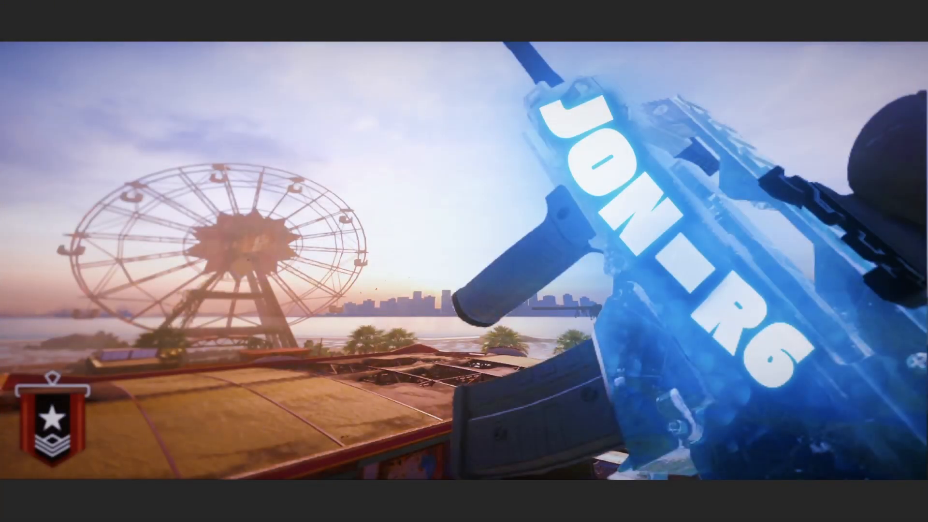
pyautogui.press('Escape')
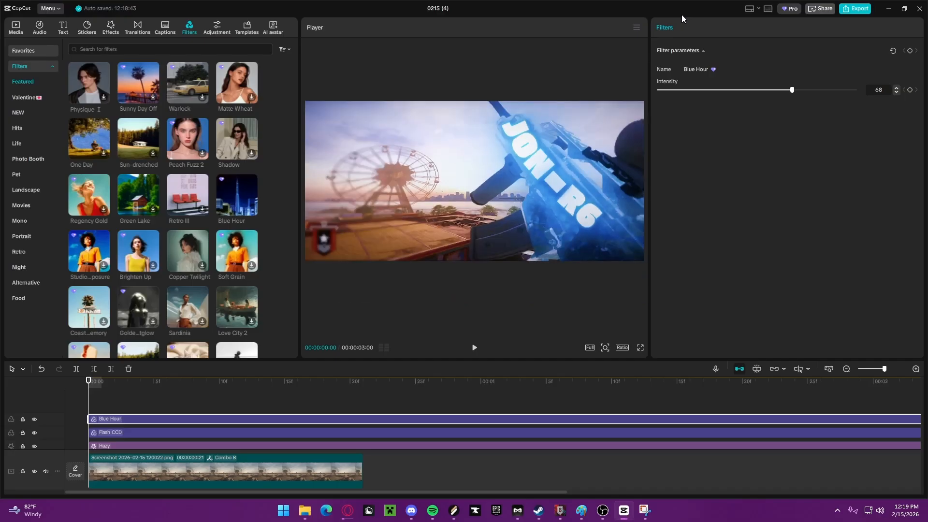